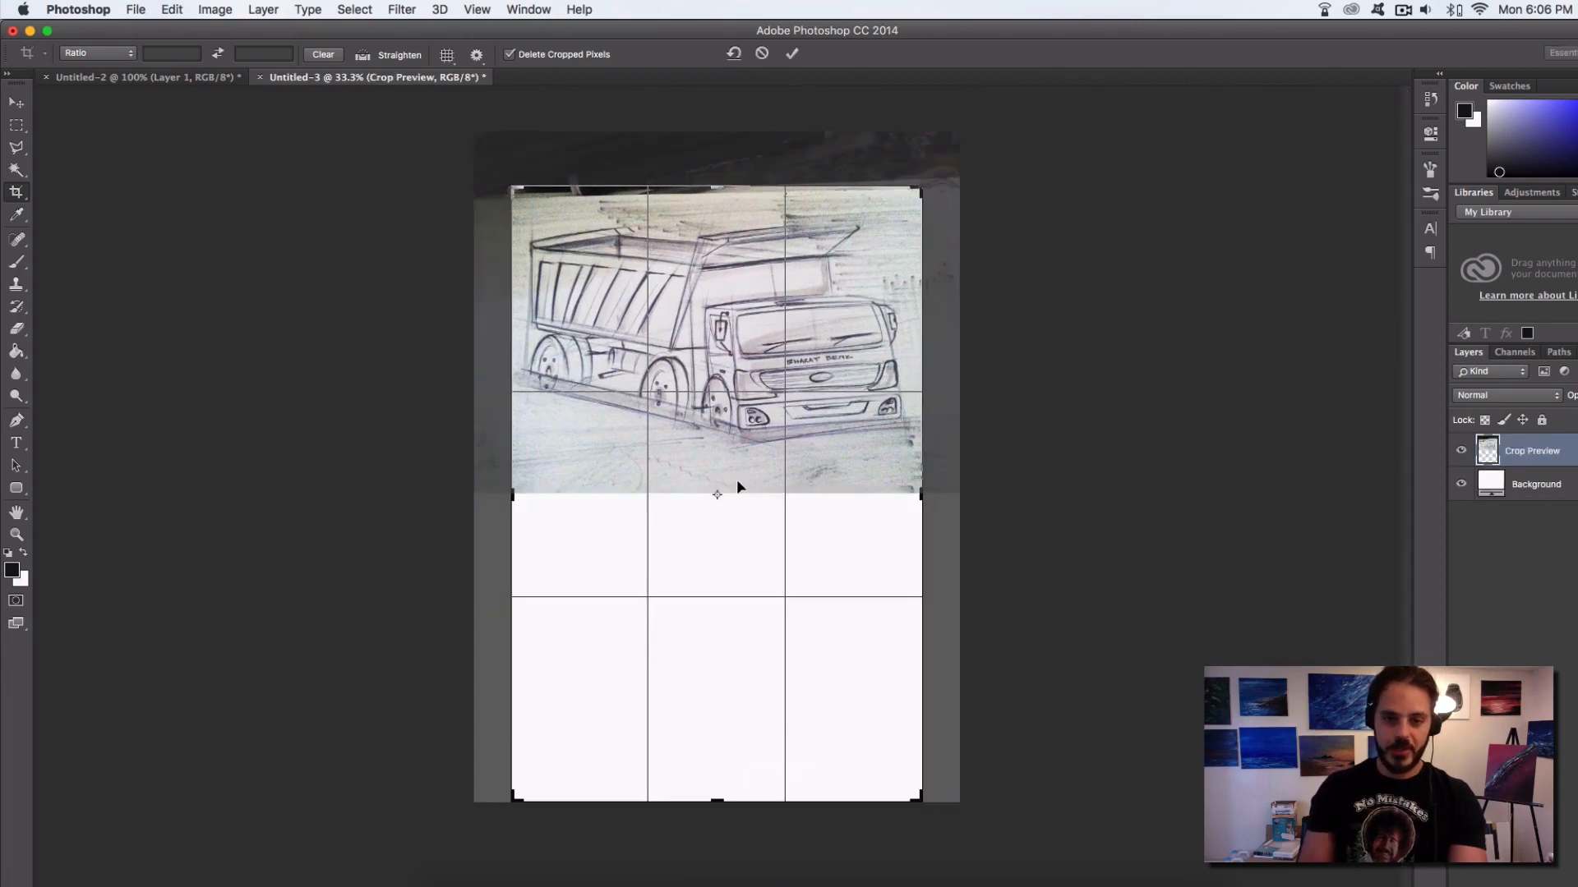
Apply the crop that trims the canvas to the truck sketch and the blank area beneath it
key(Return)
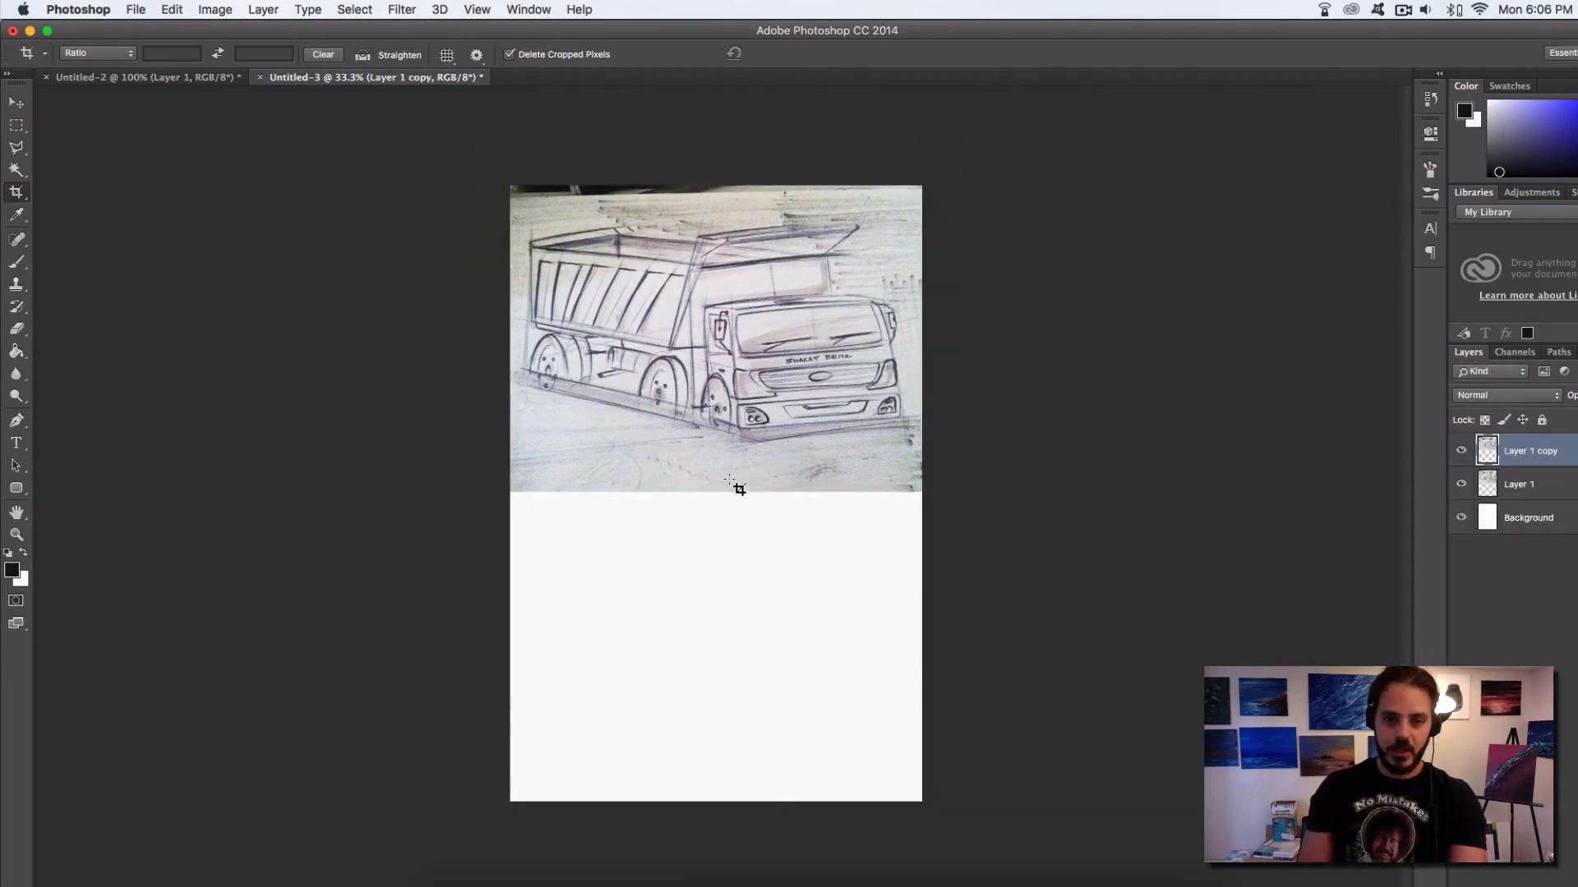
click(749, 356)
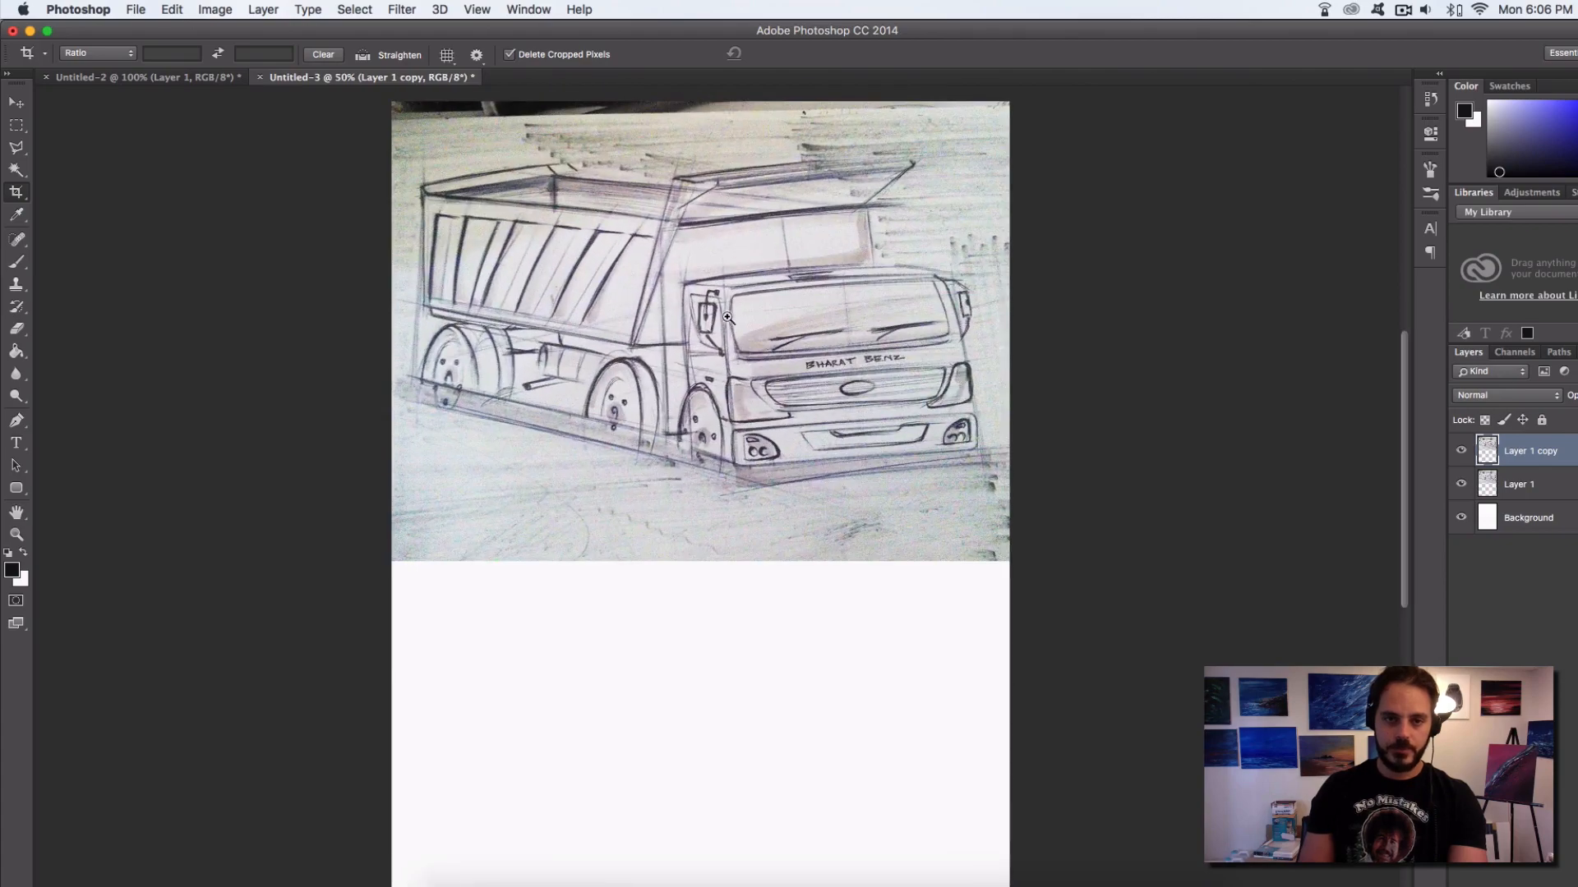
click(718, 364)
drag(736, 442, 740, 493)
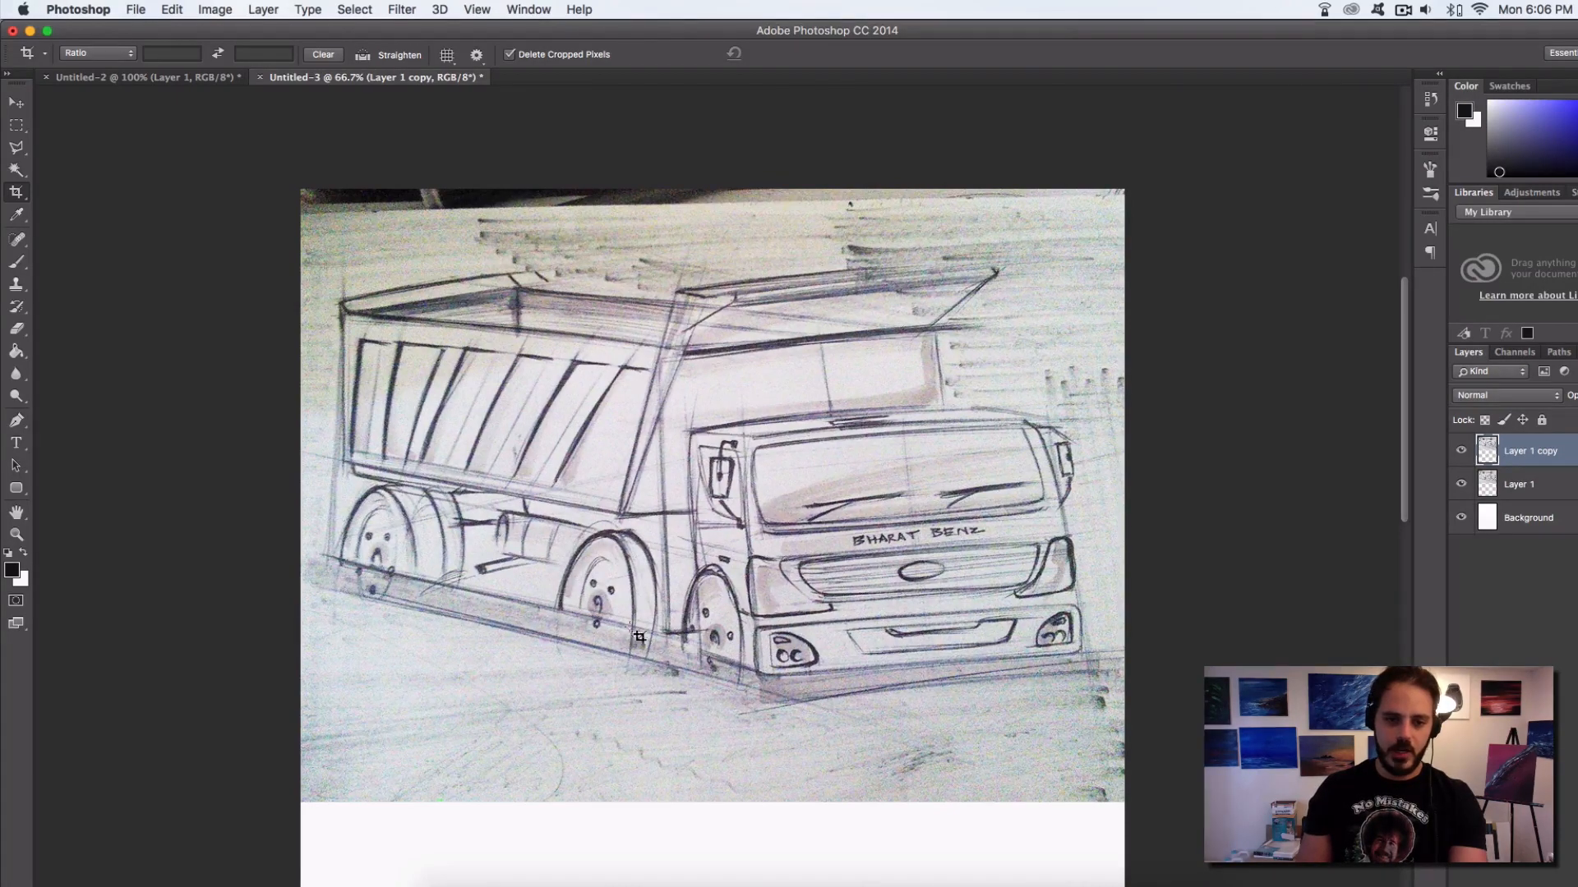
drag(712, 670, 716, 555)
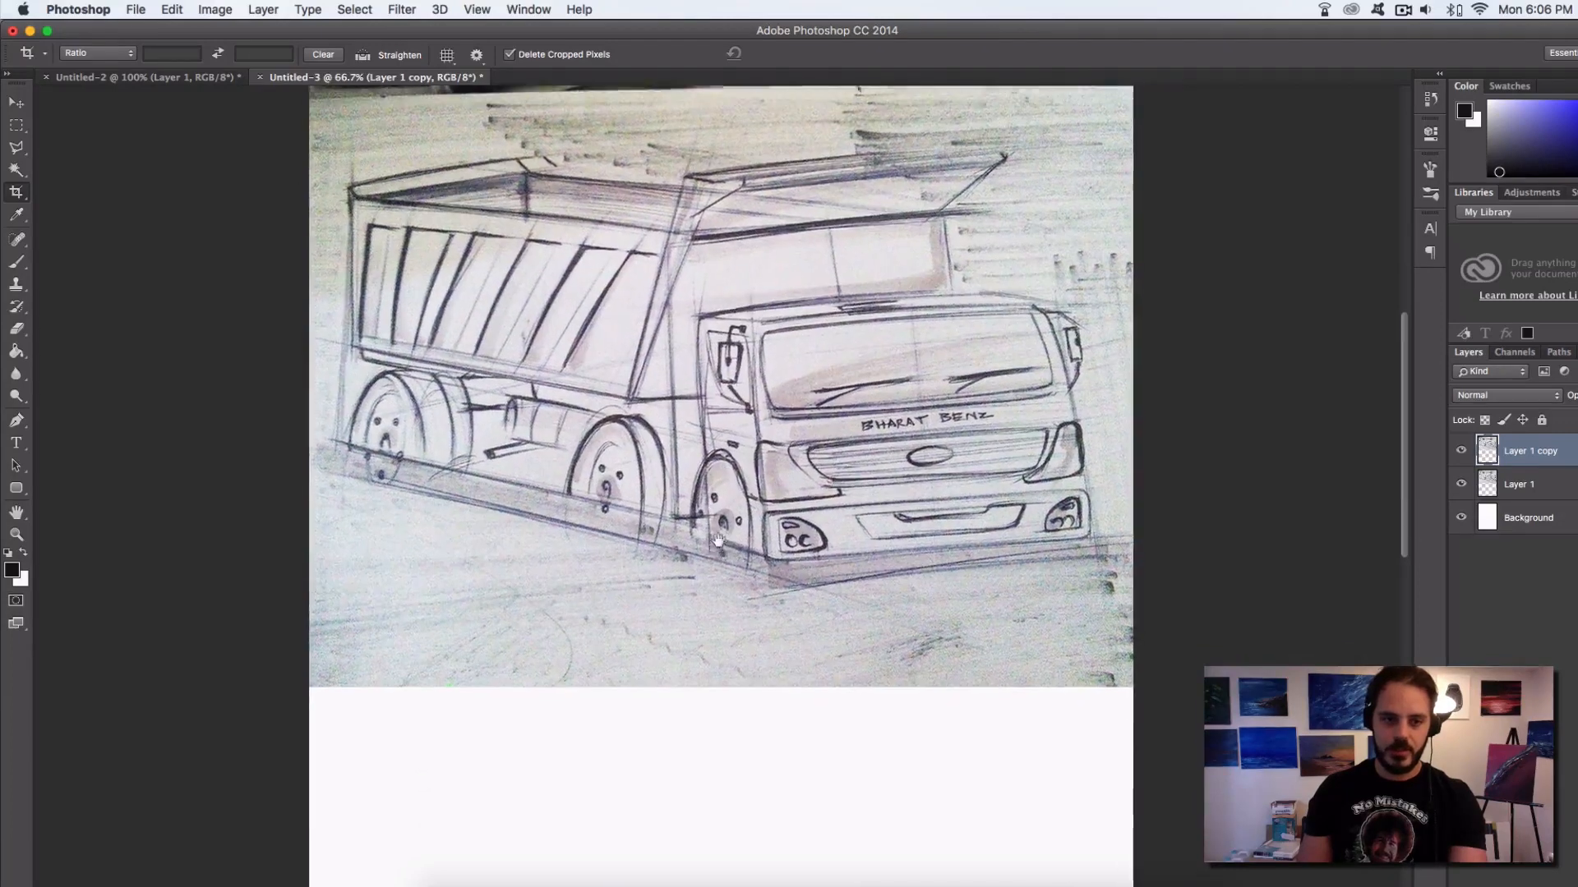
scroll(716, 554, down, 1)
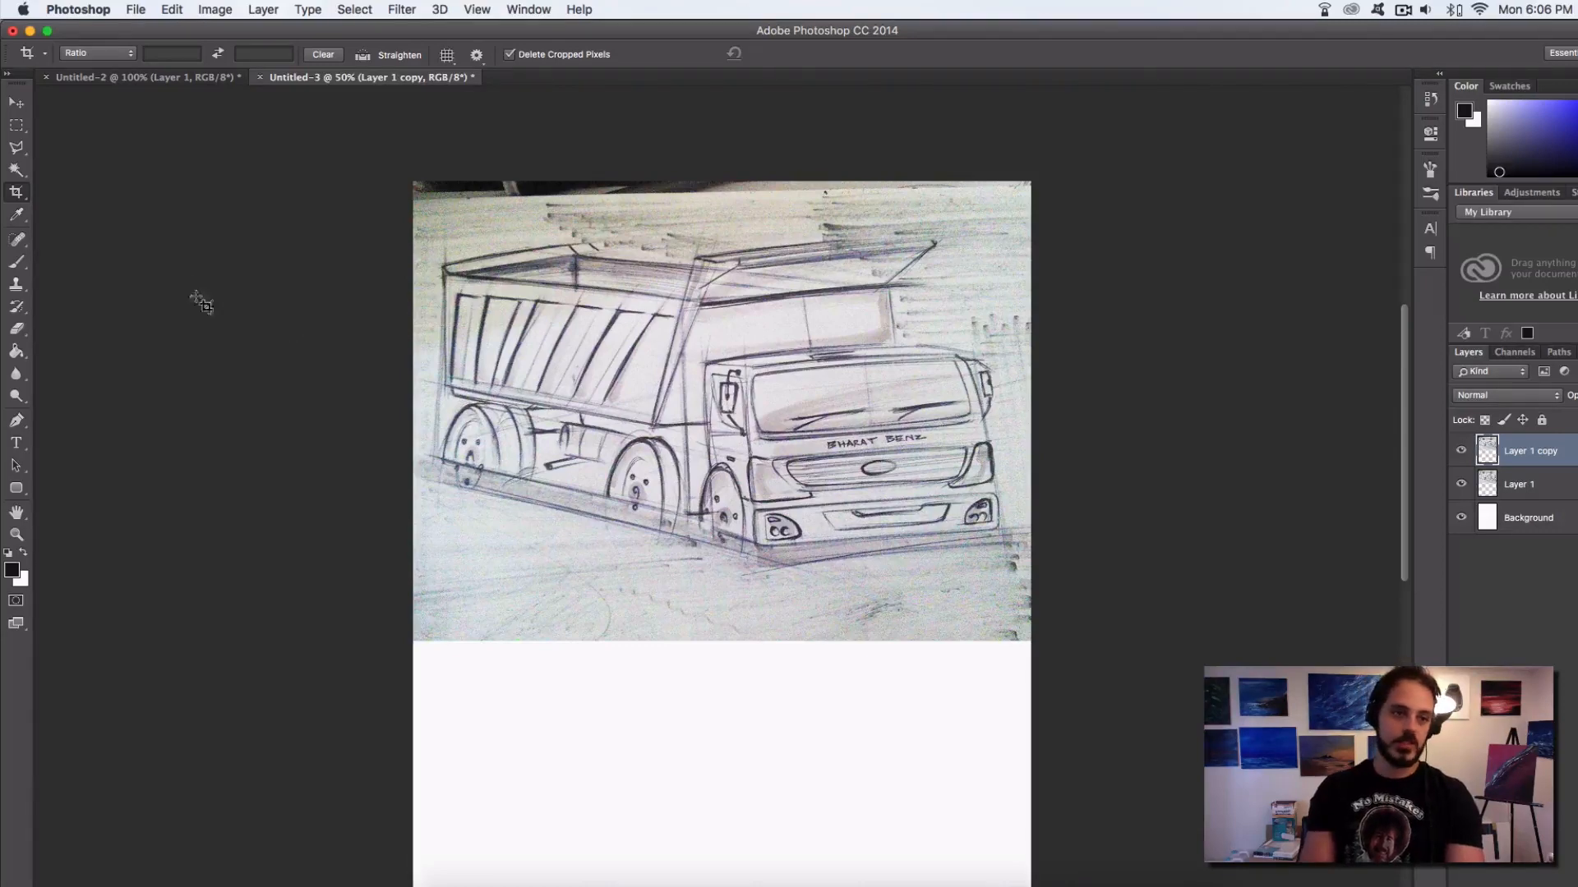
Try a rough freehand rectangle in the blank area beneath the truck sketch with the 21 px brush
click(16, 263)
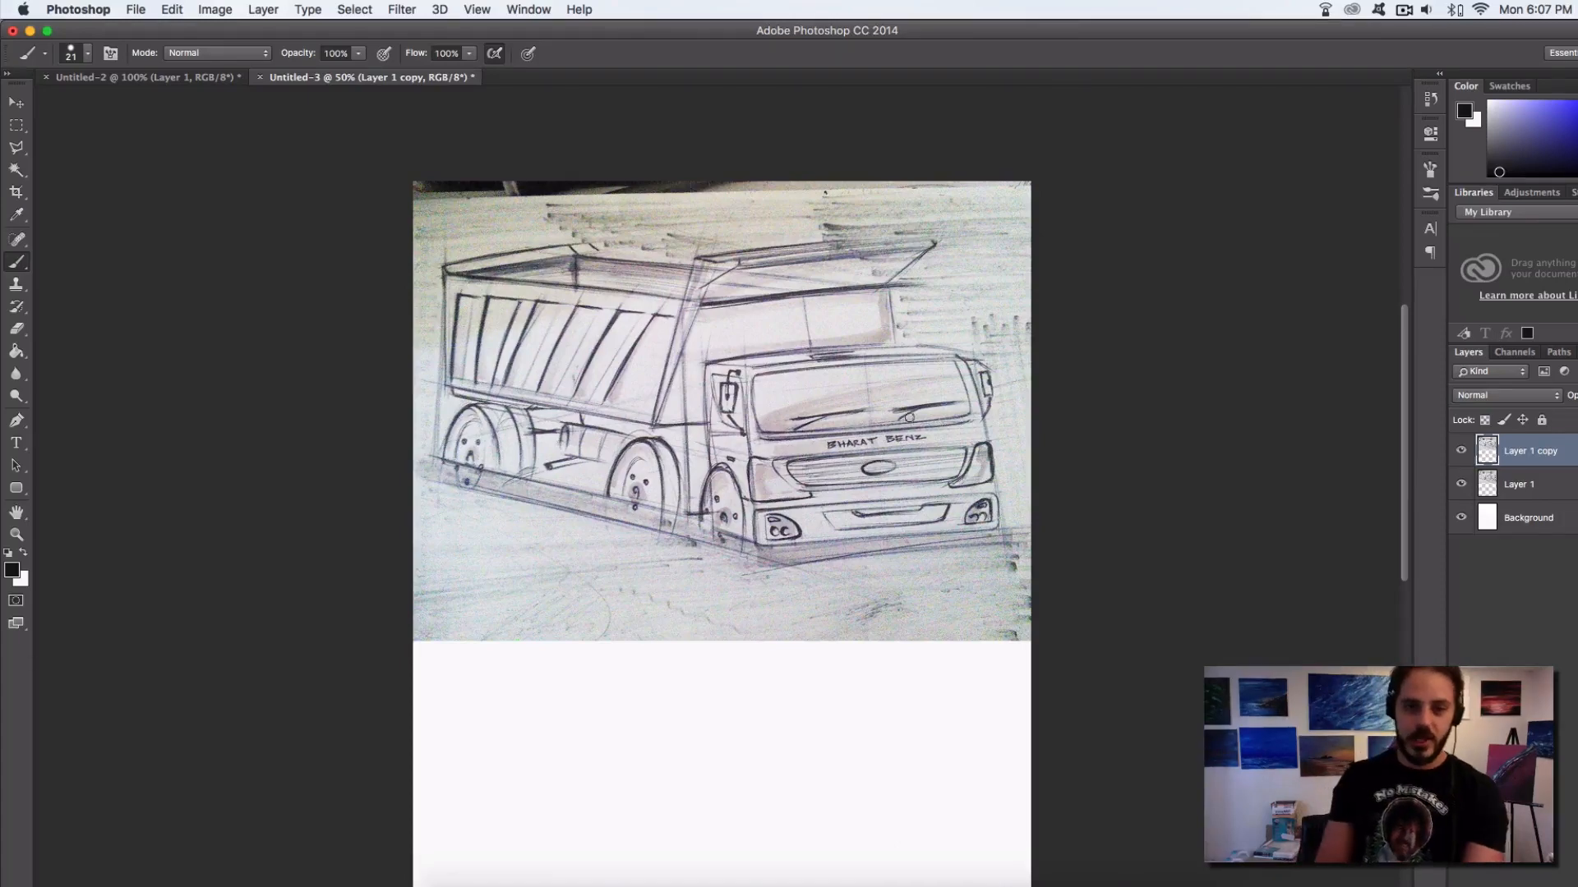
scroll(767, 592, down, 5)
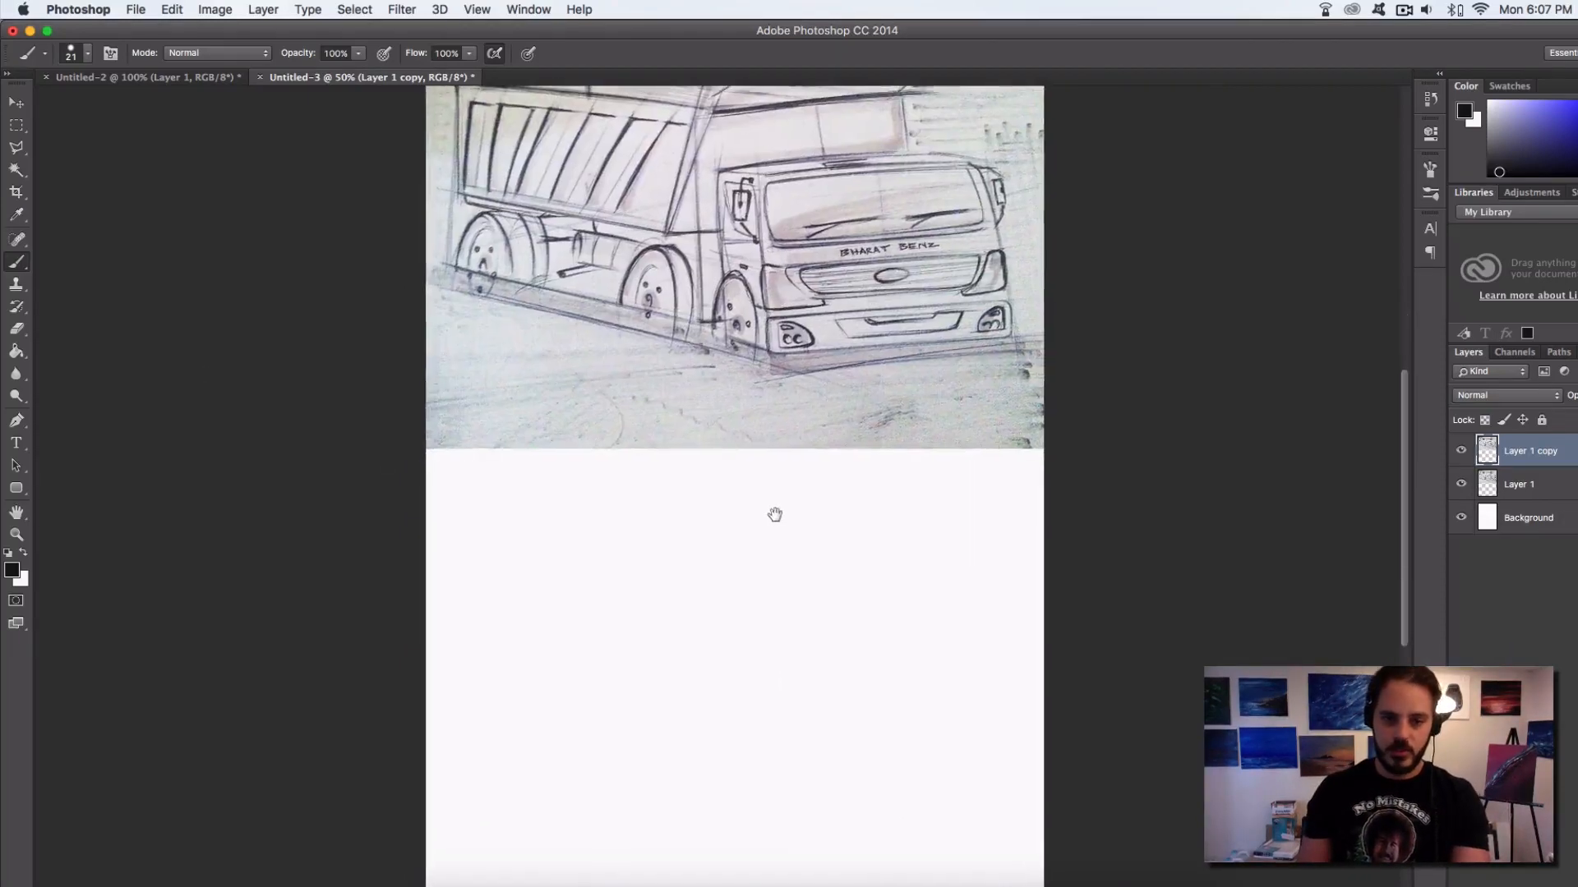
alt+click(766, 574)
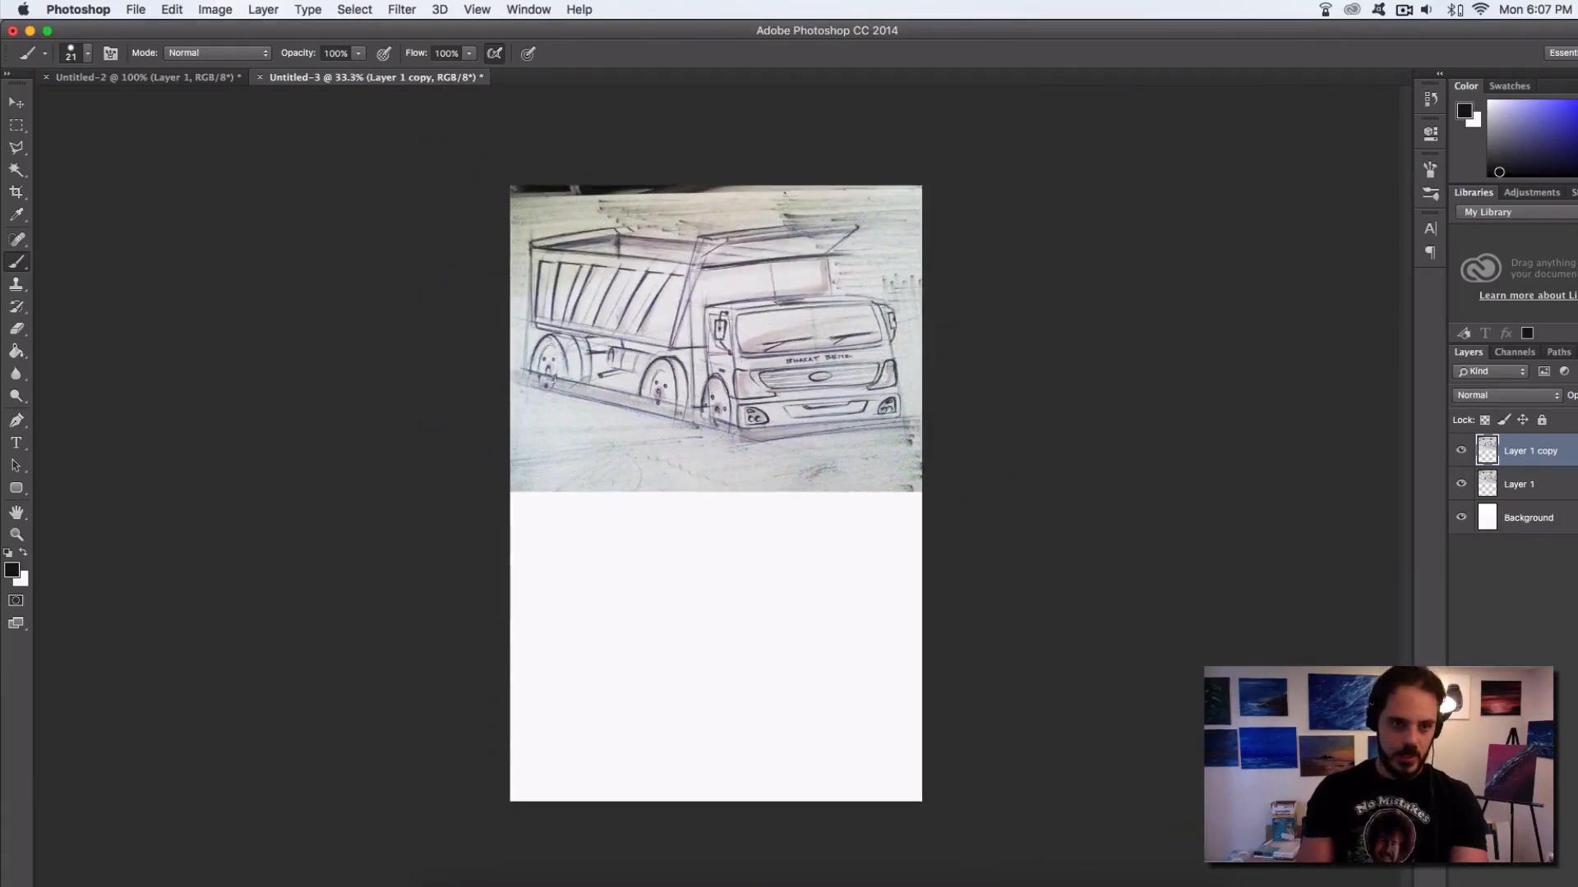
mouse_move(551, 543)
mouse_down()
mouse_move(553, 745)
mouse_move(880, 729)
mouse_move(875, 576)
mouse_move(826, 530)
mouse_move(548, 535)
mouse_up()
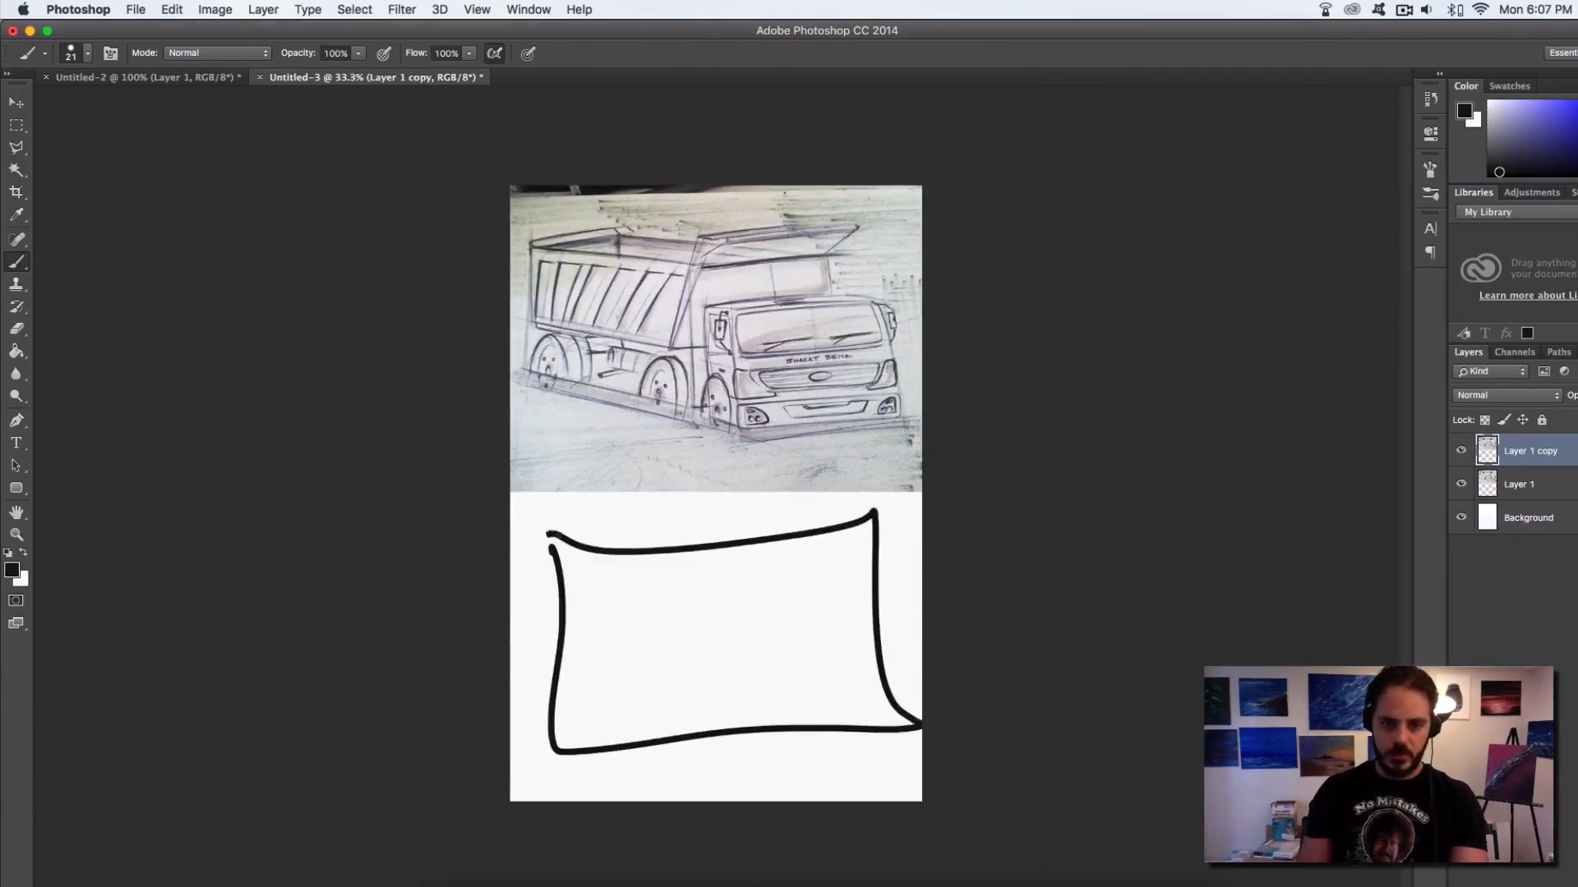
key(super+z)
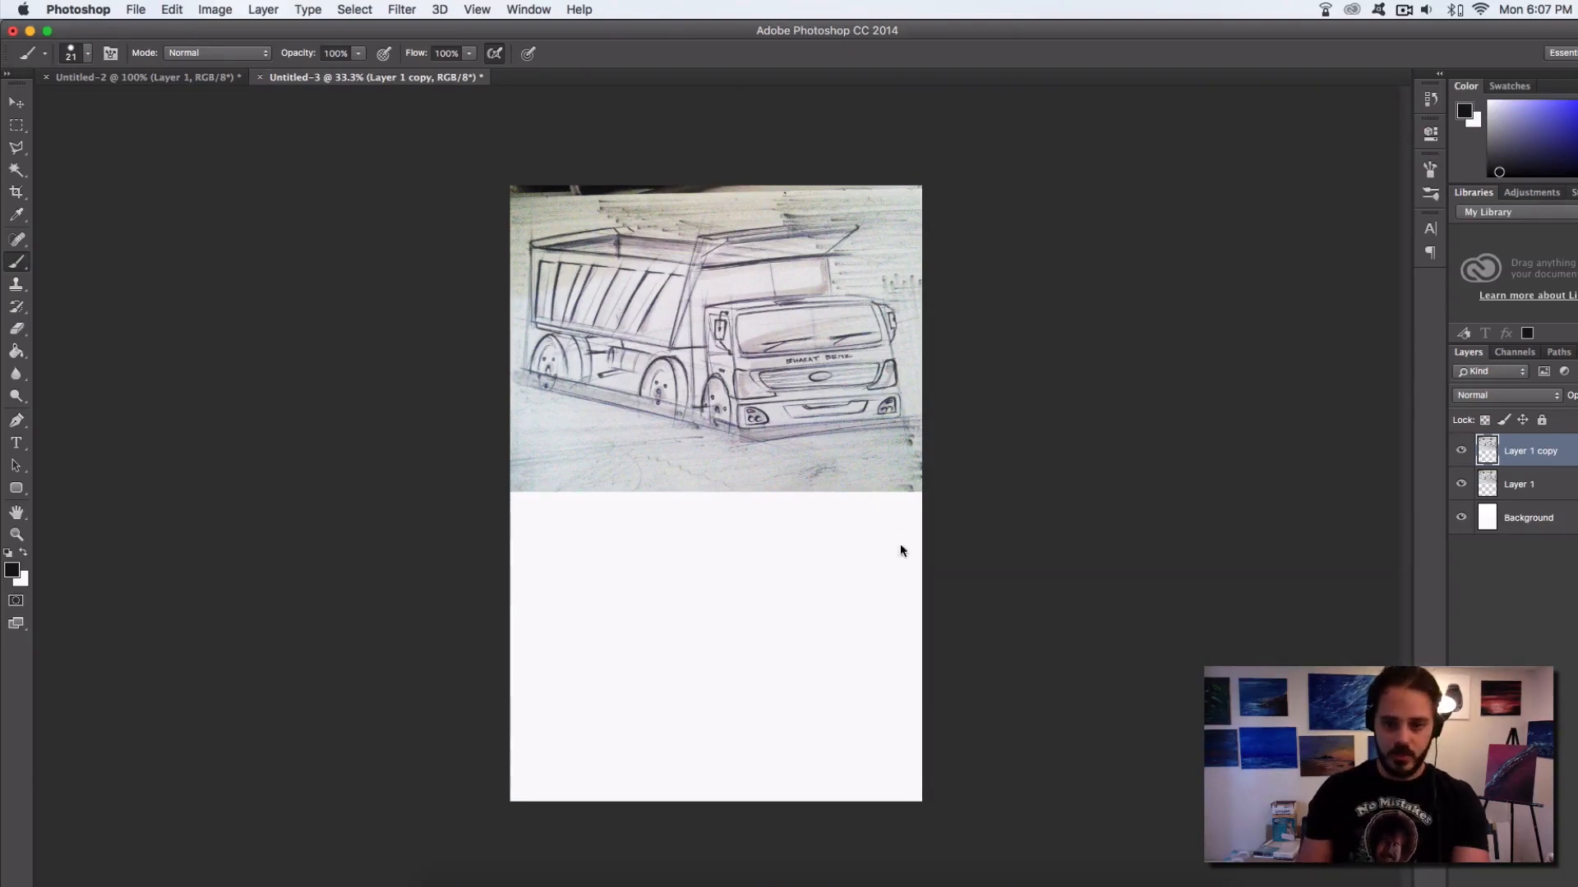
Switch to a 9 px brush with 100% hardness and test it with short vertical strokes in the blank area
right_click(914, 677)
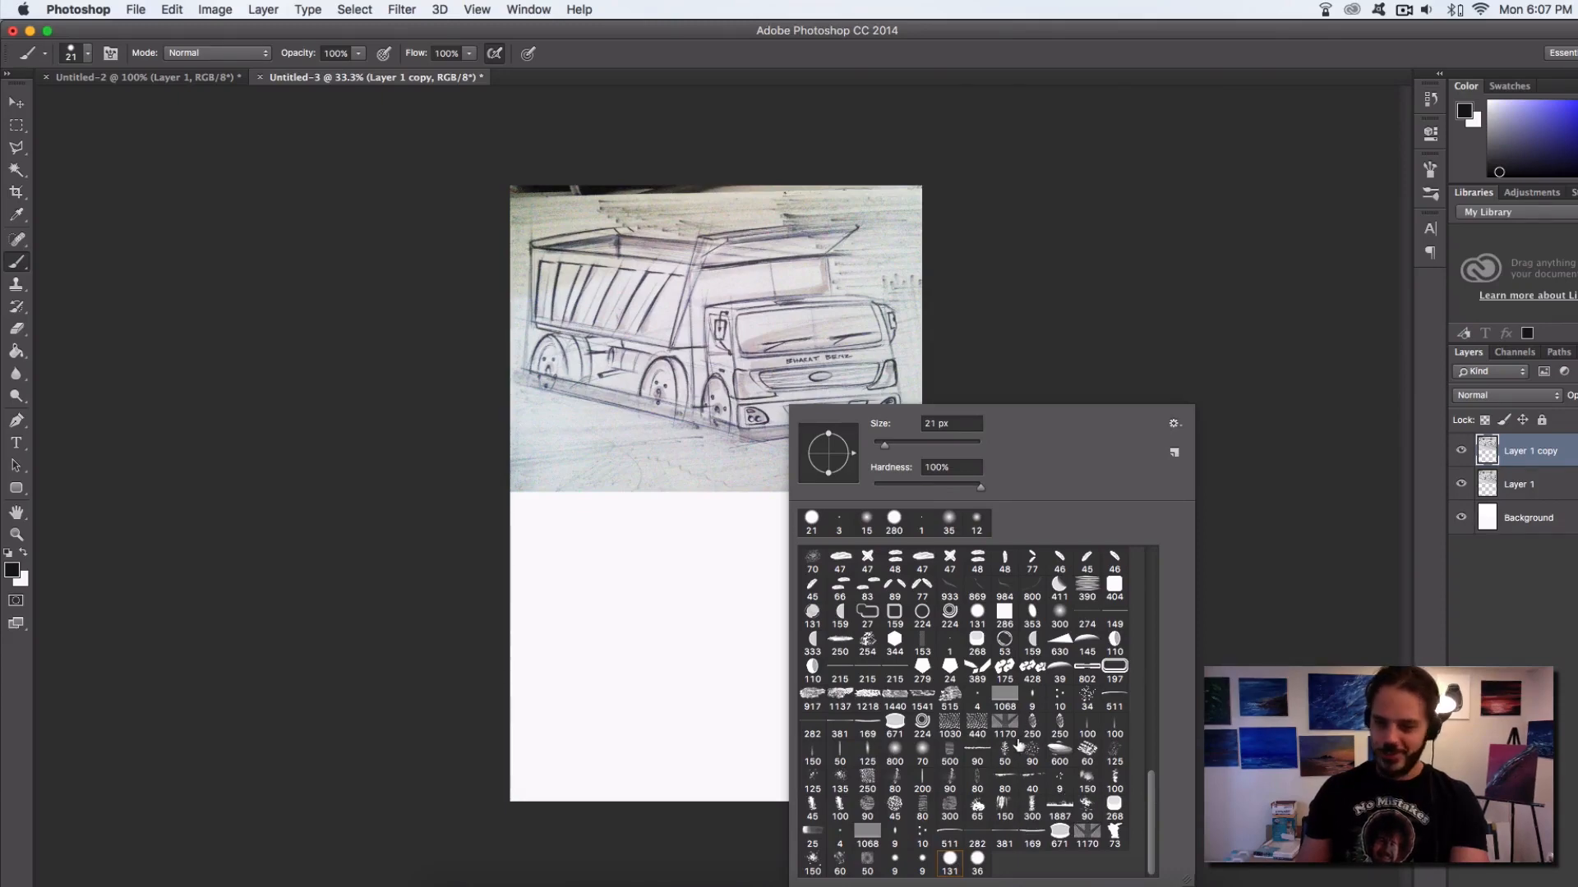
click(896, 869)
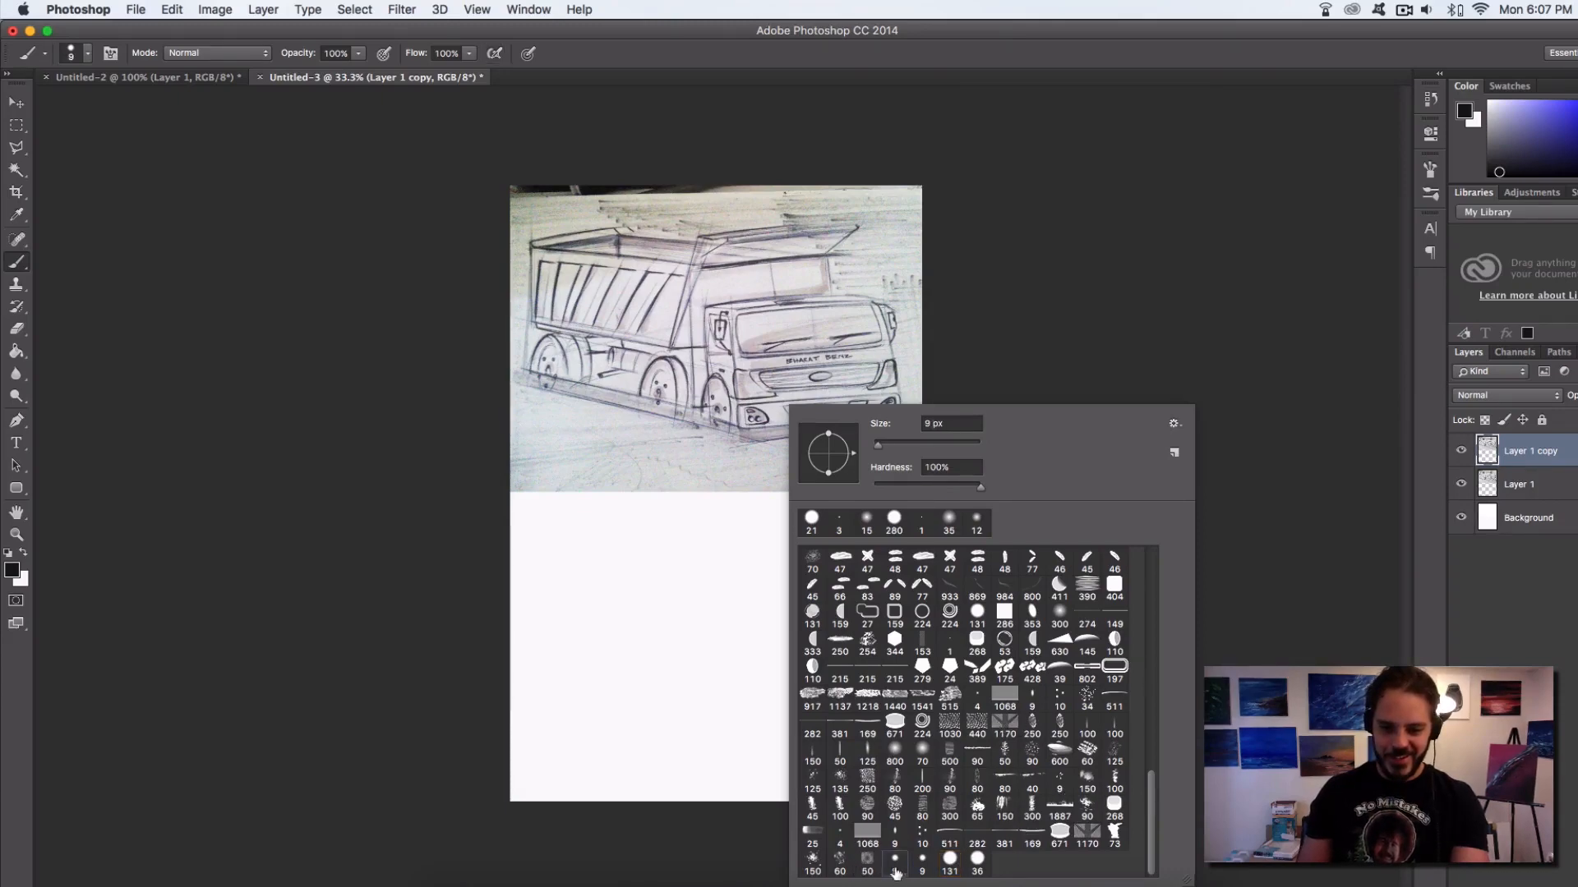
drag(554, 576, 559, 687)
key(alt+super+z)
key(alt+super+z)
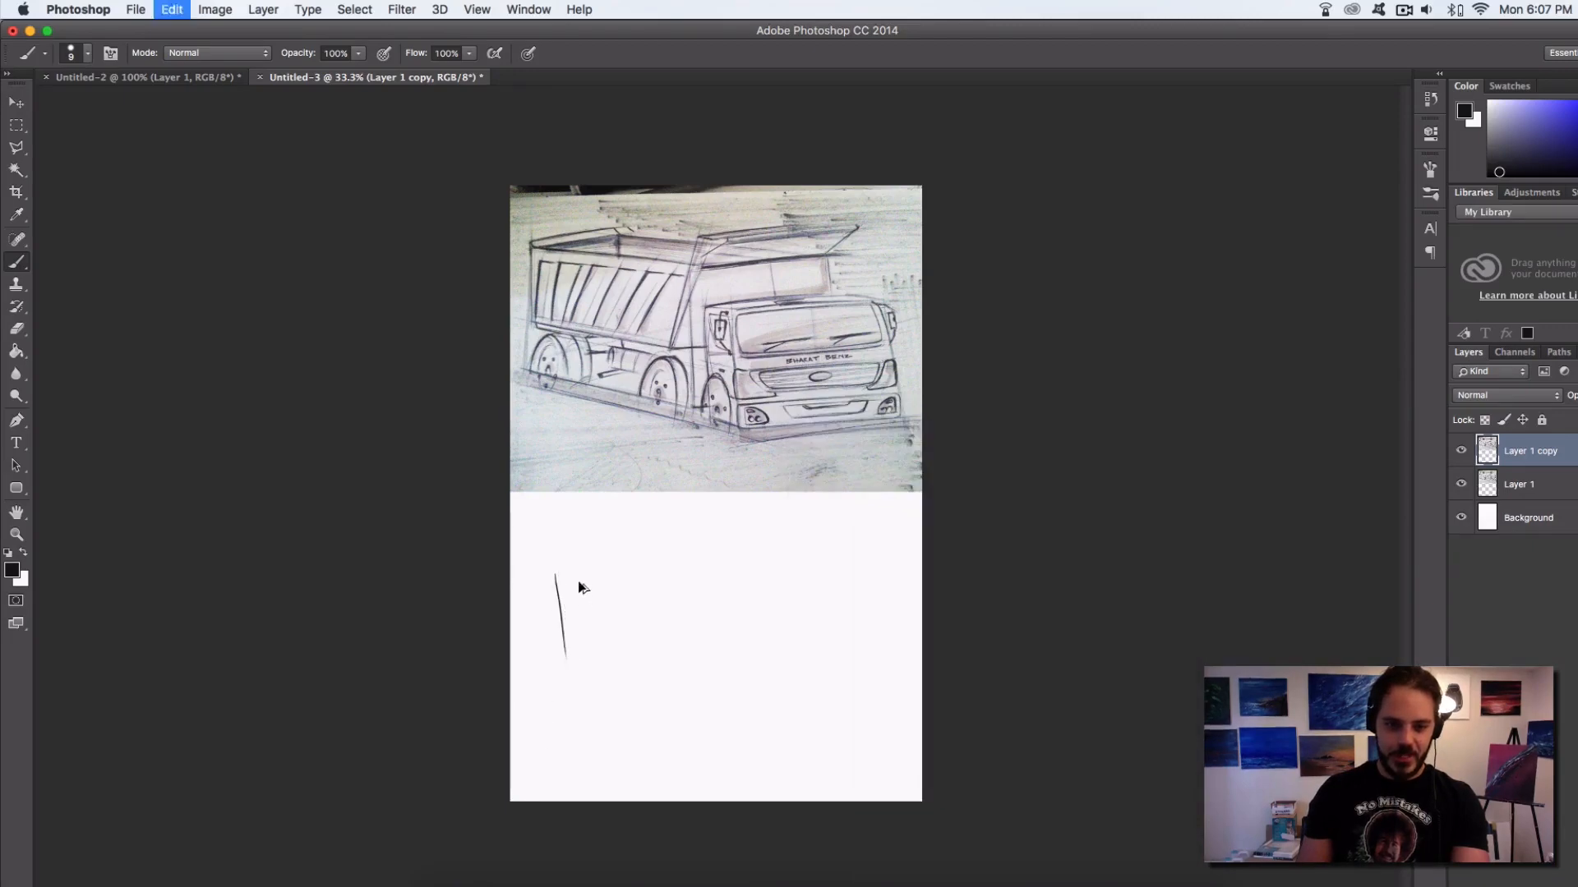
right_click(633, 581)
click(765, 871)
click(553, 634)
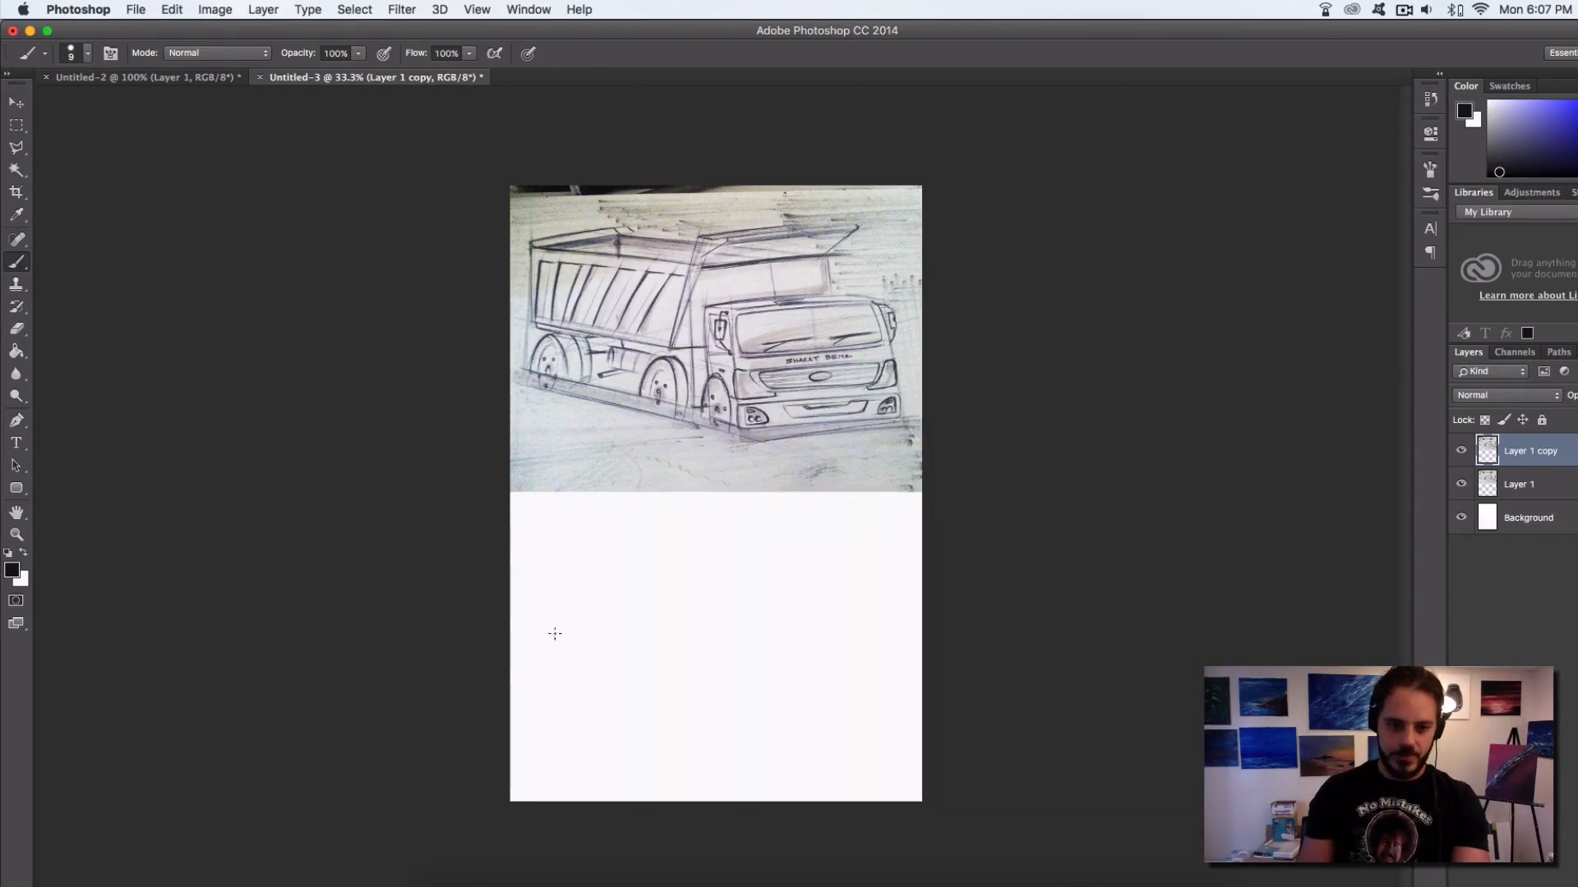
drag(553, 563, 554, 663)
key(super+z)
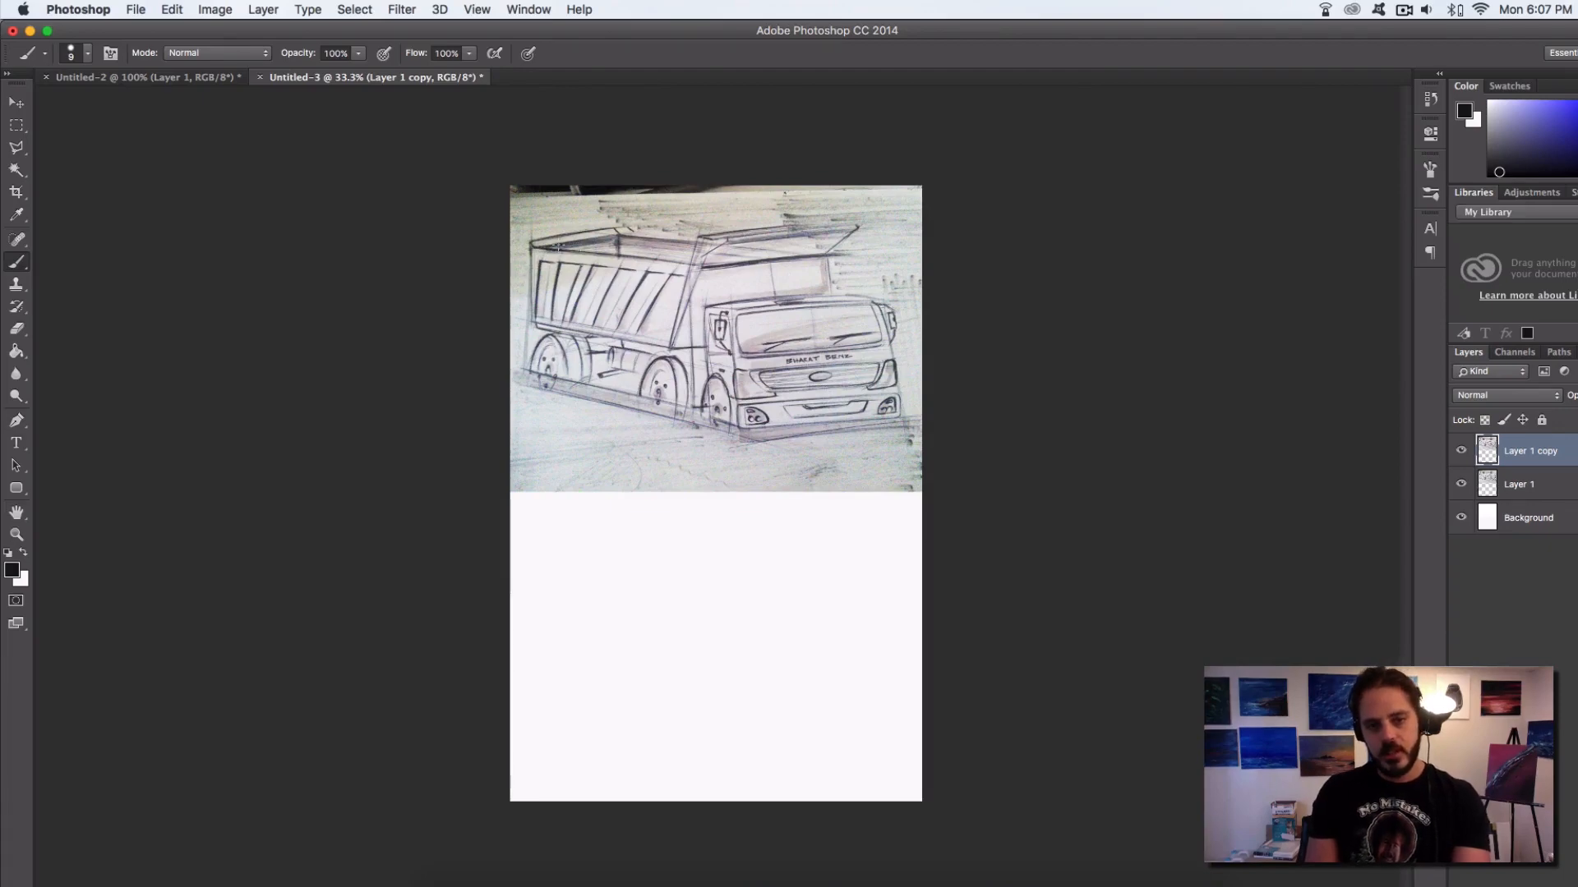
Try outlining the truck's dump body and cab as rough boxes directly over the sketch
mouse_move(533, 265)
mouse_down()
mouse_move(539, 370)
mouse_move(698, 396)
mouse_move(721, 289)
mouse_move(835, 269)
mouse_move(586, 219)
mouse_move(537, 238)
mouse_move(638, 227)
mouse_move(826, 261)
mouse_move(705, 354)
mouse_move(691, 399)
mouse_move(511, 362)
mouse_move(522, 248)
mouse_move(641, 216)
mouse_move(756, 250)
mouse_move(767, 271)
mouse_move(712, 428)
mouse_move(919, 431)
mouse_move(894, 293)
mouse_move(769, 289)
mouse_up()
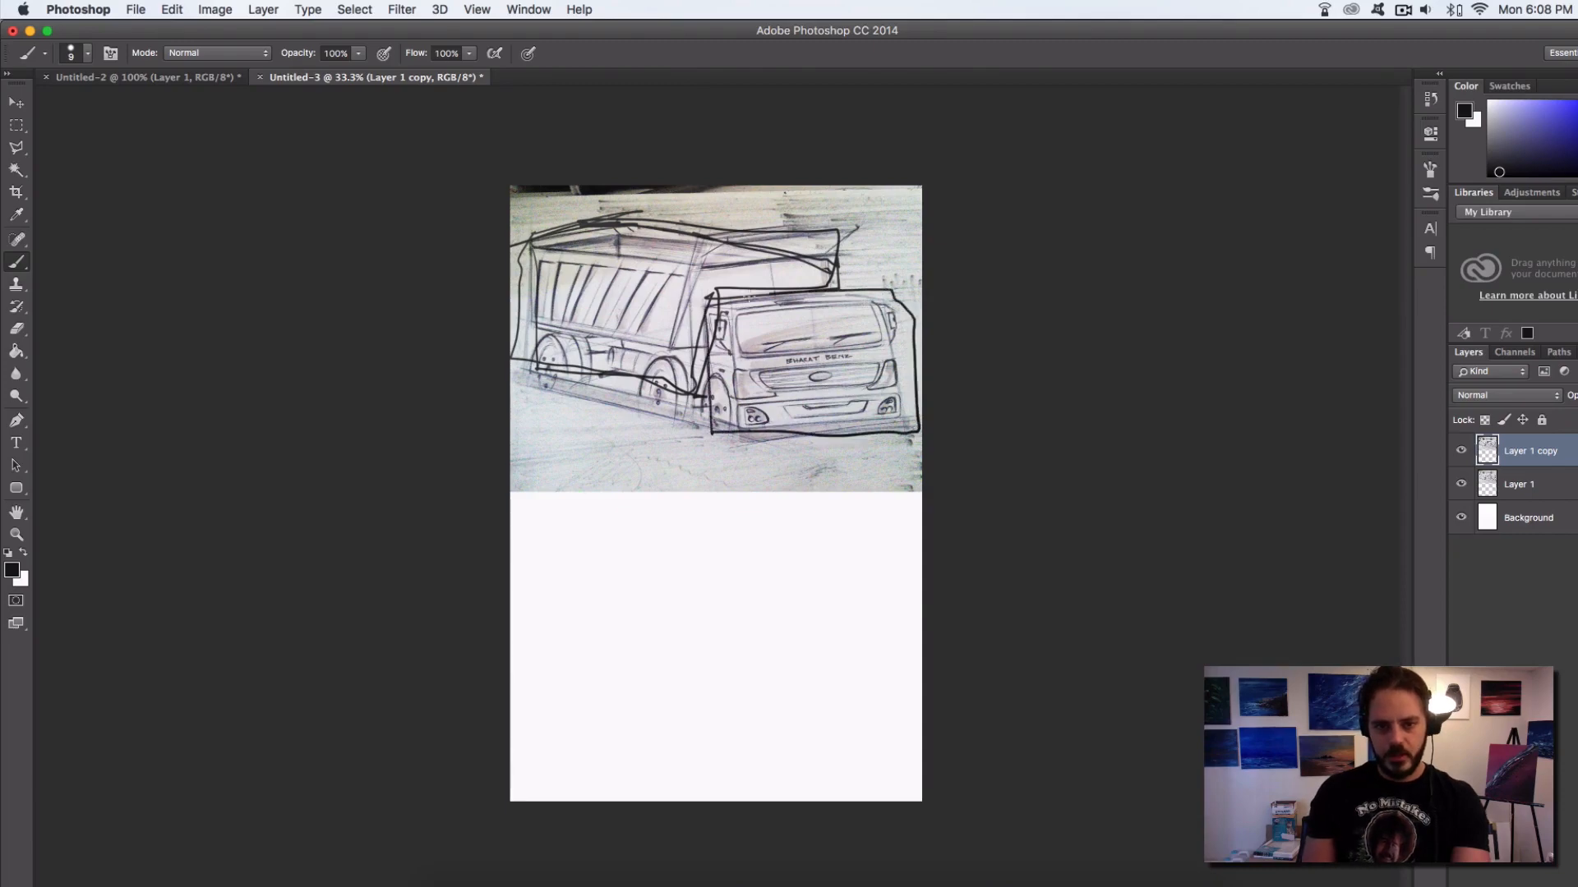
key(alt+super+z)
key(alt+super+z)
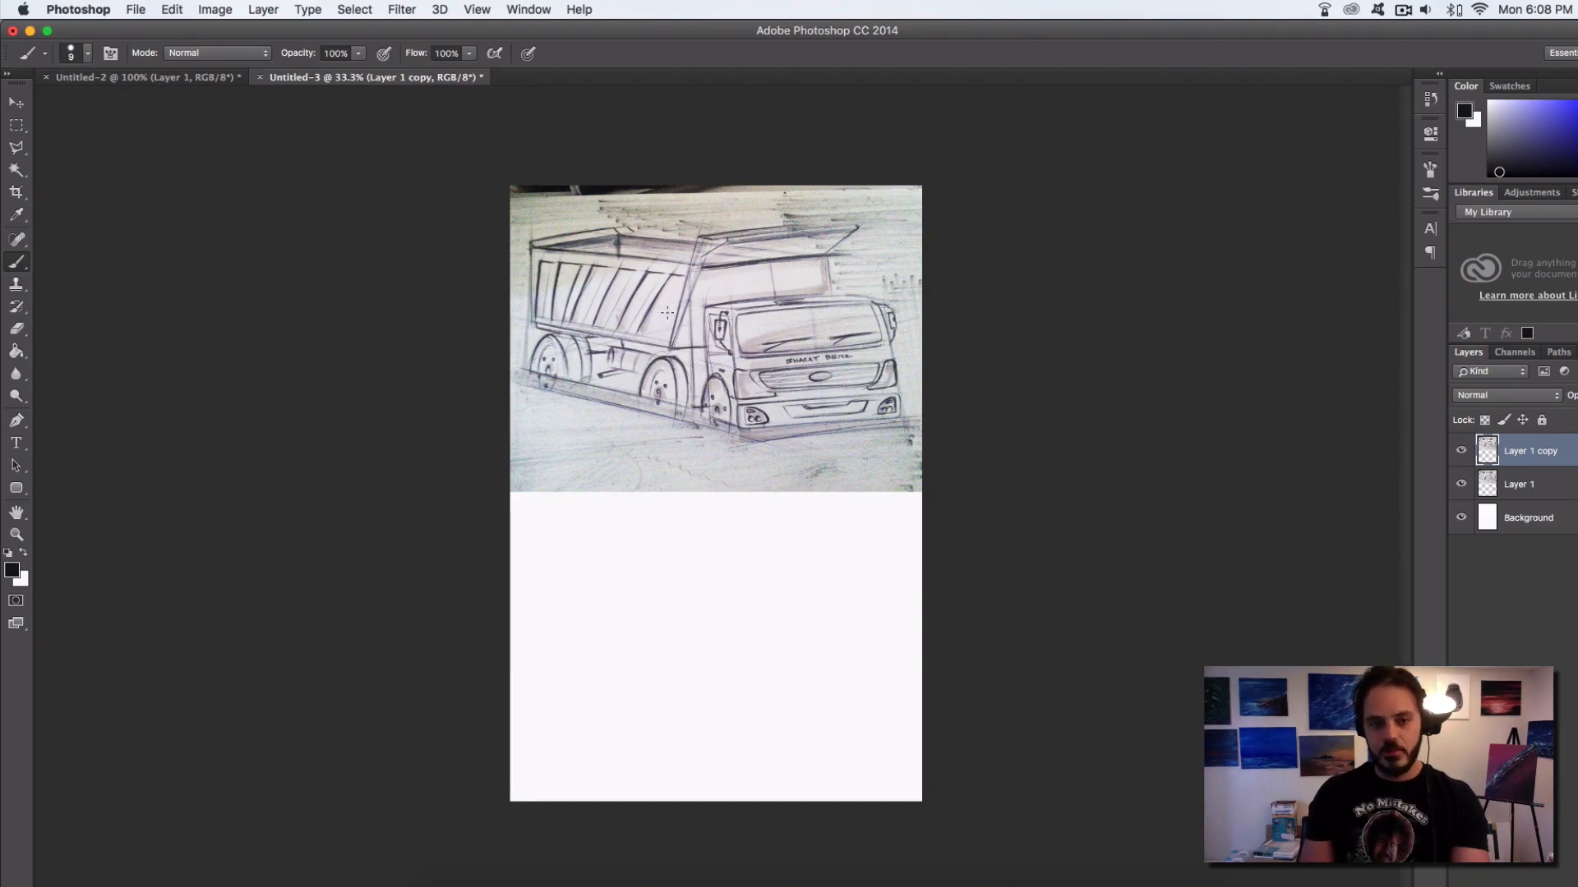
Extend the canvas with the Crop tool, adding wide blank space to the right of and above the truck sketch
super+click(715, 517)
alt+click(761, 481)
alt+click(691, 477)
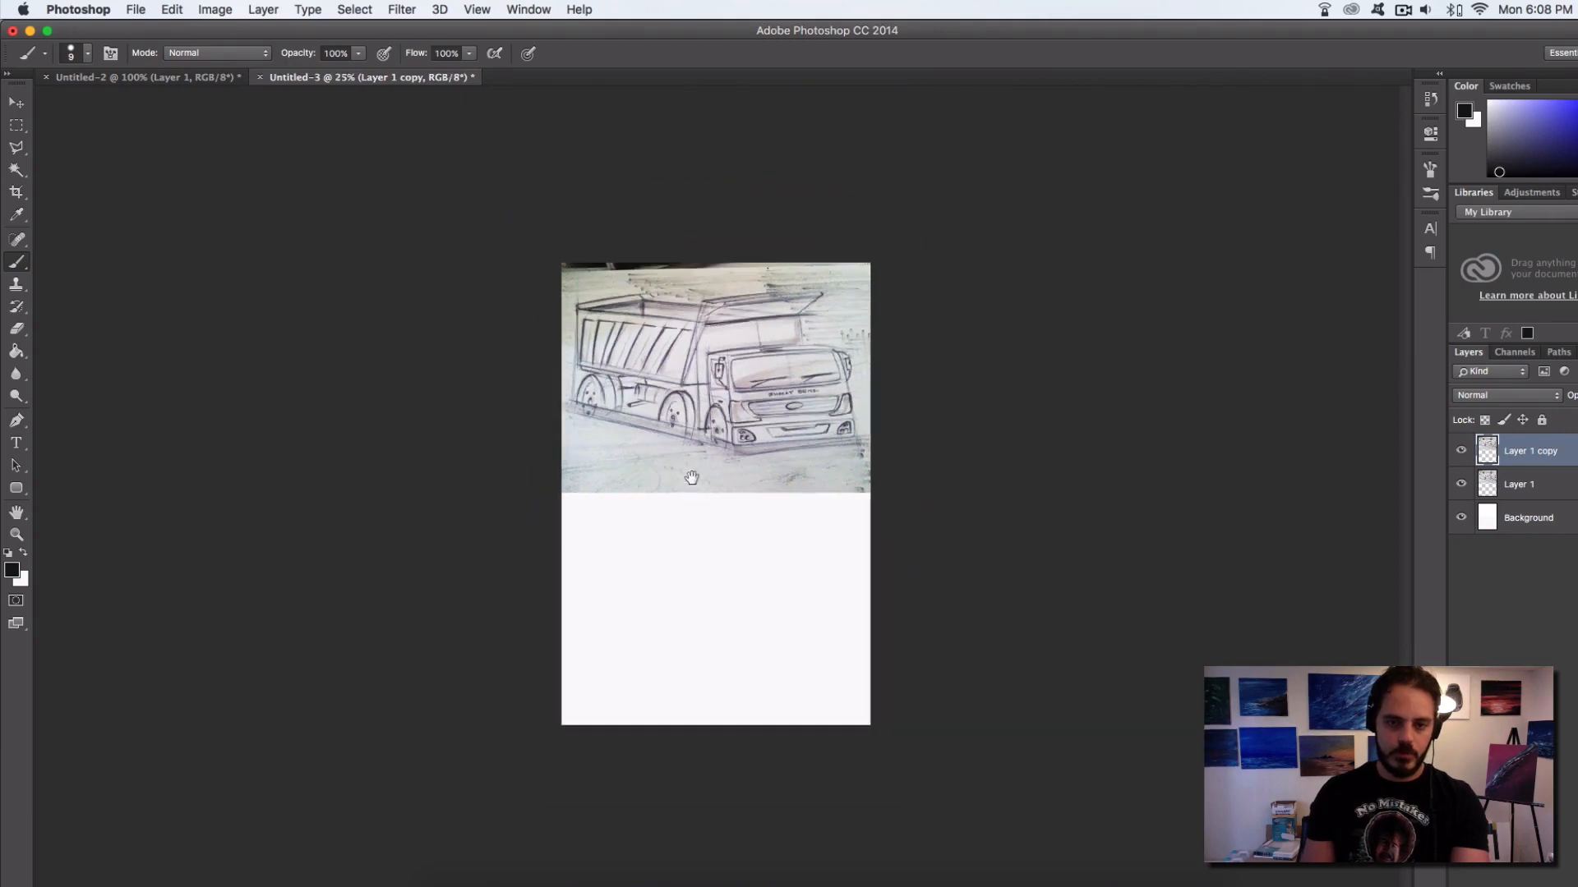
click(15, 191)
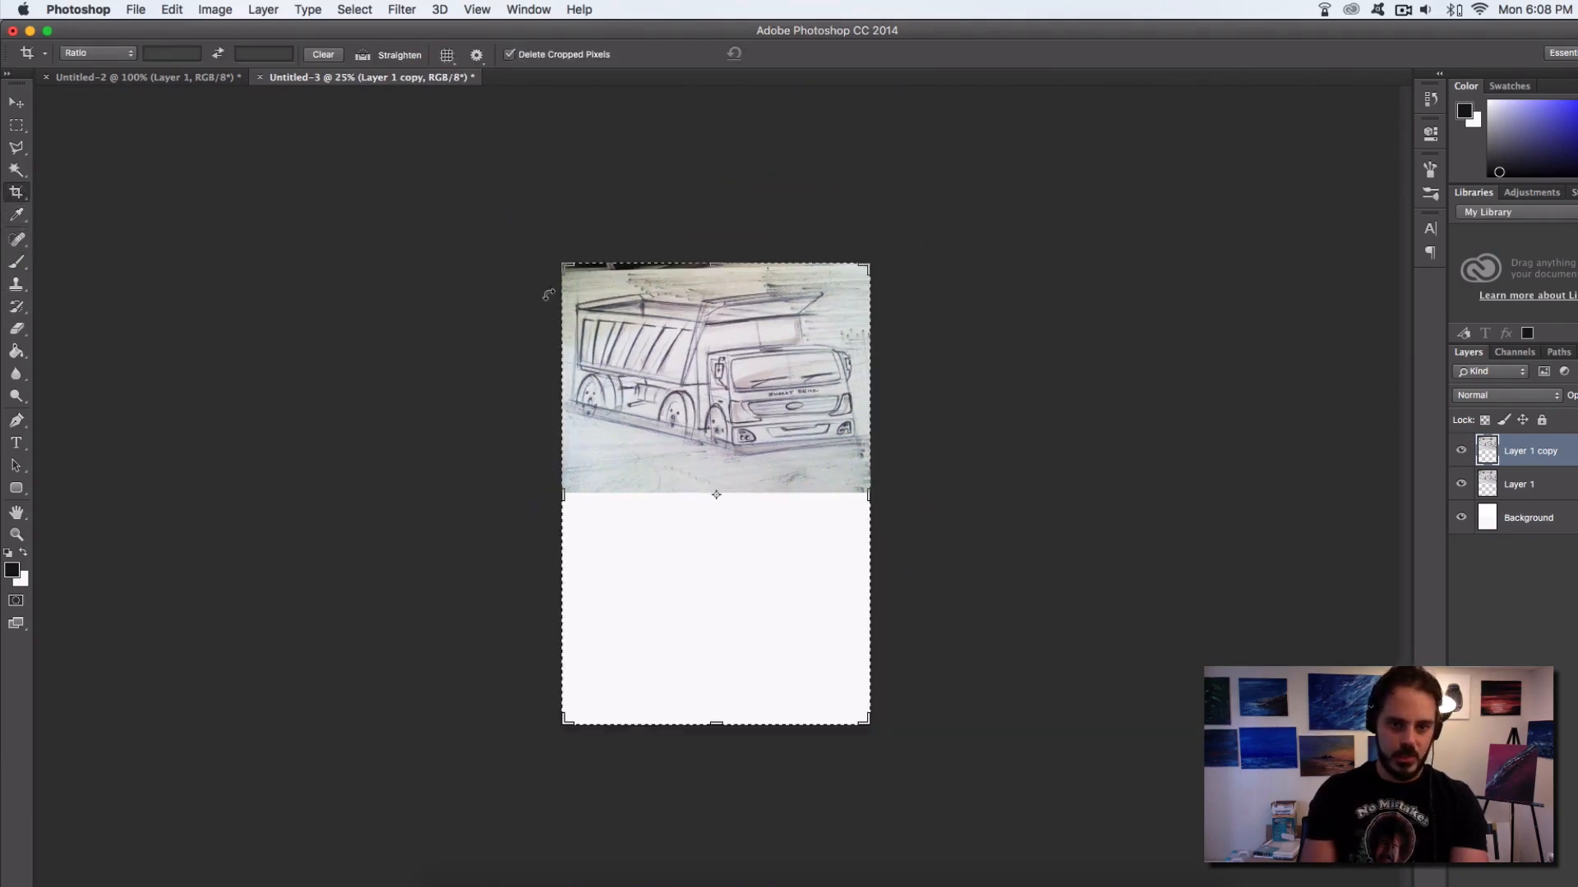
drag(878, 504, 1122, 397)
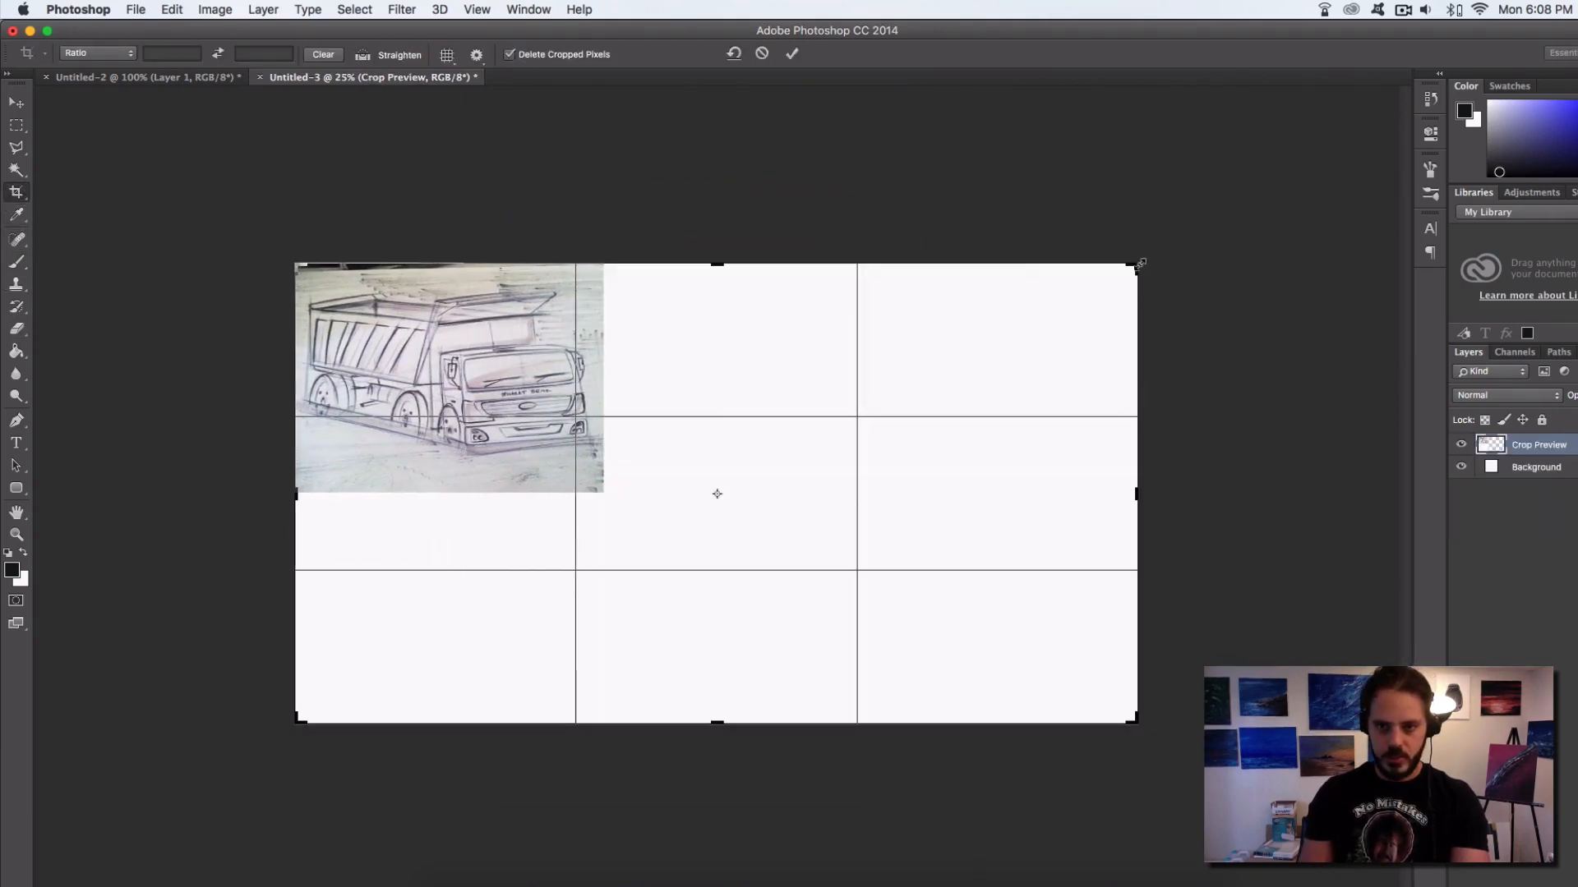
drag(1140, 263, 1224, 103)
key(Return)
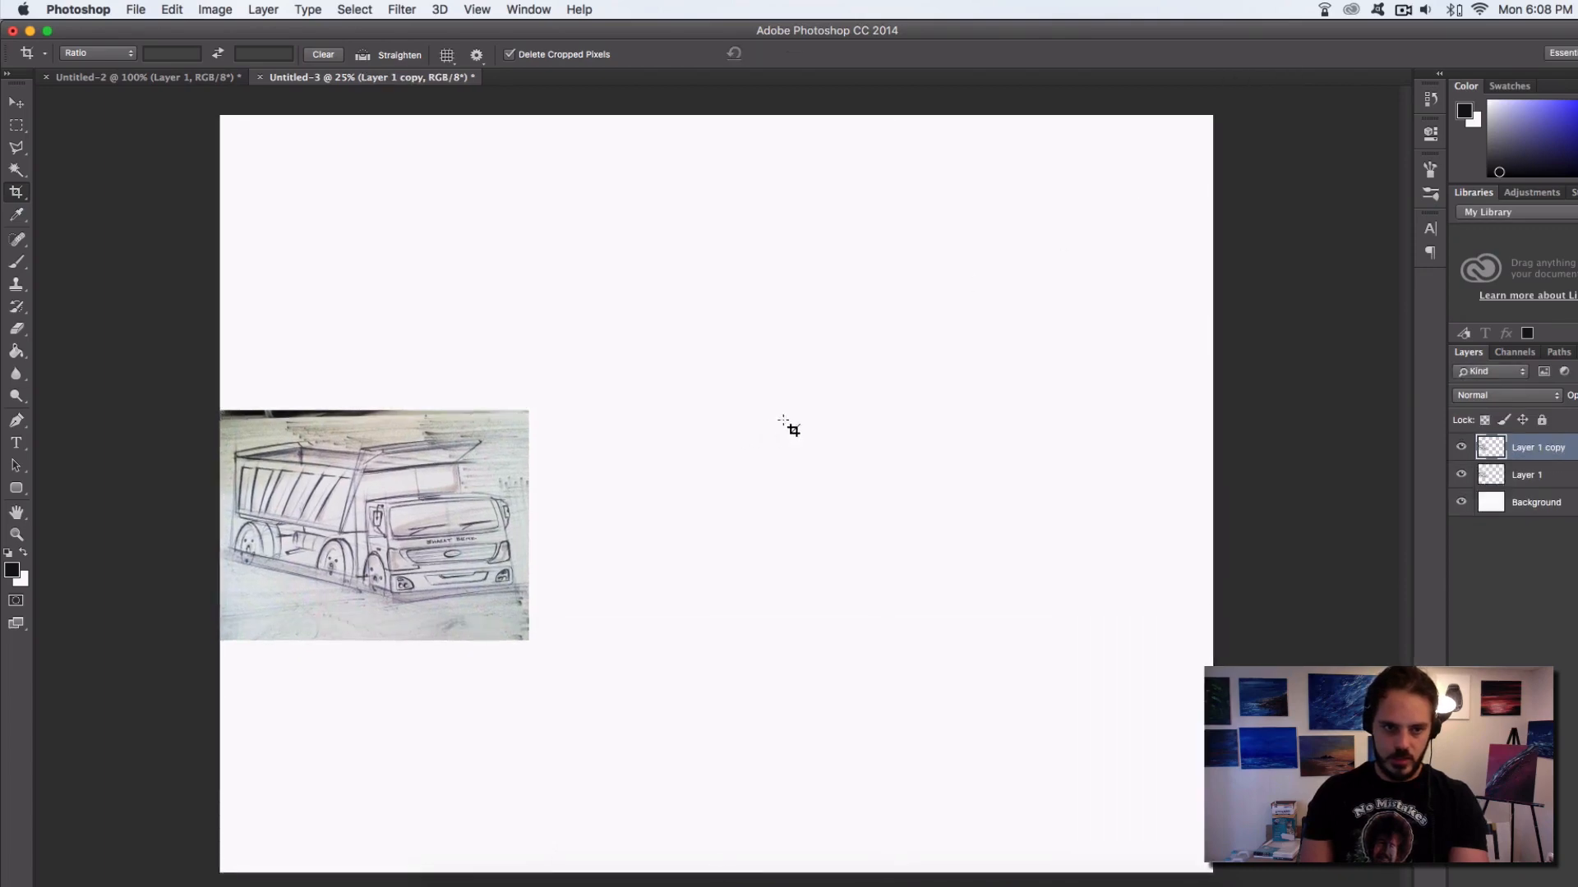
On a new layer, draw a straight Pen path from the dump body's upper rear corner far out into the blank area right of the sketch
click(18, 421)
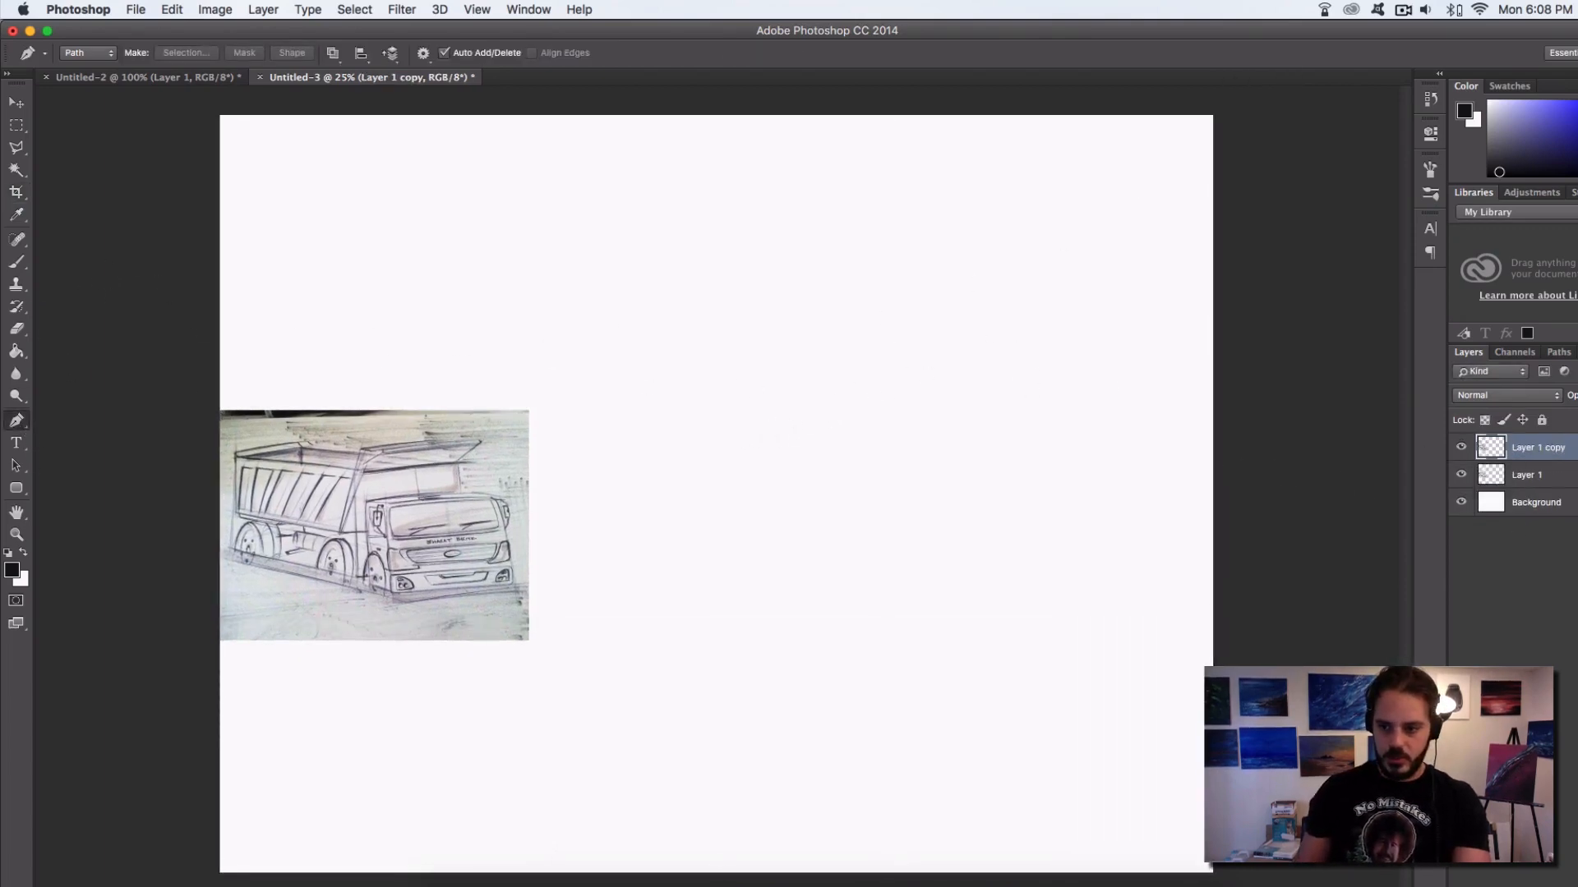
key(super+shift+alt+n)
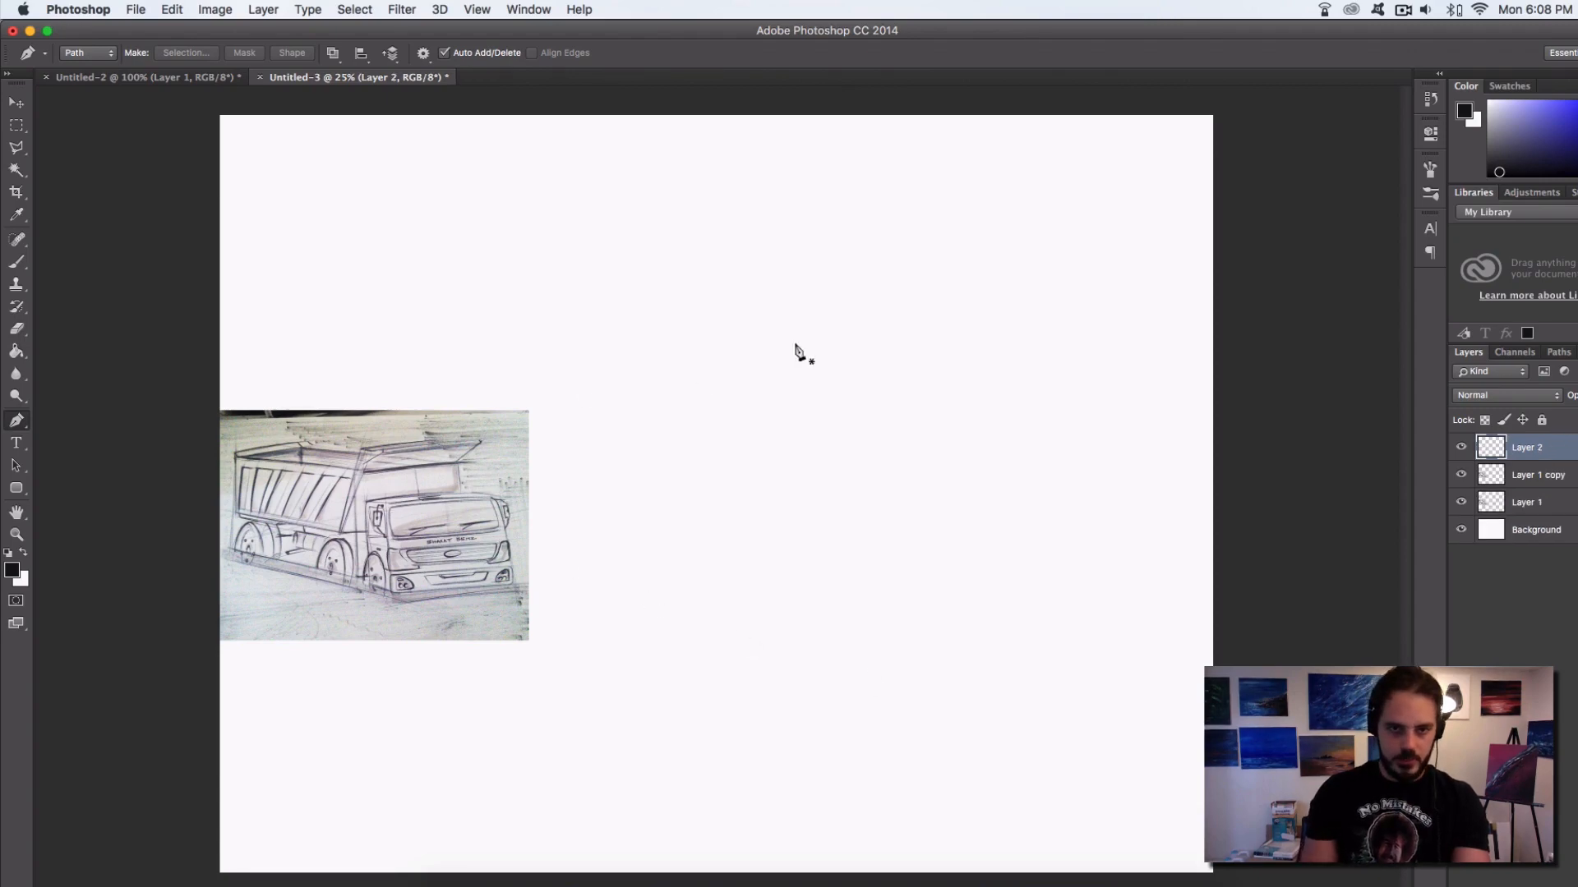
click(236, 452)
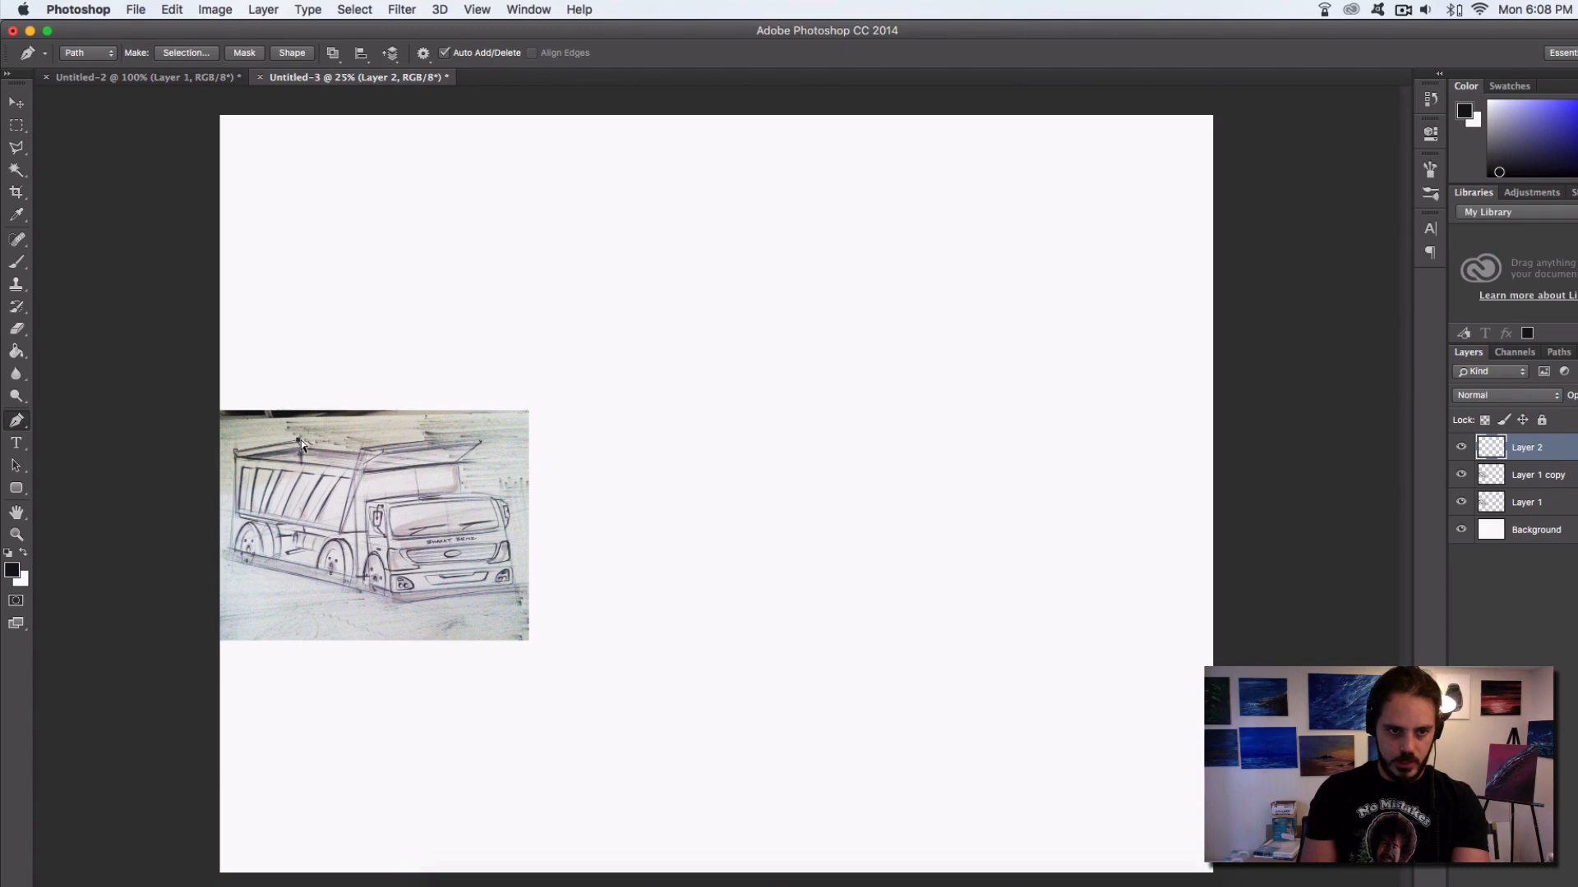
click(1021, 290)
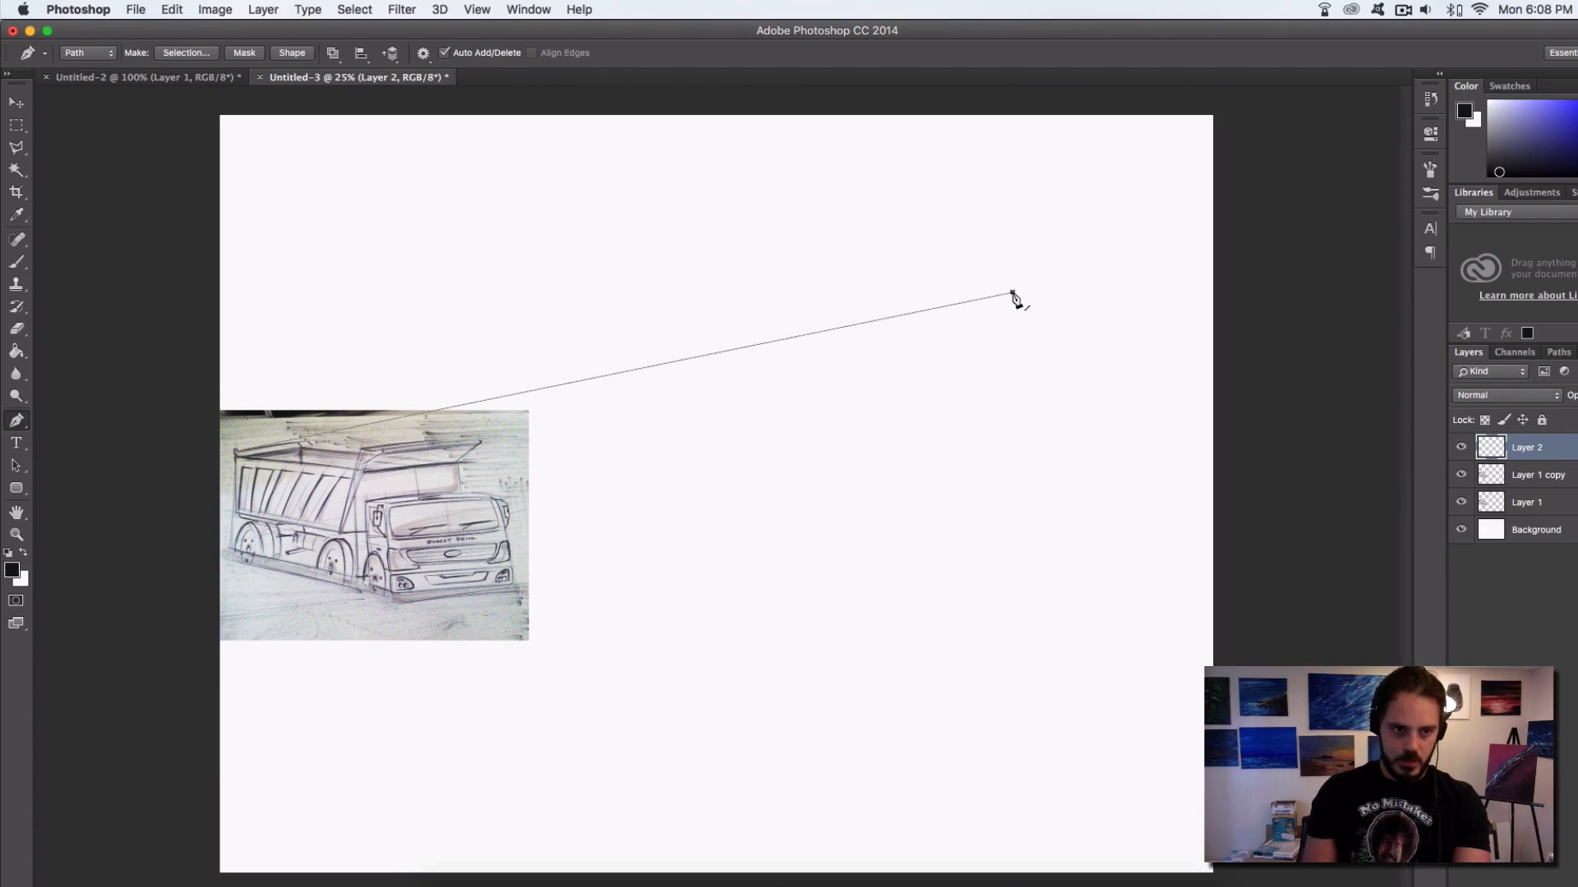
key(super+z)
click(1044, 333)
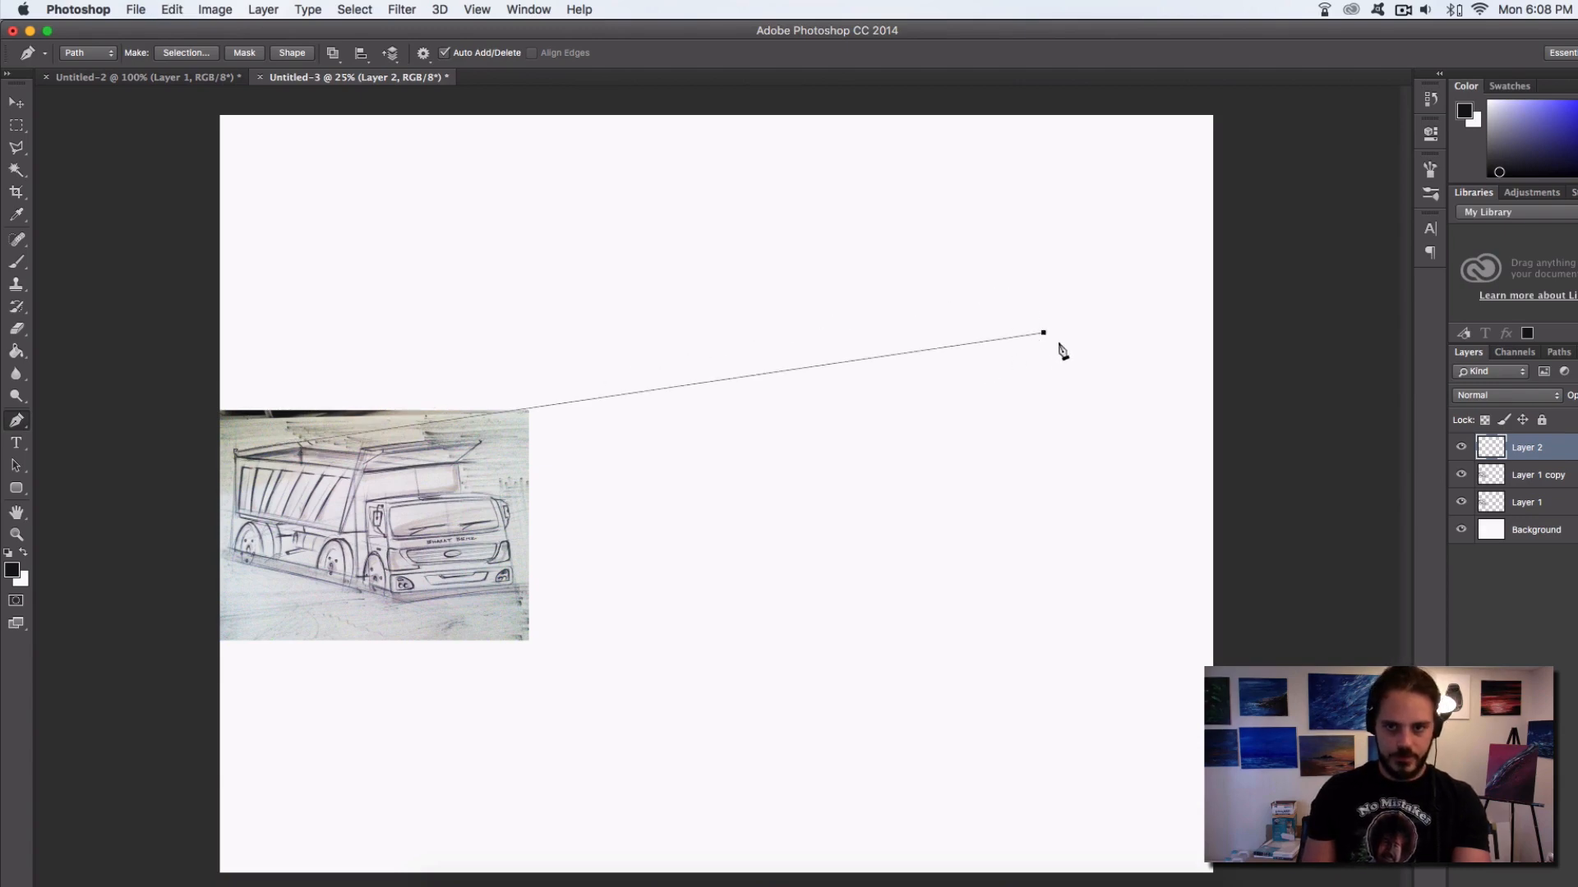
Set the foreground colour to bright red
right_click(1044, 336)
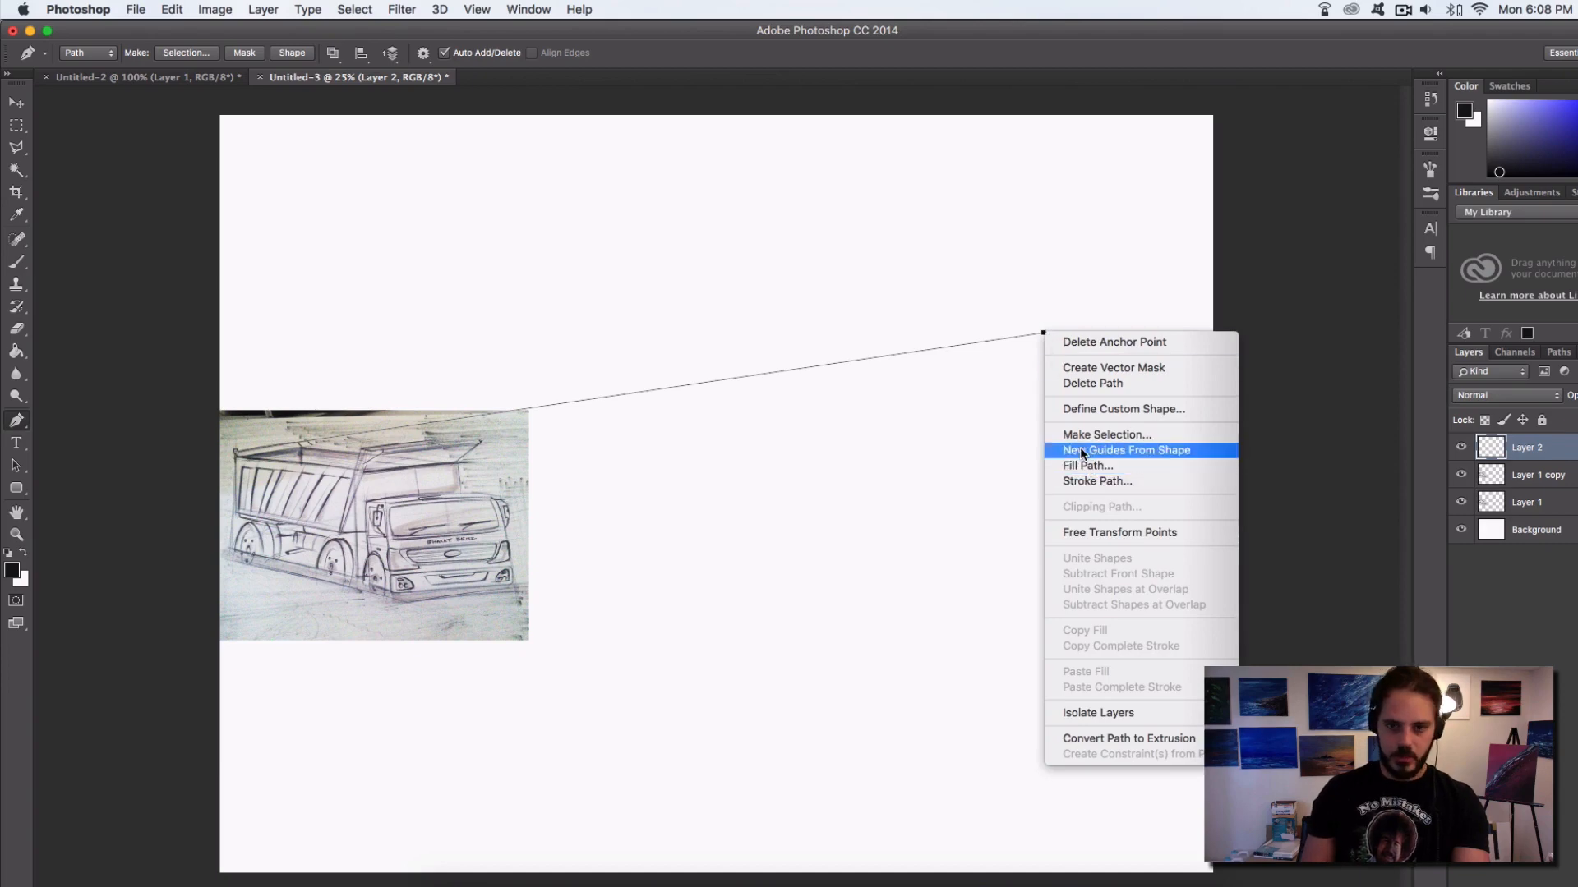
click(17, 577)
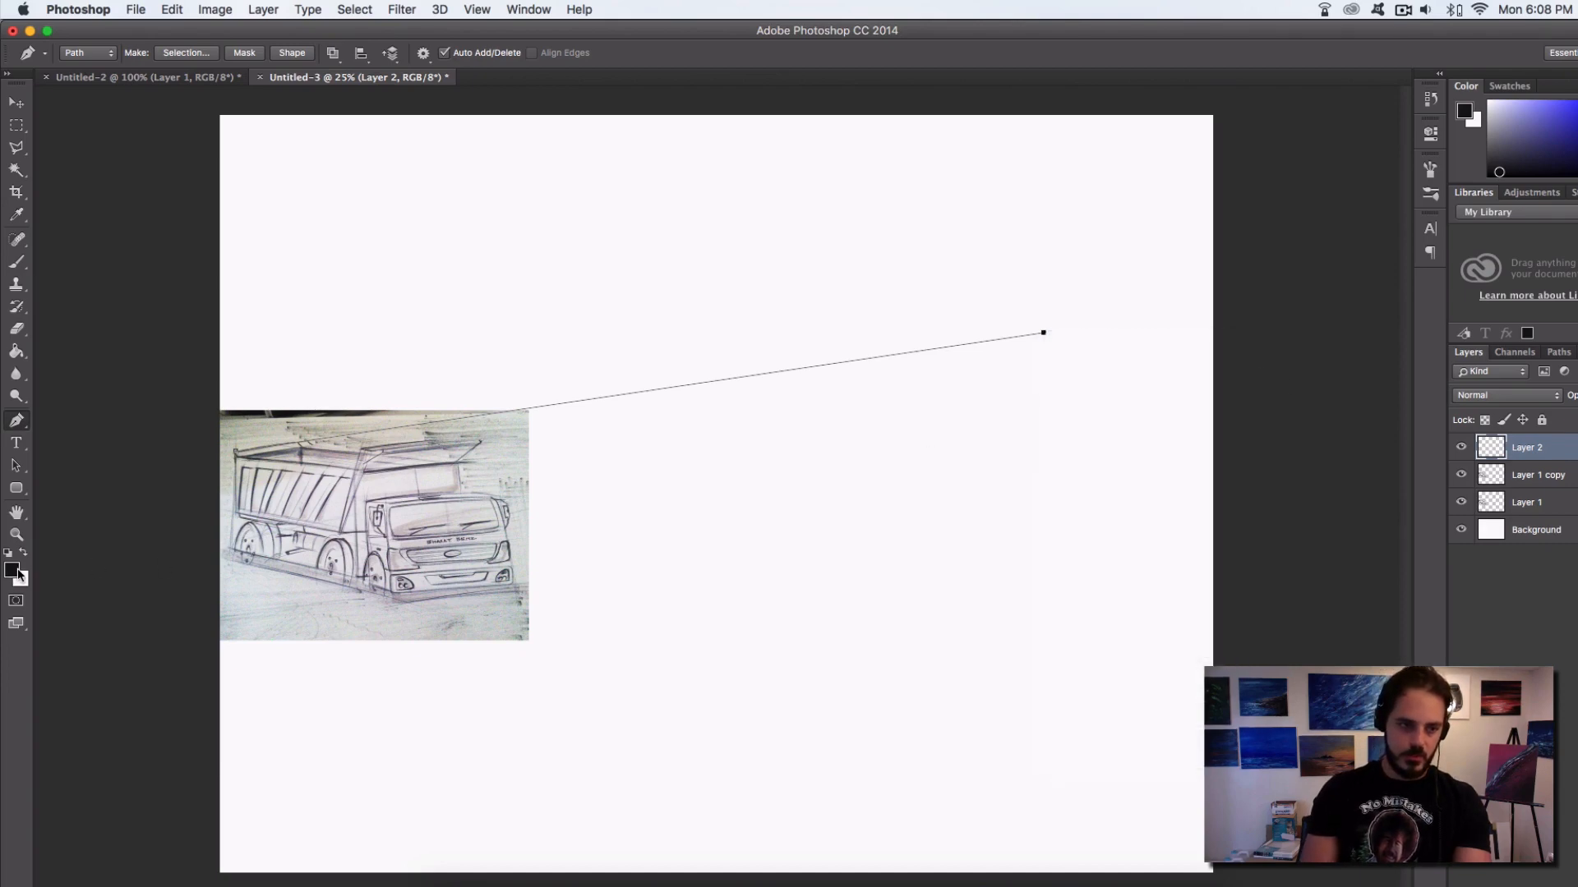
click(16, 576)
drag(1308, 359, 1309, 289)
drag(1281, 310, 1287, 306)
click(1454, 301)
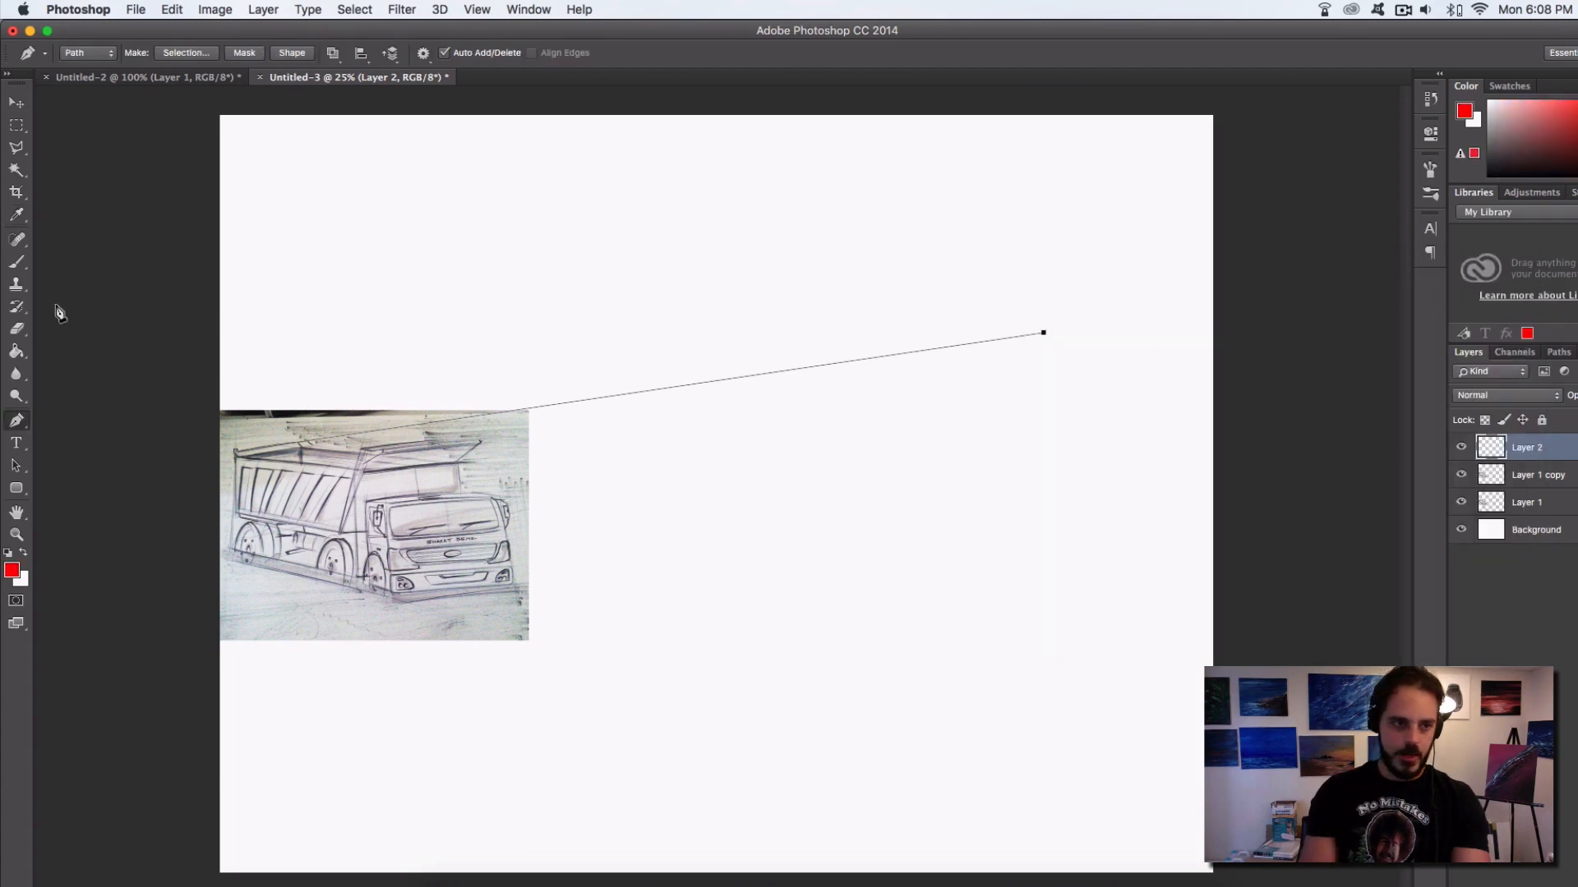
Stroke the path with the Brush, leaving Simulate Pressure off, and dismiss the path
click(18, 262)
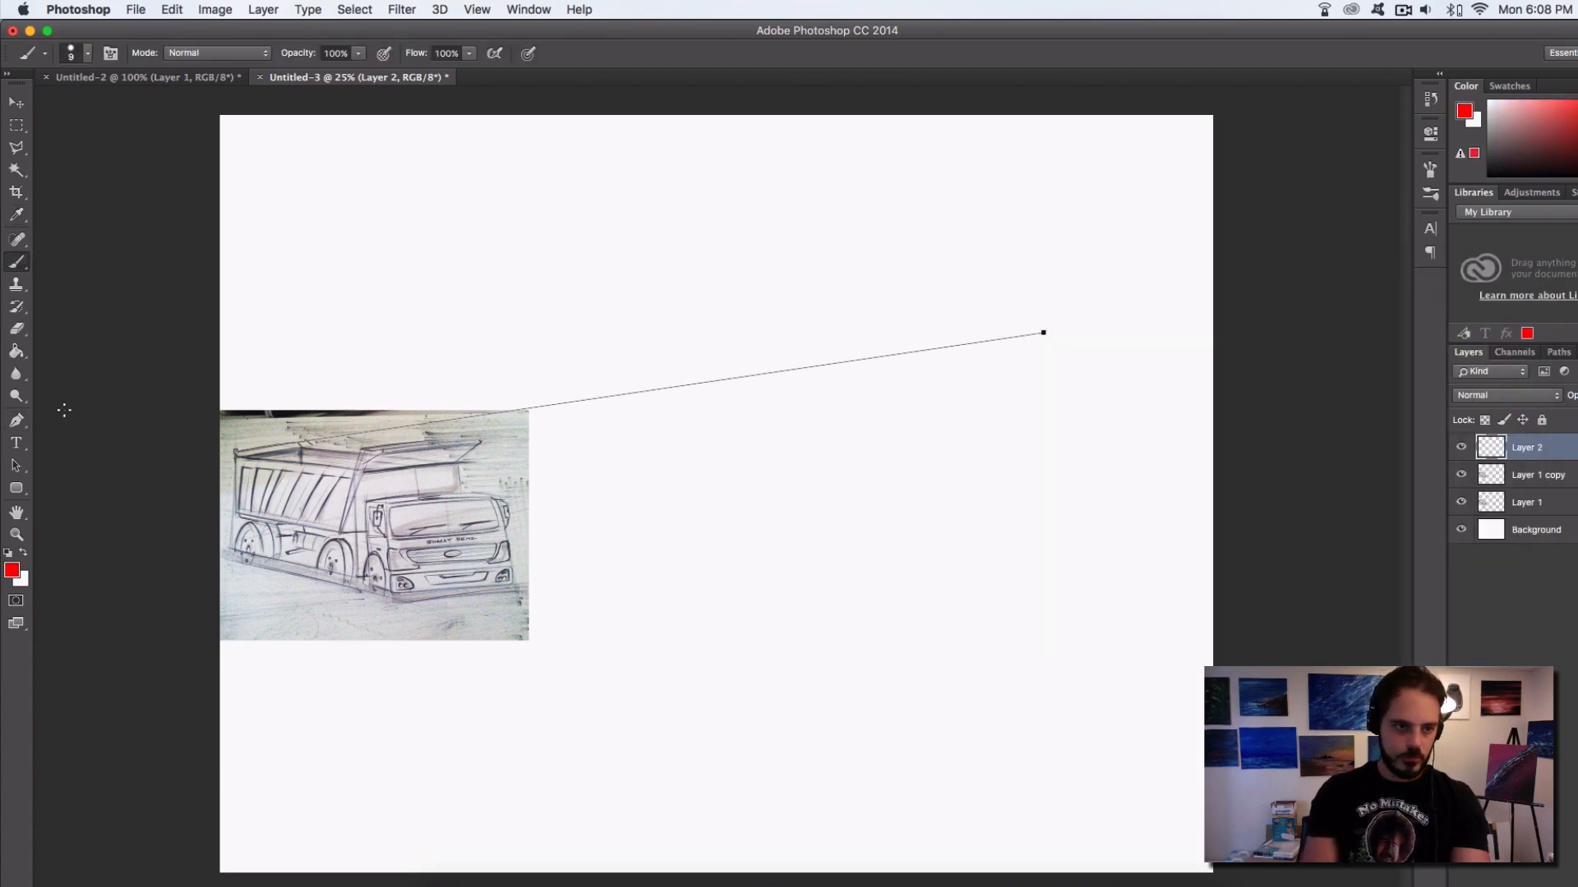
click(17, 420)
right_click(680, 373)
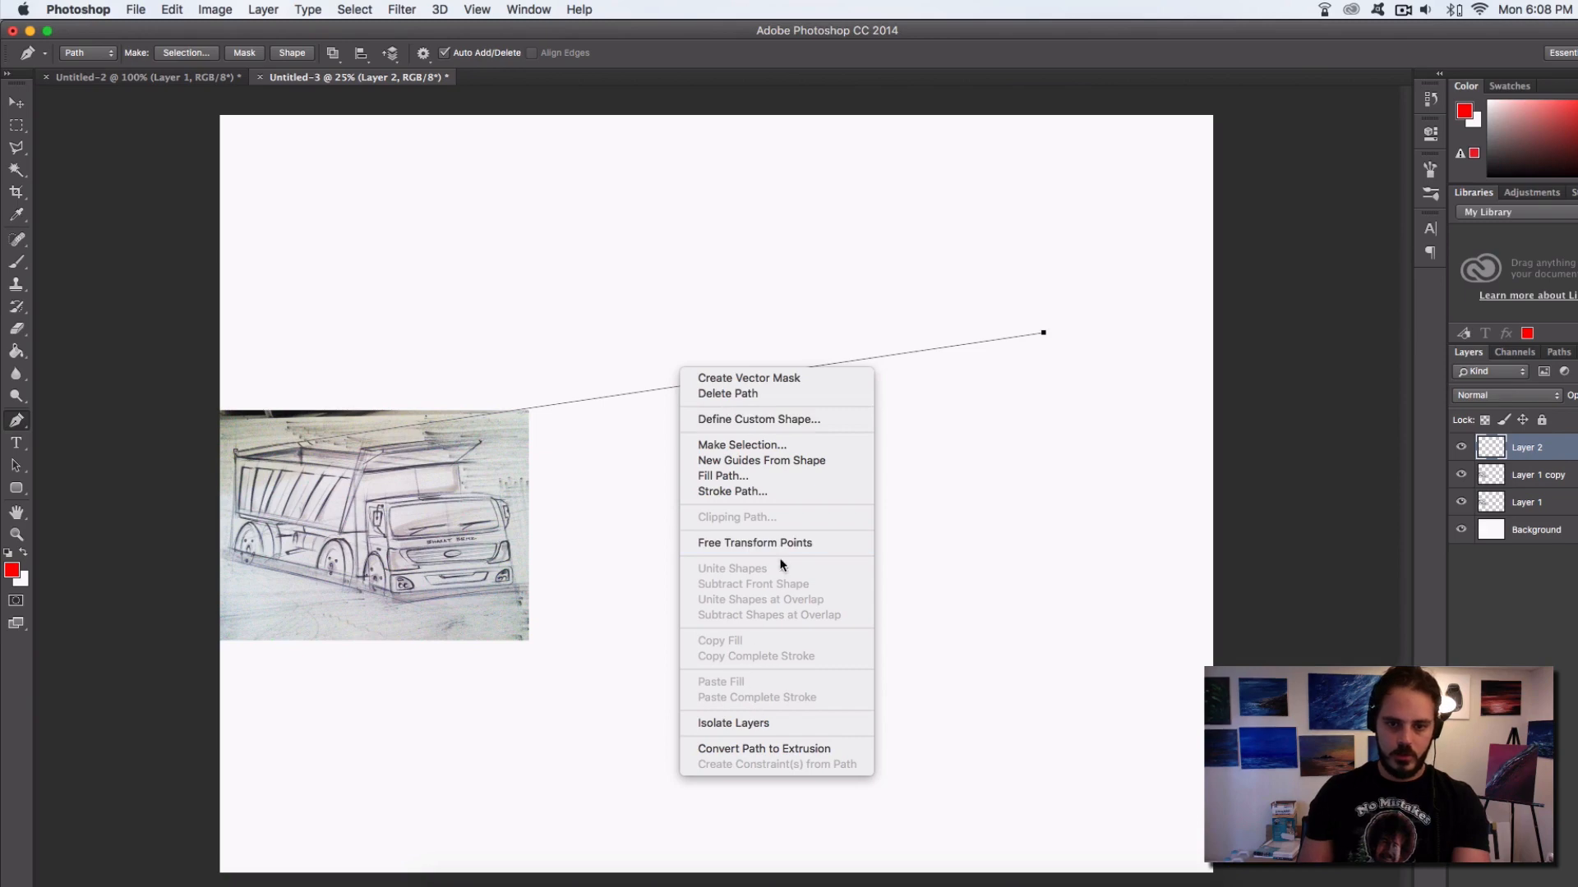
click(785, 493)
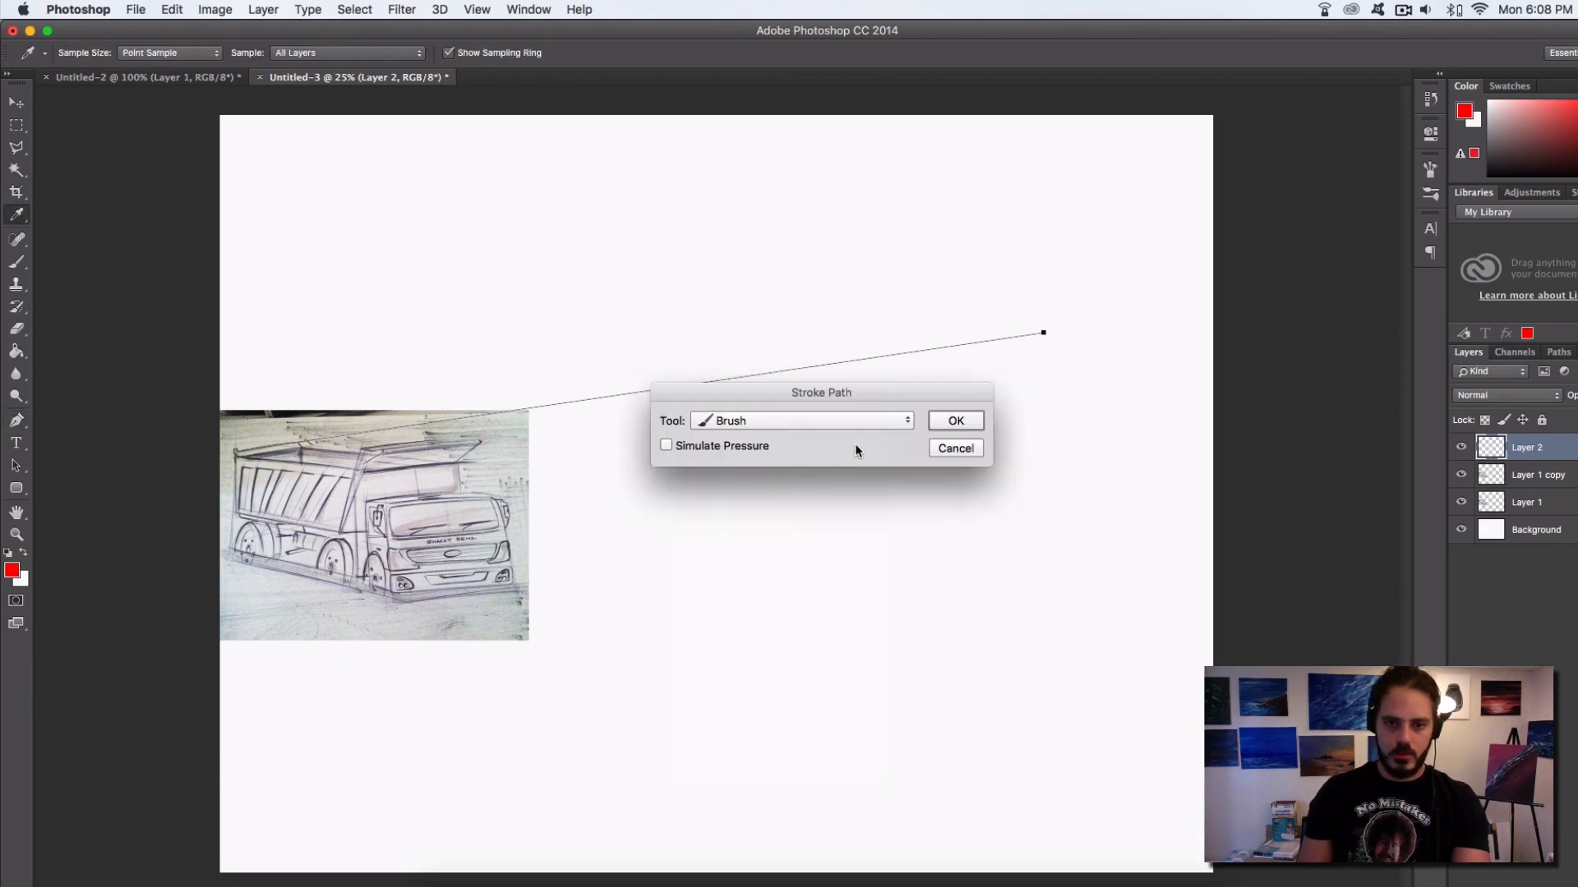
click(956, 422)
key(Return)
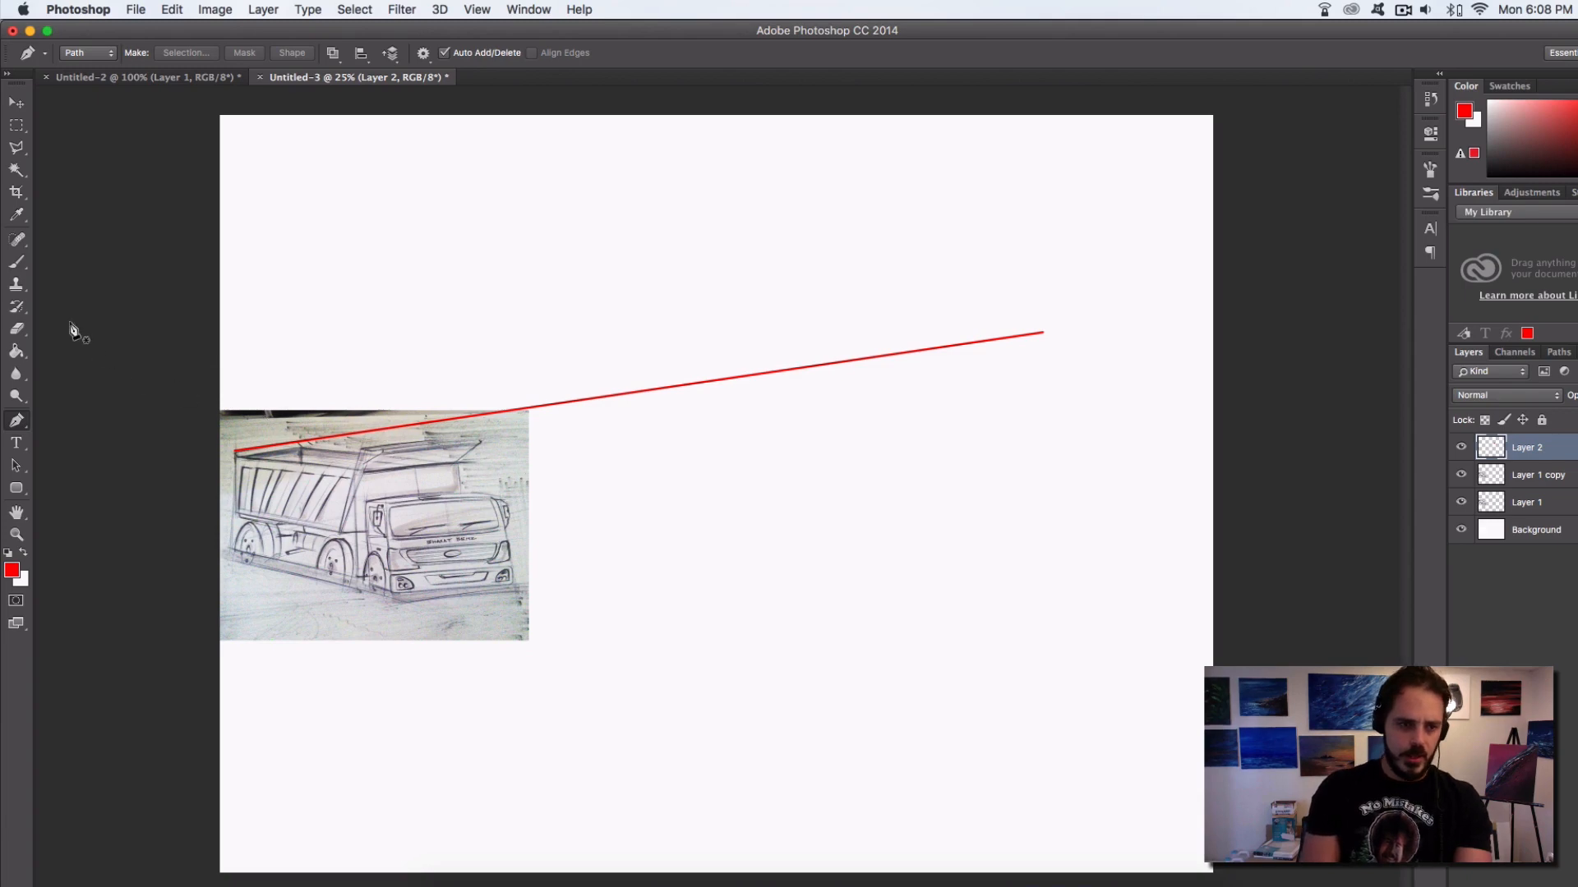
Draw a straight Pen path from the cab roof's near corner to the first guide line's far end, and stroke it with the Brush
click(384, 508)
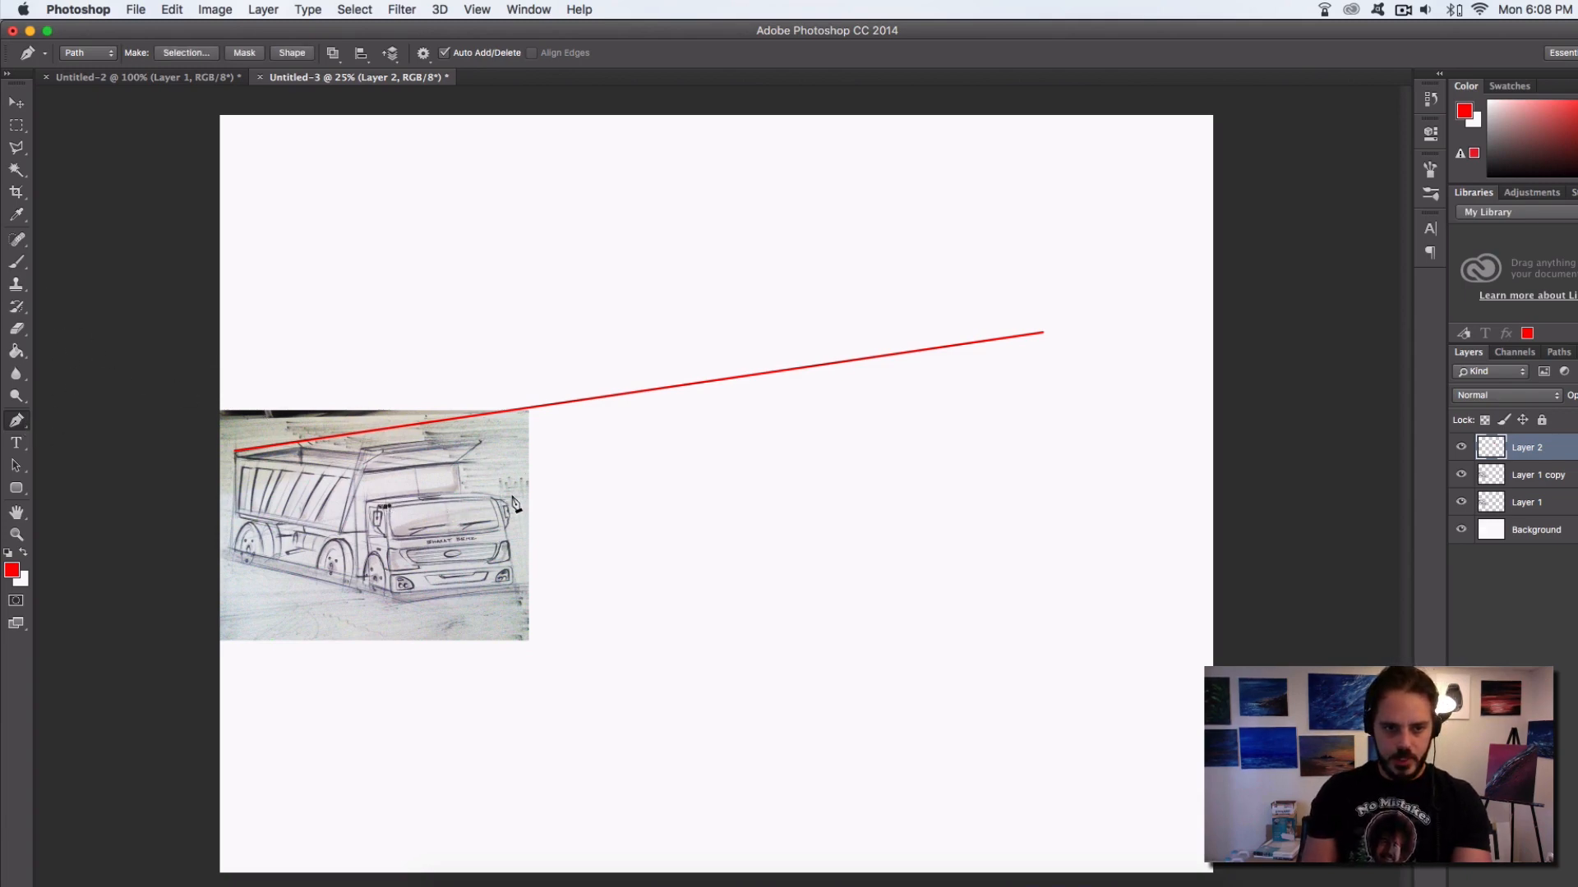
key(super+z)
click(386, 506)
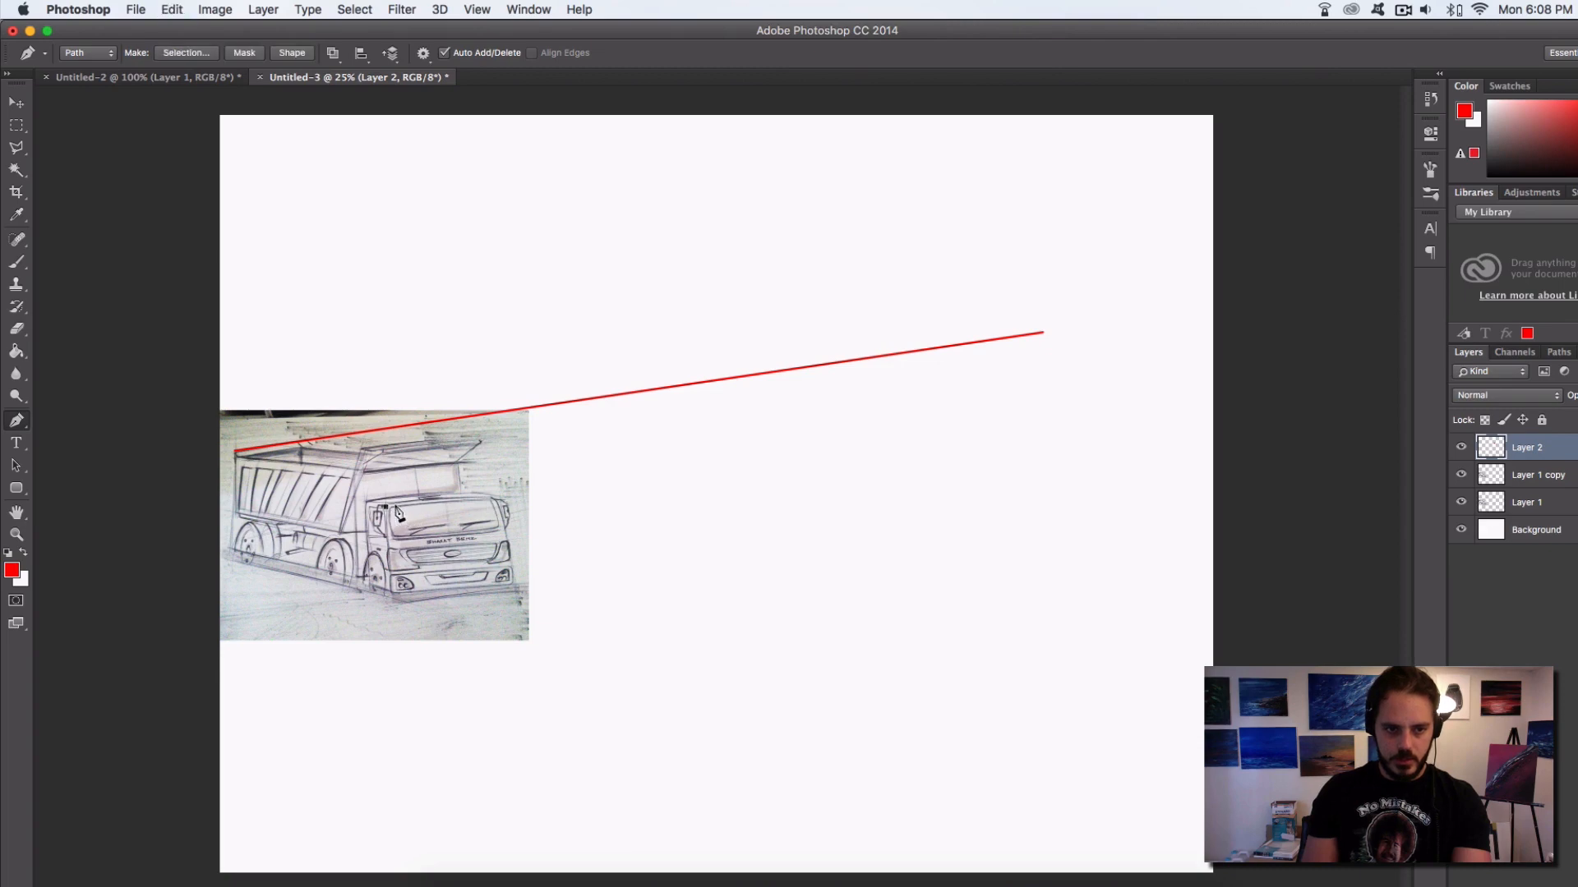
click(1043, 333)
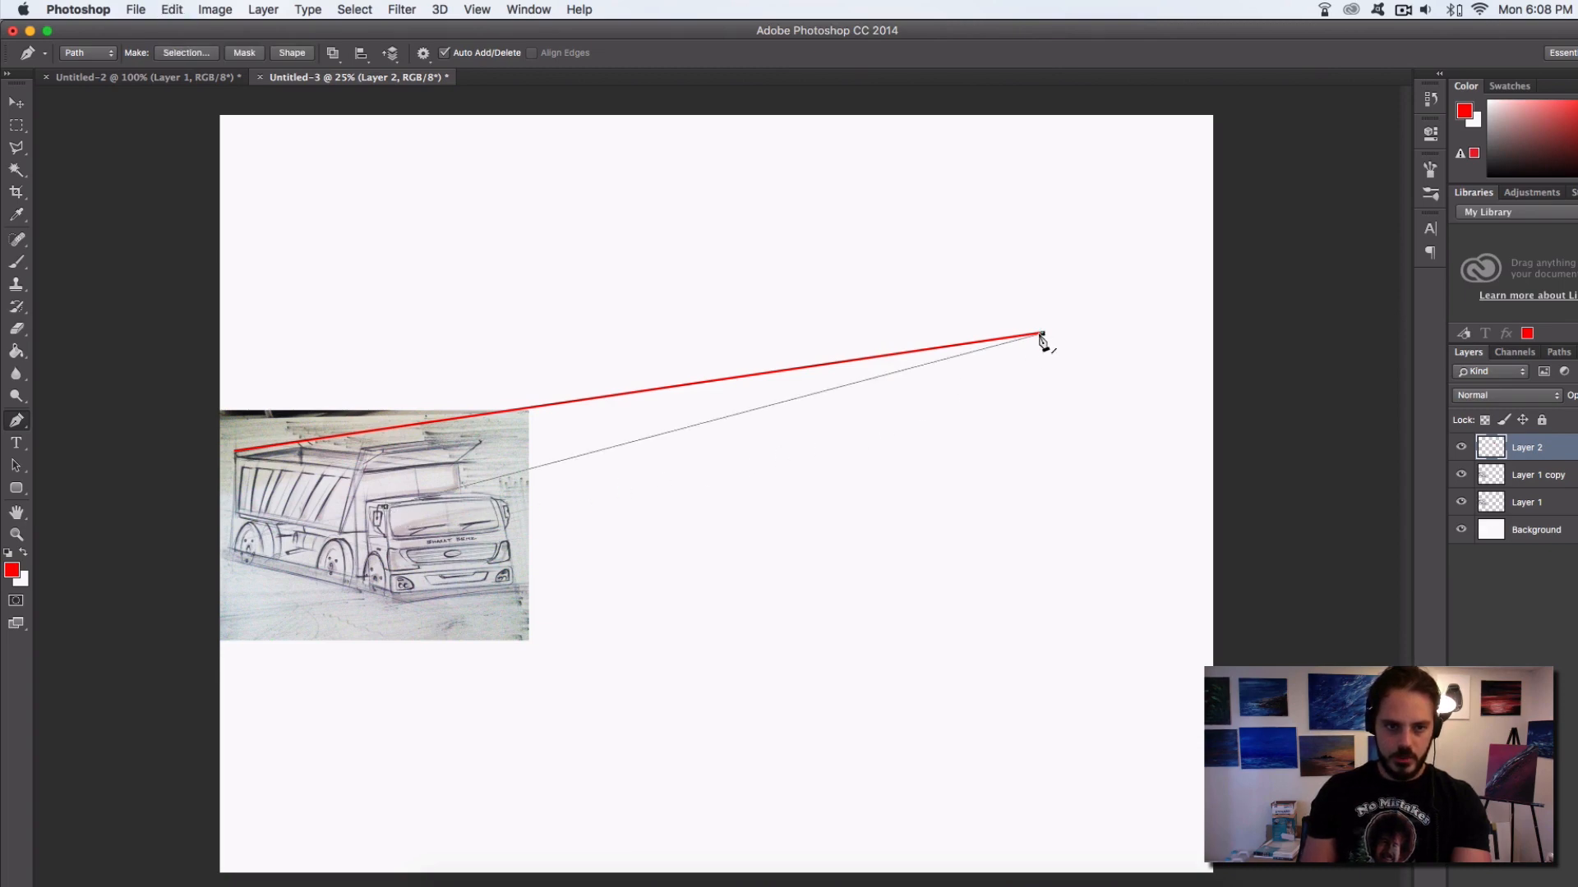
right_click(496, 475)
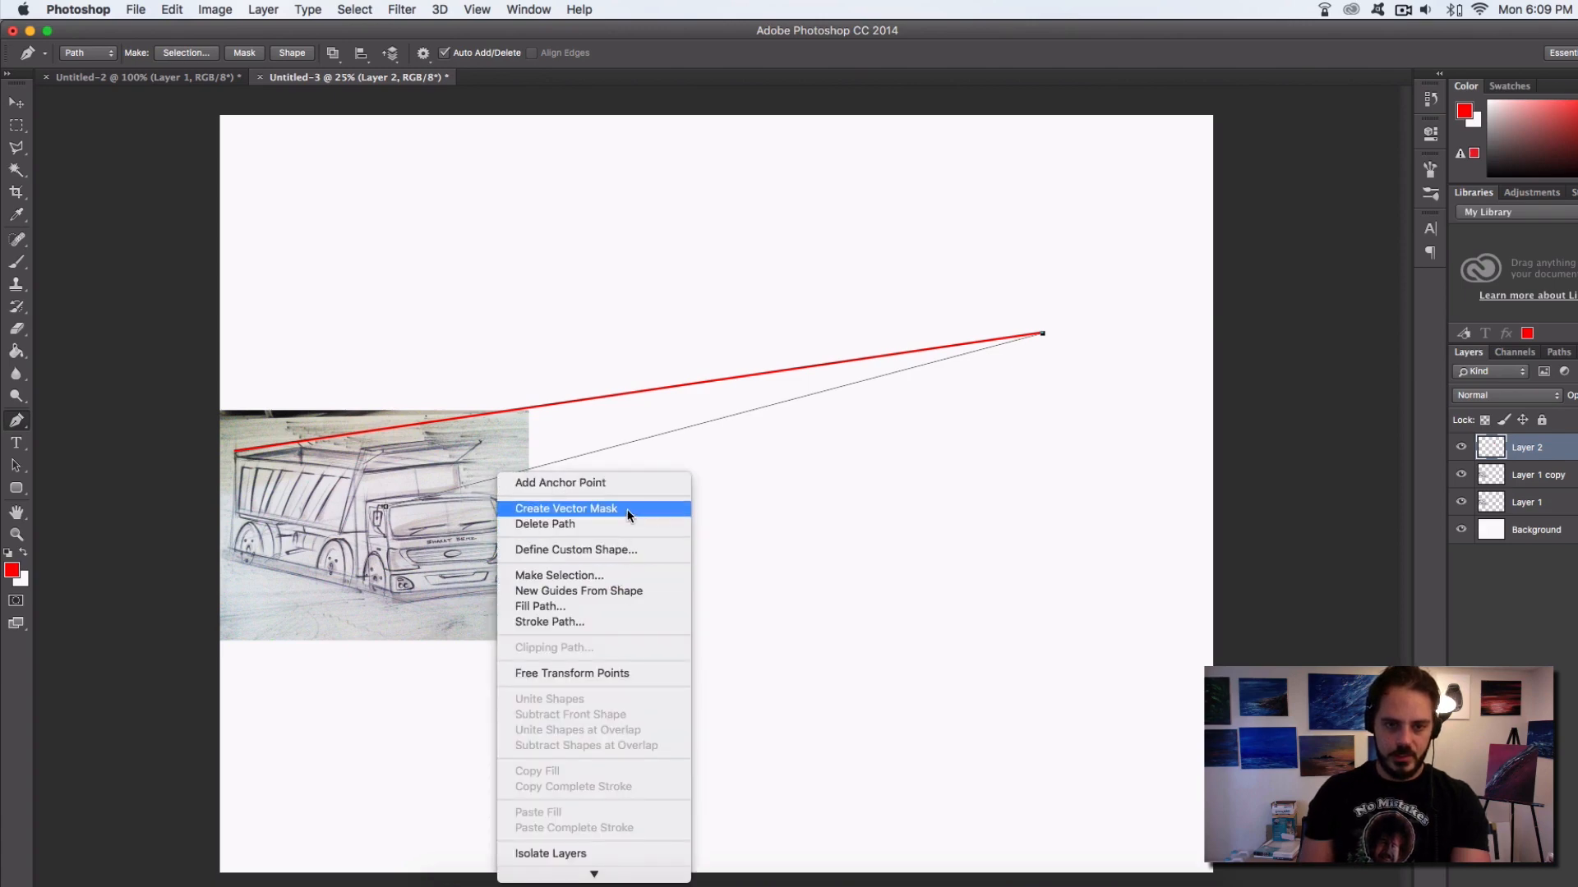
click(624, 622)
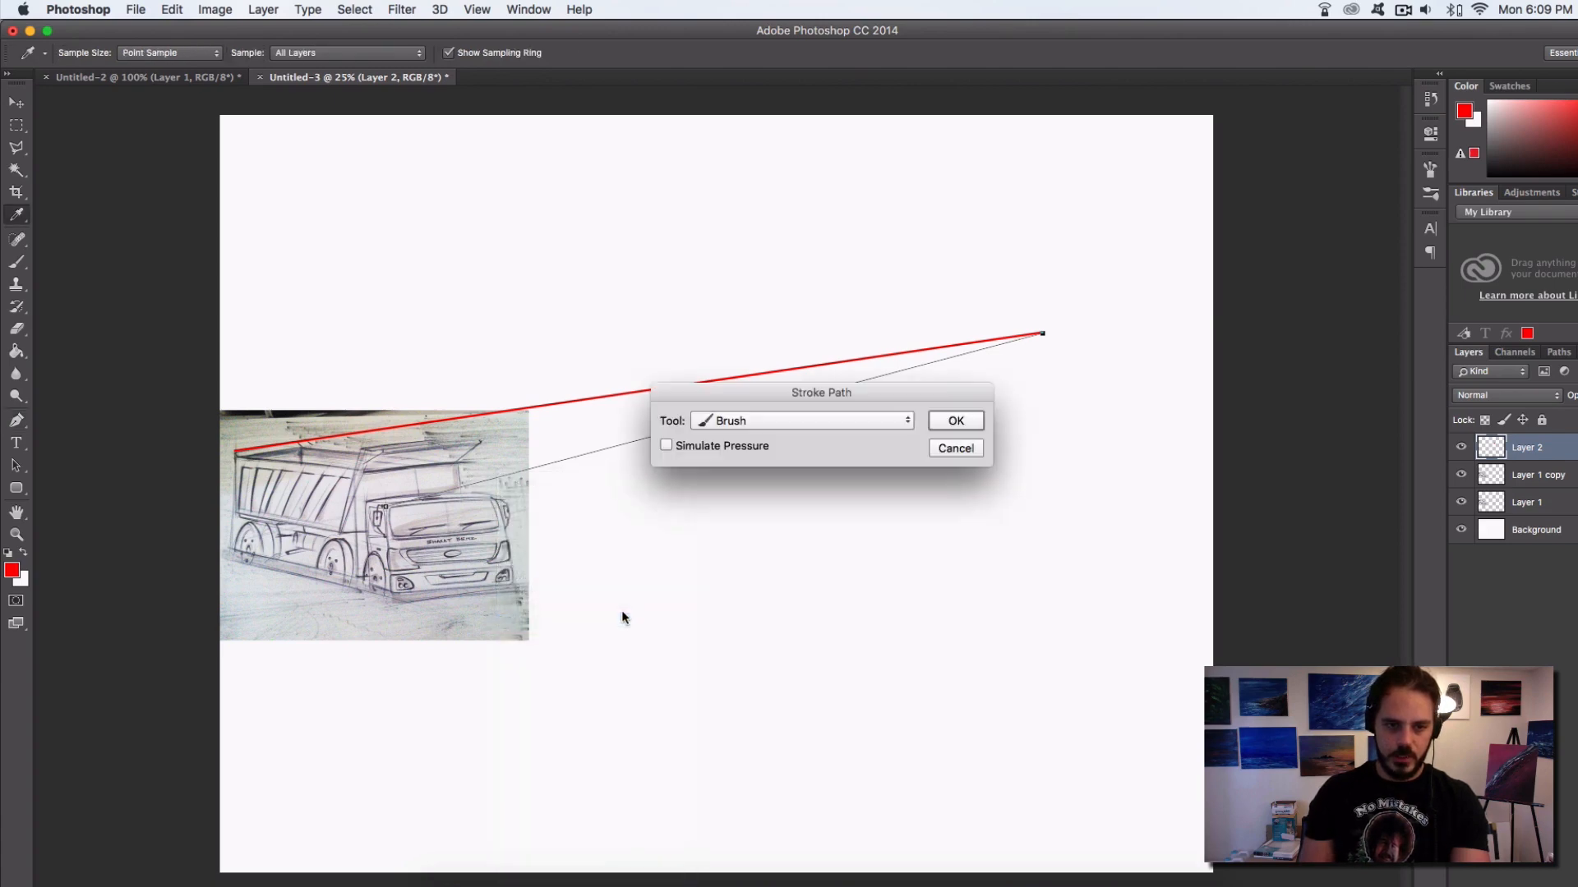
click(955, 420)
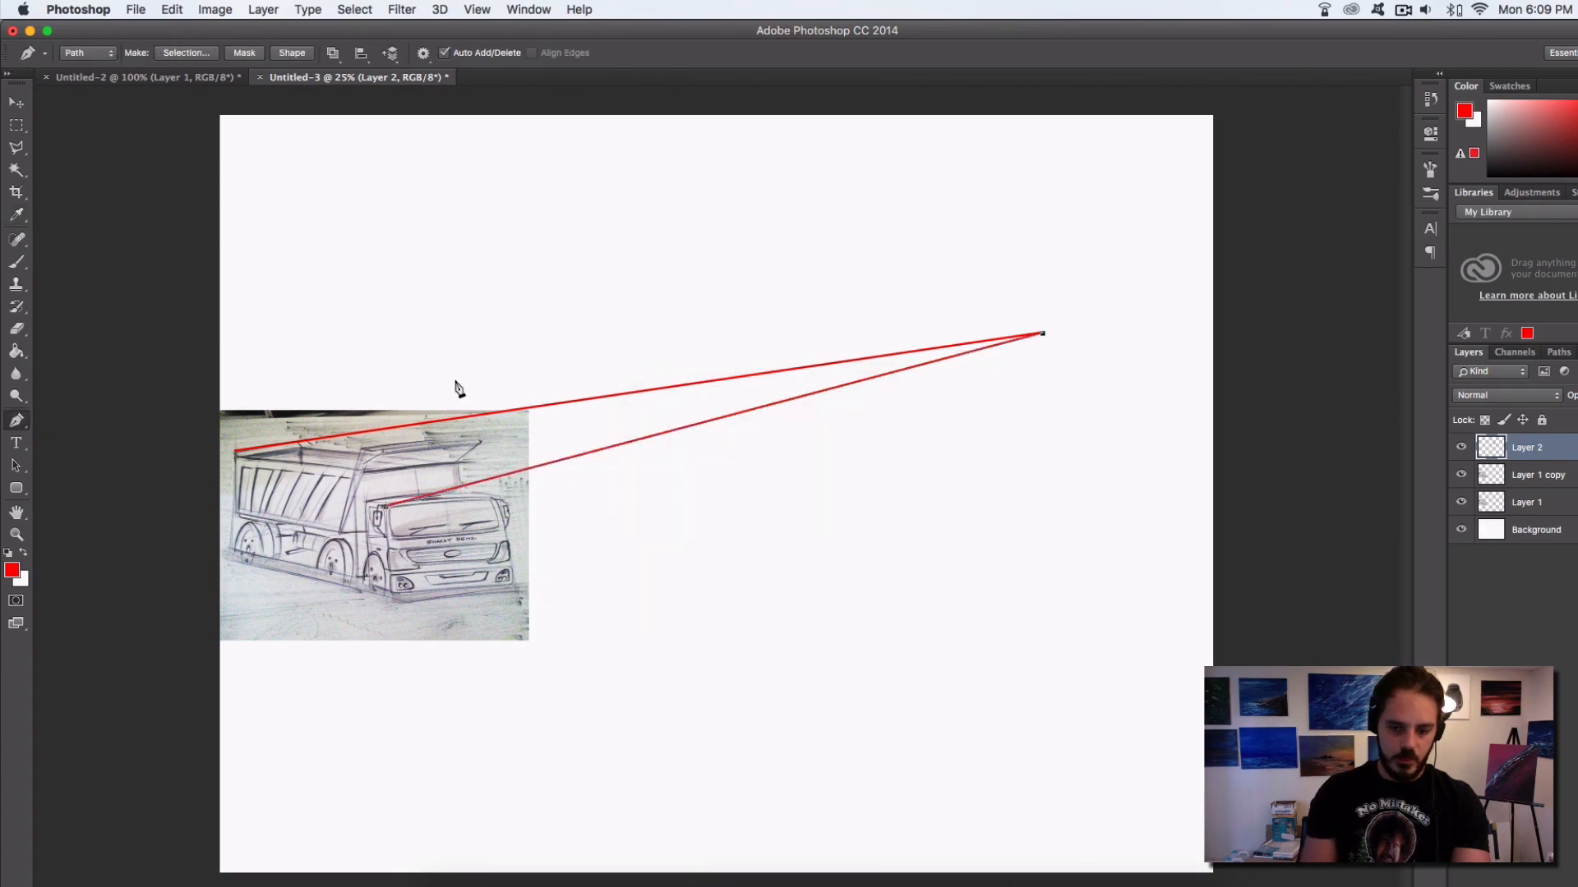
key(Return)
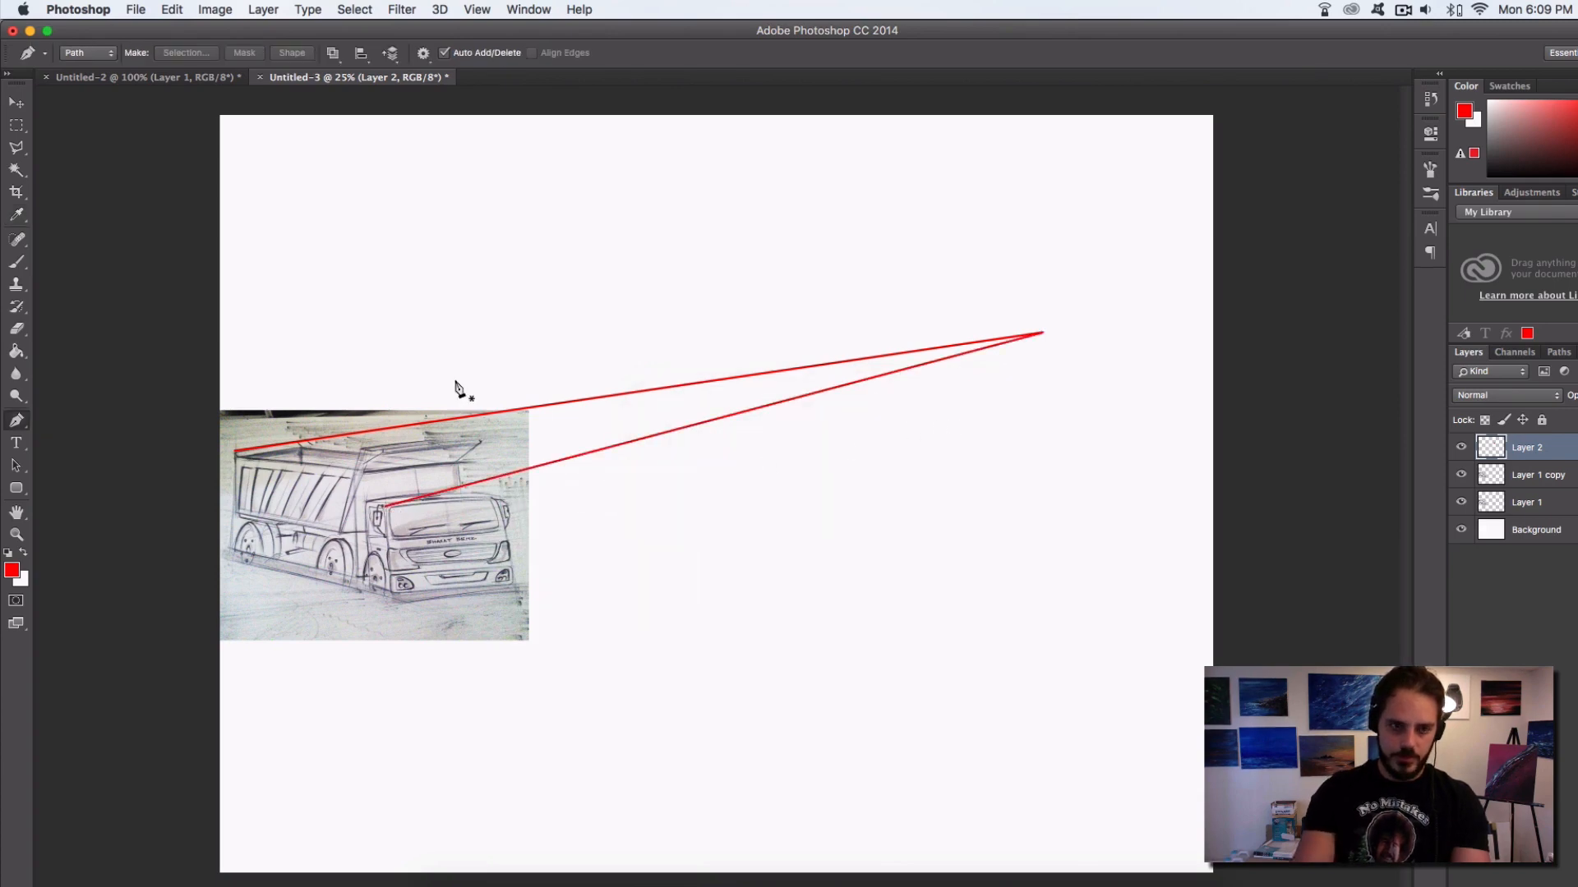
Draw a second Pen path along the cab's front roof edge into the blank area right of the sketch, stroke it with the Brush and dismiss the path
click(386, 505)
click(1102, 444)
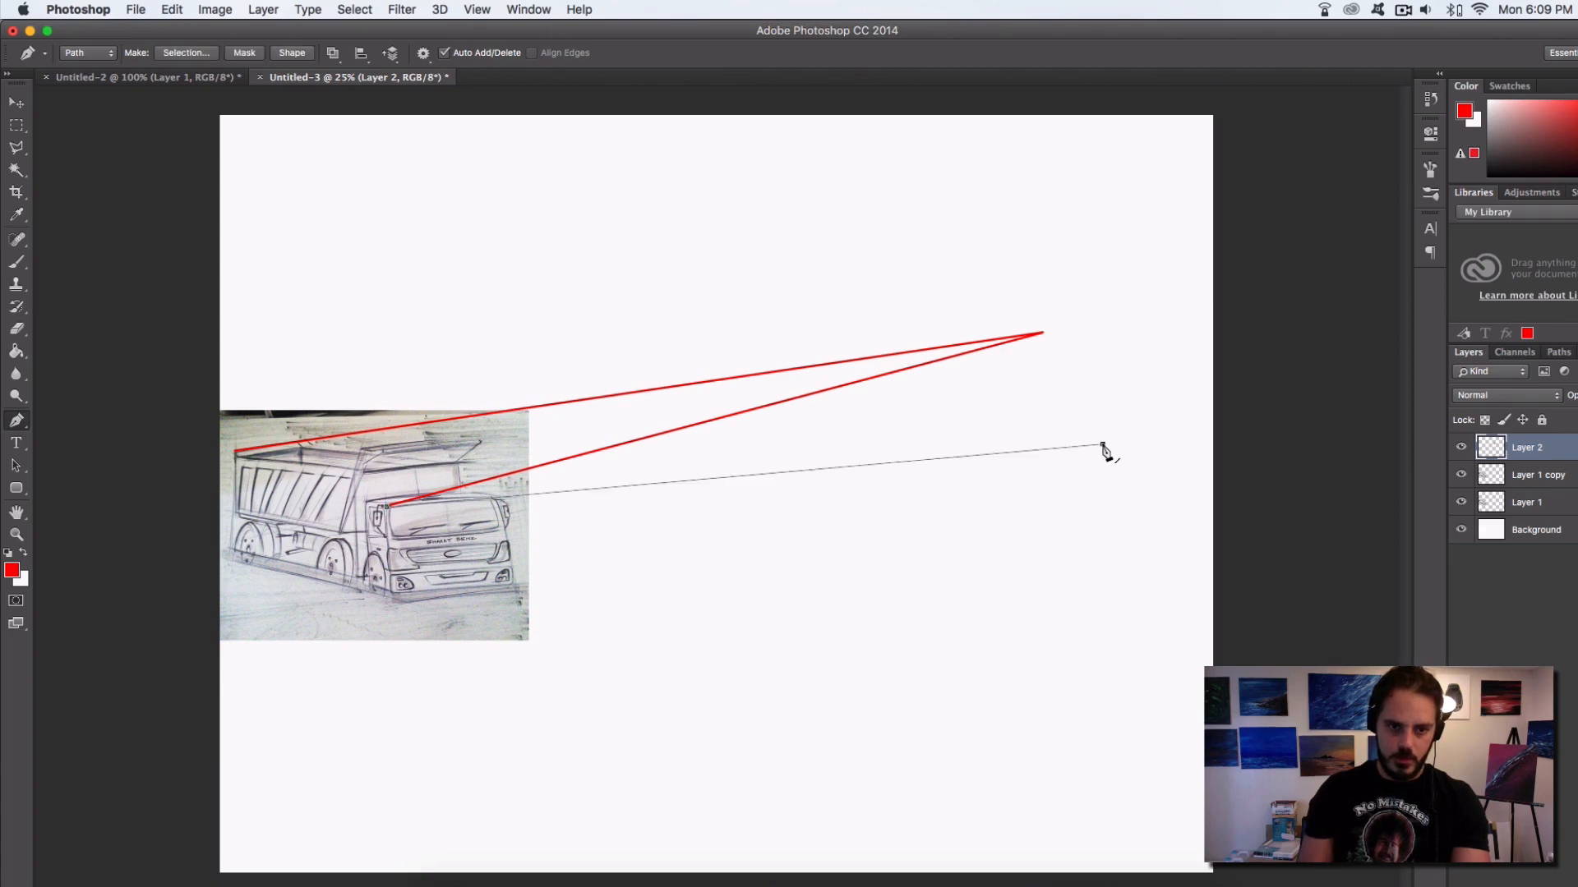
right_click(1102, 448)
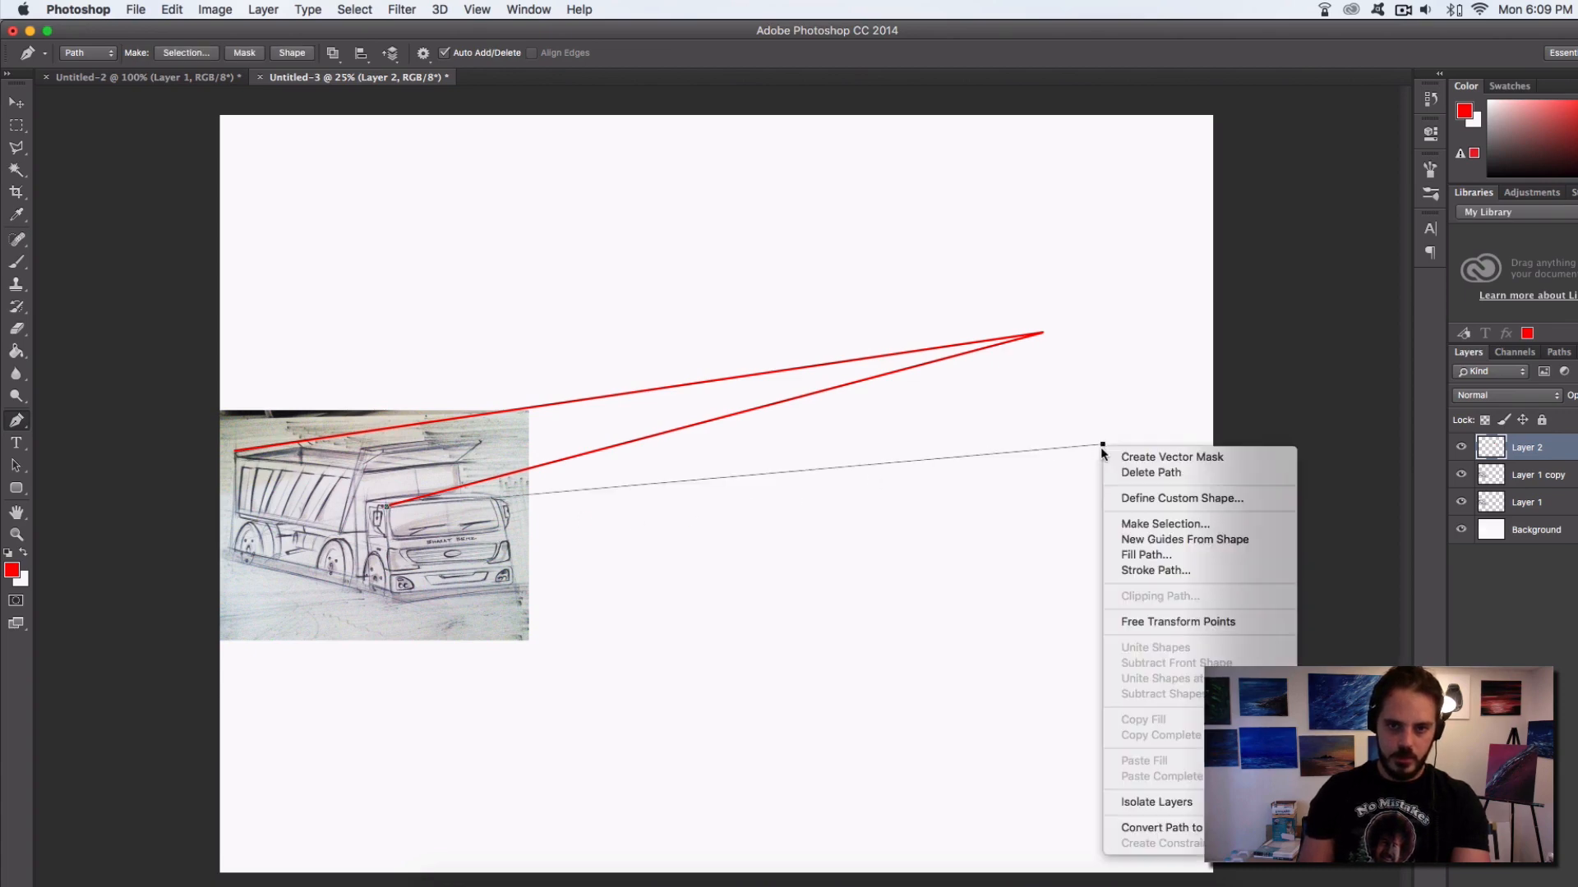
click(1197, 569)
click(970, 421)
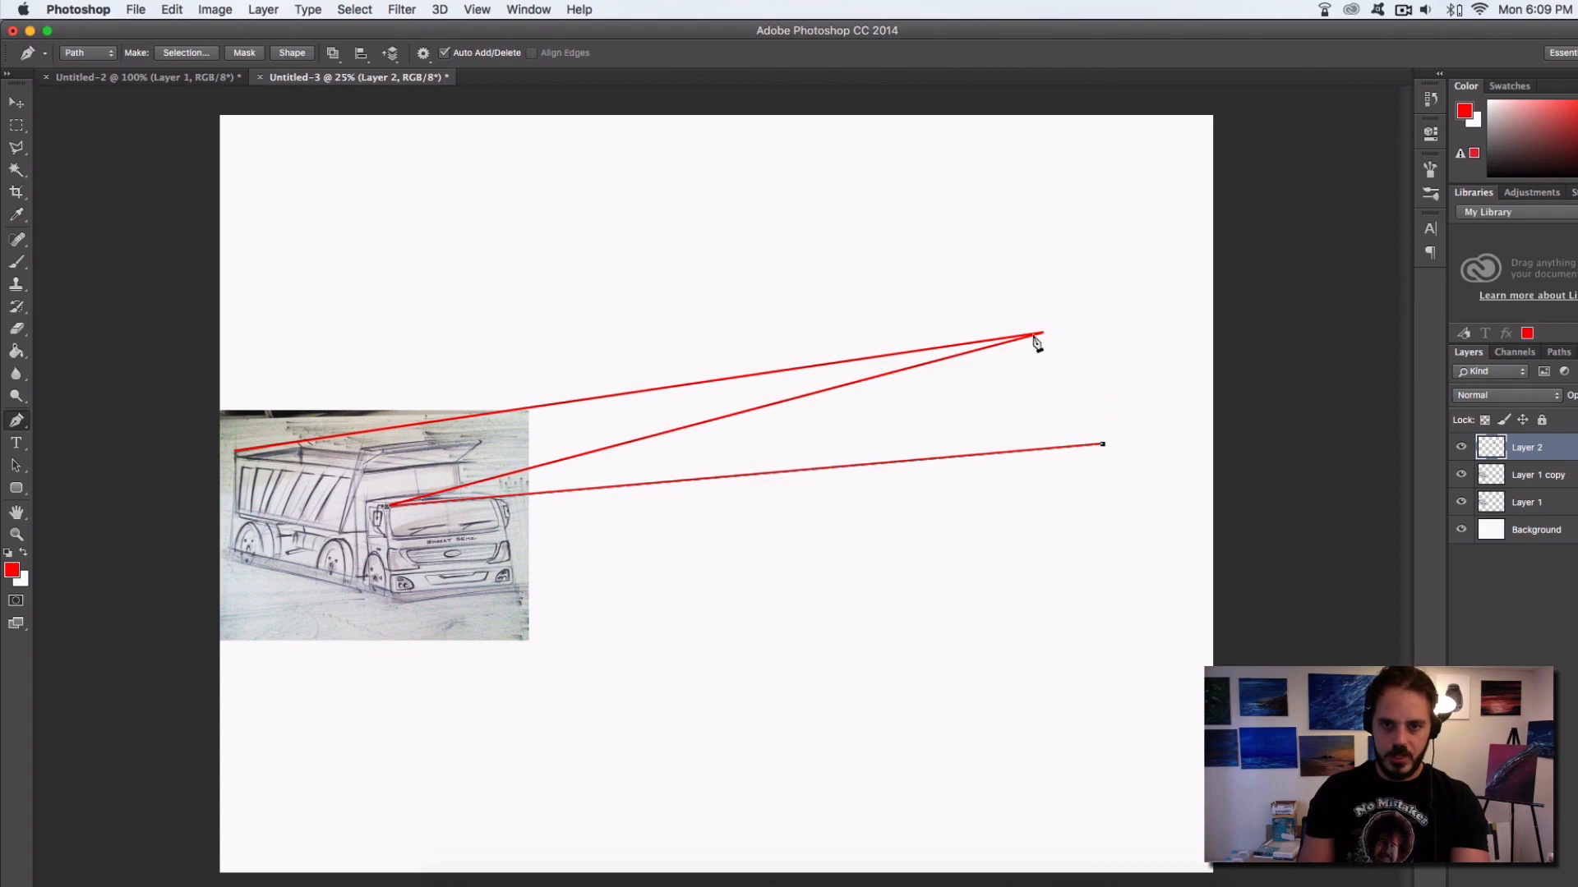
key(BackSpace)
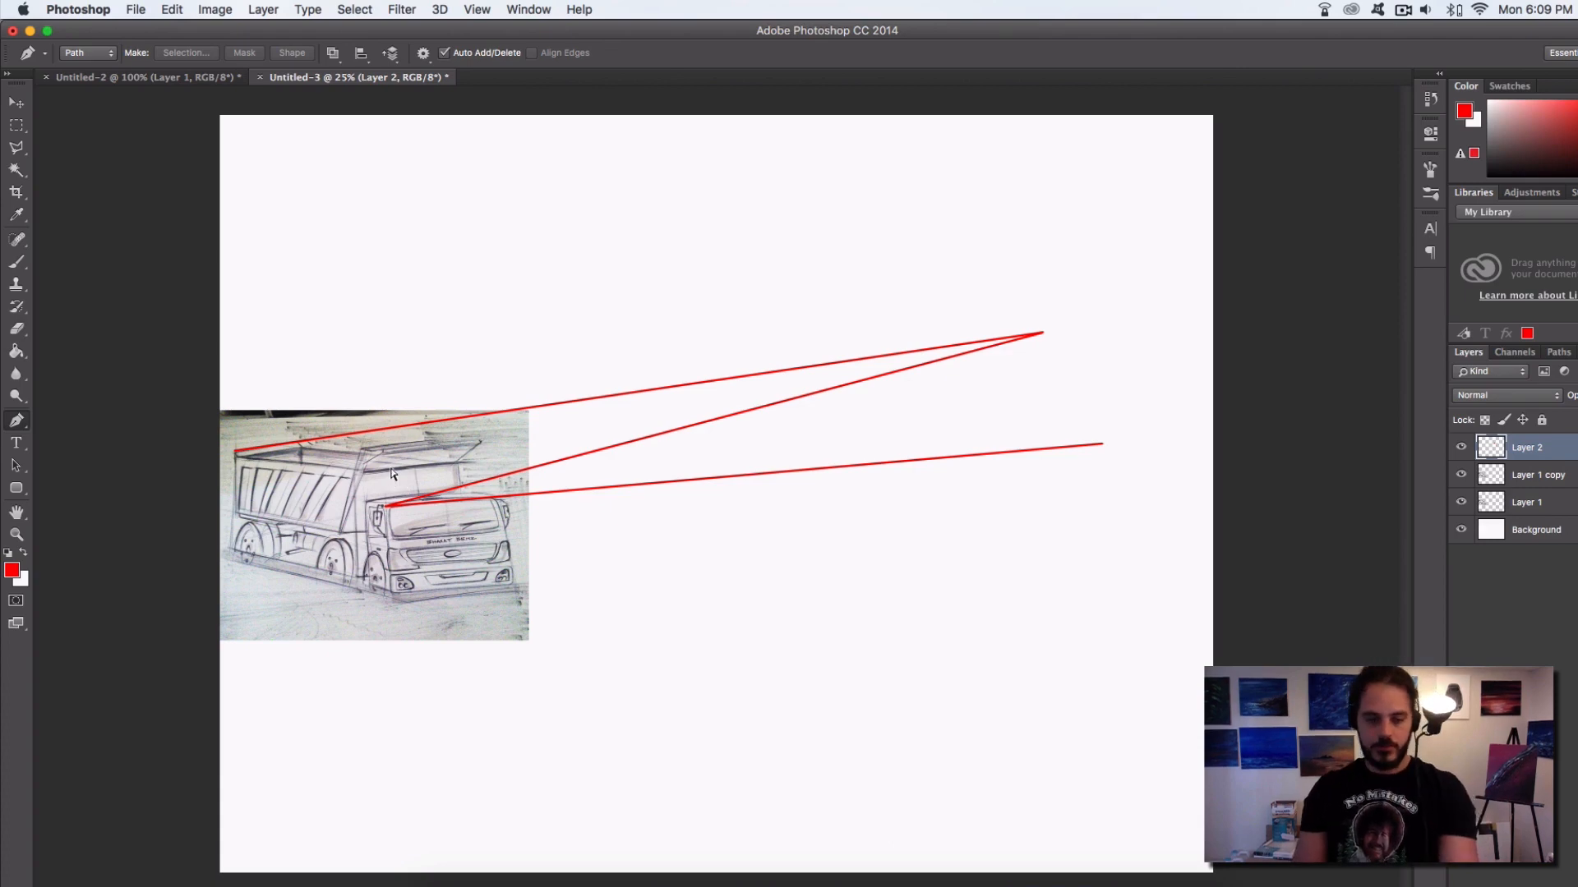
Undo all the red guide lines drawn across the truck sketch and the blank canvas
key(super+z)
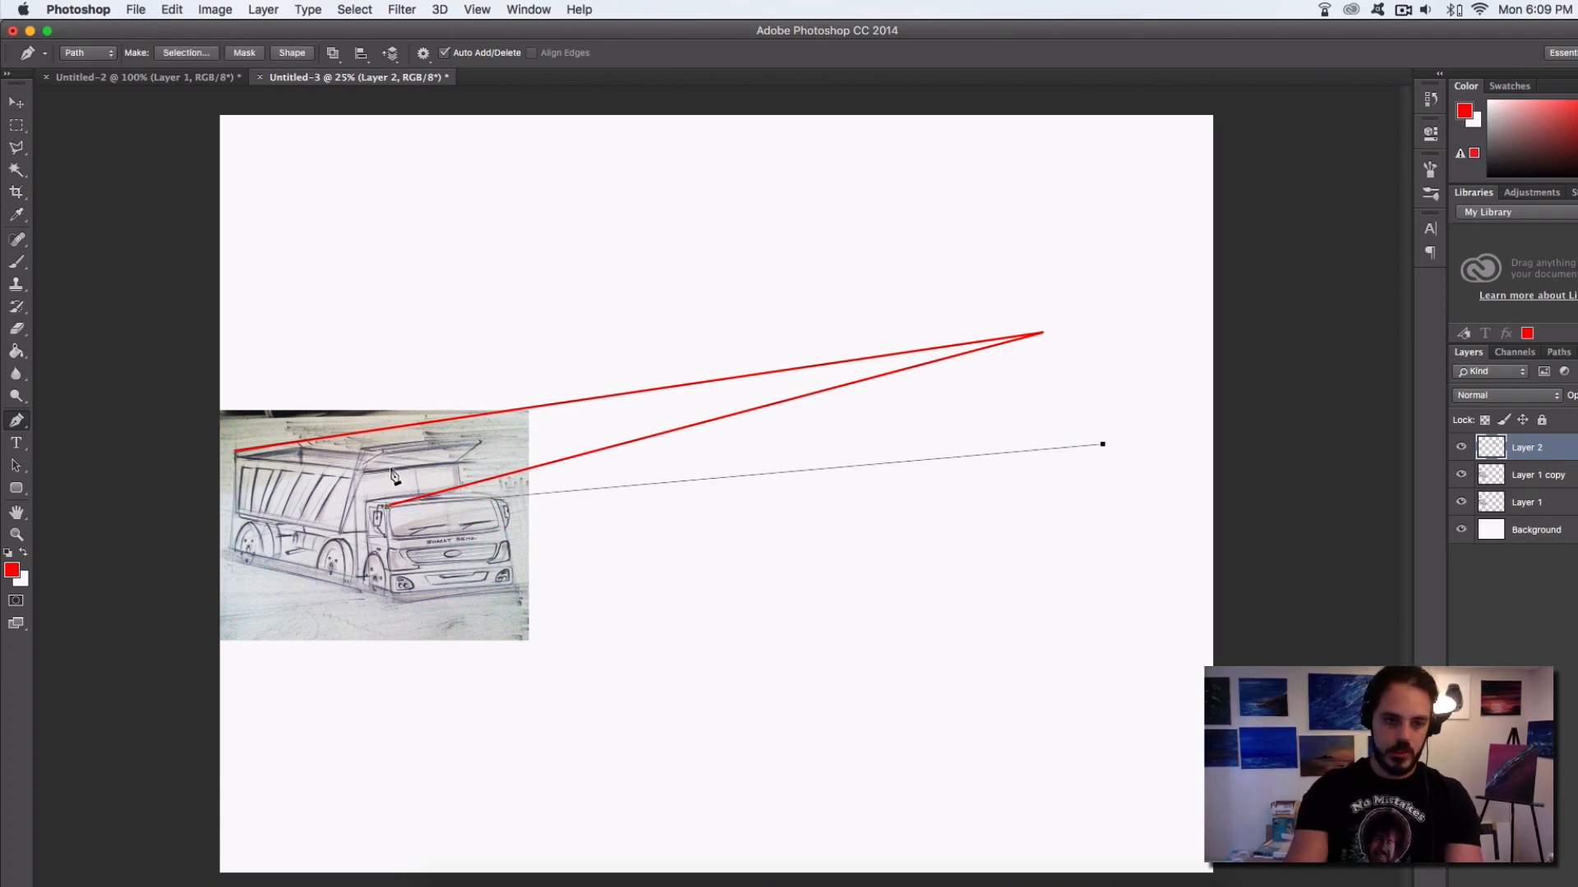
key(alt+super+z)
key(alt+super+z)
key(alt+super+z)
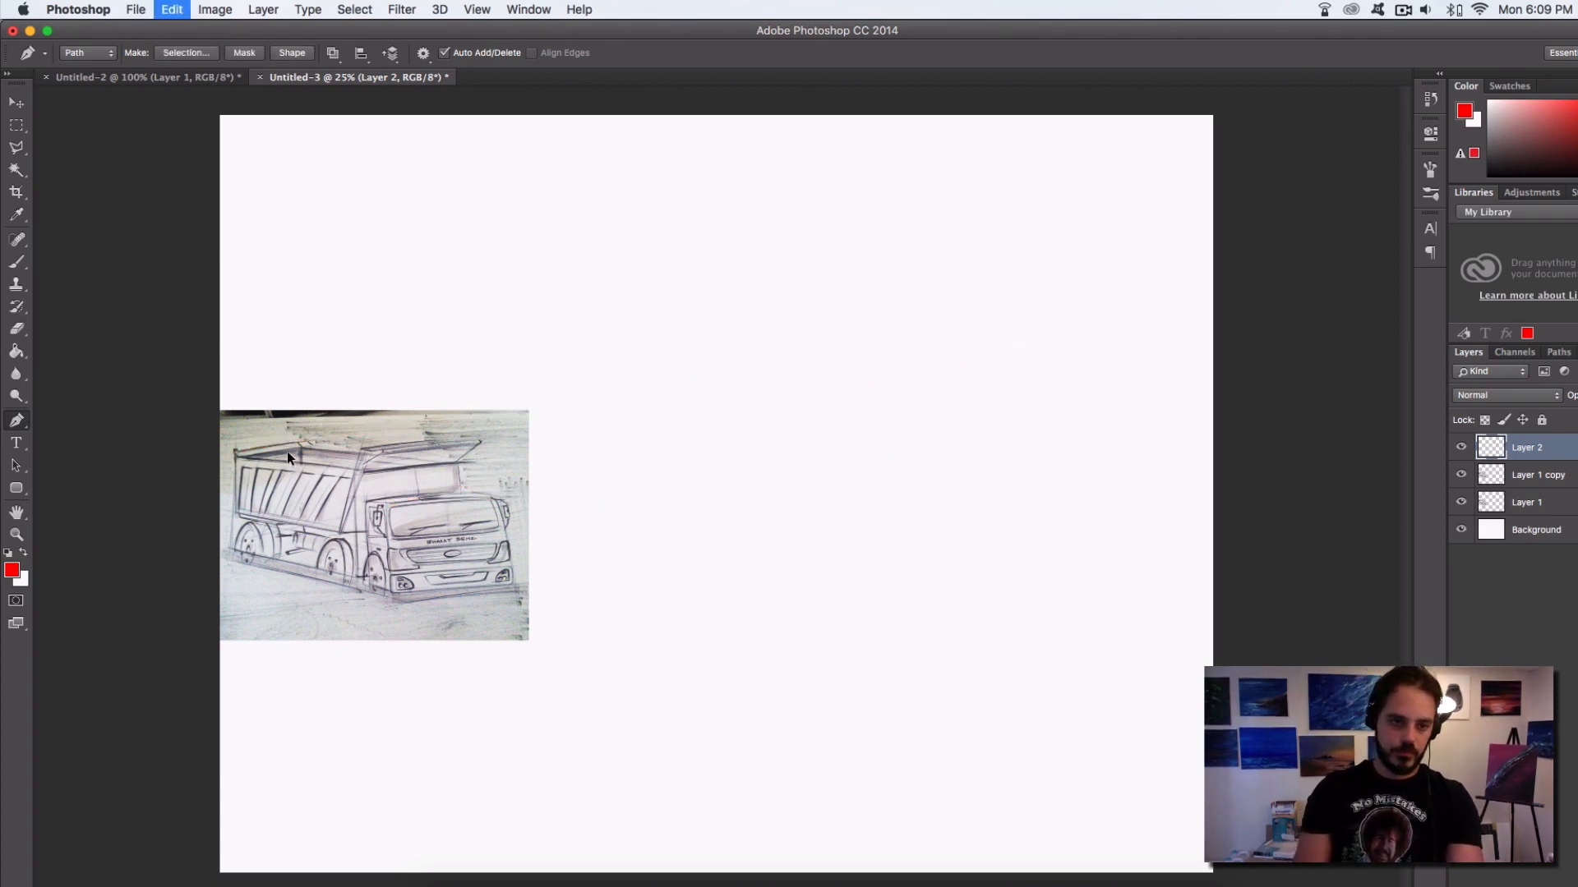
Crop the canvas to the truck sketch's right and upper edges, keeping the blank area below it
click(15, 191)
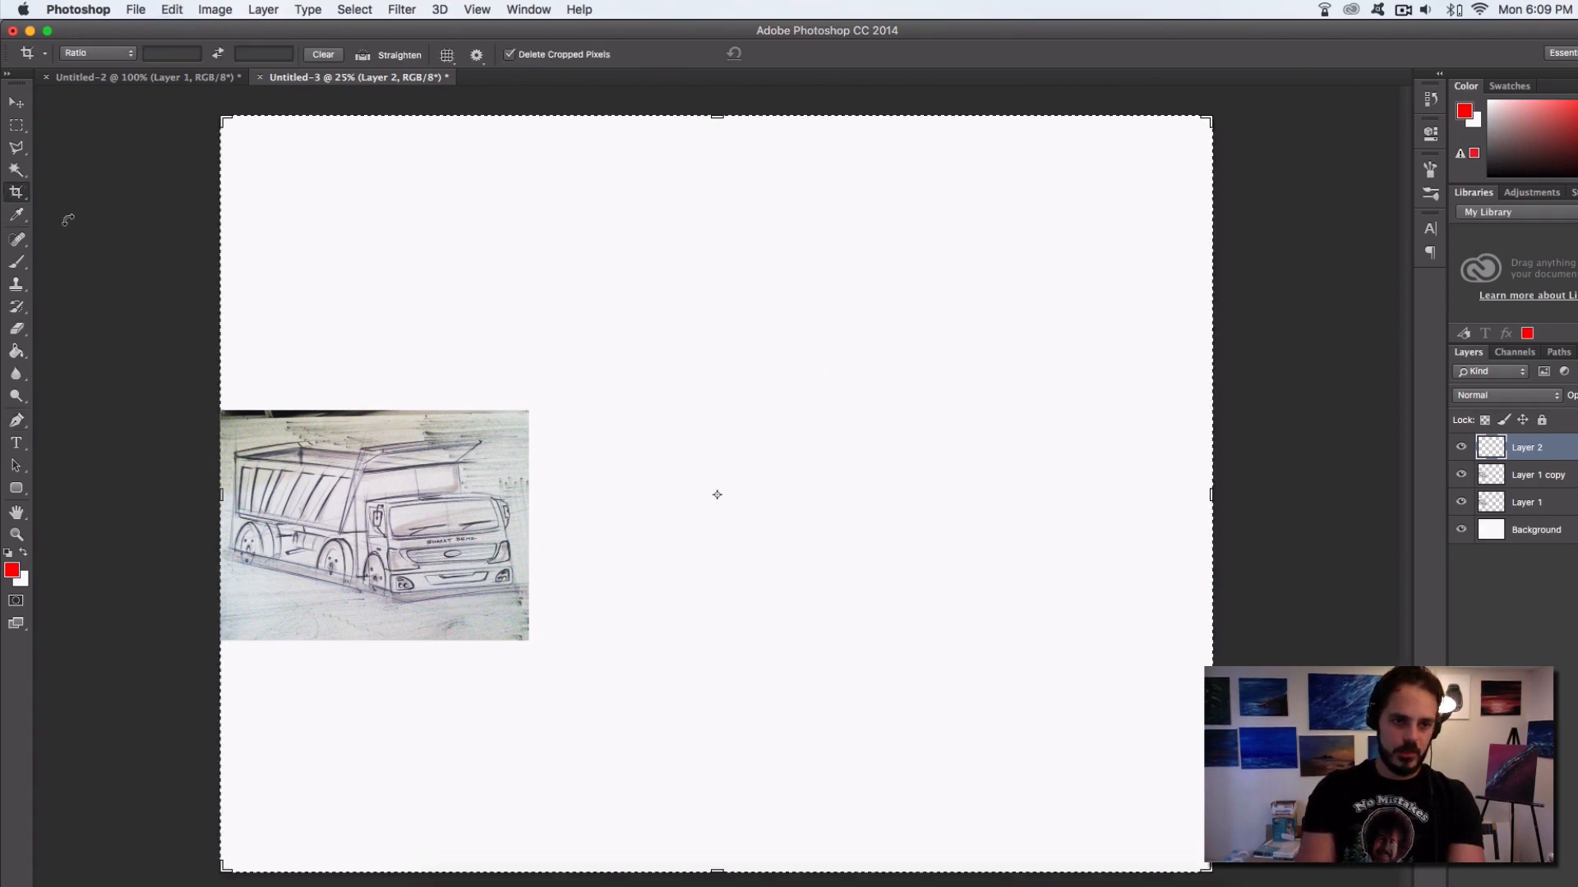
drag(1206, 119, 869, 264)
key(Return)
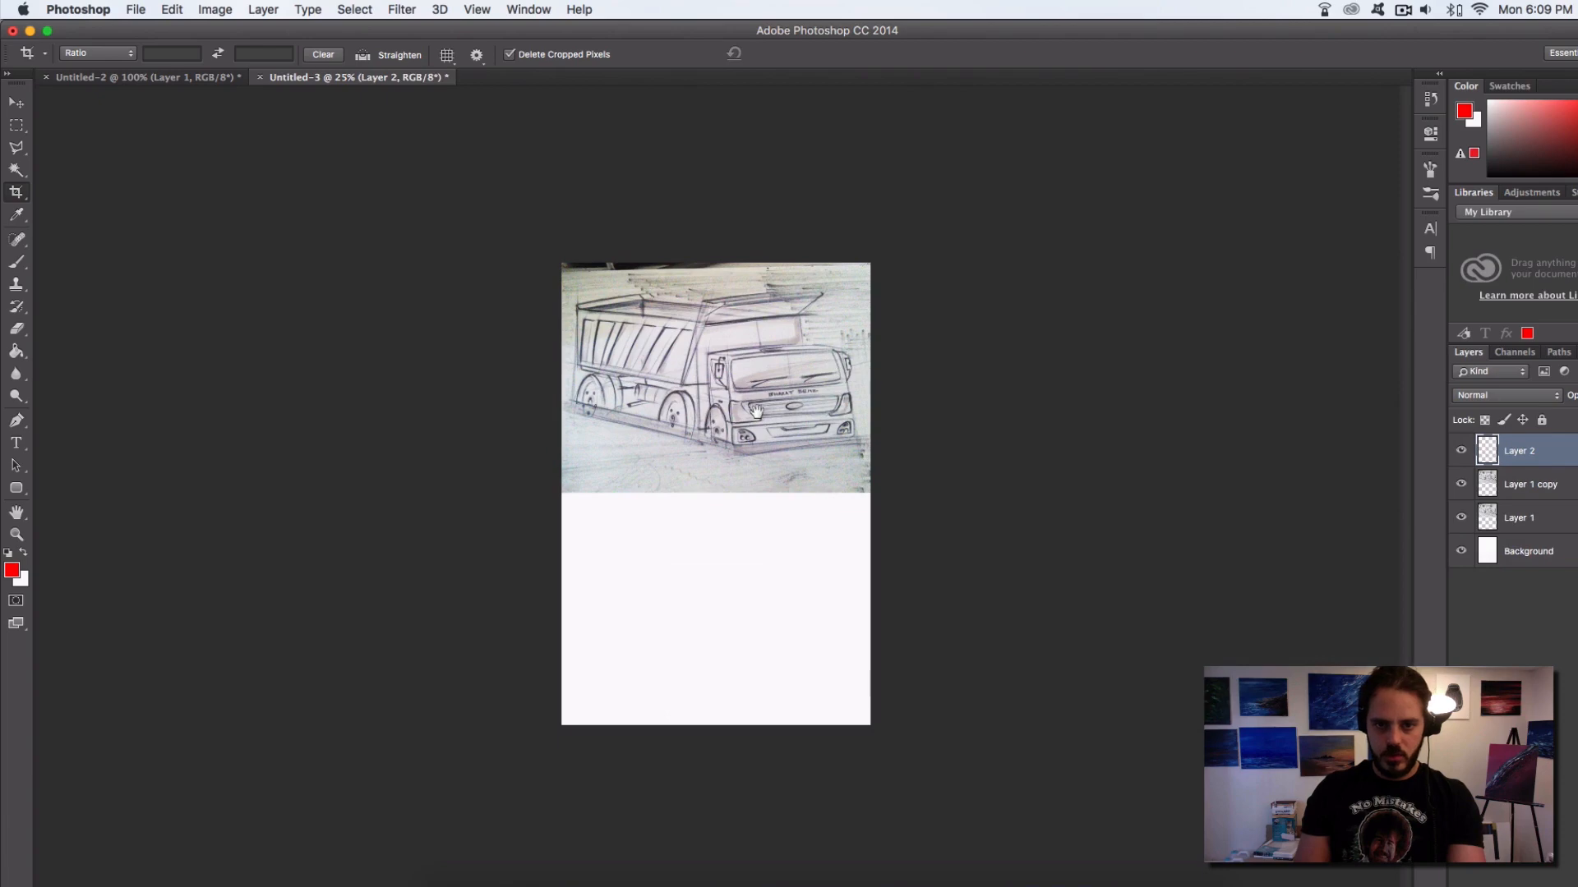
Switch to the Brush and set the foreground colour to black
super+click(756, 443)
super+click(759, 444)
drag(698, 459, 697, 422)
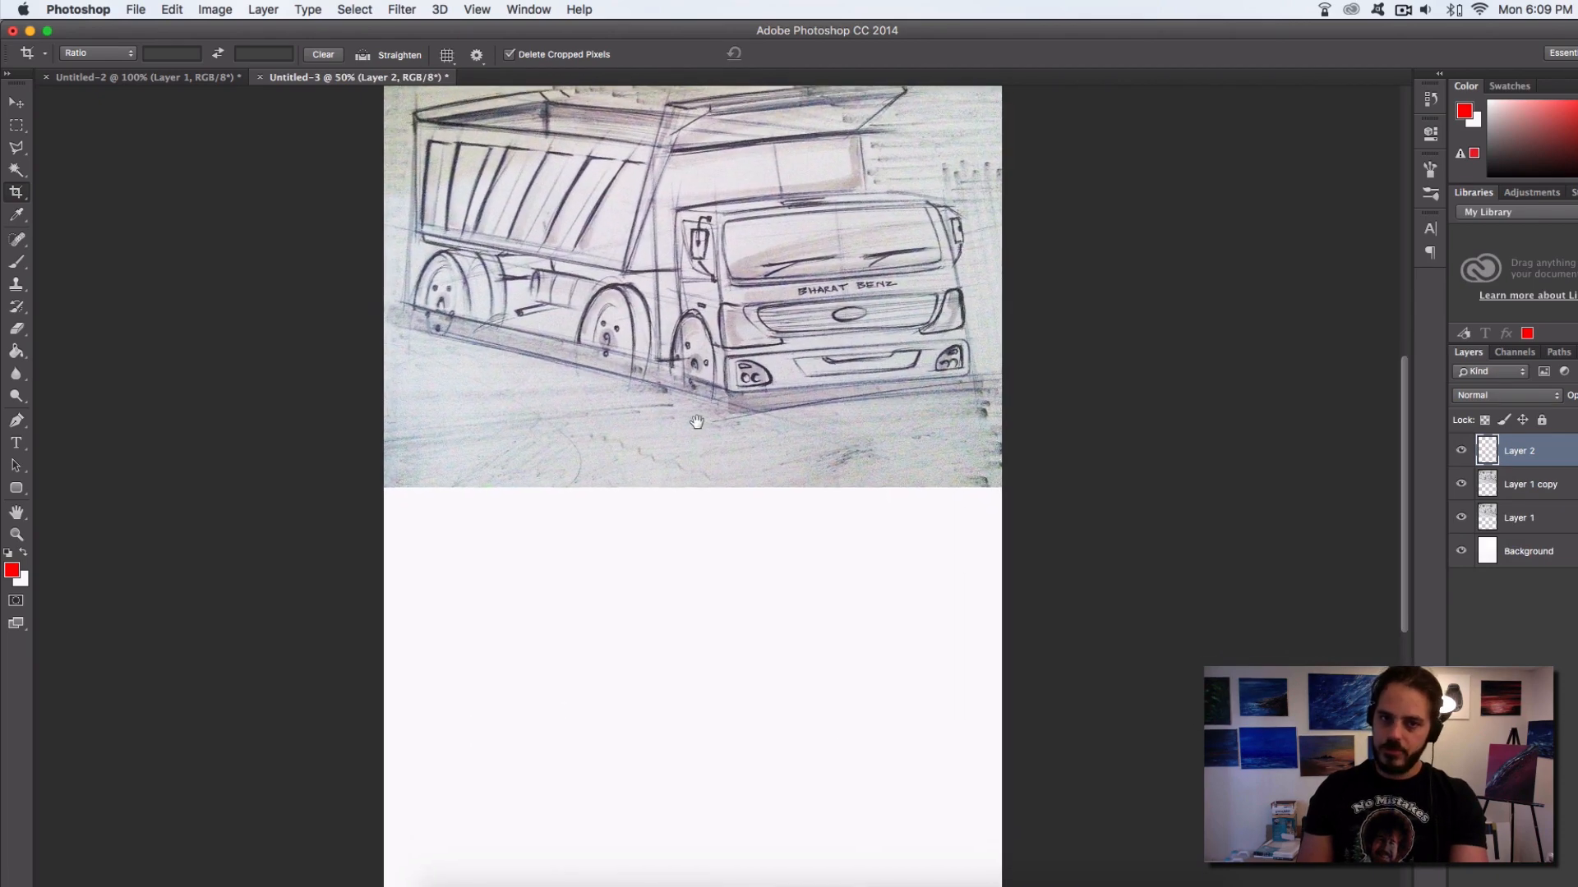
alt+click(704, 427)
key(b)
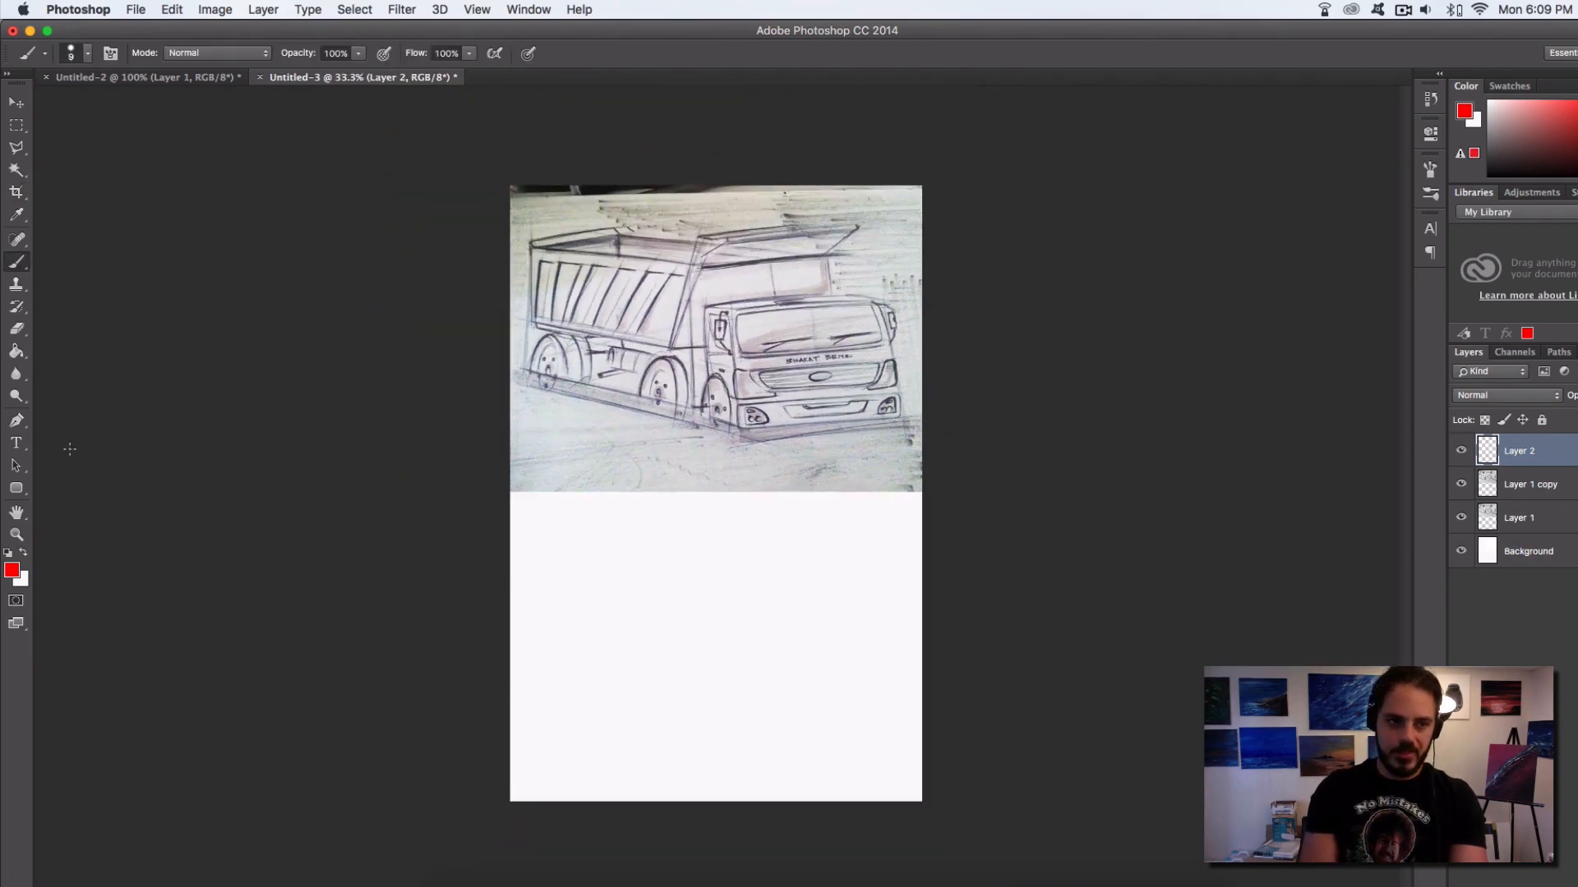
click(13, 571)
click(1076, 596)
click(1444, 293)
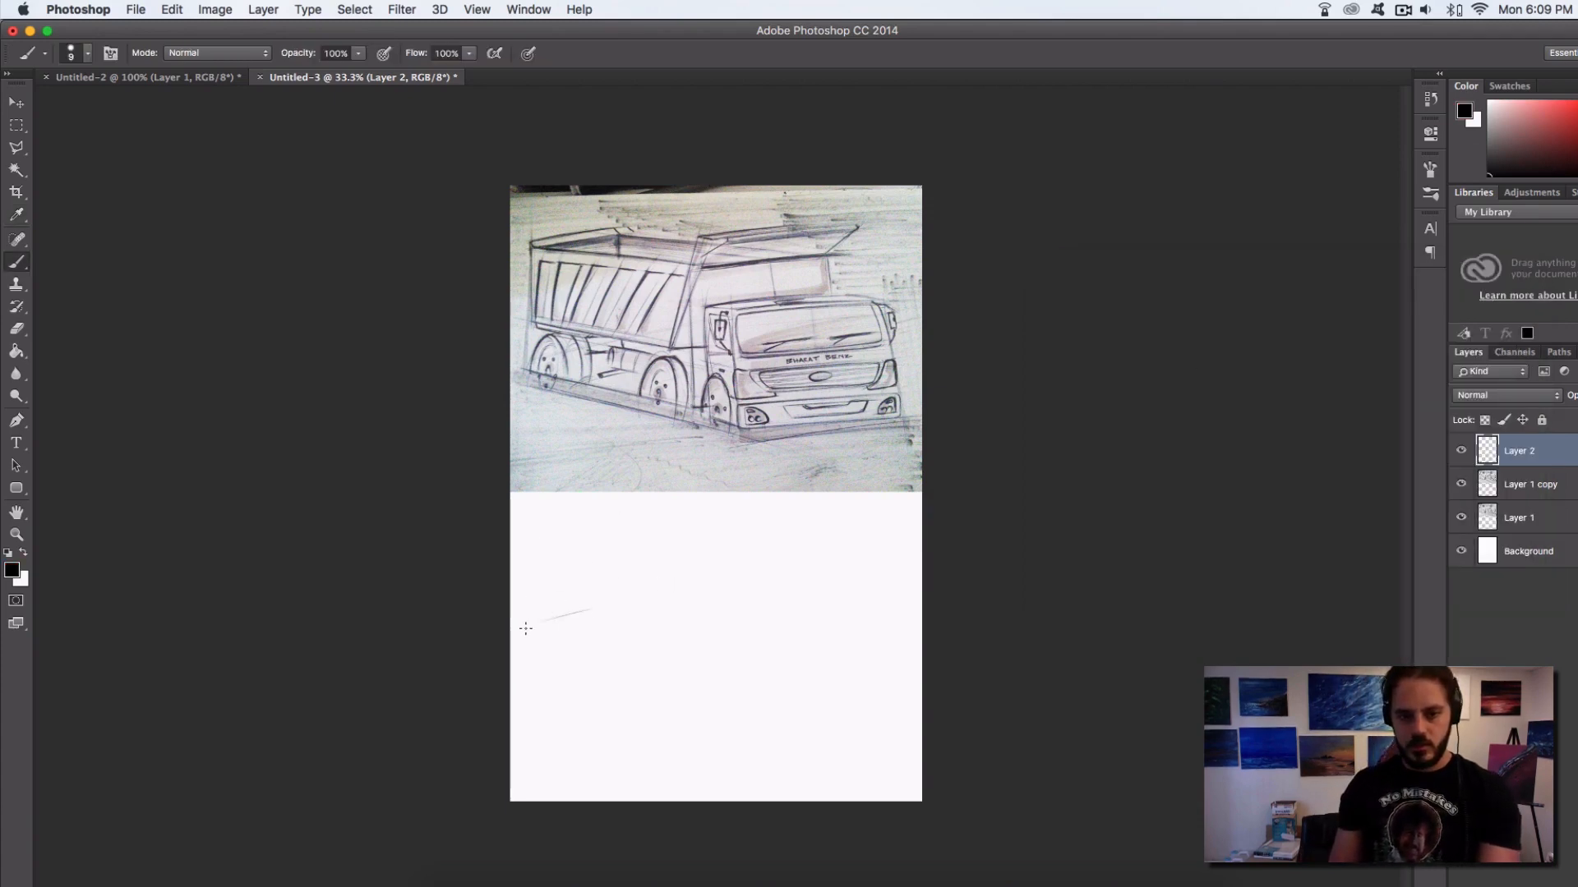
Sketch the top face of a long box in perspective in the blank area below the truck, undoing stray strokes
drag(521, 627, 614, 601)
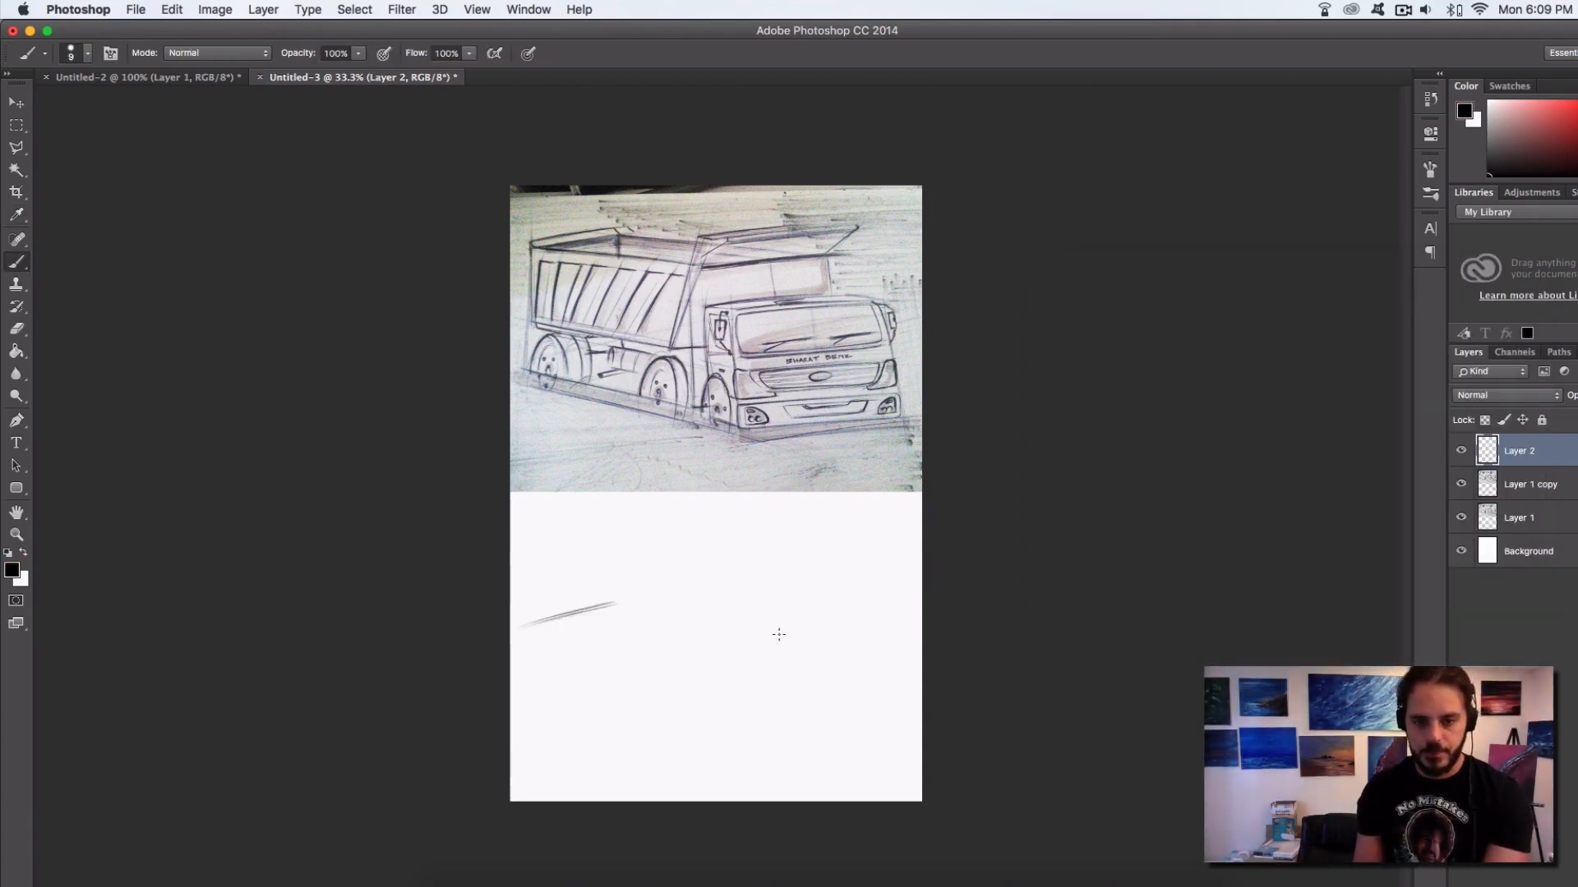
mouse_move(617, 599)
mouse_down()
mouse_move(758, 614)
mouse_move(695, 607)
mouse_up()
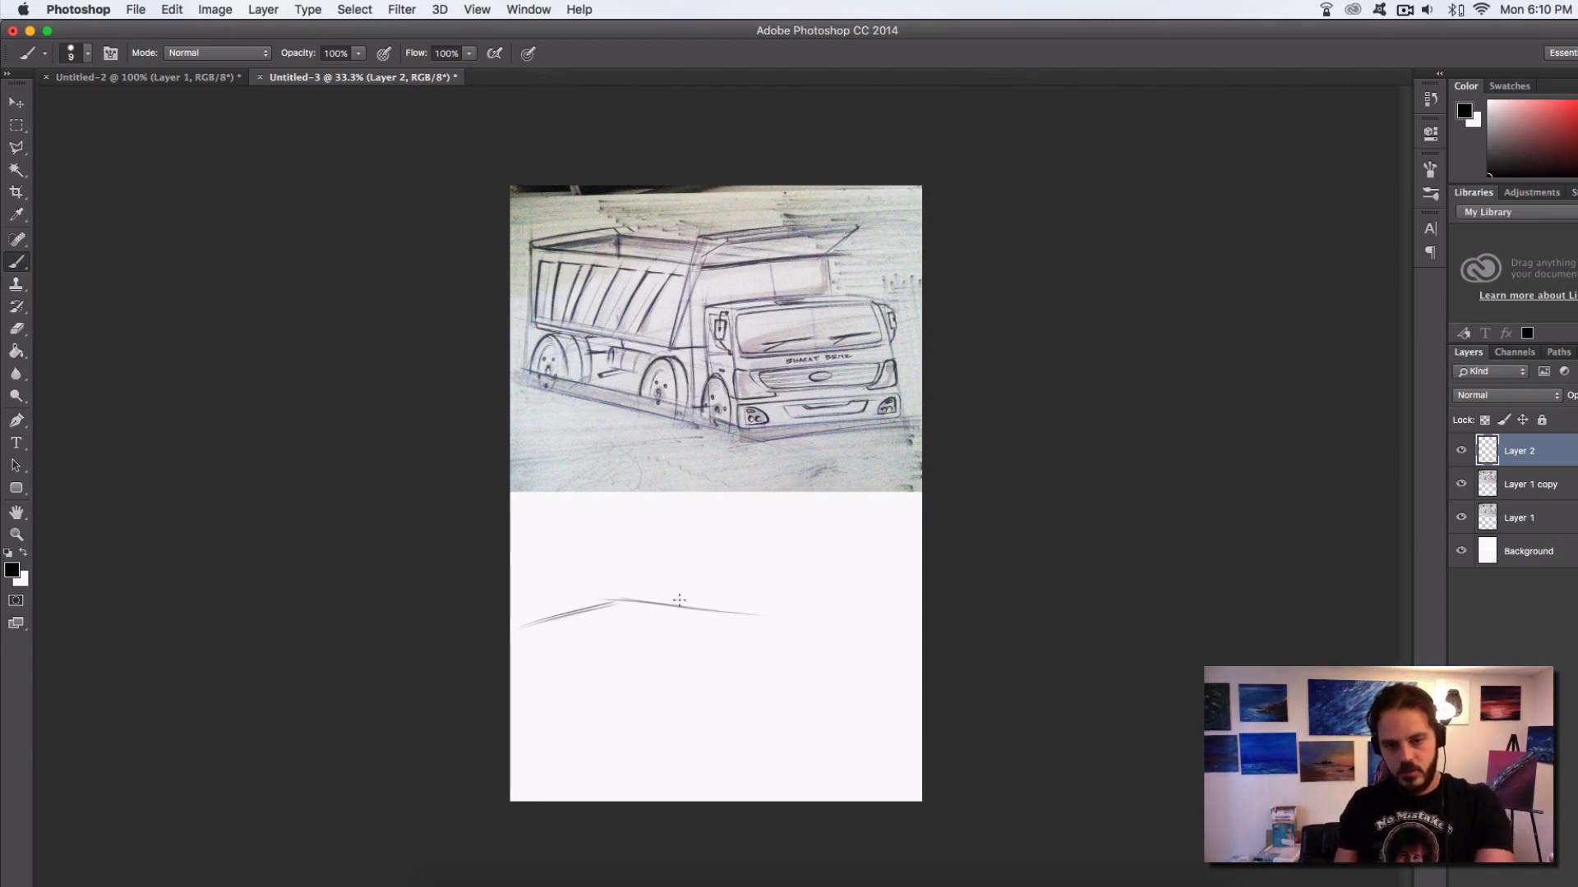
mouse_move(618, 600)
mouse_down()
mouse_move(819, 624)
mouse_move(773, 621)
mouse_move(676, 668)
mouse_move(562, 636)
mouse_move(709, 679)
mouse_up()
key(super+z)
key(super+z)
drag(510, 628, 648, 661)
Sketch the box's three visible vertical edges down from the corners of its top face, redoing the nearest one
drag(777, 612, 772, 698)
drag(685, 662, 669, 791)
key(super+z)
drag(680, 660, 678, 749)
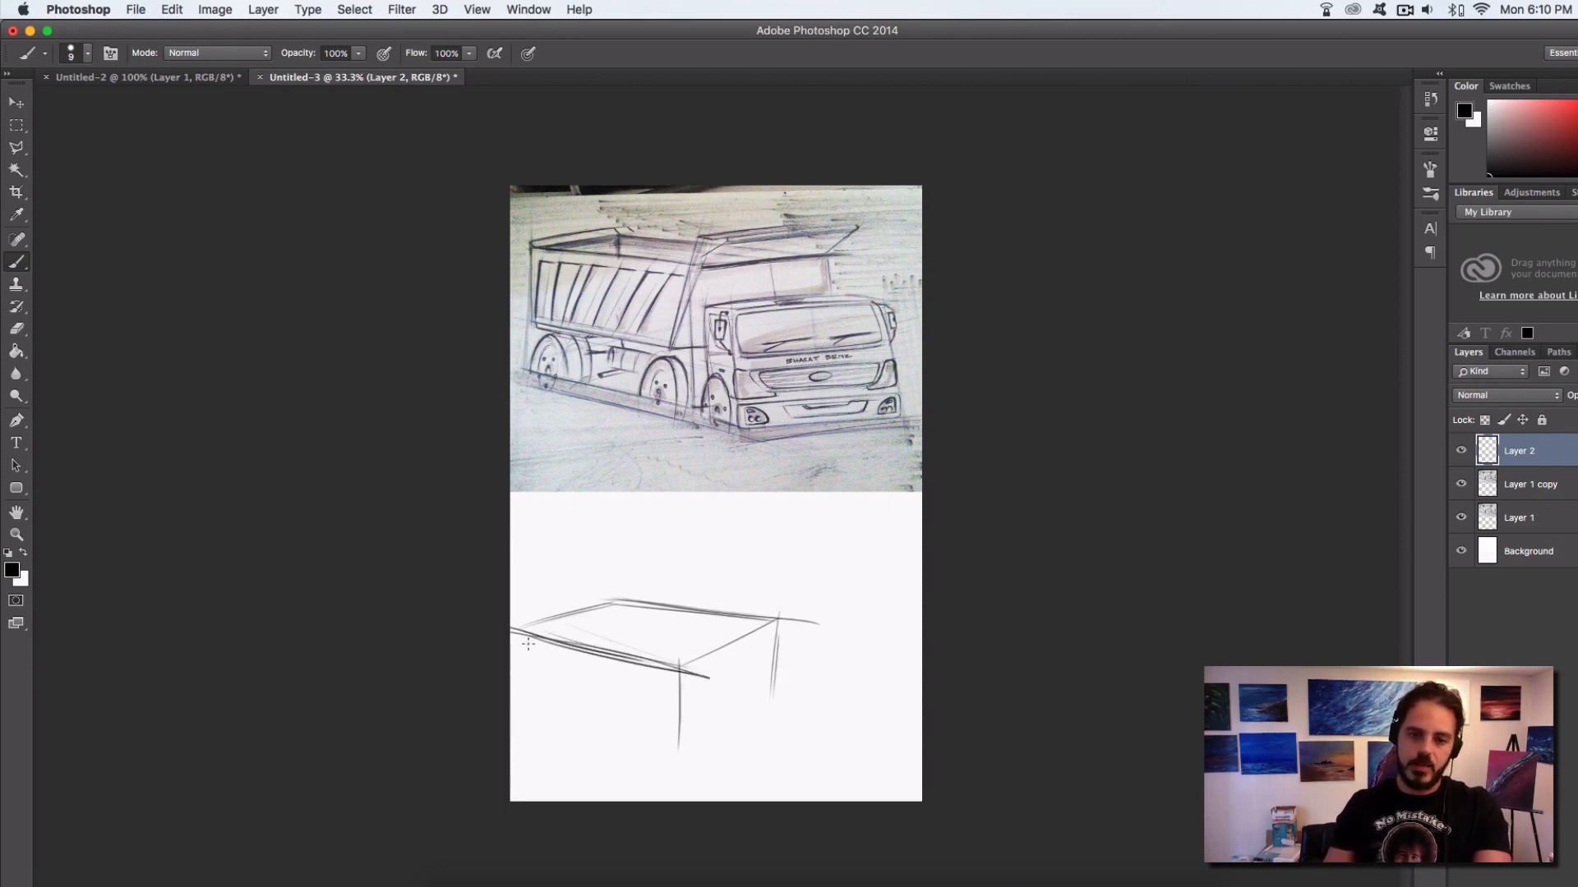
drag(519, 624, 534, 698)
drag(521, 631, 536, 697)
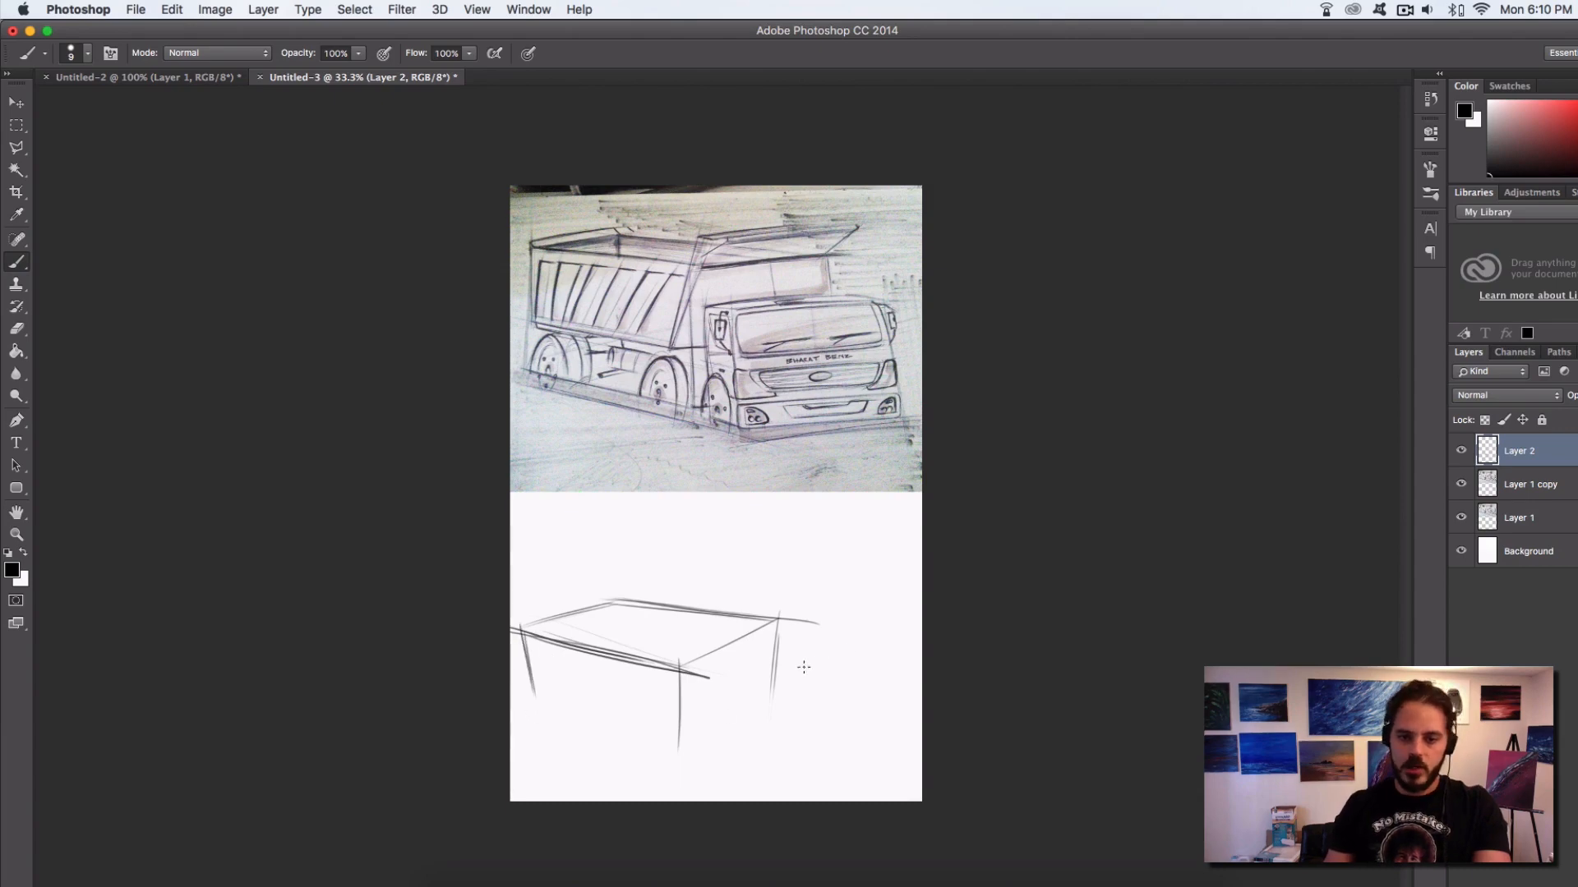
Draw the bottom edges of the box's two visible sides and darken its nearest vertical edge and right-hand side
mouse_move(731, 715)
mouse_down()
mouse_move(684, 762)
mouse_move(779, 679)
mouse_up()
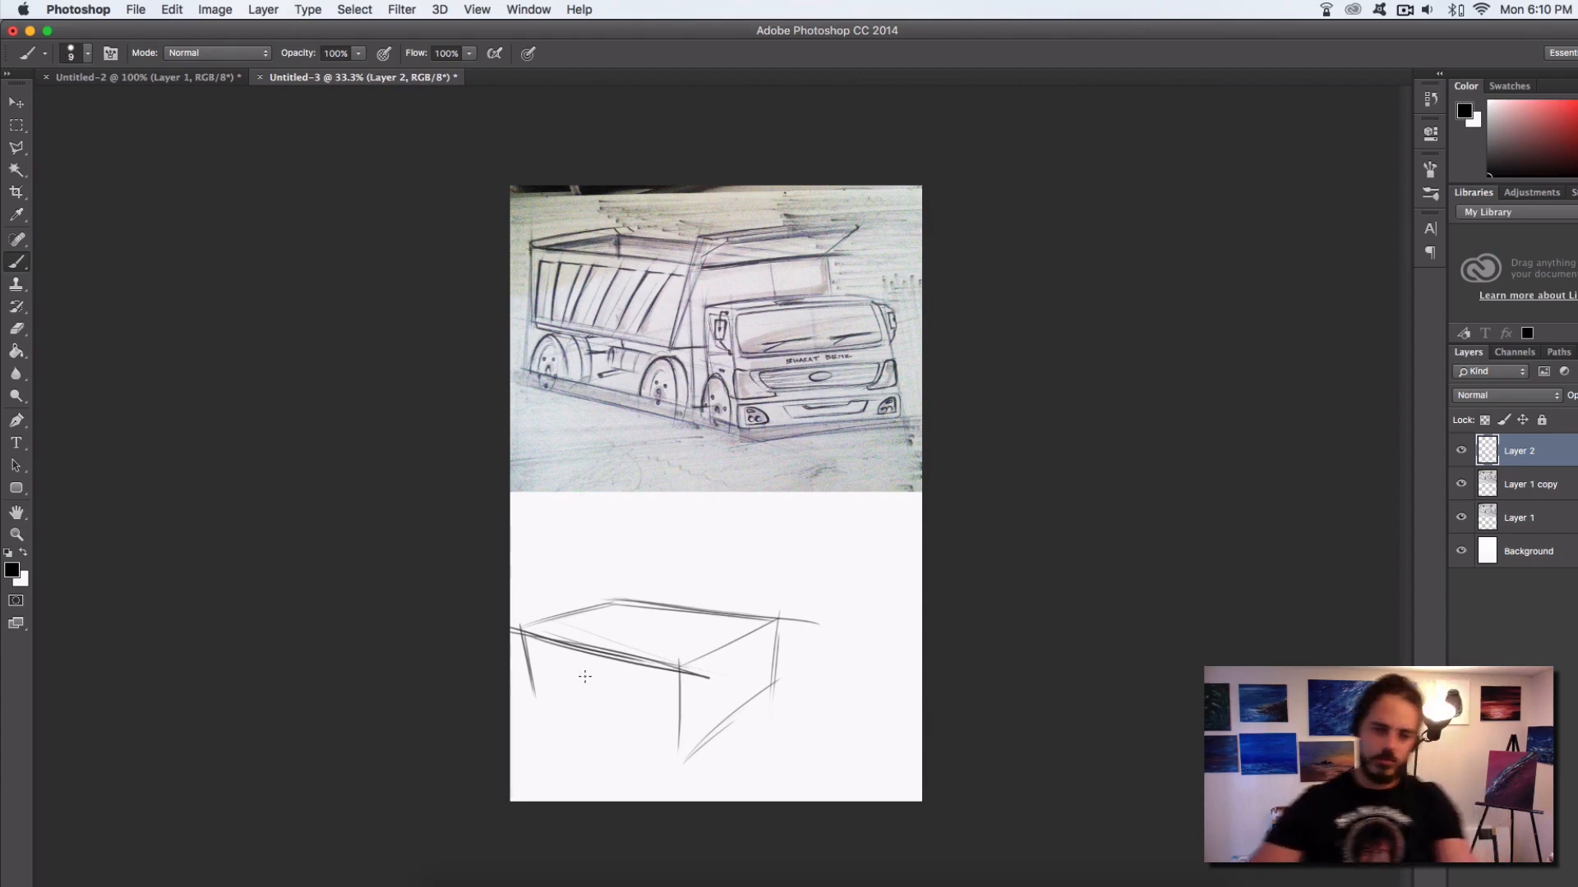
mouse_move(538, 698)
mouse_down()
mouse_move(687, 762)
mouse_move(631, 737)
mouse_move(681, 749)
mouse_up()
drag(682, 661, 682, 763)
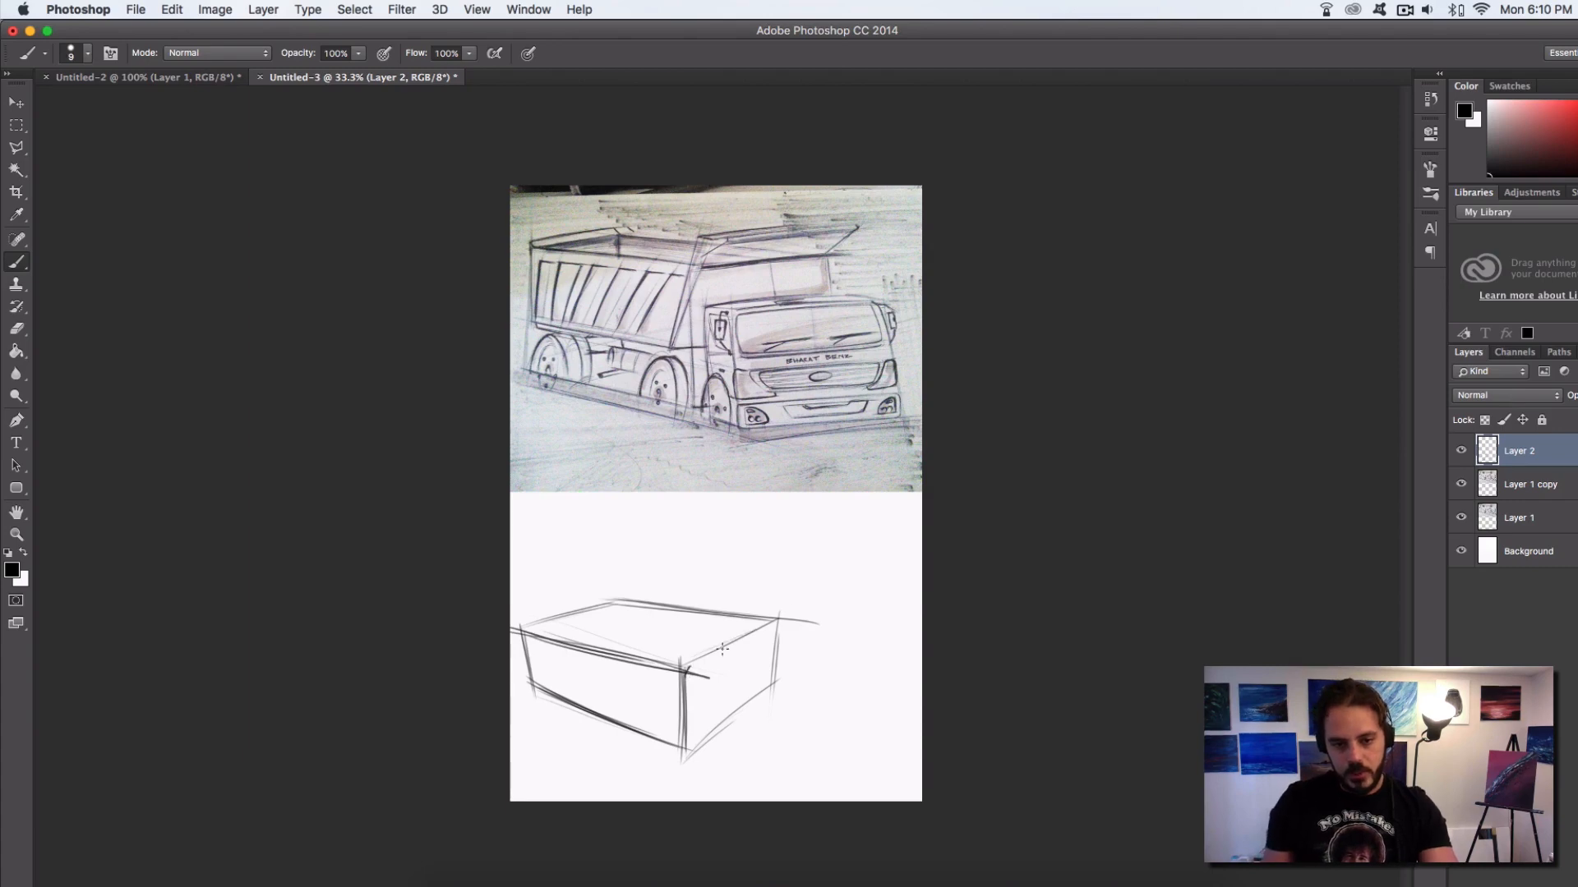
drag(683, 668, 787, 616)
drag(690, 747, 785, 678)
drag(682, 764, 765, 690)
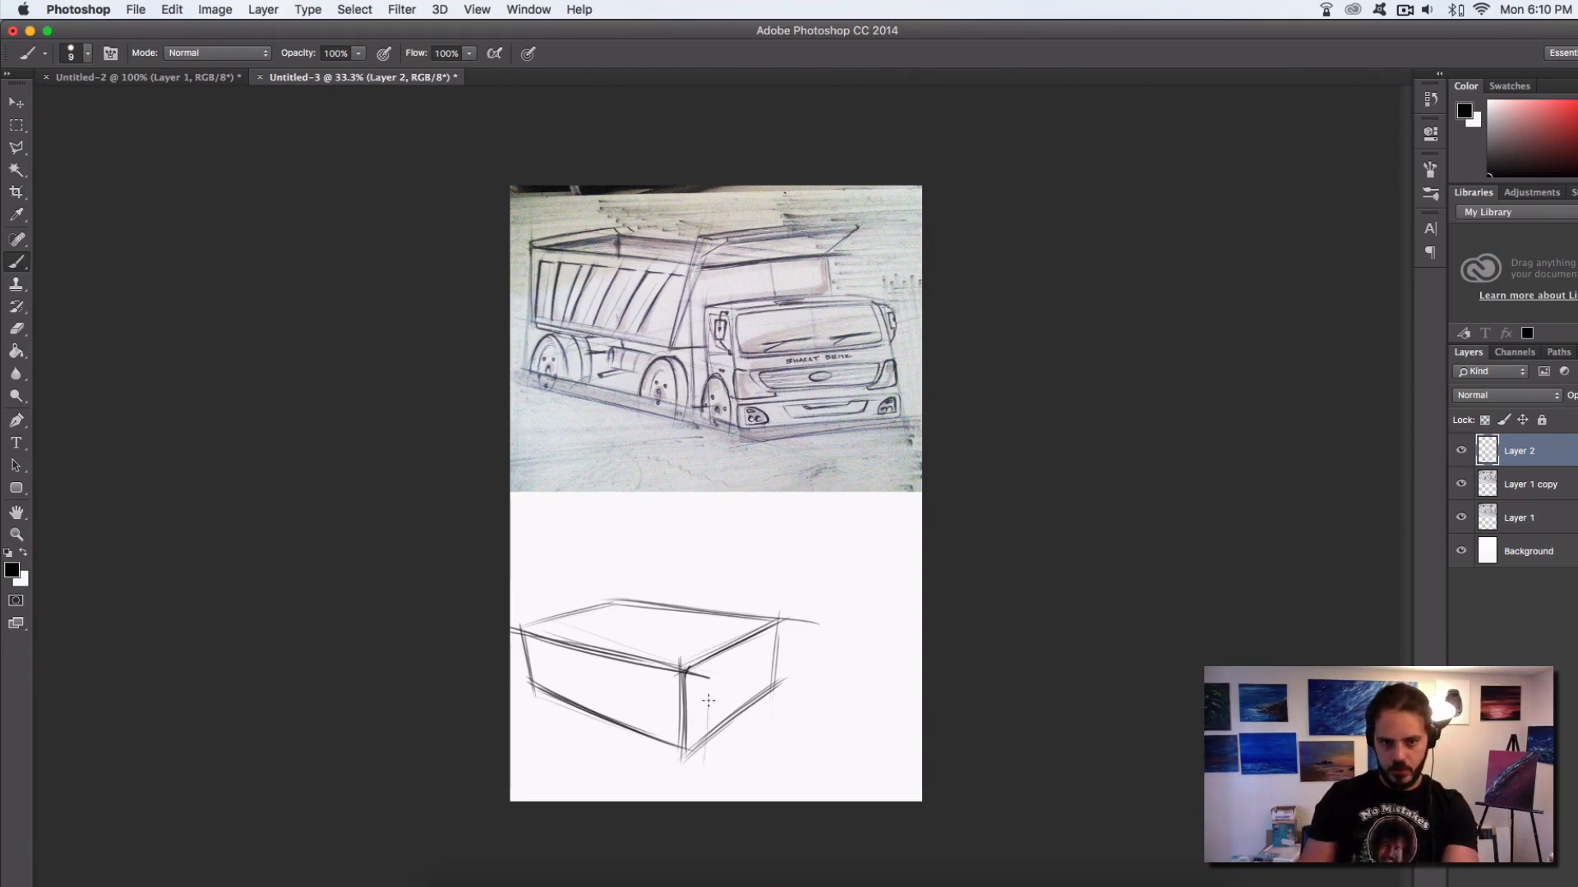
Sketch a smaller cab box in perspective directly in front of the long box, with its top, vertical and bottom edges
drag(708, 701, 703, 762)
mouse_move(719, 689)
mouse_down()
mouse_move(810, 634)
mouse_move(791, 647)
mouse_up()
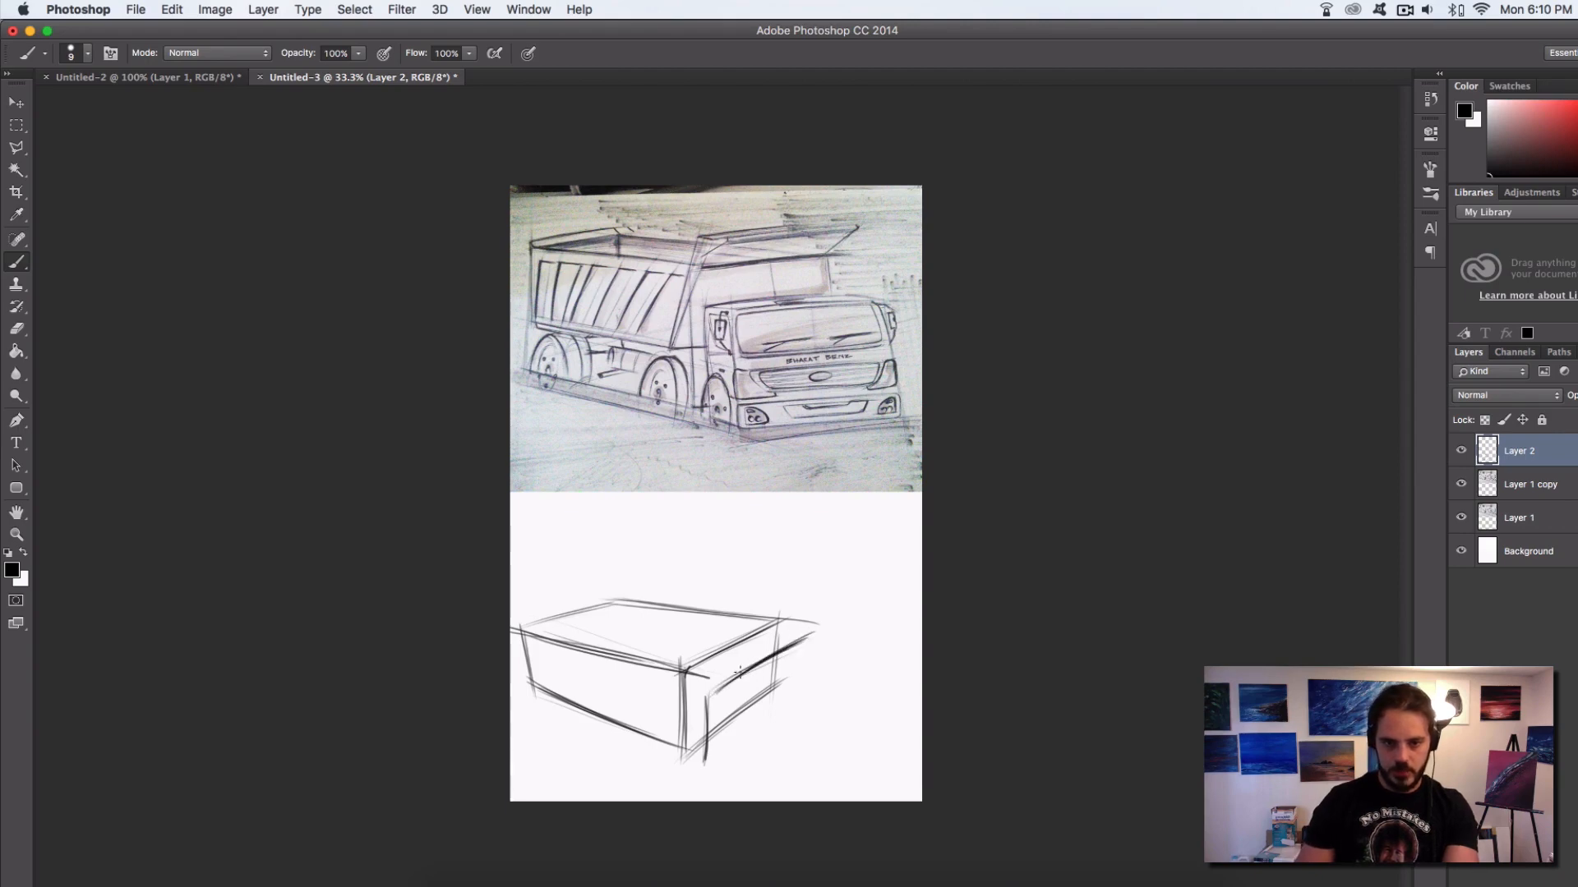
mouse_move(700, 702)
mouse_down()
mouse_move(808, 636)
mouse_move(871, 668)
mouse_move(839, 749)
mouse_up()
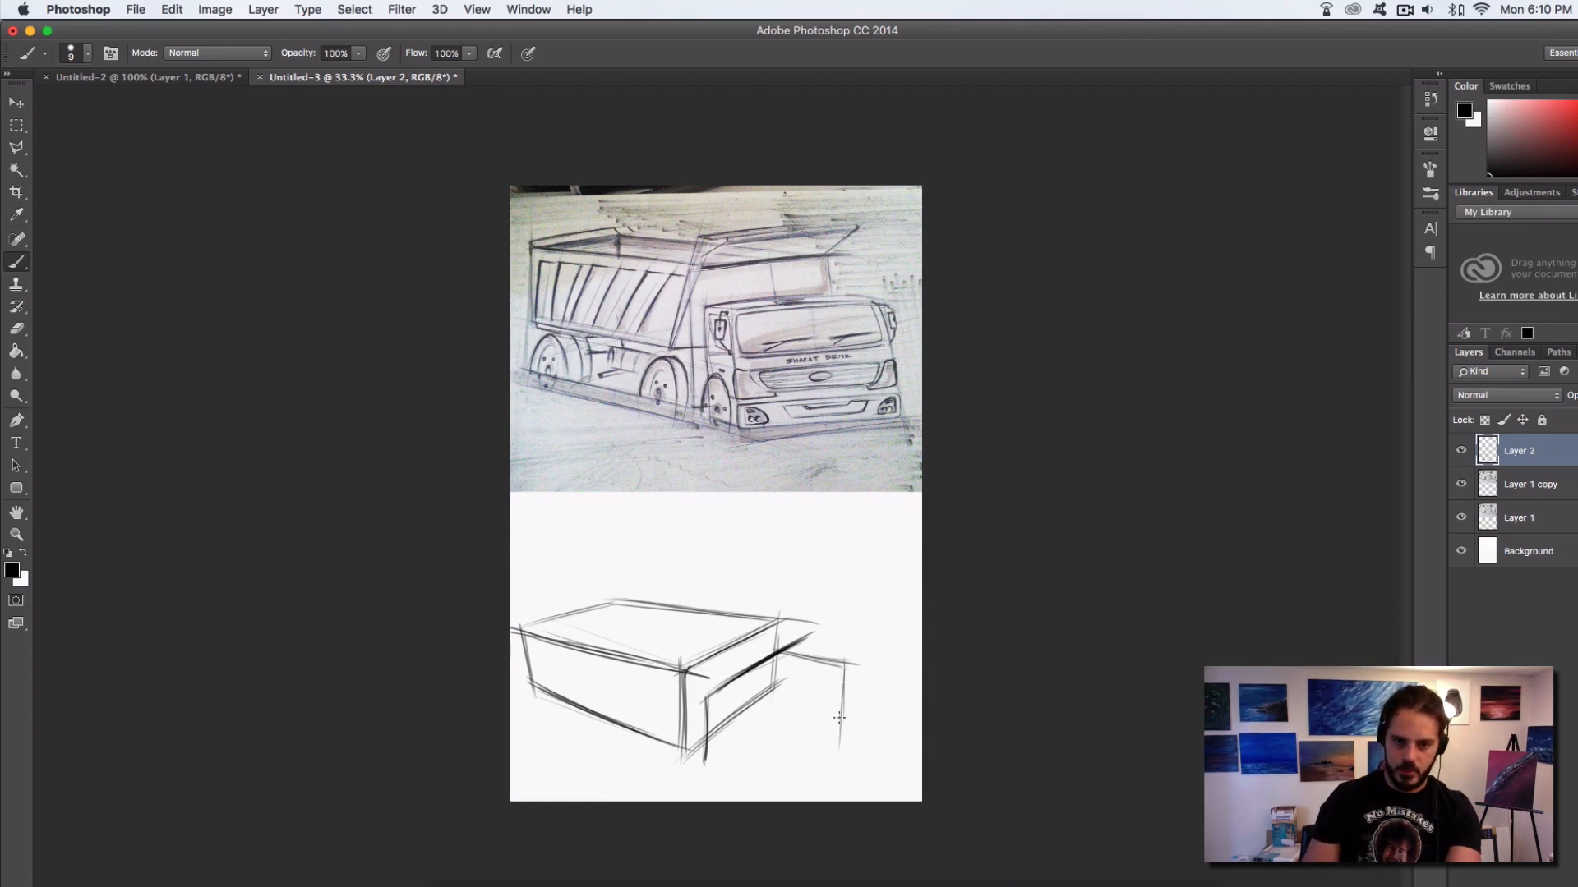
drag(846, 662, 838, 754)
mouse_move(849, 654)
mouse_down()
mouse_move(732, 745)
mouse_move(737, 703)
mouse_move(769, 720)
mouse_move(769, 802)
mouse_up()
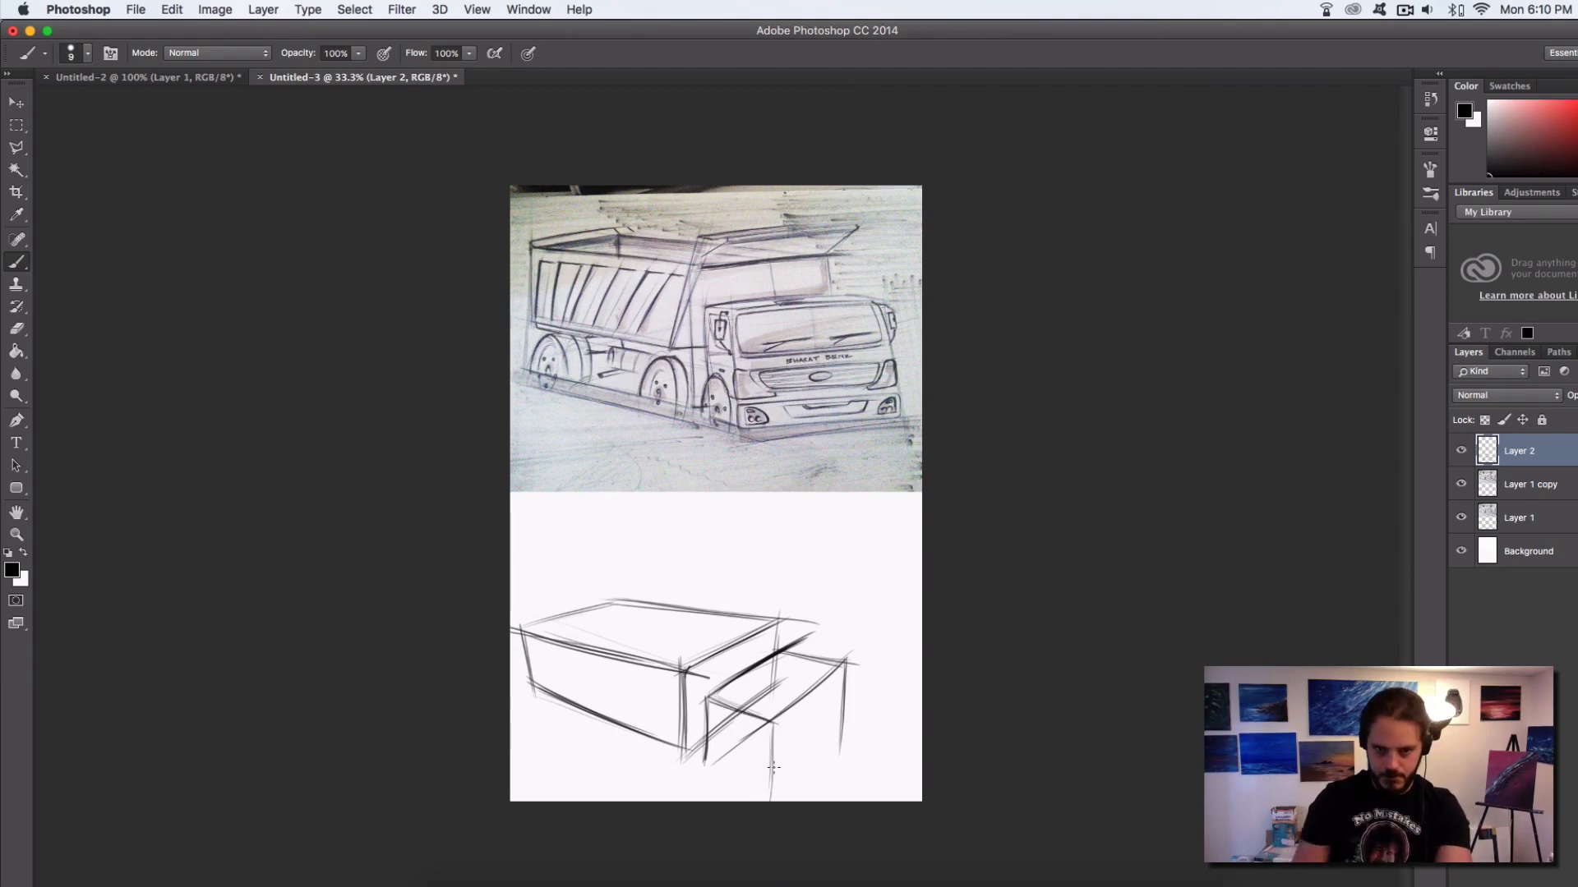
drag(774, 723, 771, 799)
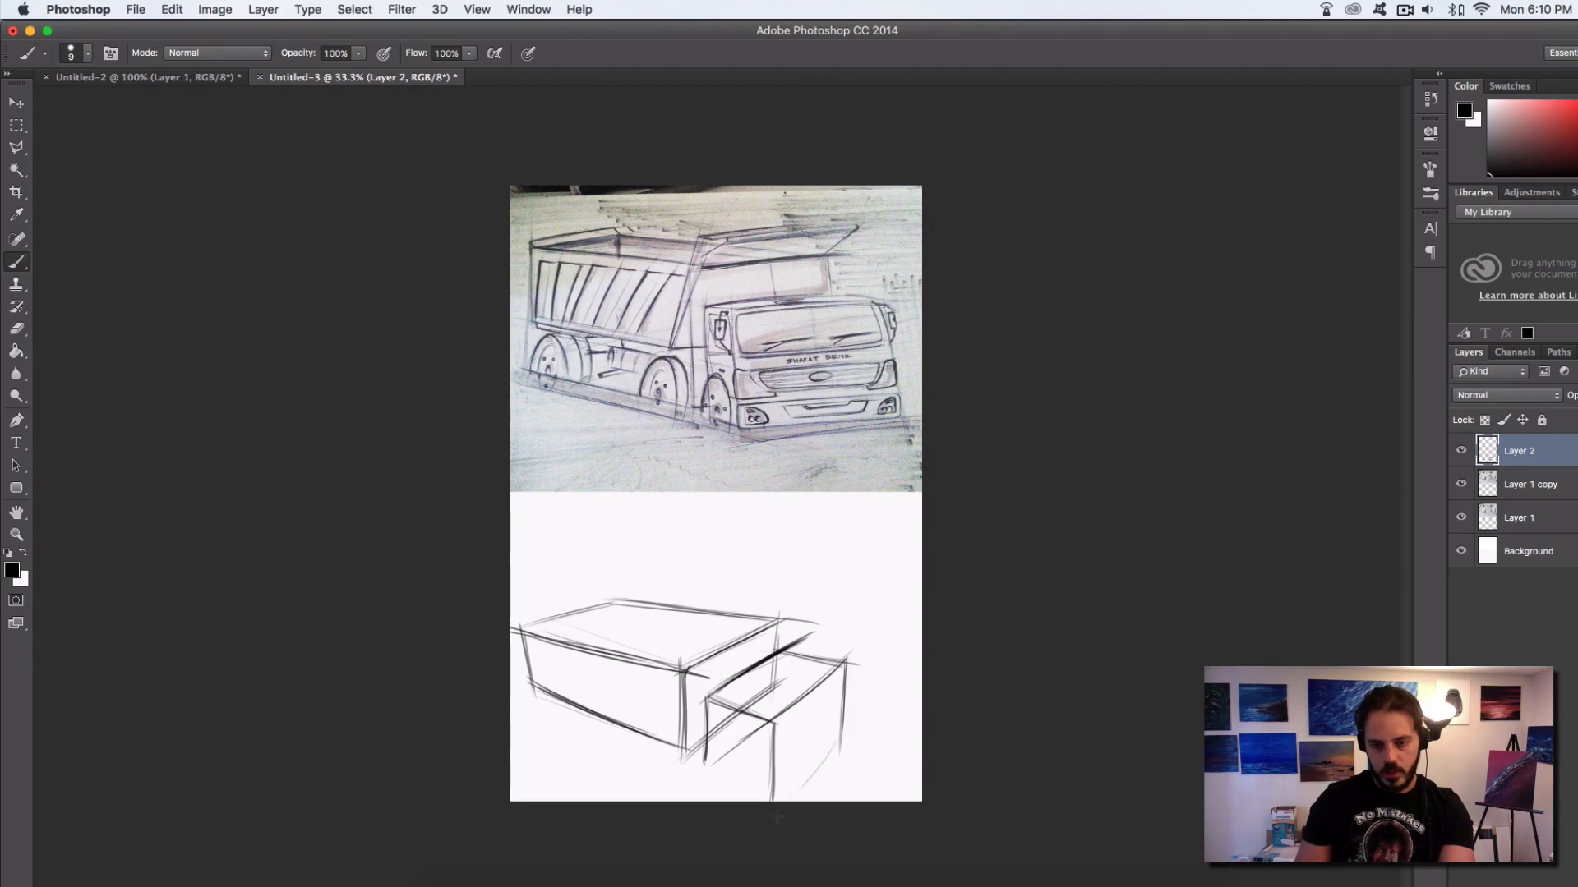
mouse_move(849, 728)
mouse_down()
mouse_move(771, 819)
mouse_move(785, 779)
mouse_move(694, 742)
mouse_move(765, 810)
mouse_move(713, 770)
mouse_move(771, 799)
mouse_move(708, 769)
mouse_up()
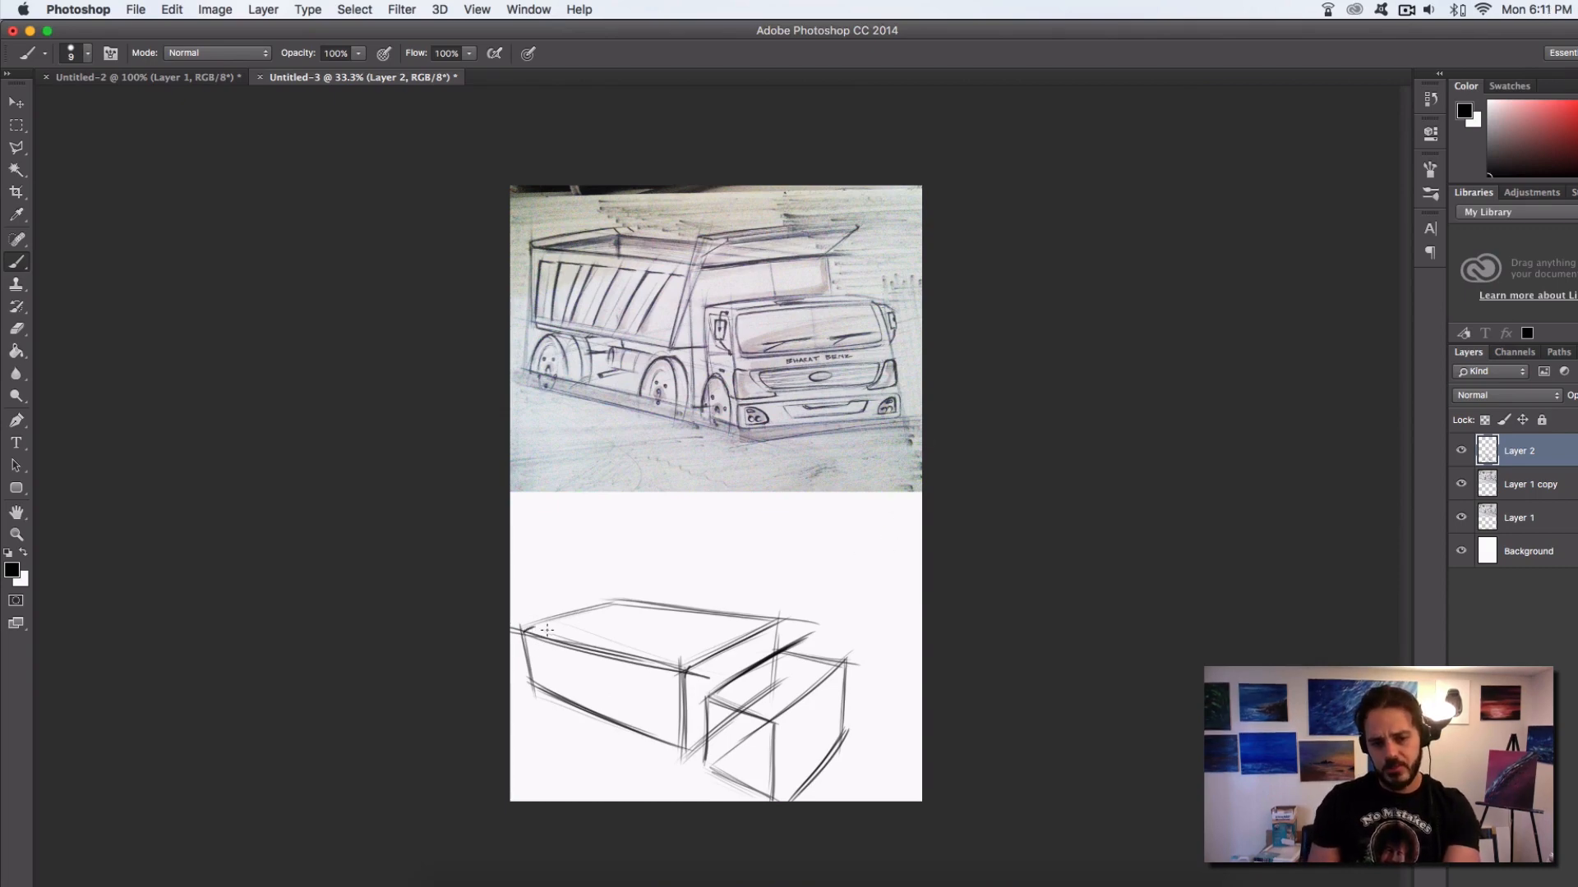
Darken the width edges on both boxes' tops and extend them past the far corners to show their perspective direction
drag(526, 627, 621, 601)
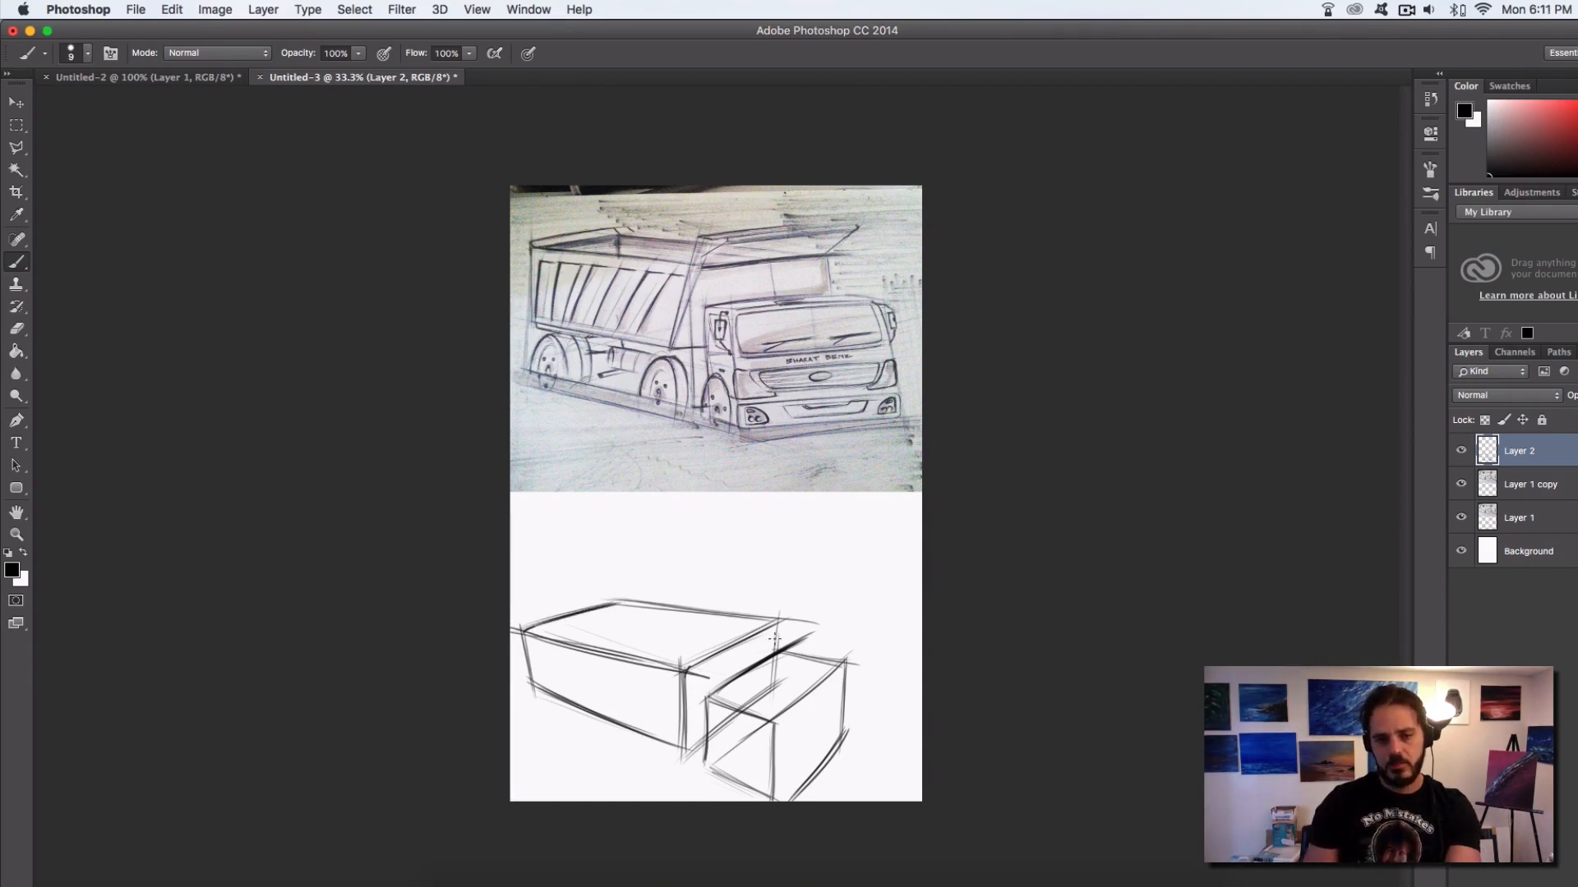
drag(681, 669, 774, 622)
drag(672, 677, 801, 613)
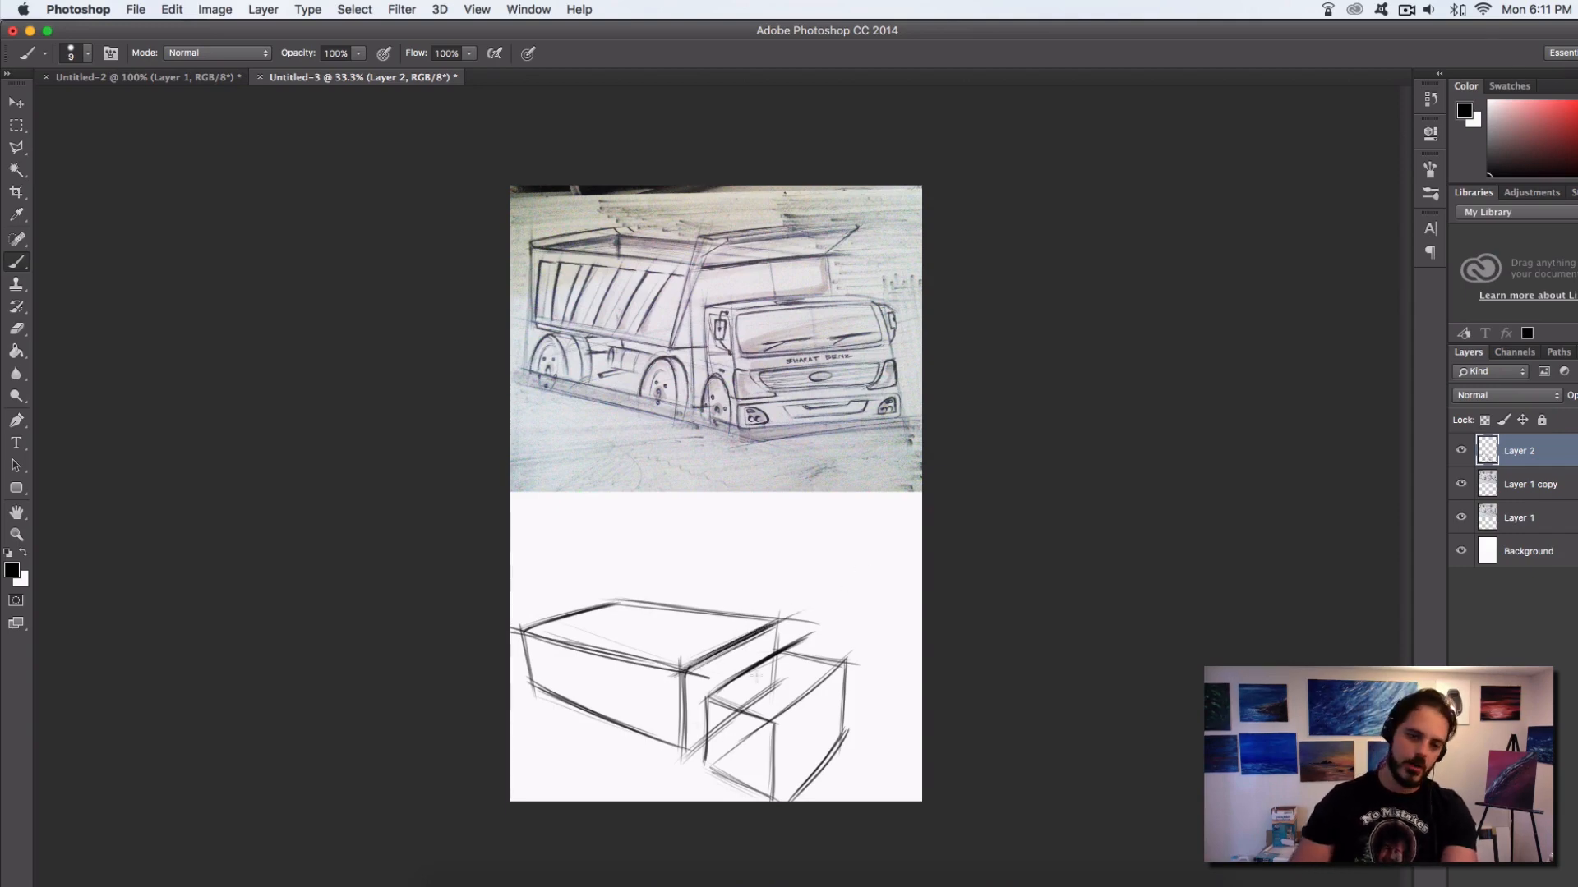
drag(700, 699, 799, 636)
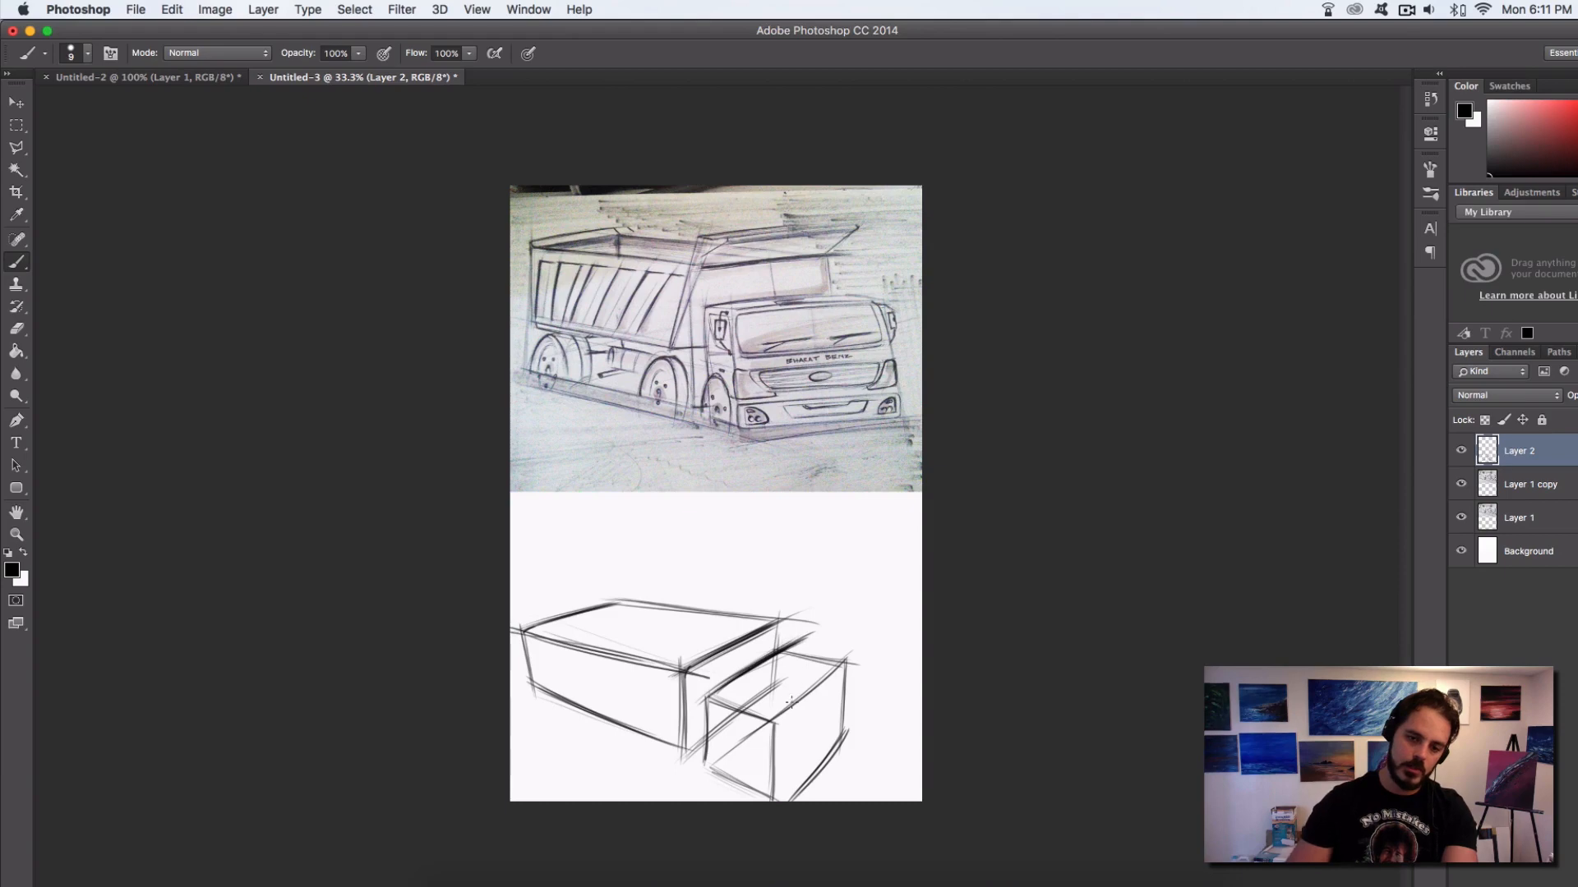
mouse_move(764, 732)
mouse_down()
mouse_move(868, 633)
mouse_move(821, 684)
mouse_up()
drag(691, 702, 801, 637)
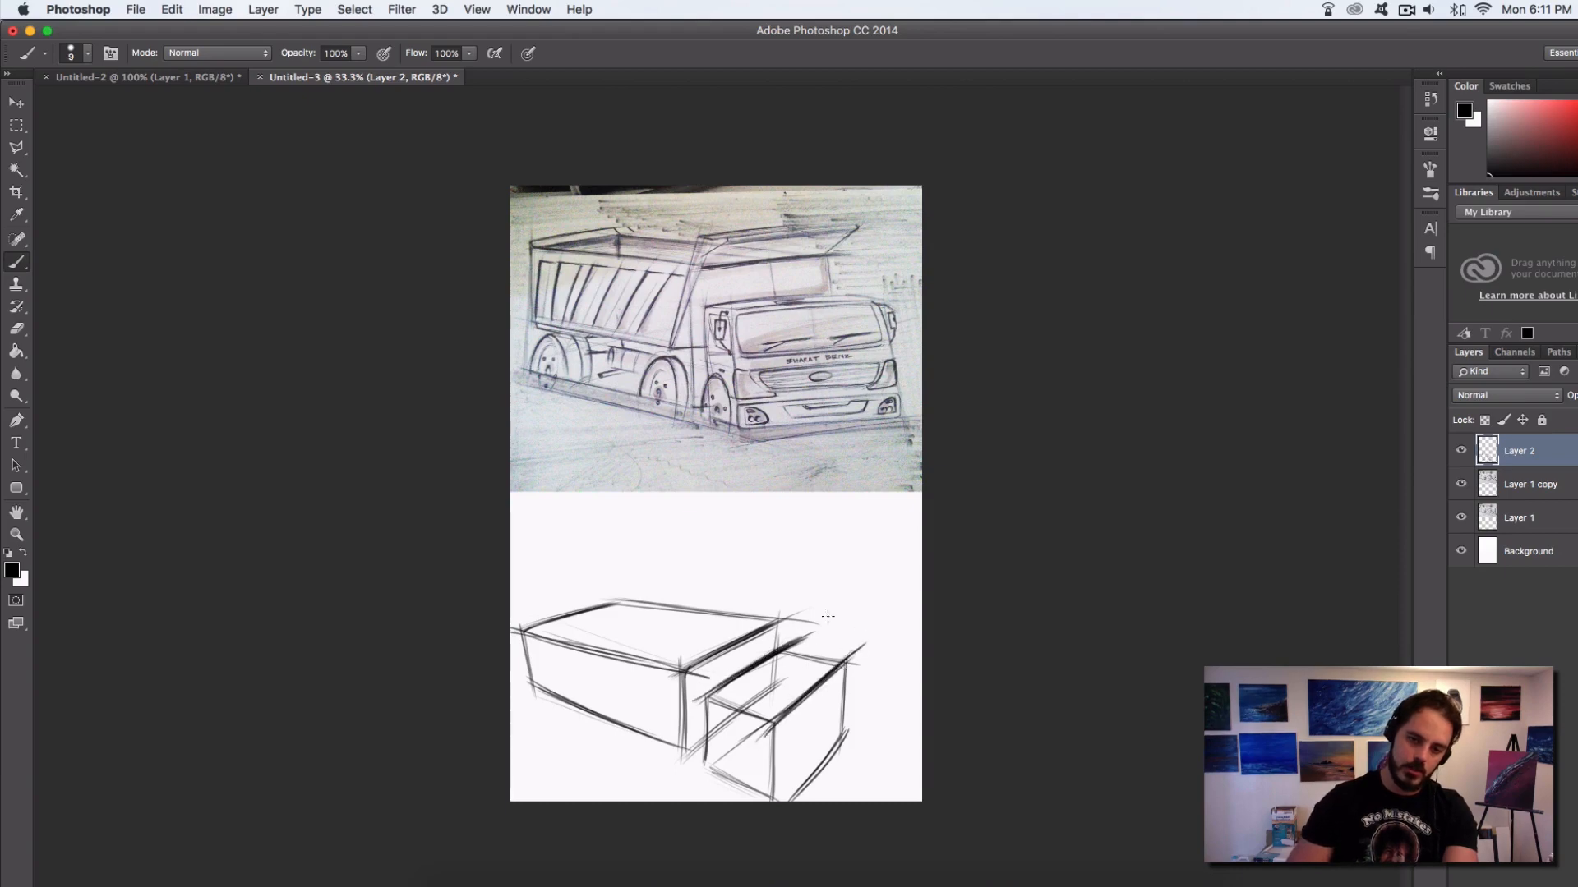
drag(684, 673, 808, 618)
drag(513, 636, 693, 585)
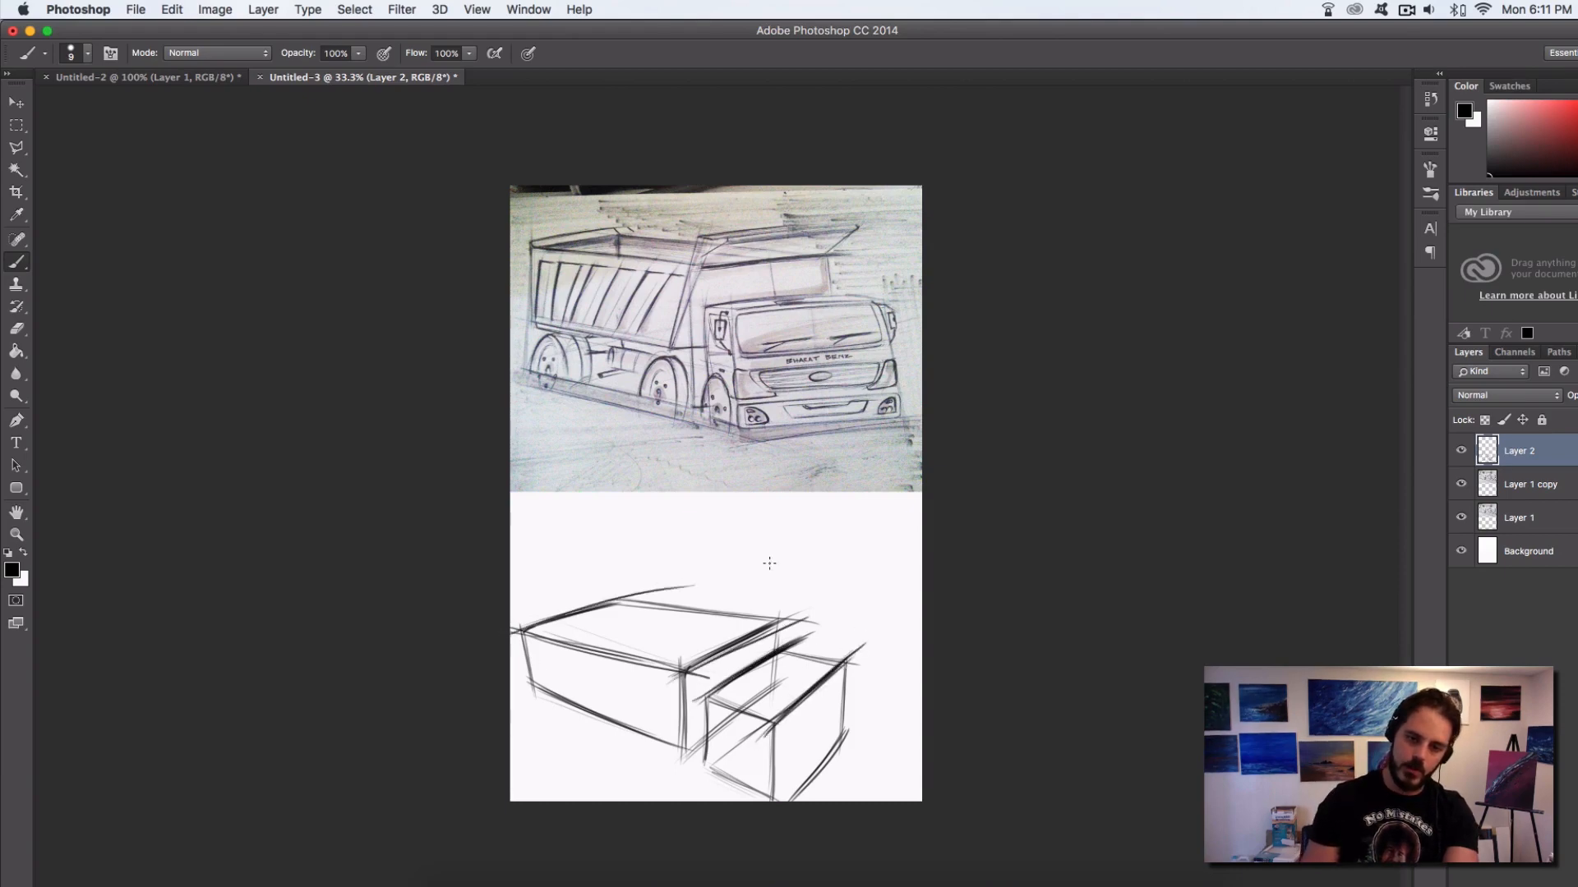
Extend the long box's two width edges past its far corners as perspective guide lines, redoing each stroke until straight
key(super+z)
drag(521, 629, 876, 502)
key(super+z)
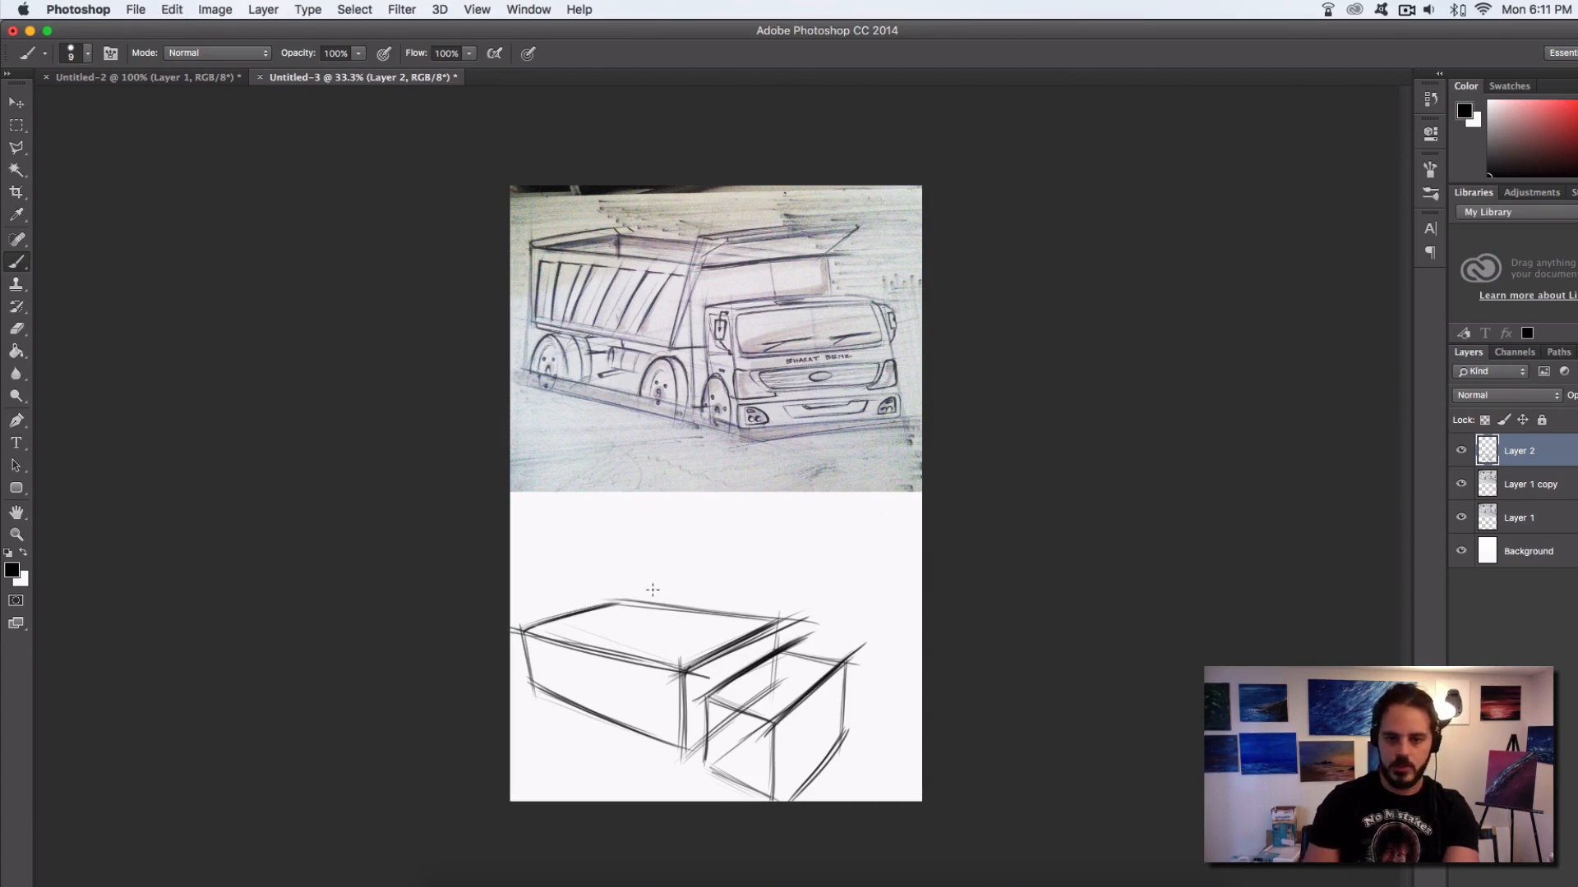
drag(526, 630, 834, 542)
key(super+z)
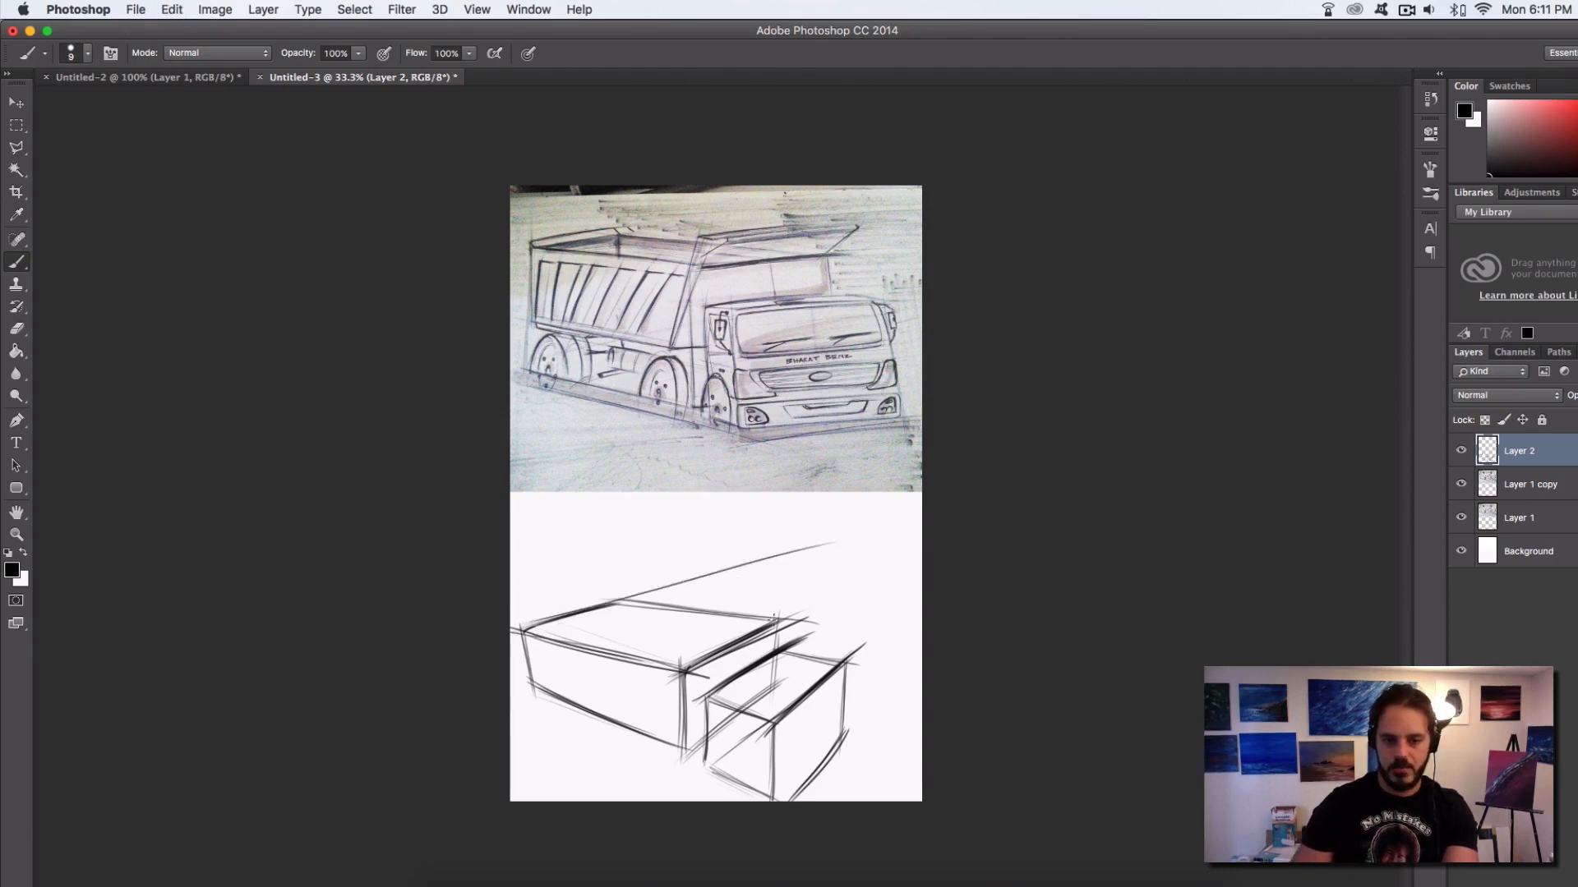
drag(777, 616, 904, 559)
key(super+z)
drag(779, 615, 897, 556)
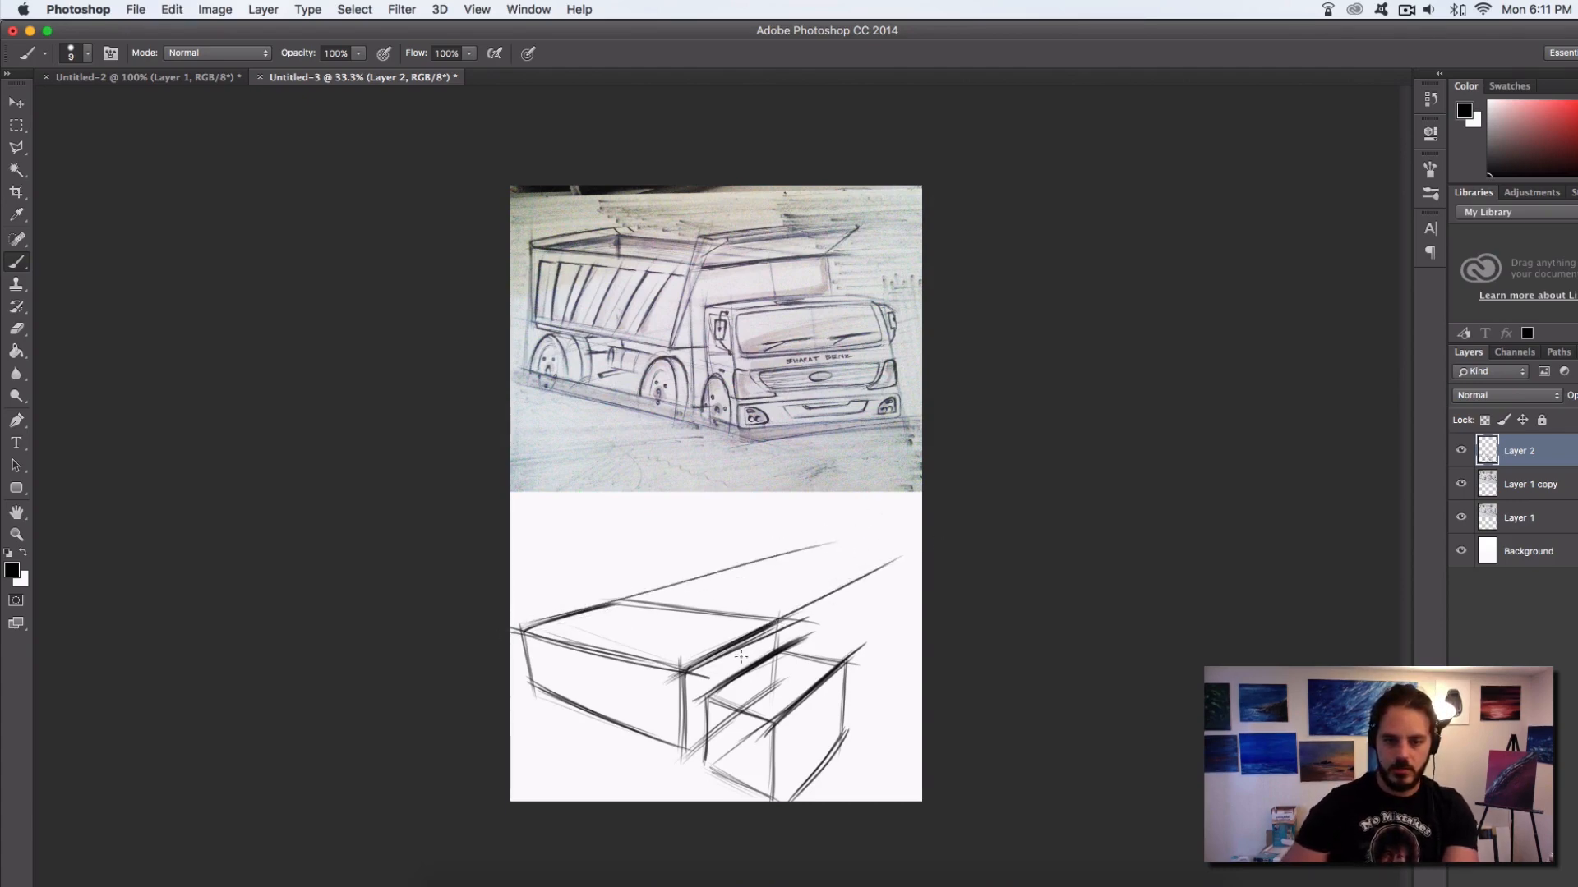
Extend the cab box's two top width edges past their far corners to the canvas edge as perspective guide lines
drag(779, 634, 916, 561)
drag(789, 707, 912, 604)
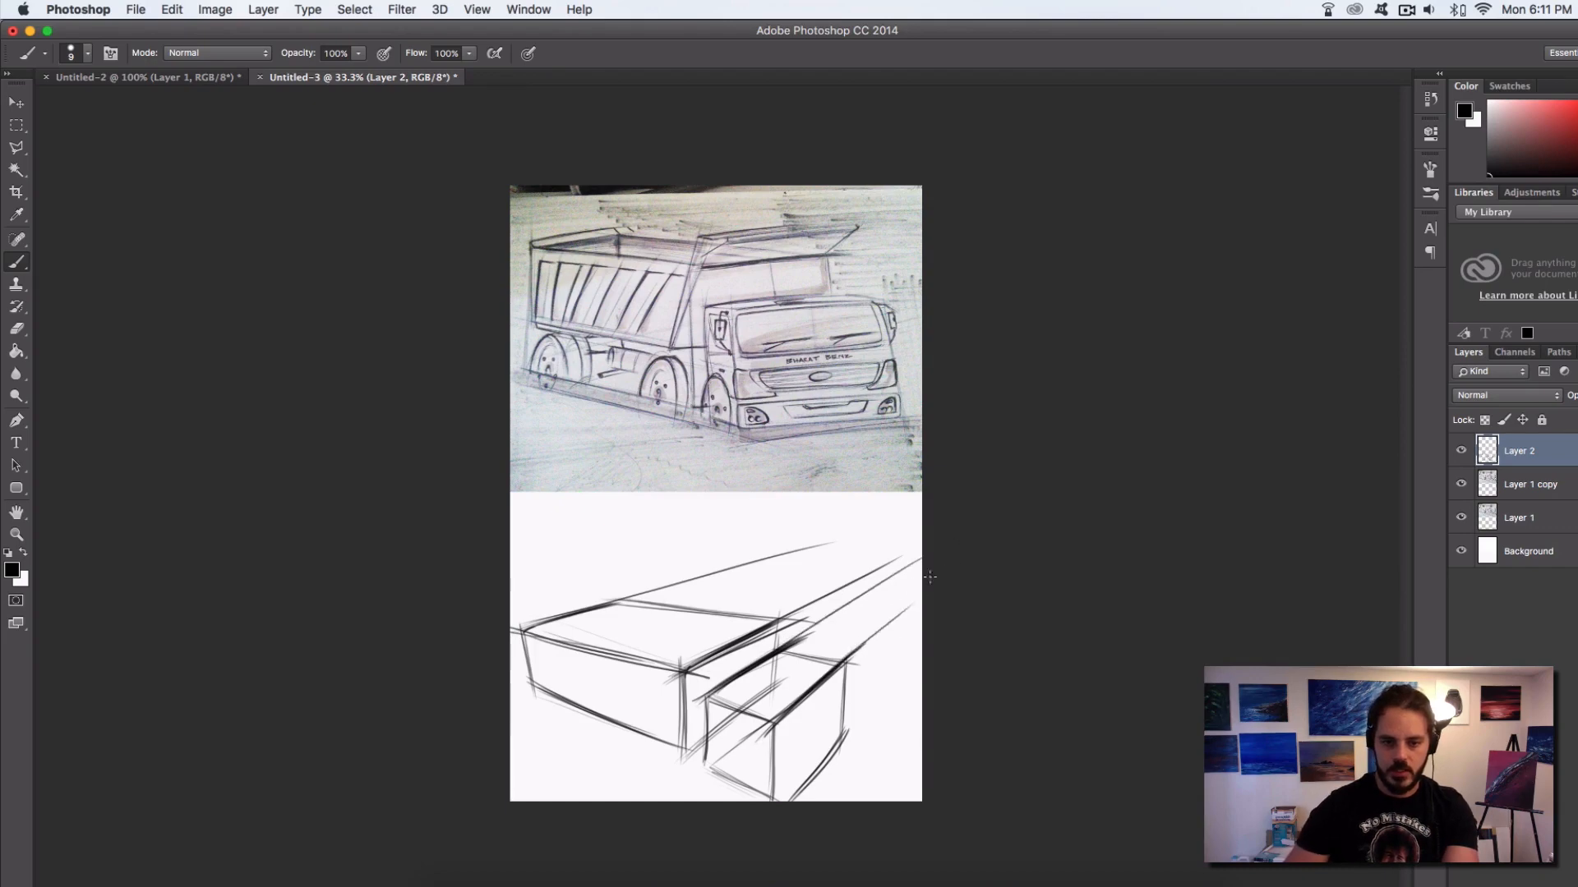
drag(833, 676, 922, 594)
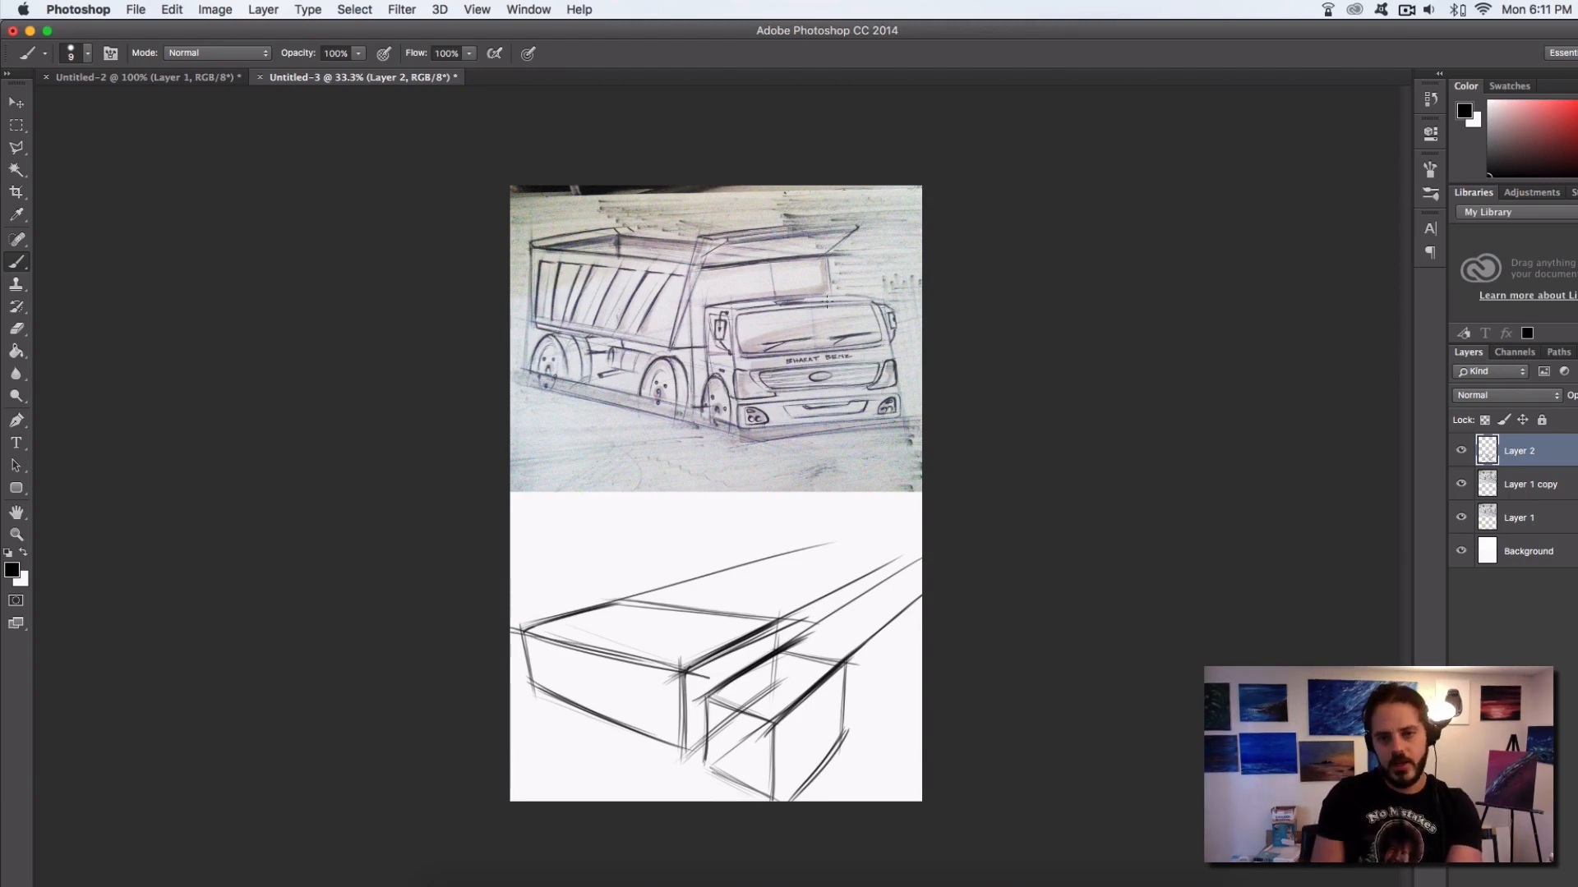
Try red guide lines on the original truck sketch along the cab's roof and the dump bed's rear and front top edges
click(1549, 140)
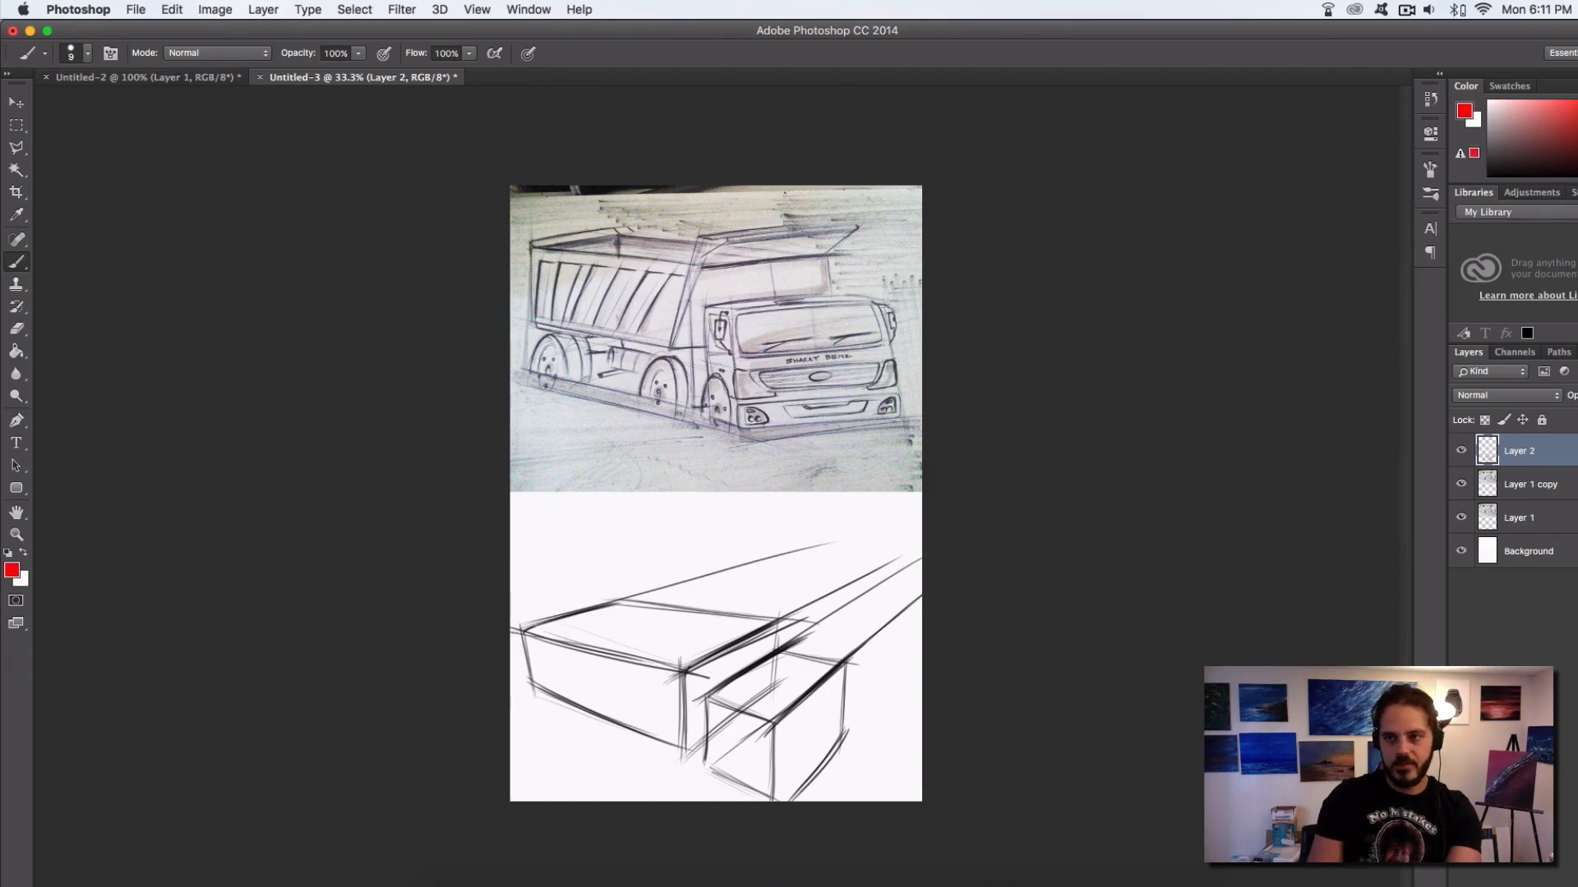
drag(721, 312, 969, 287)
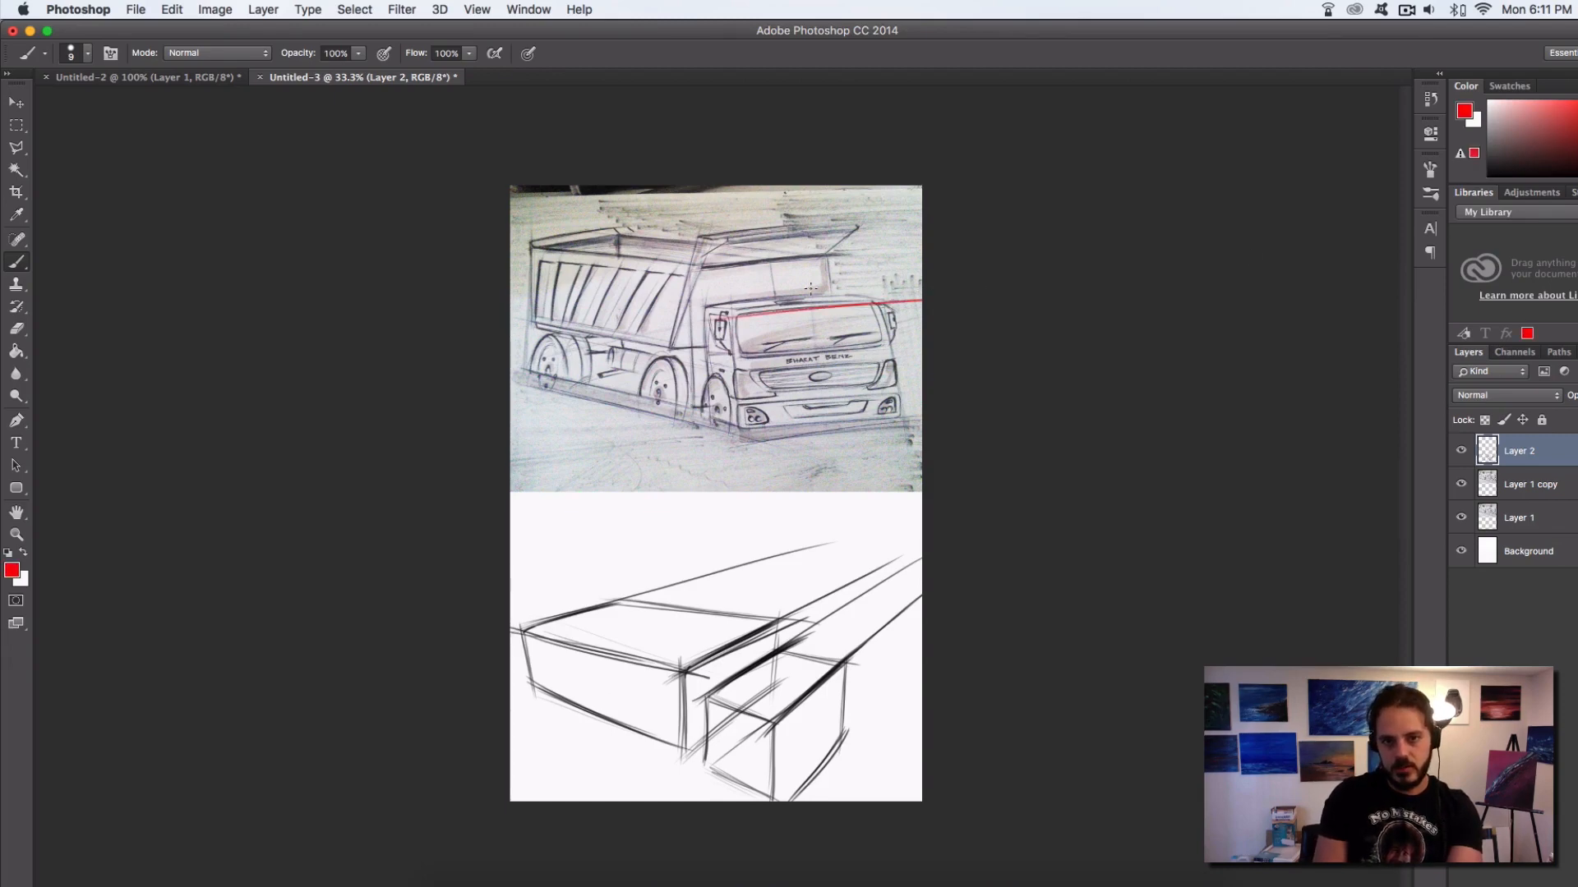
drag(508, 253, 719, 194)
key(super+z)
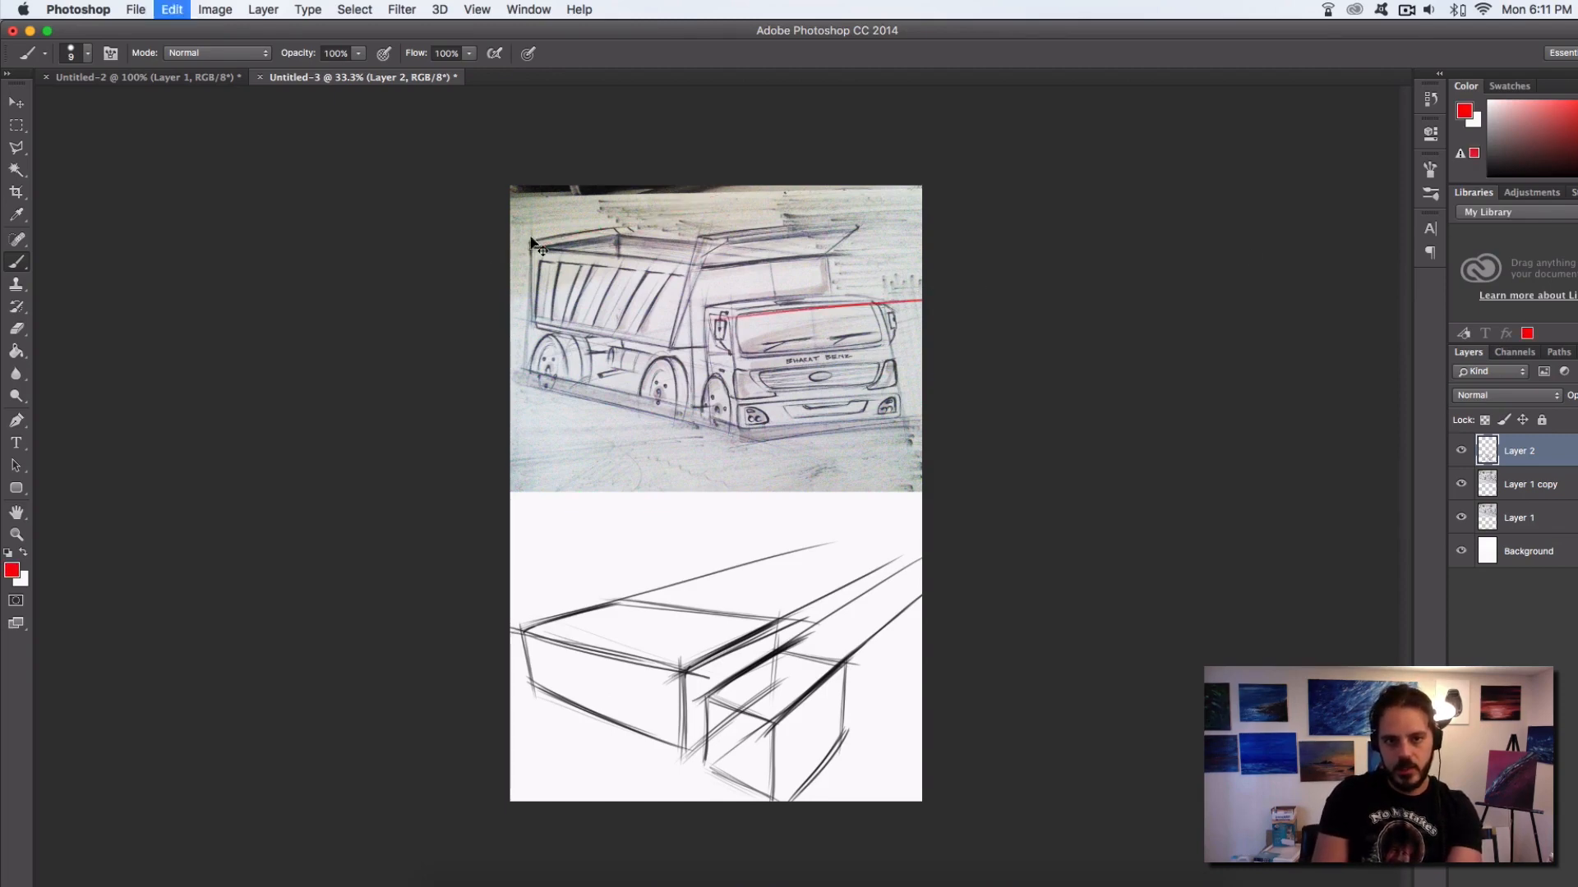
drag(508, 244, 733, 196)
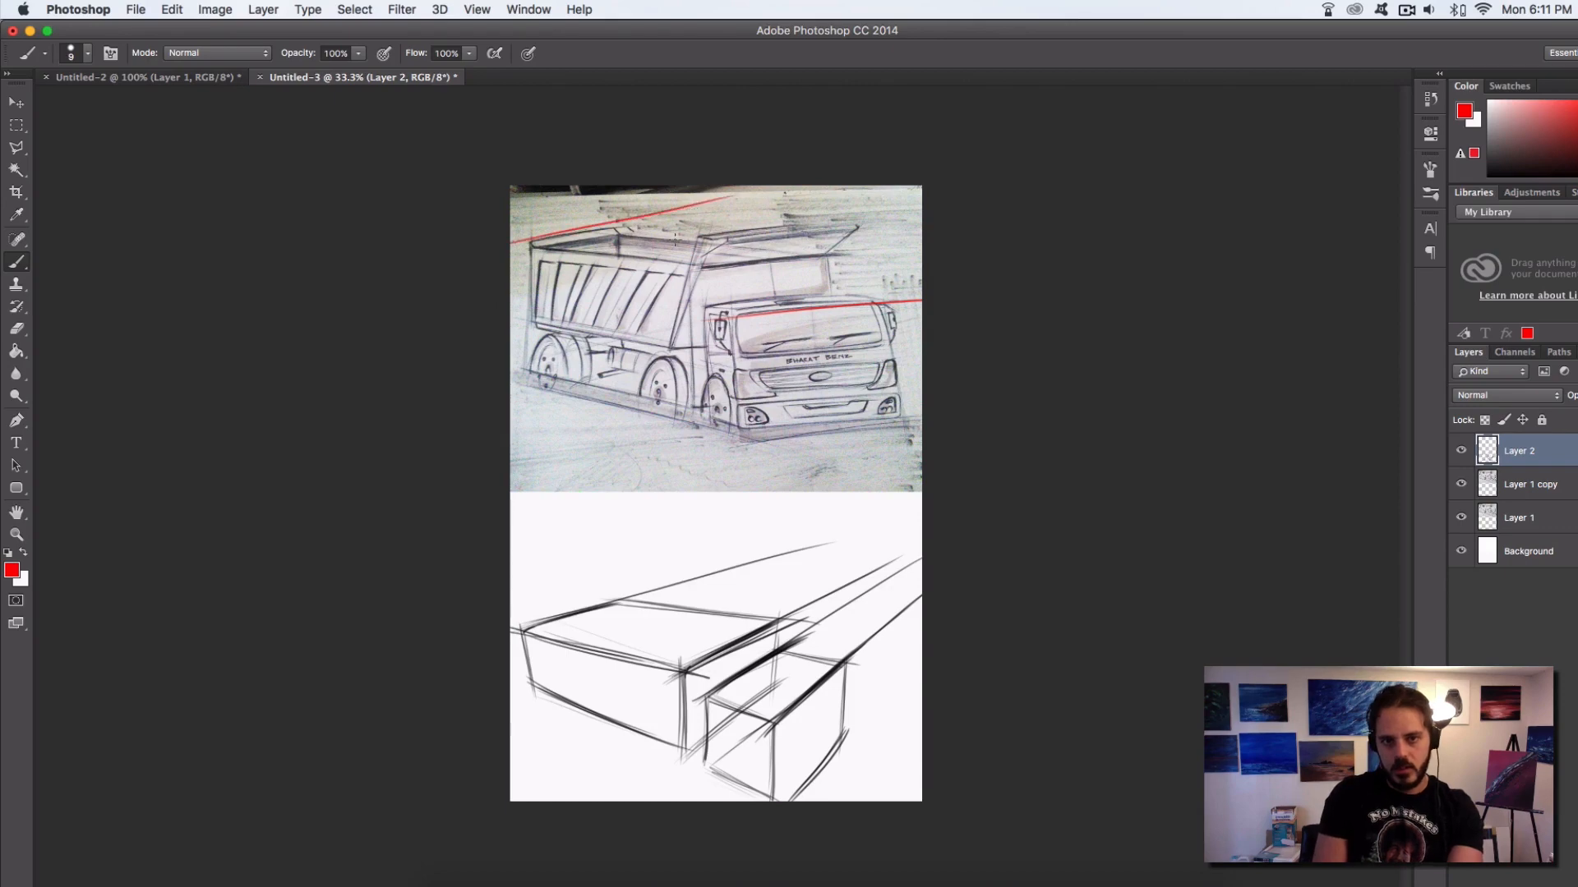
drag(674, 239, 933, 214)
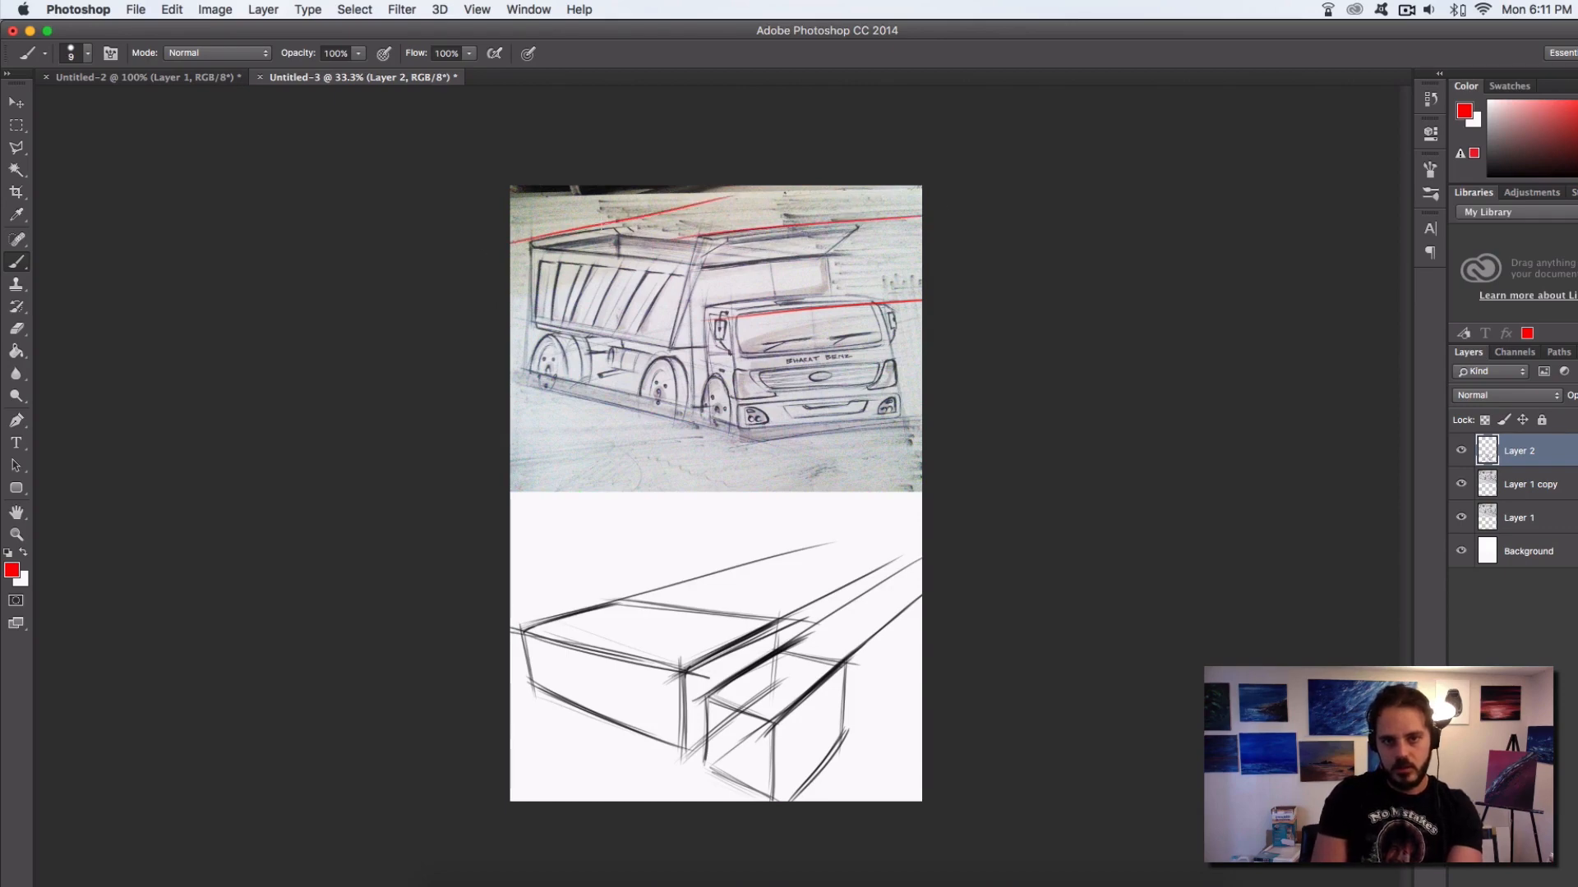
drag(510, 244, 728, 197)
key(super+alt+z)
key(super+alt+z)
key(super+alt+z)
key(super+alt+z)
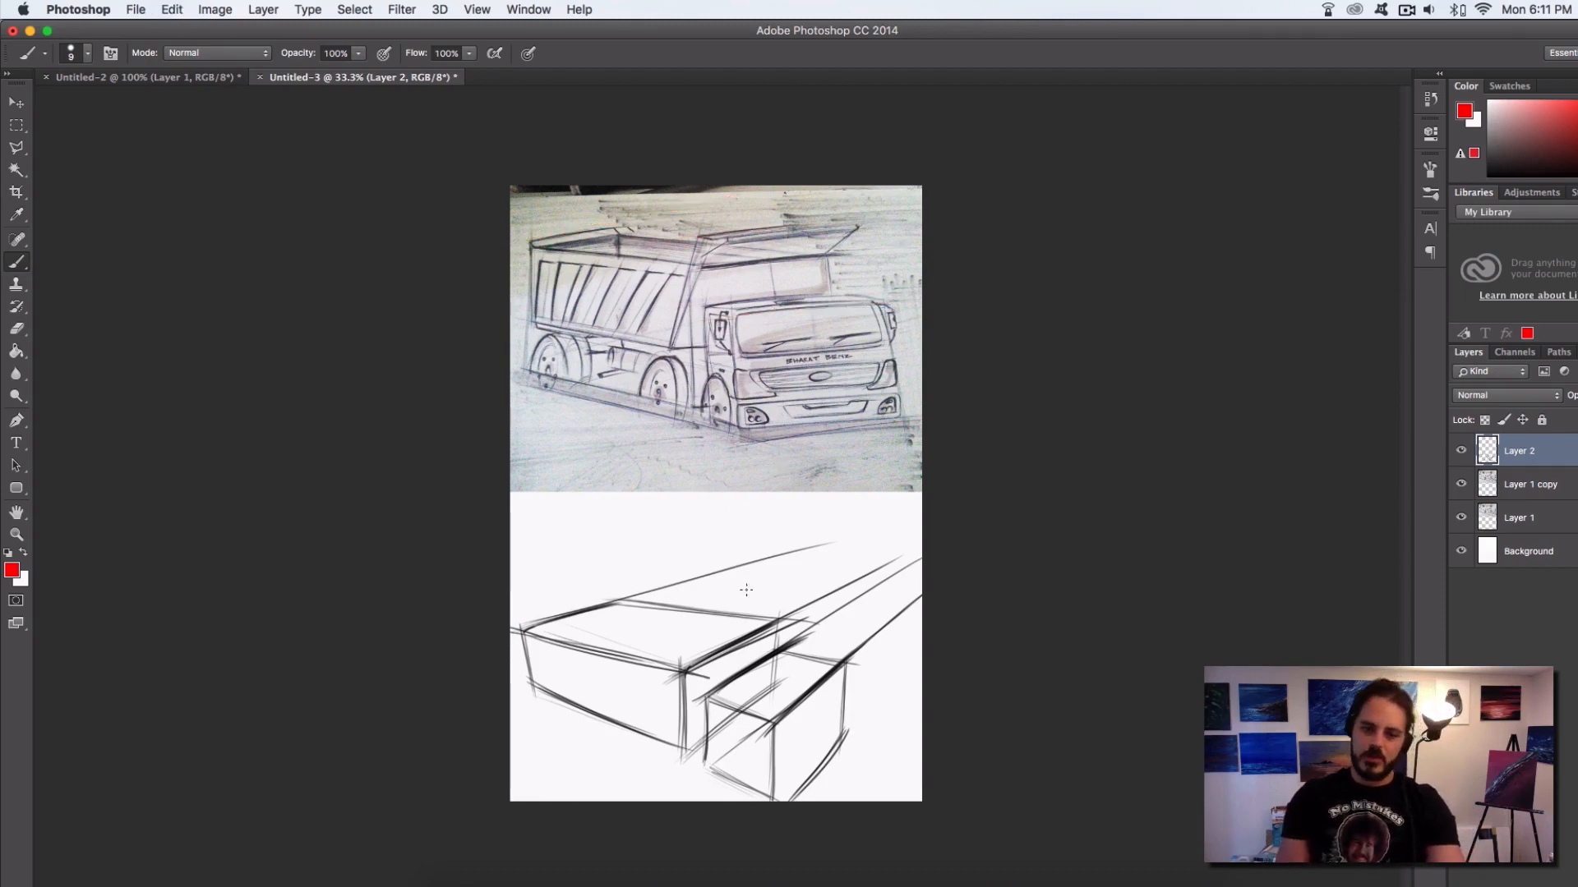
Move the box sketch on Layer 2 straight up against the truck photo to leave room for wheels underneath
click(1461, 452)
click(1461, 452)
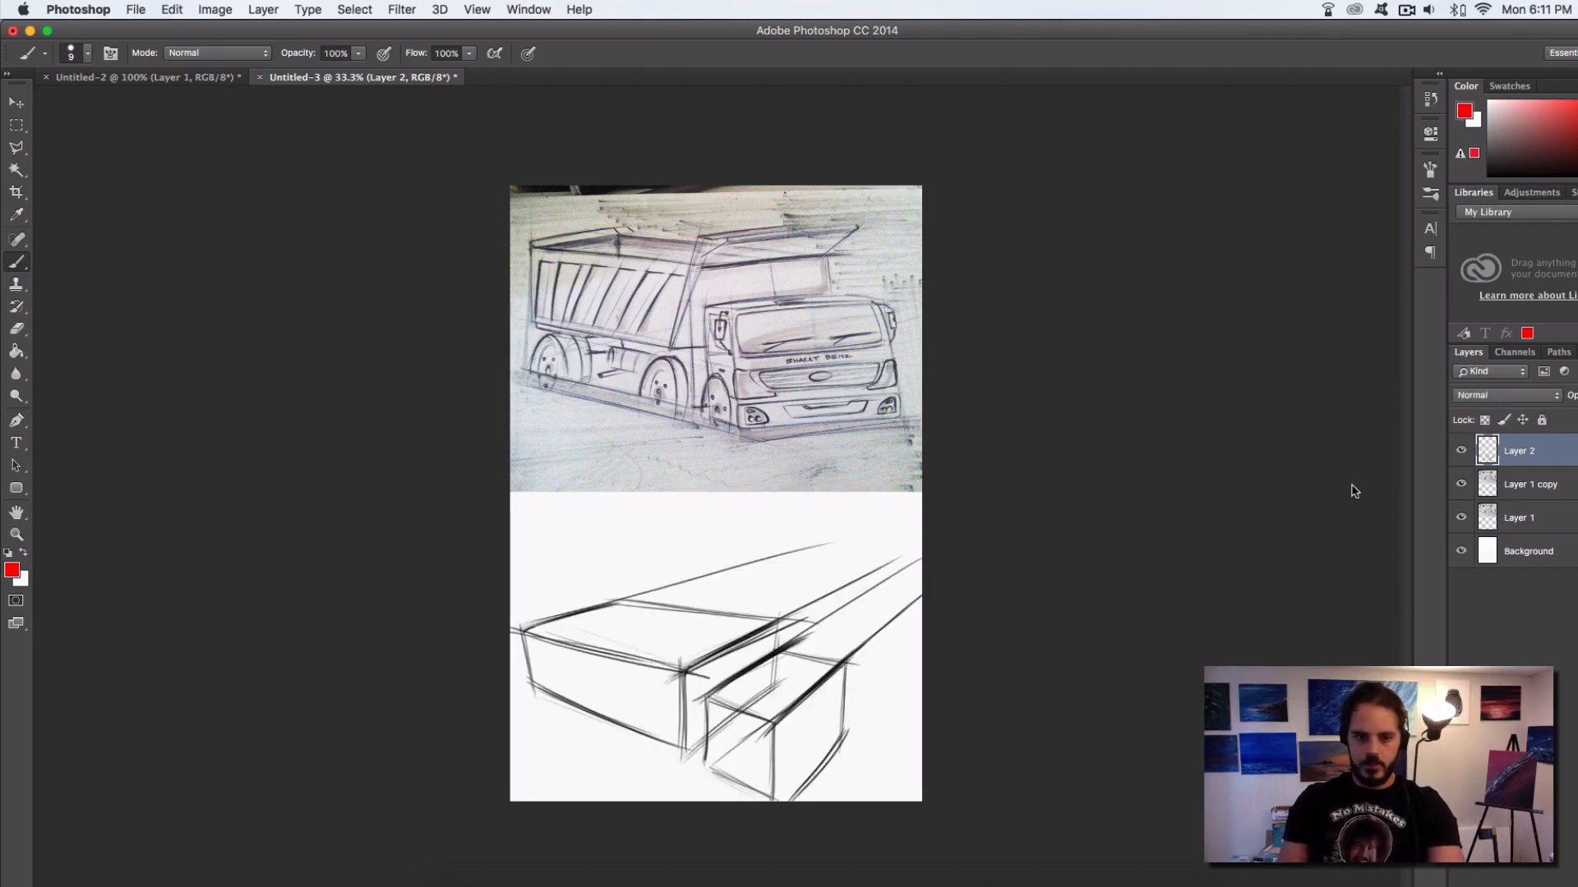
key(v)
drag(744, 658, 740, 556)
key(b)
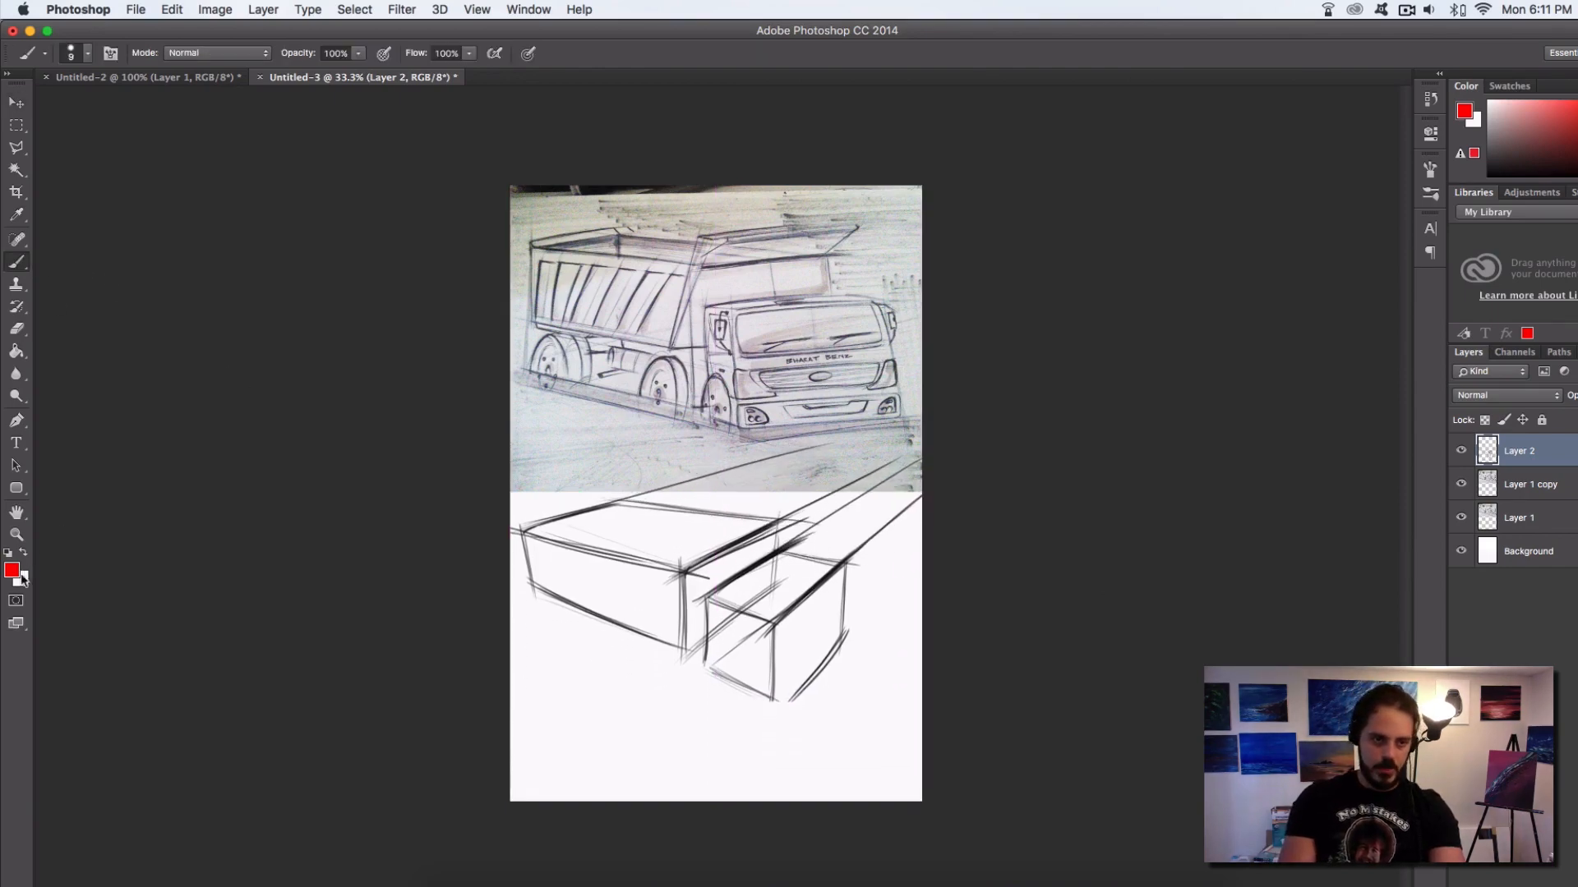
Sketch the rear and middle wheels with small hubs in black beneath the long box
key(d)
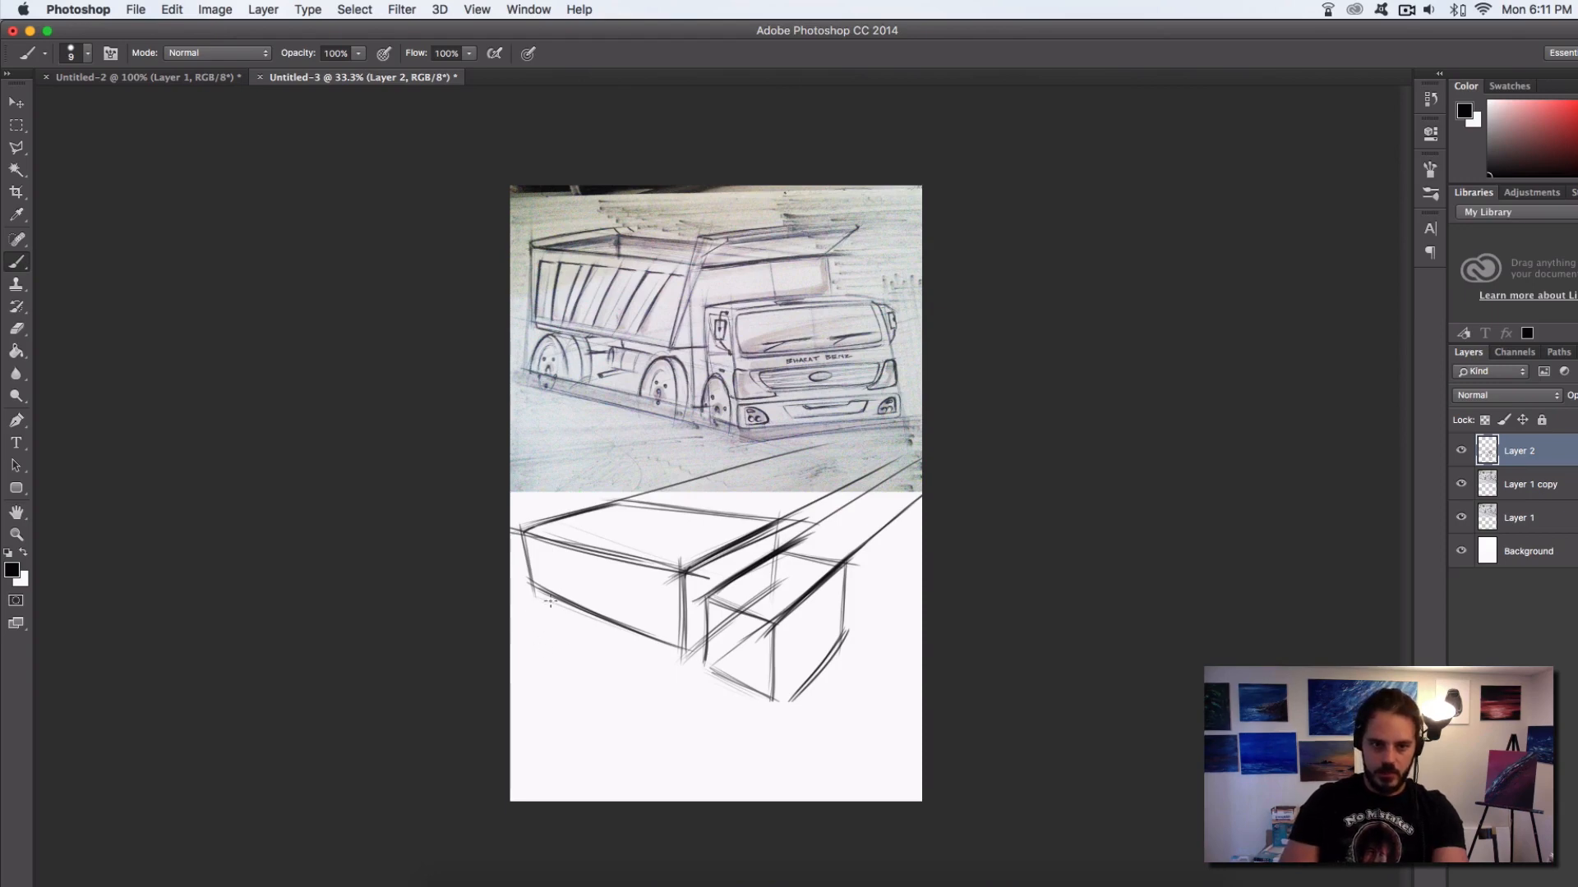
mouse_move(535, 619)
mouse_down()
mouse_move(567, 627)
mouse_move(537, 646)
mouse_move(561, 614)
mouse_move(540, 611)
mouse_move(539, 632)
mouse_move(664, 708)
mouse_move(669, 677)
mouse_up()
key(super+z)
key(super+z)
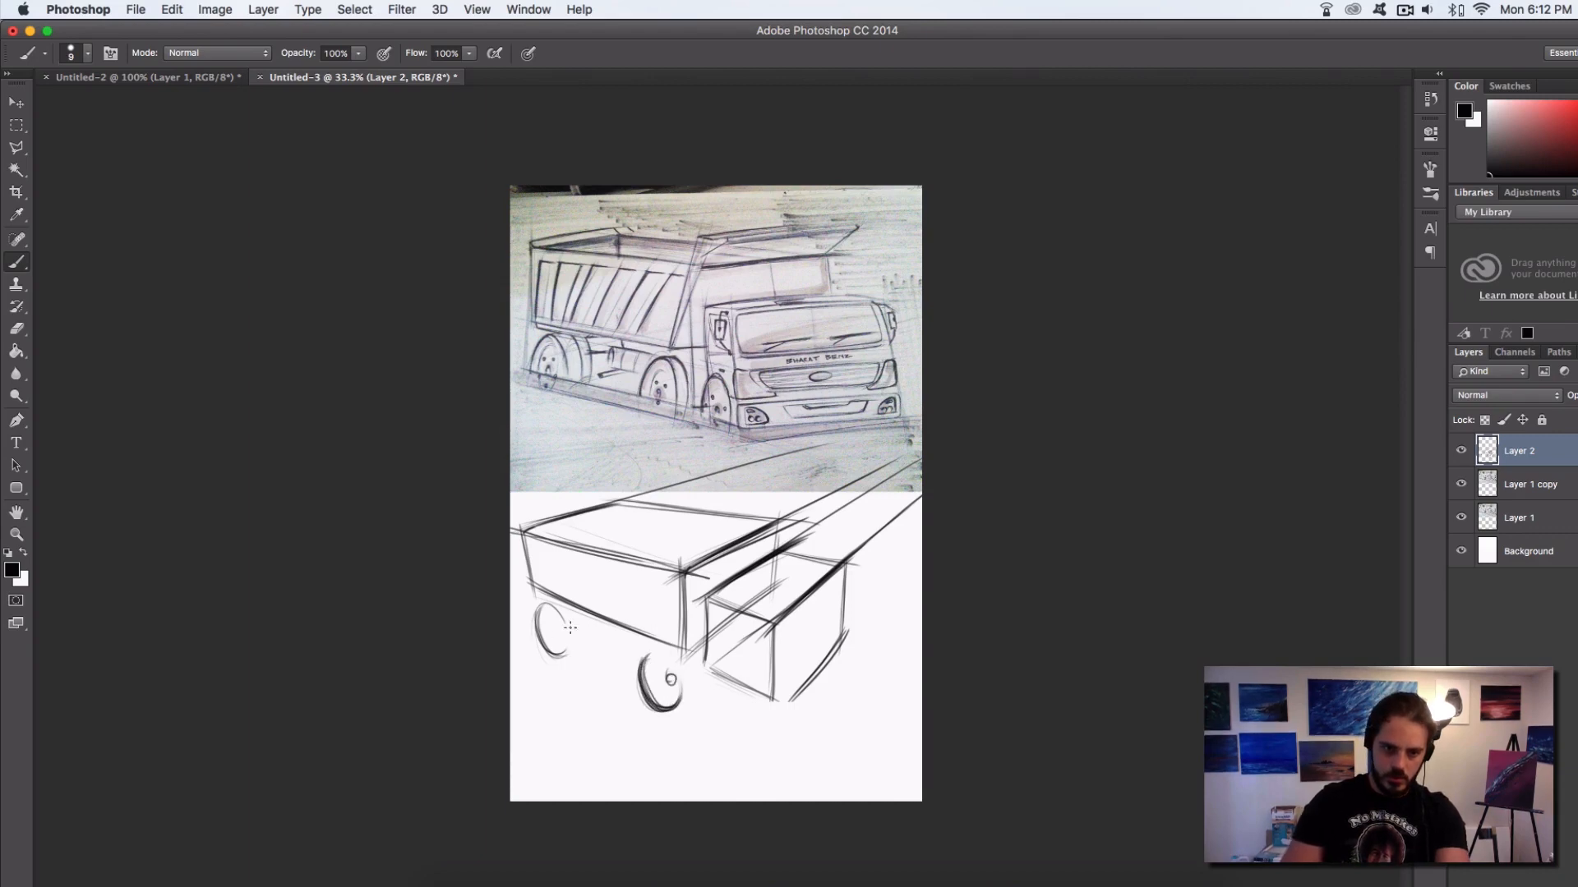
drag(563, 633, 561, 629)
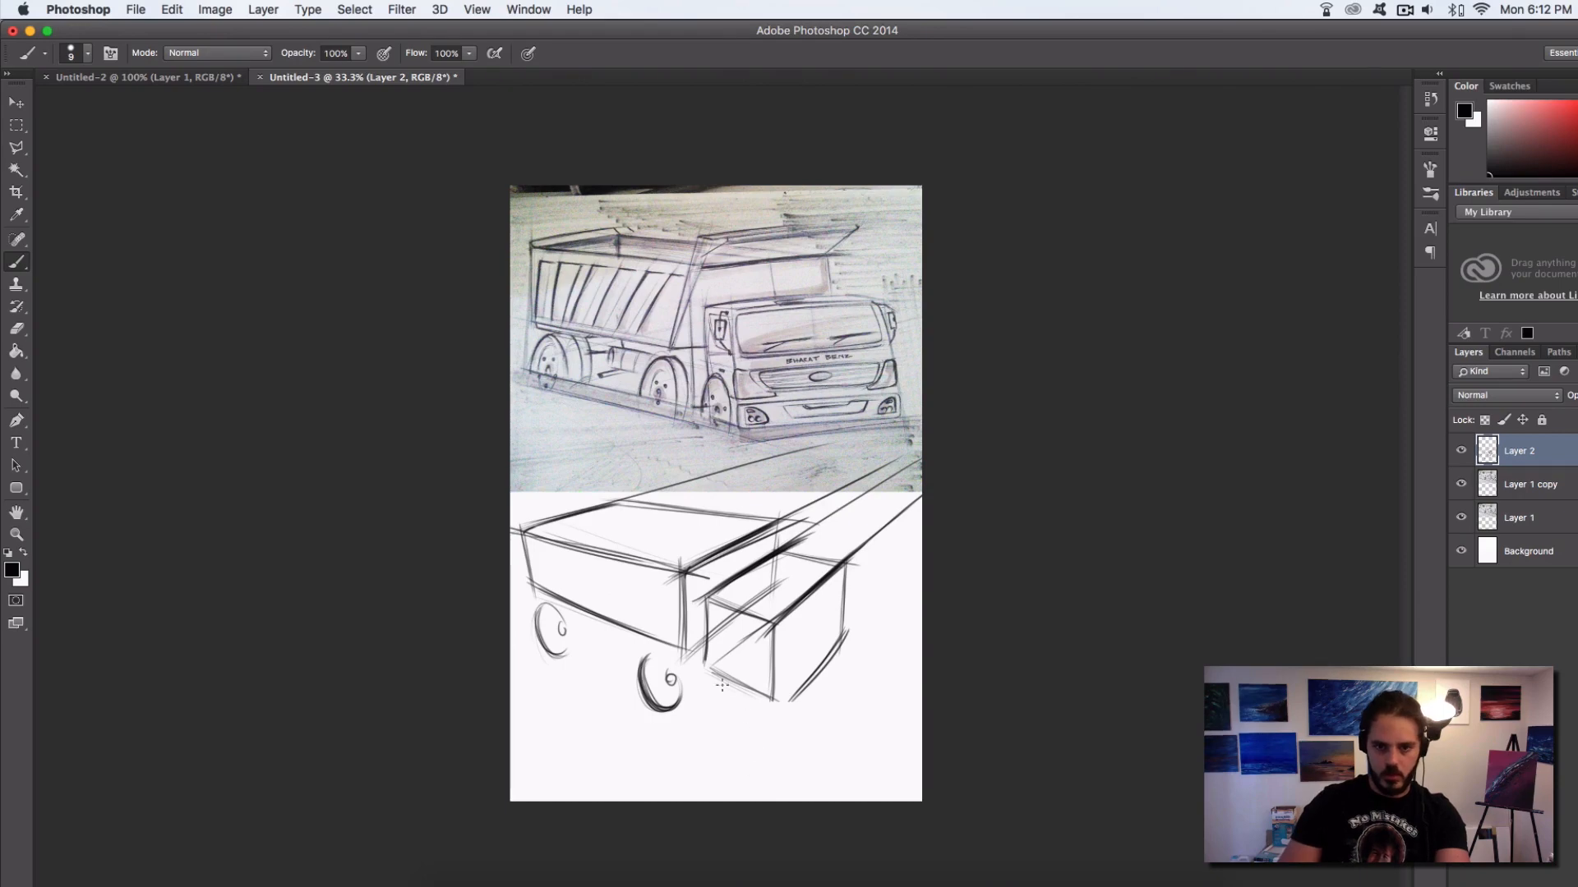
Sketch a larger front wheel with a hub beneath the cab box and reinforce the rear wheel's rim
mouse_move(708, 714)
mouse_down()
mouse_move(750, 756)
mouse_move(757, 744)
mouse_up()
drag(710, 700, 762, 739)
mouse_move(719, 695)
mouse_down()
mouse_move(725, 749)
mouse_move(761, 742)
mouse_move(754, 753)
mouse_up()
mouse_move(723, 687)
mouse_down()
mouse_move(758, 750)
mouse_move(744, 713)
mouse_up()
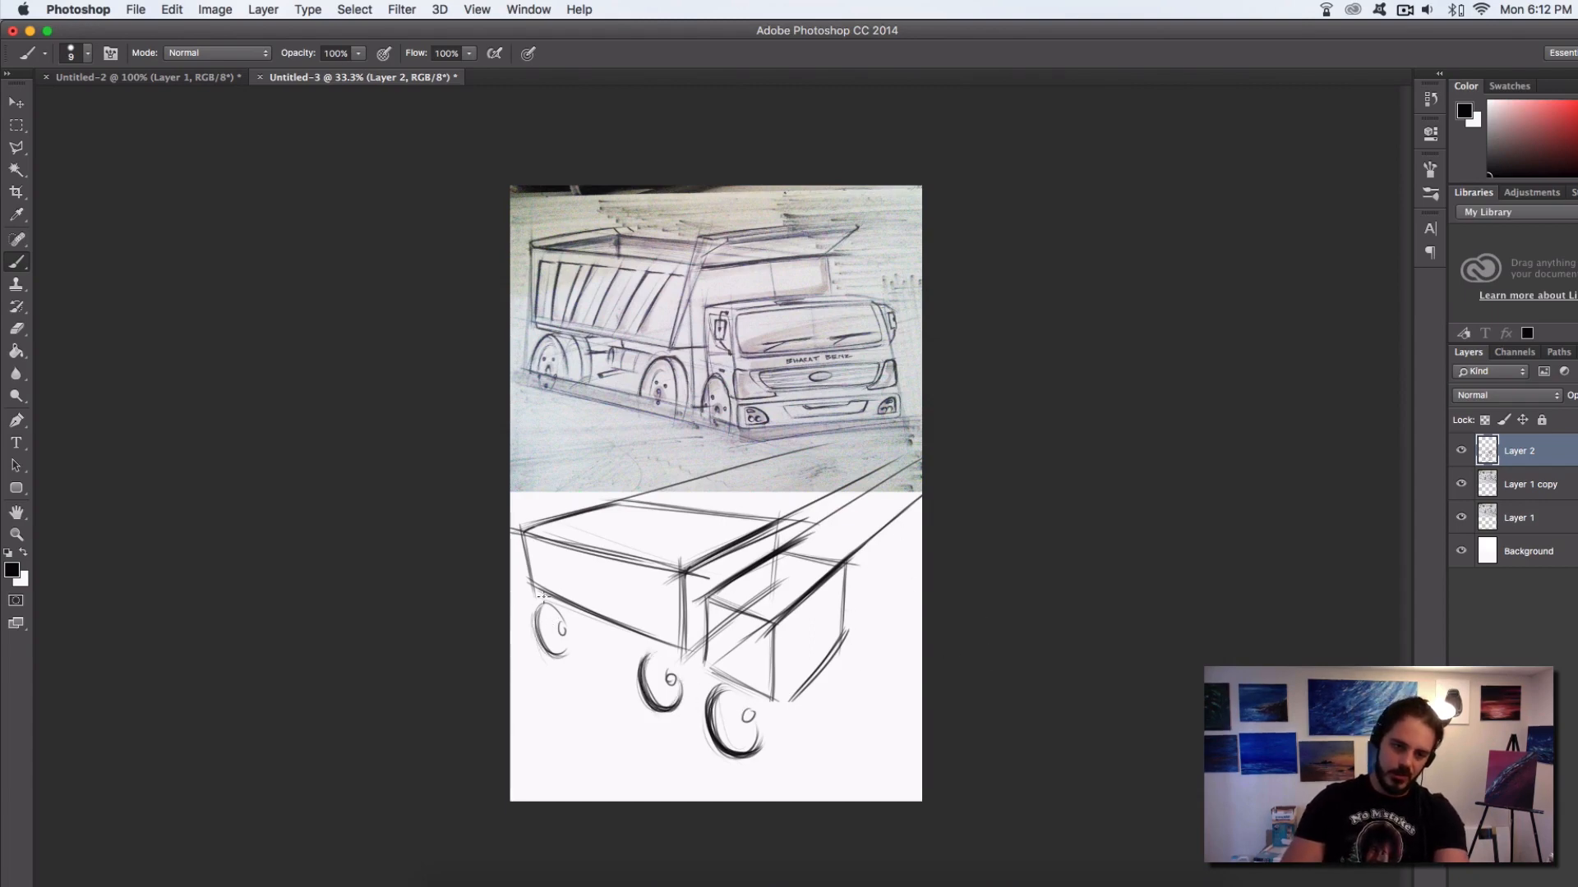
mouse_move(547, 606)
mouse_down()
mouse_move(564, 654)
mouse_move(542, 613)
mouse_up()
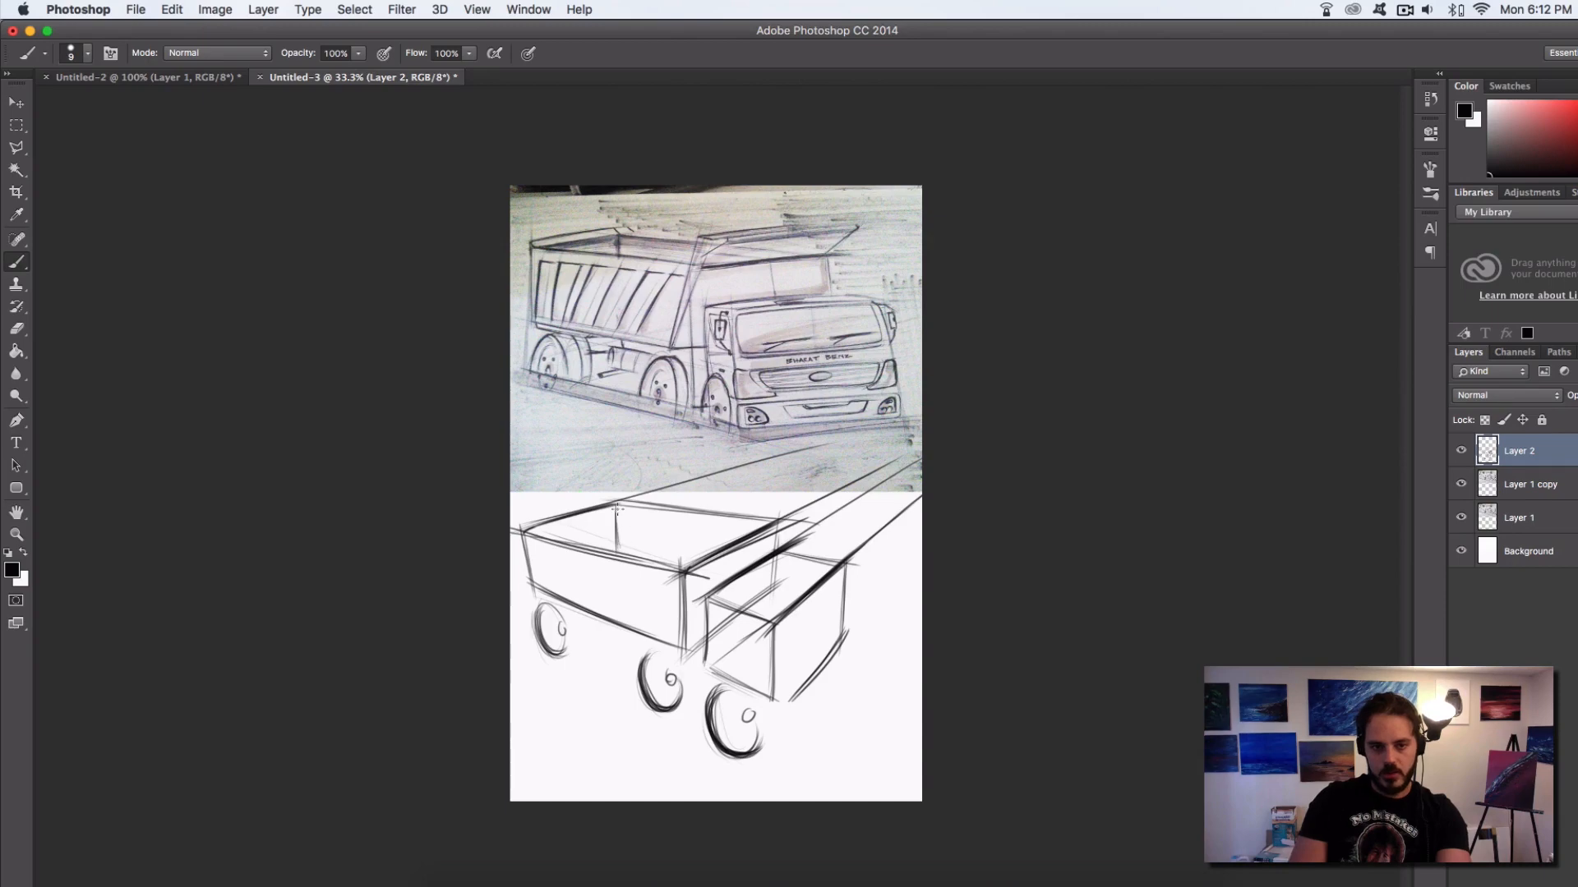
Draw the open bed's inner far corner edge and a heavier, raised front rim across the end nearest the cab
drag(618, 508, 615, 559)
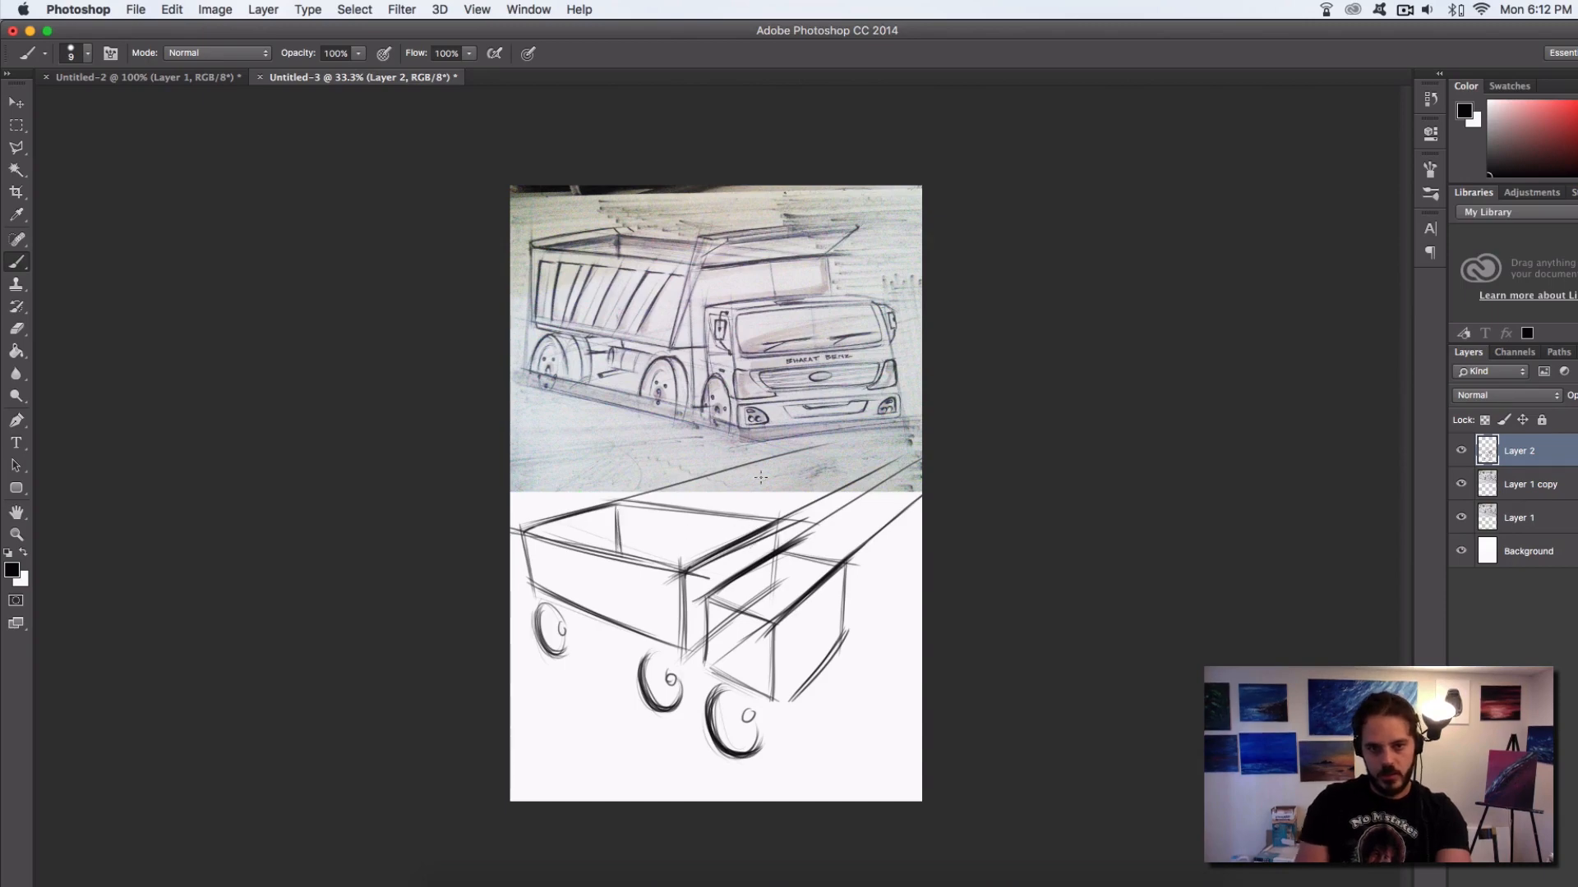
drag(679, 568, 729, 535)
drag(679, 568, 822, 494)
mouse_move(713, 542)
mouse_down()
mouse_move(817, 496)
mouse_move(783, 527)
mouse_move(812, 496)
mouse_move(785, 507)
mouse_move(818, 495)
mouse_up()
drag(815, 496, 673, 568)
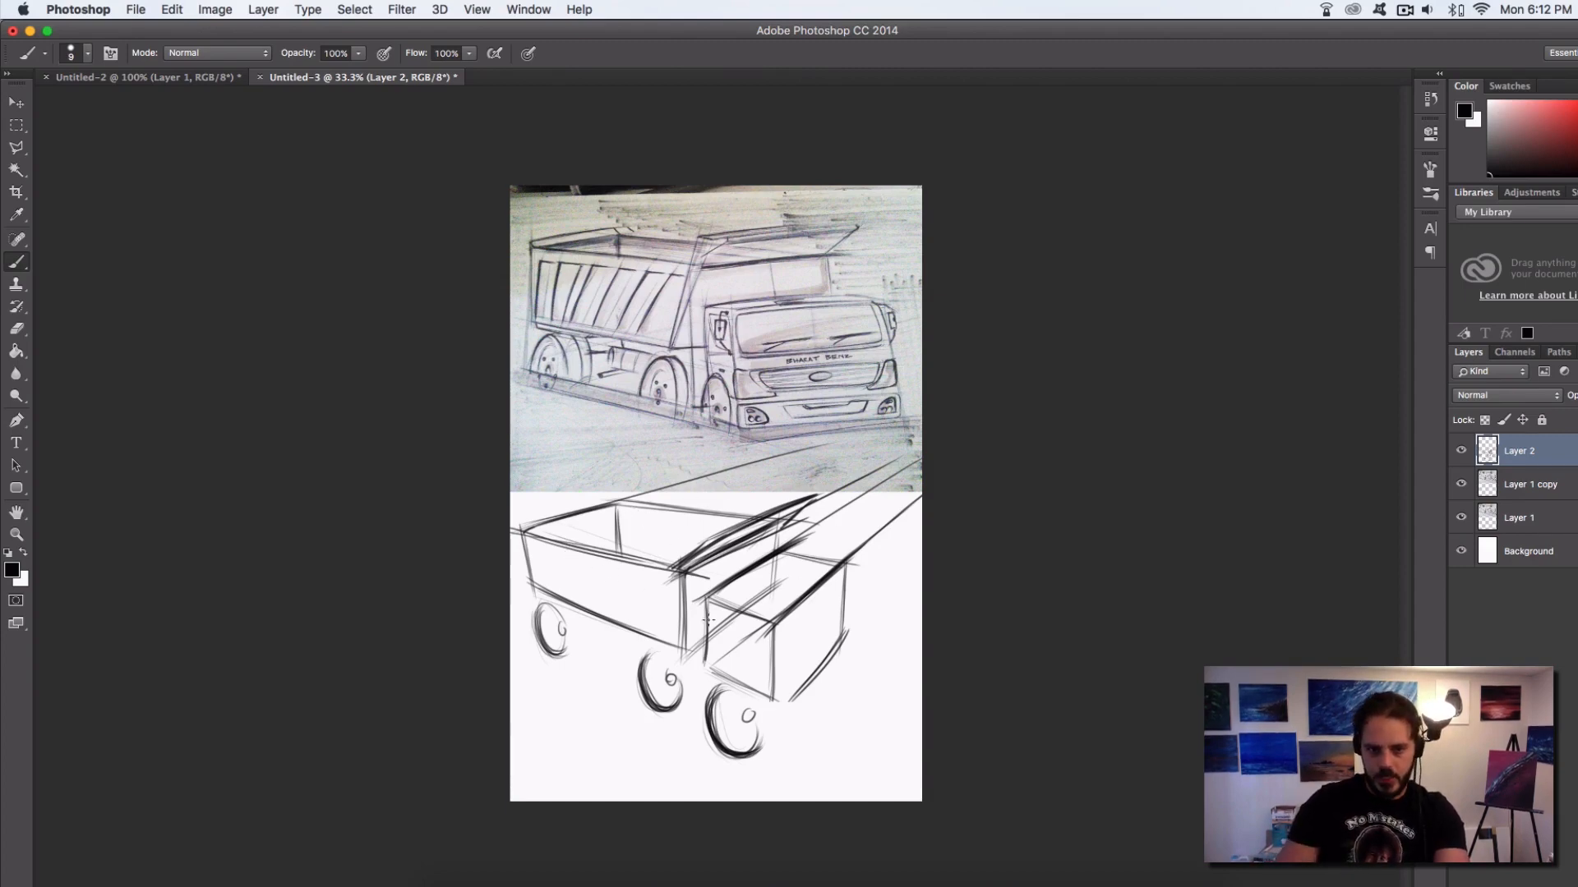
Darken the corner of the cab's side and front, and bow the two vertical edges of its front face
drag(755, 617, 768, 646)
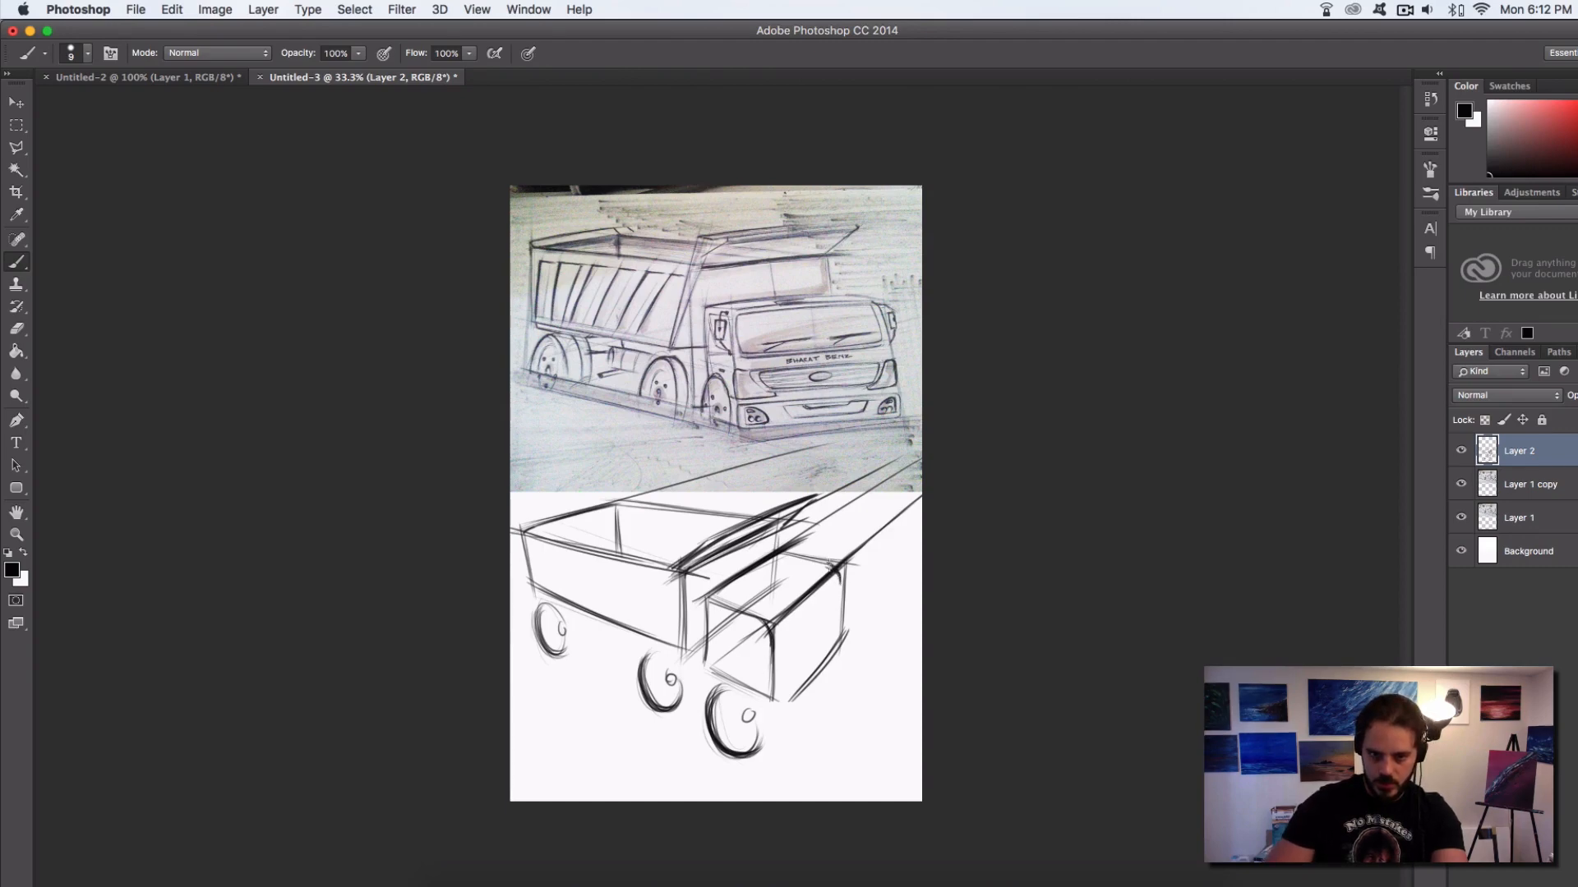
drag(831, 566, 842, 659)
drag(777, 620, 781, 708)
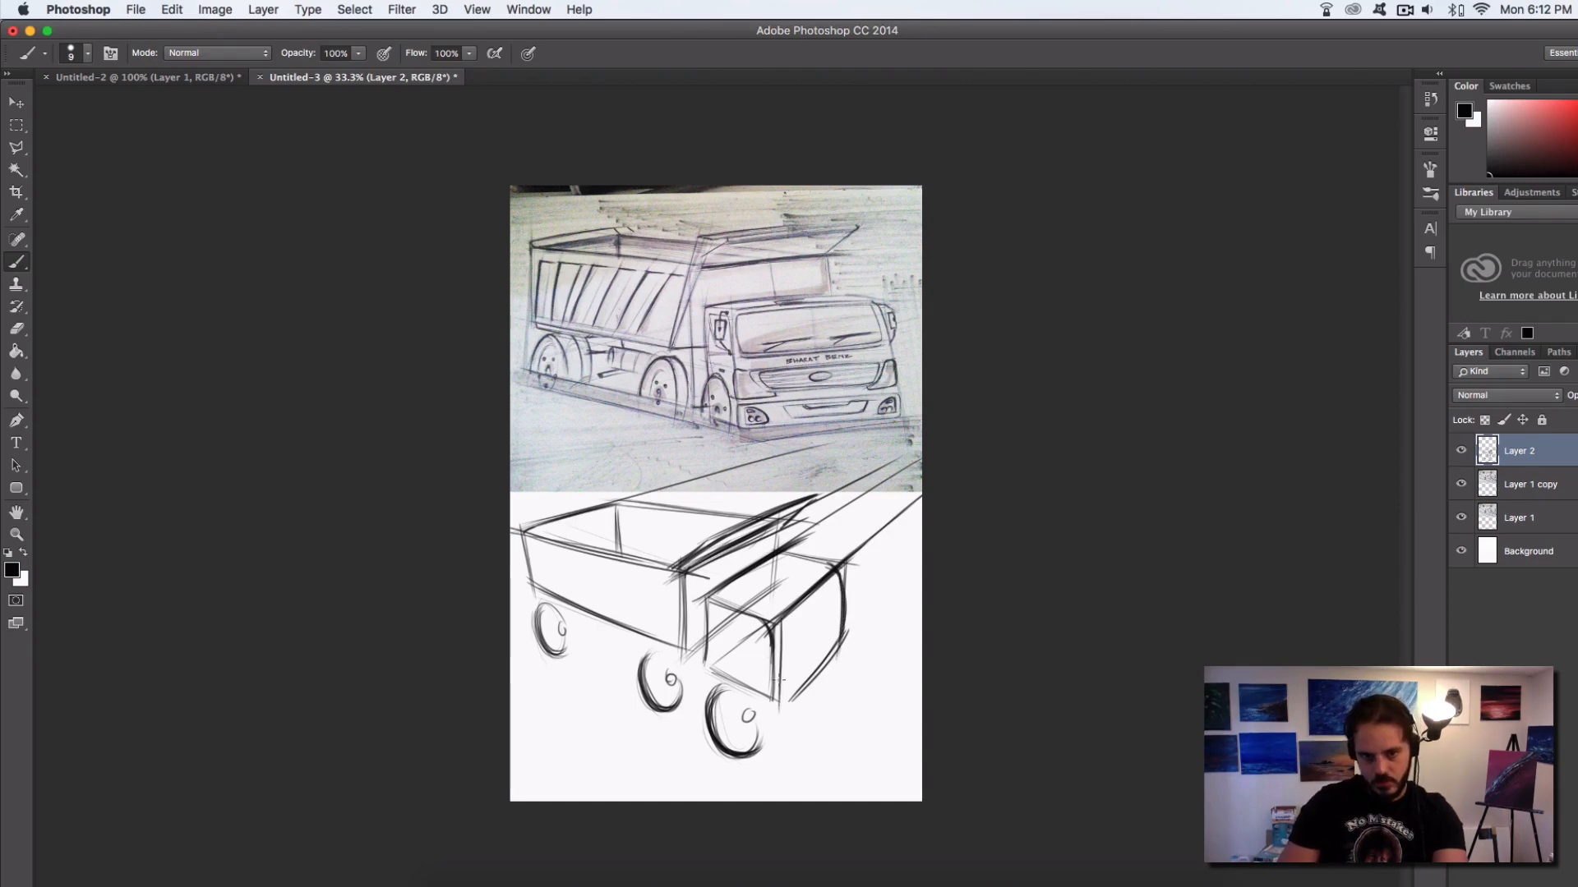
Draw a heavy, slightly curved bottom edge along the cab's front face, redoing the stroke
mouse_move(777, 634)
mouse_down()
mouse_move(780, 713)
mouse_move(844, 649)
mouse_up()
mouse_move(789, 705)
mouse_down()
mouse_move(846, 633)
mouse_move(841, 648)
mouse_up()
key(alt+super+z)
key(alt+super+z)
key(alt+super+z)
drag(779, 709, 839, 653)
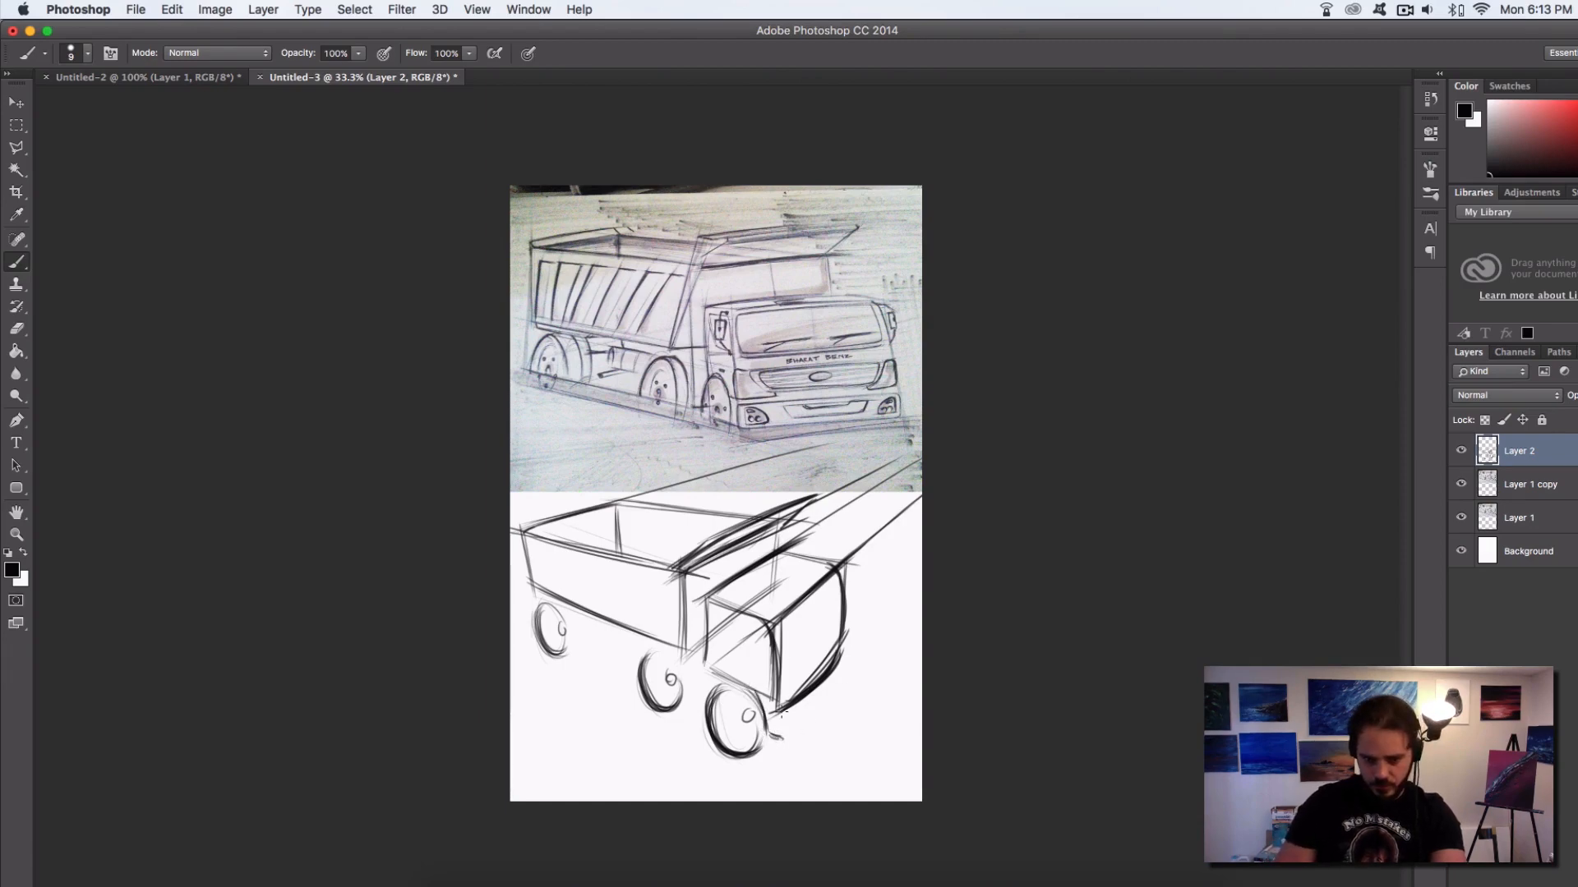
Sketch a curved bumper outline beneath the cab's front face, from its far corner to the front wheel
drag(838, 679, 788, 740)
key(super+z)
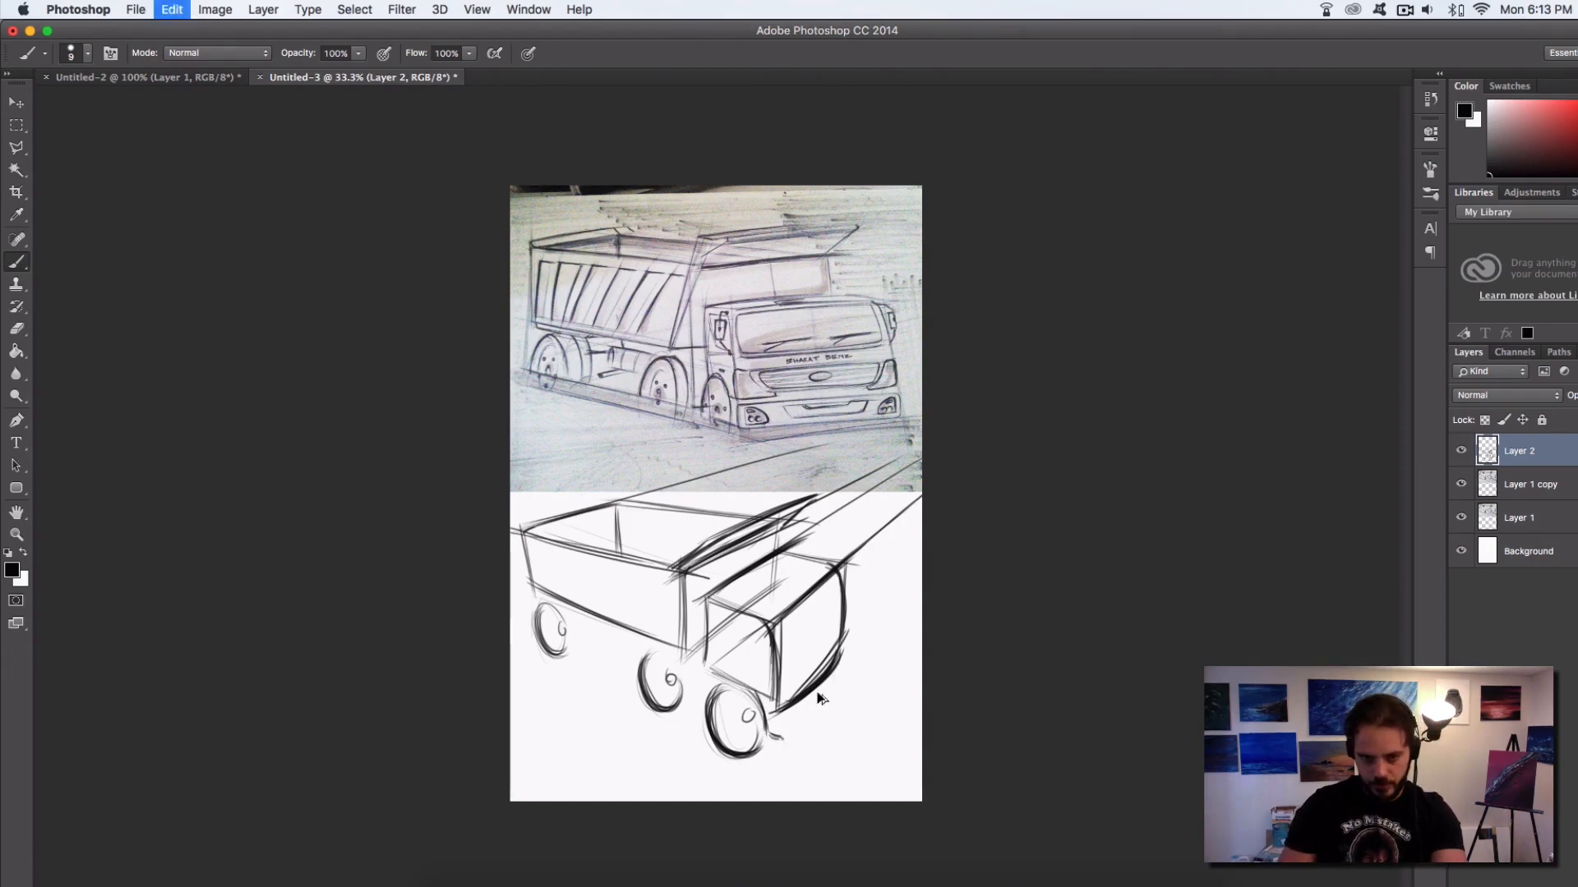
drag(837, 686, 775, 748)
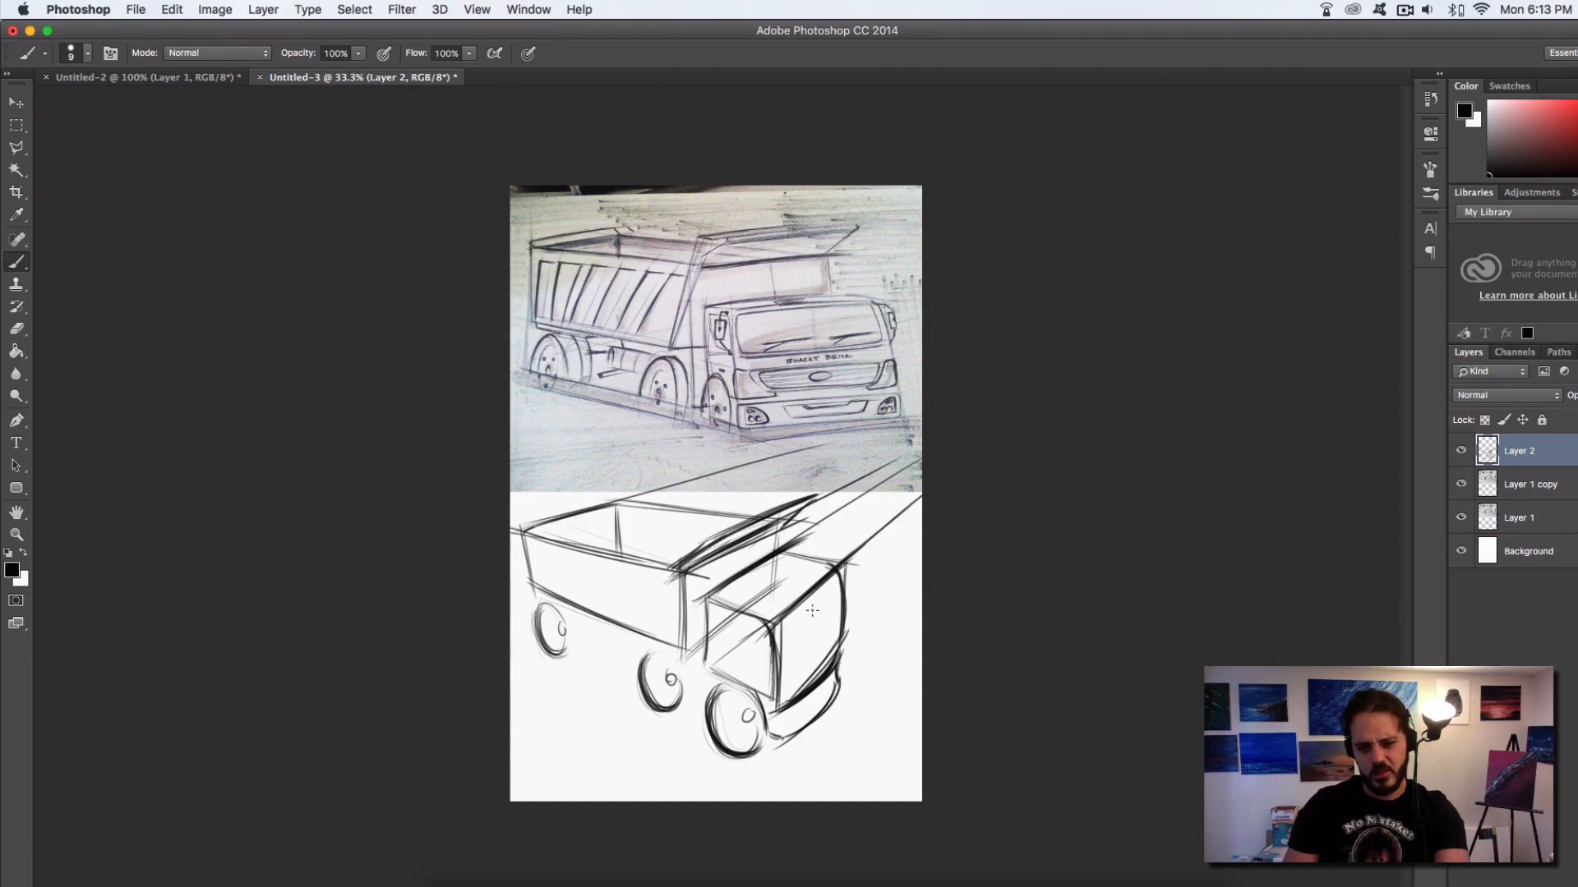
Draw the windshield's curved lower edge across the cab's front, redoing it as needed, and outline the rounded side window
mouse_move(842, 611)
mouse_down()
mouse_move(729, 696)
mouse_move(795, 651)
mouse_move(758, 679)
mouse_up()
key(super+z)
drag(841, 613, 762, 674)
key(super+z)
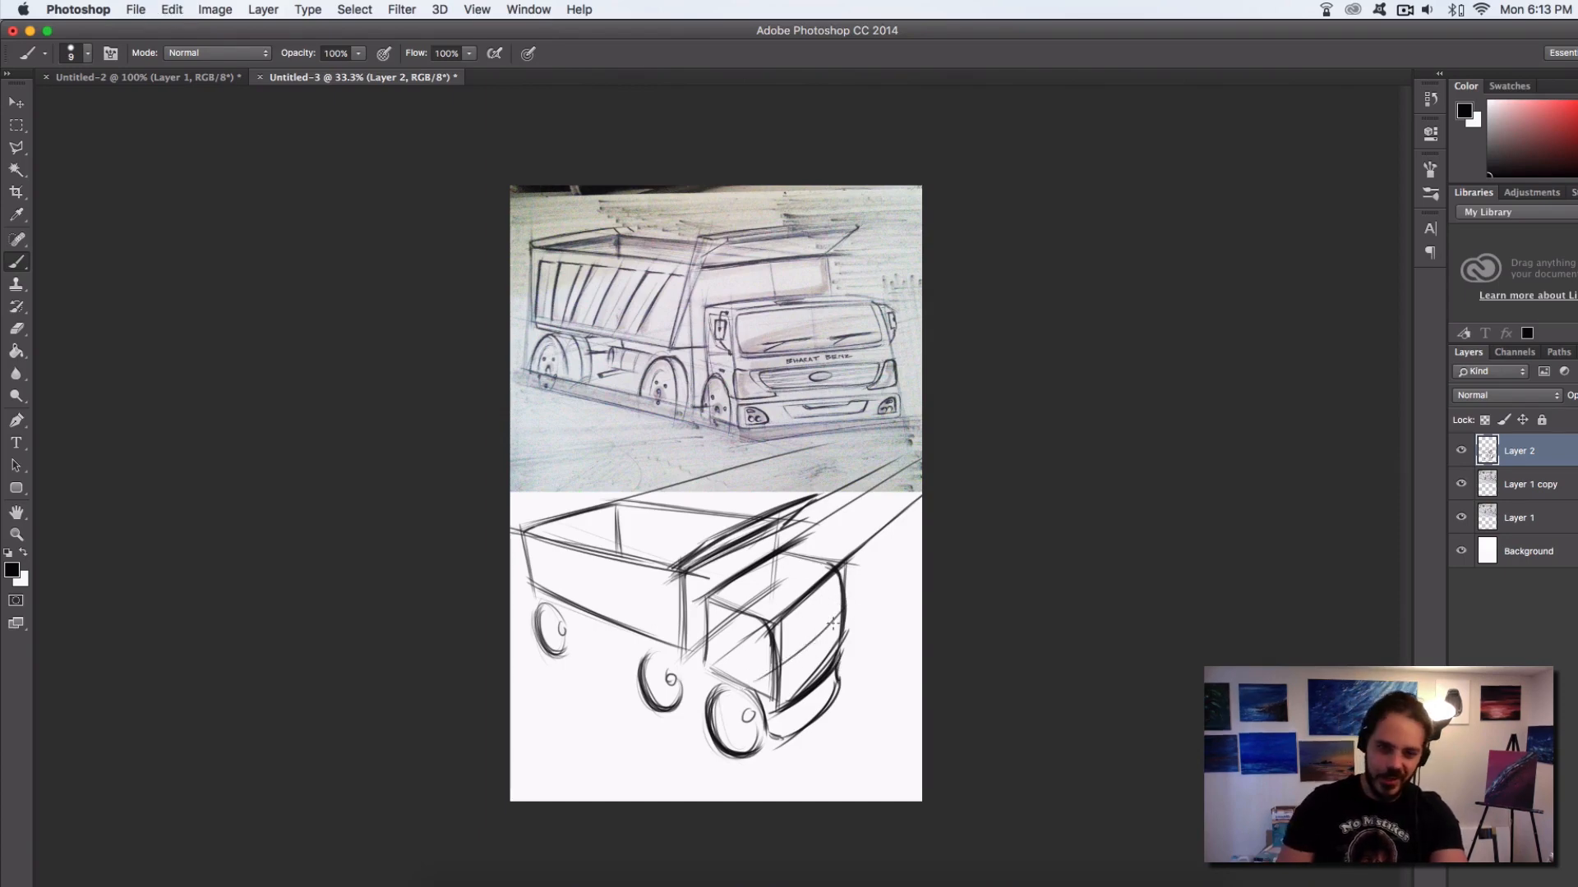
drag(840, 612, 759, 682)
key(super+z)
drag(840, 613, 775, 673)
mouse_move(846, 608)
mouse_down()
mouse_move(763, 681)
mouse_move(724, 636)
mouse_move(722, 602)
mouse_up()
mouse_move(721, 602)
mouse_down()
mouse_move(739, 658)
mouse_move(724, 647)
mouse_move(726, 609)
mouse_move(766, 669)
mouse_up()
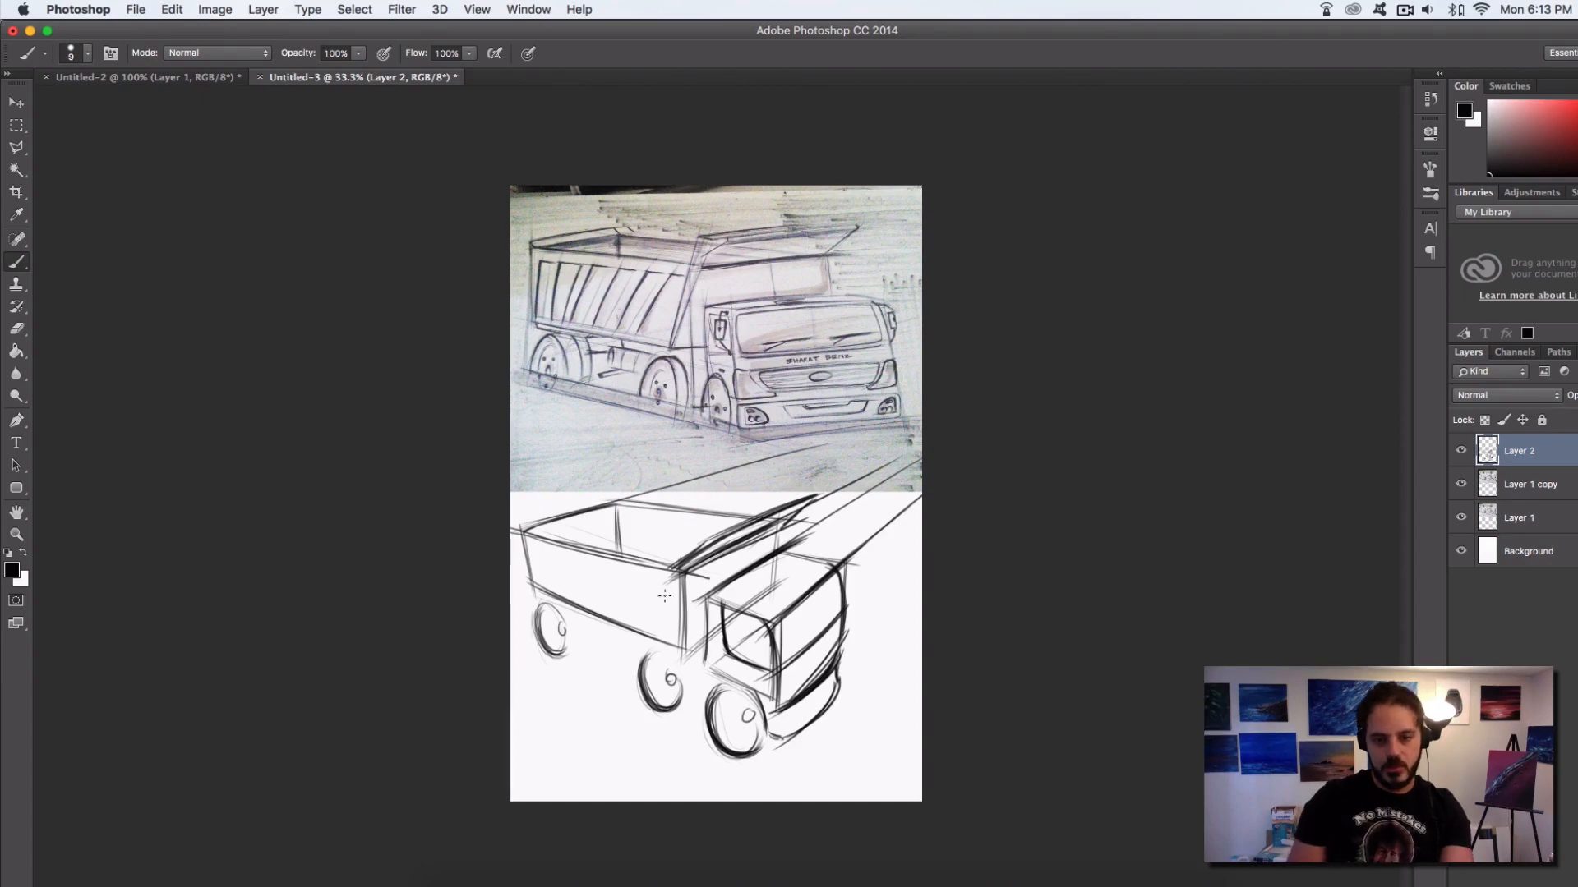
Darken the dump bed's nearest vertical edge and the bottom edge of its long side
drag(679, 582, 682, 658)
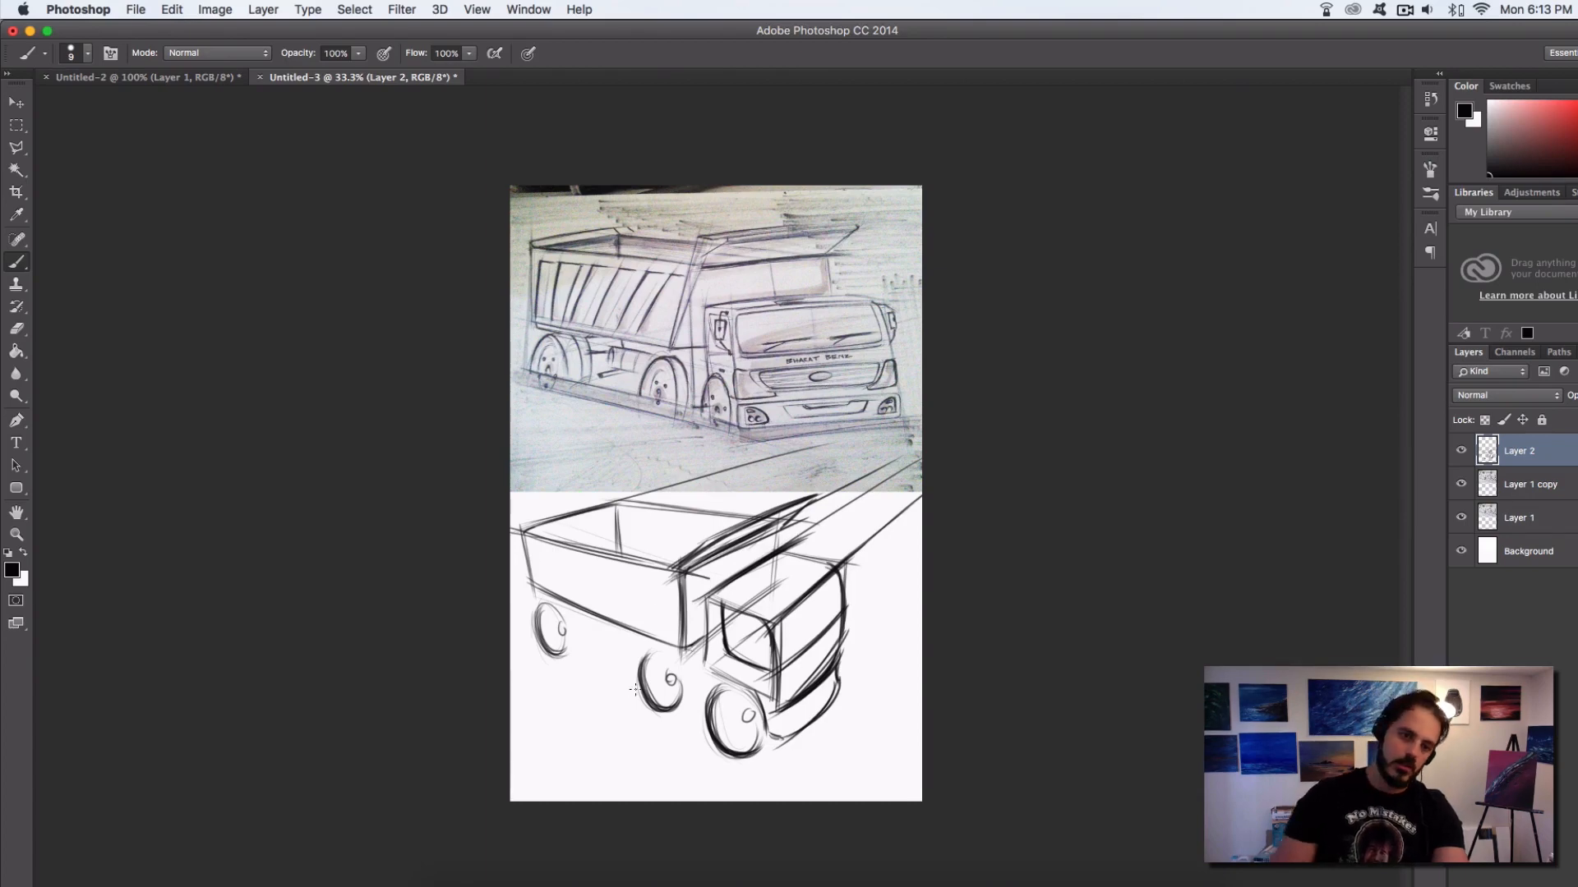
drag(539, 588, 666, 648)
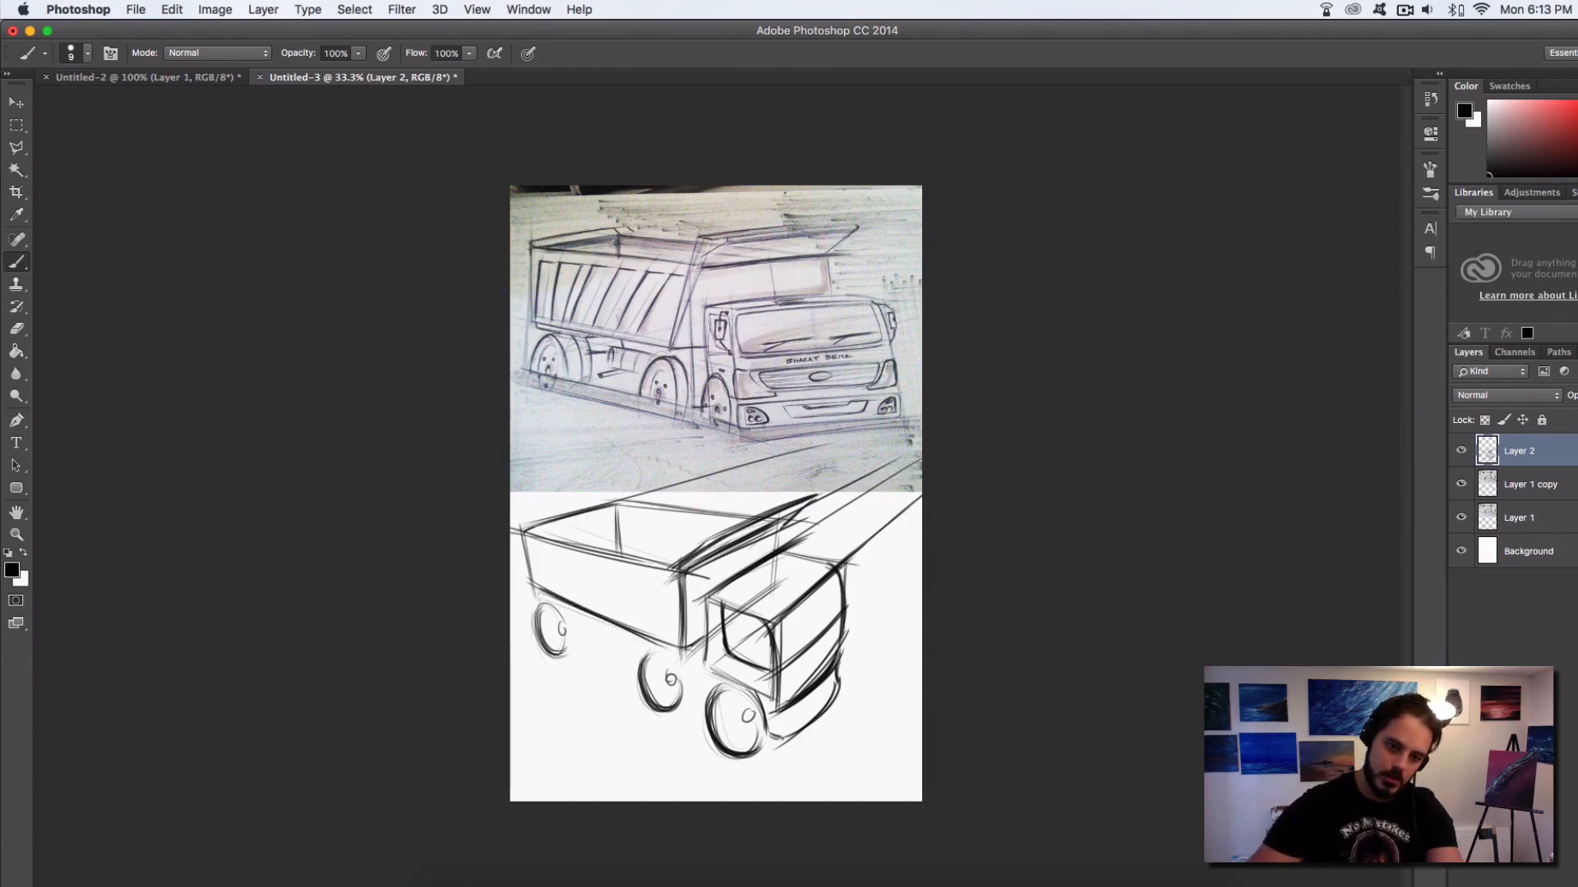
key(super+z)
drag(534, 588, 659, 647)
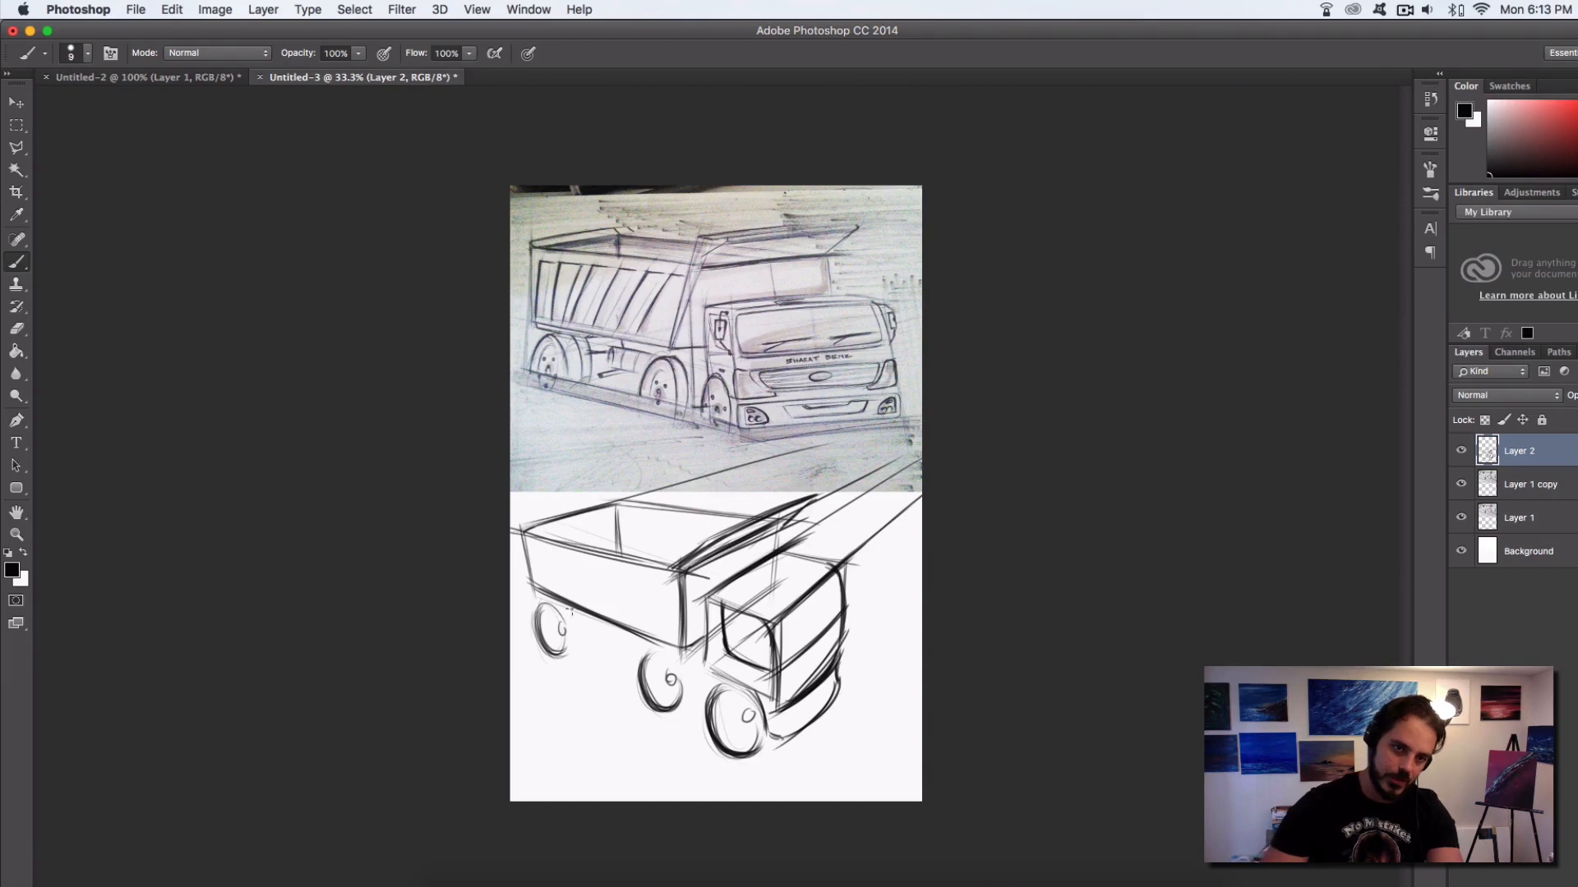
Try adding an outer arc to the rear wheel to suggest its thickness
drag(562, 629, 585, 644)
drag(564, 607, 579, 645)
key(super+z)
key(super+z)
key(super+z)
key(super+z)
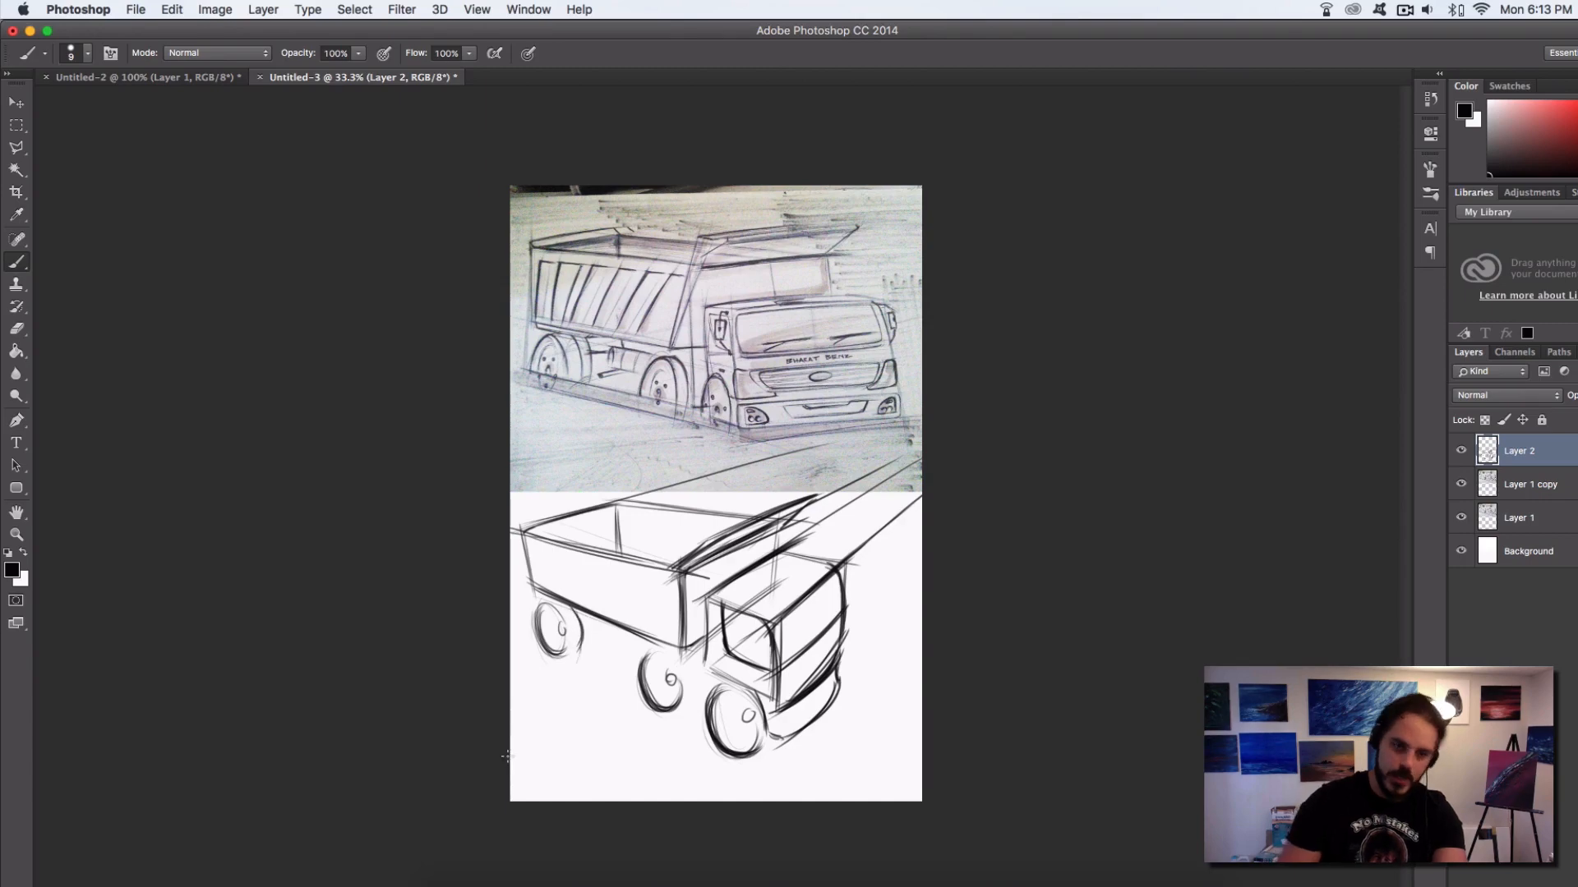
key(super+z)
key(super+z)
key(super+z)
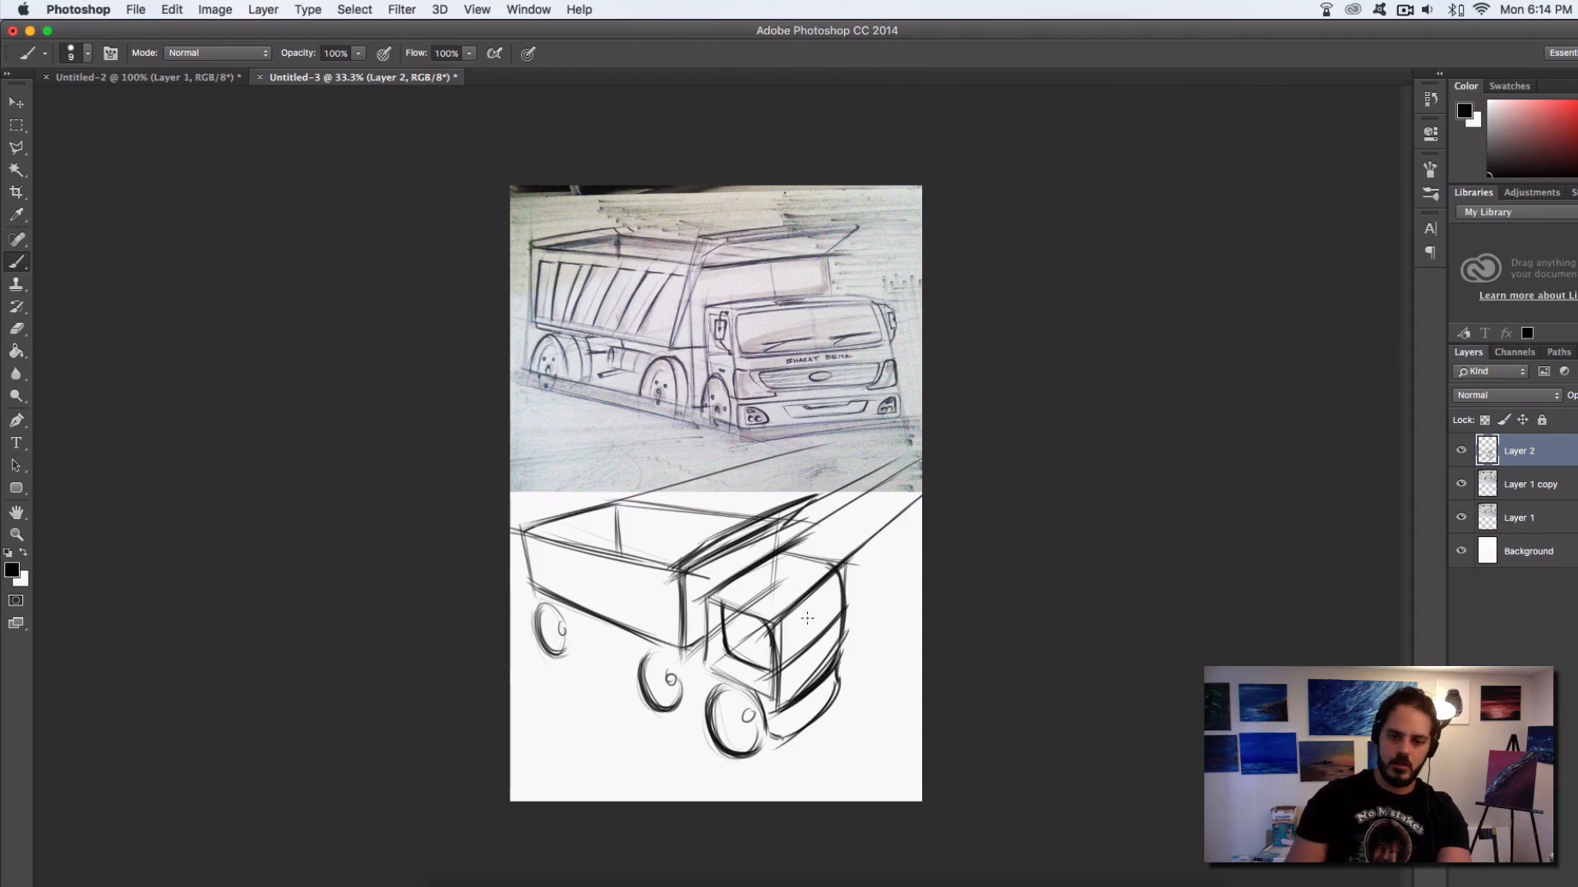
Add a vertical windshield divider, reinforce the bumper's curve, and darken the rear edge of the cab's side
mouse_move(811, 606)
mouse_down()
mouse_move(823, 672)
mouse_move(776, 675)
mouse_move(812, 652)
mouse_up()
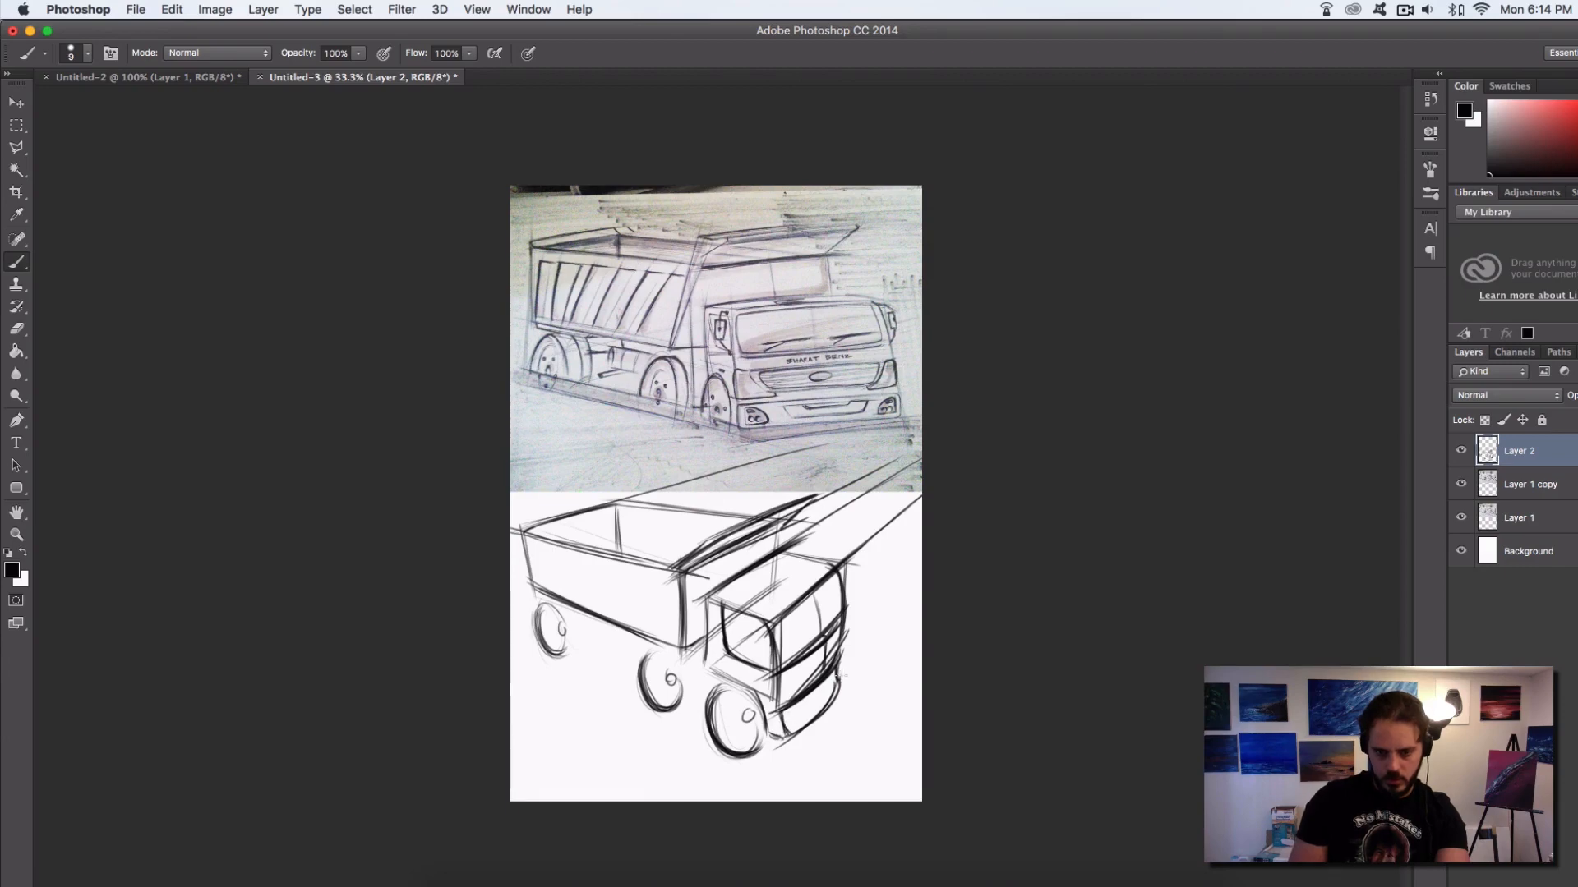
mouse_move(837, 667)
mouse_down()
mouse_move(802, 733)
mouse_move(777, 737)
mouse_up()
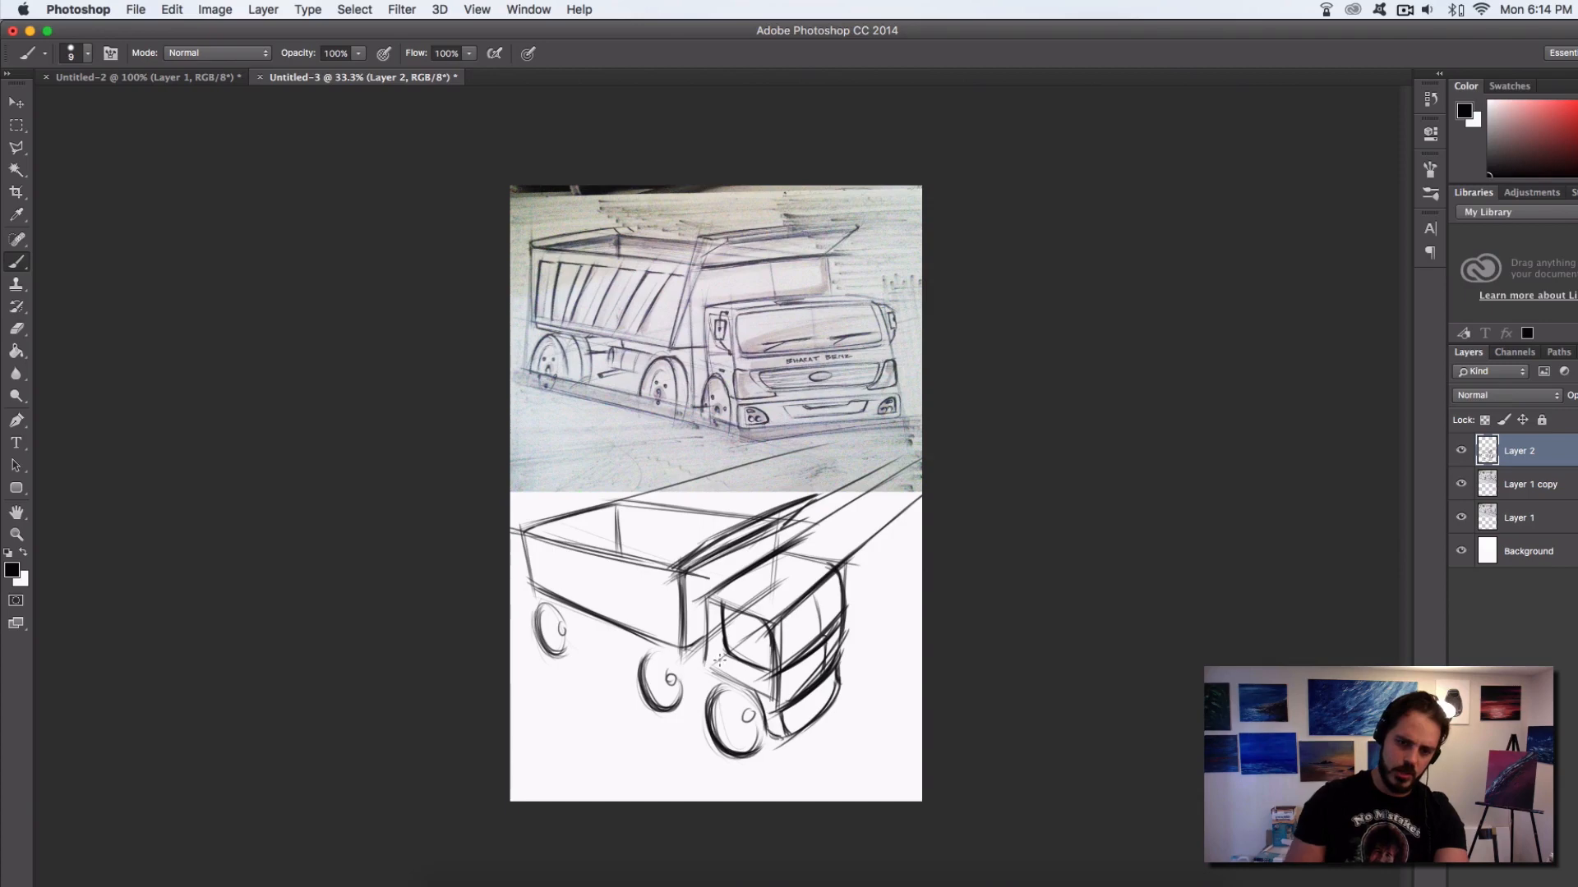
mouse_move(709, 649)
mouse_down()
mouse_move(714, 671)
mouse_move(704, 601)
mouse_up()
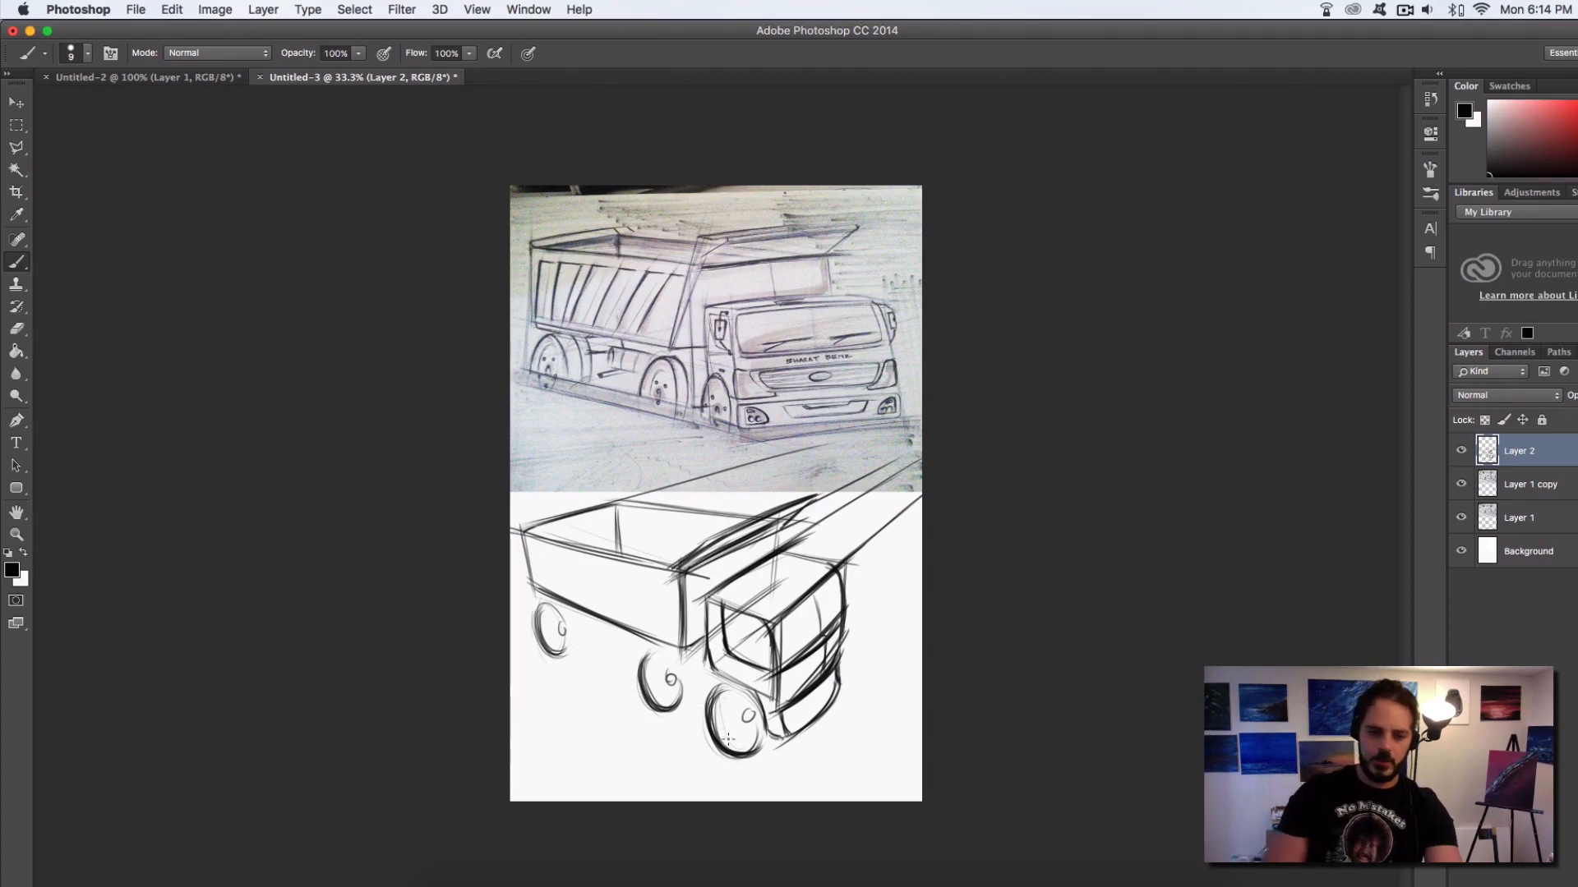
mouse_move(724, 704)
mouse_down()
mouse_move(739, 742)
mouse_move(764, 744)
mouse_up()
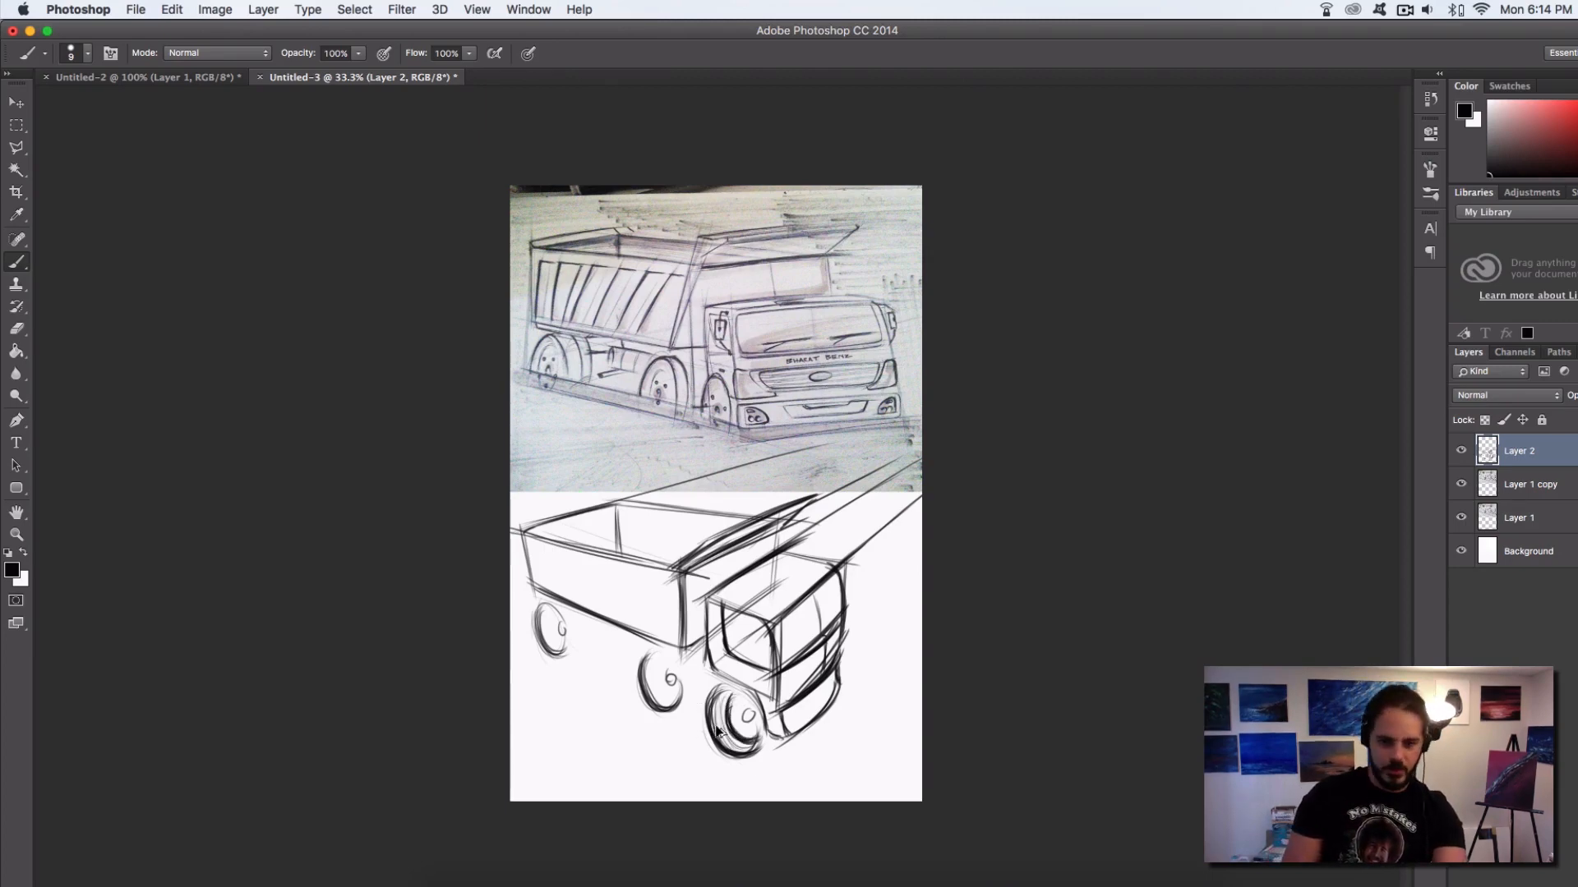
key(alt+super+z)
key(alt+super+z)
key(alt+super+z)
key(alt+super+z)
key(alt+super+z)
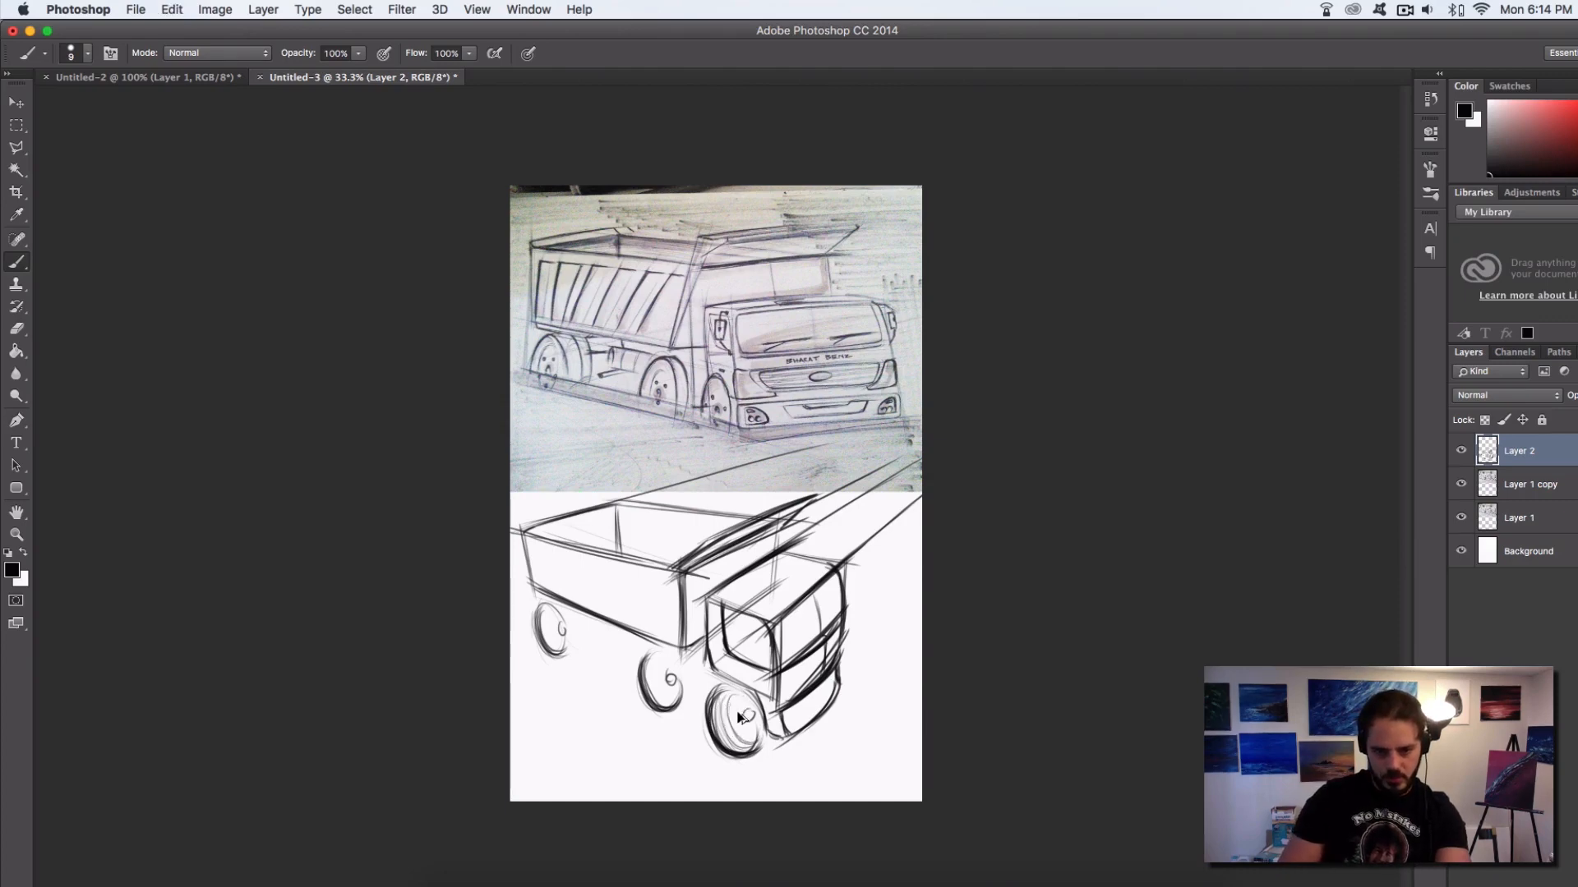
key(alt+super+z)
key(alt+super+z)
Darken the inner rim arc and hub of the front wheel and add a thickness arc to the rearmost wheel
drag(733, 708, 753, 733)
mouse_move(730, 703)
mouse_down()
mouse_move(758, 733)
mouse_move(761, 689)
mouse_move(692, 670)
mouse_move(725, 743)
mouse_move(739, 697)
mouse_up()
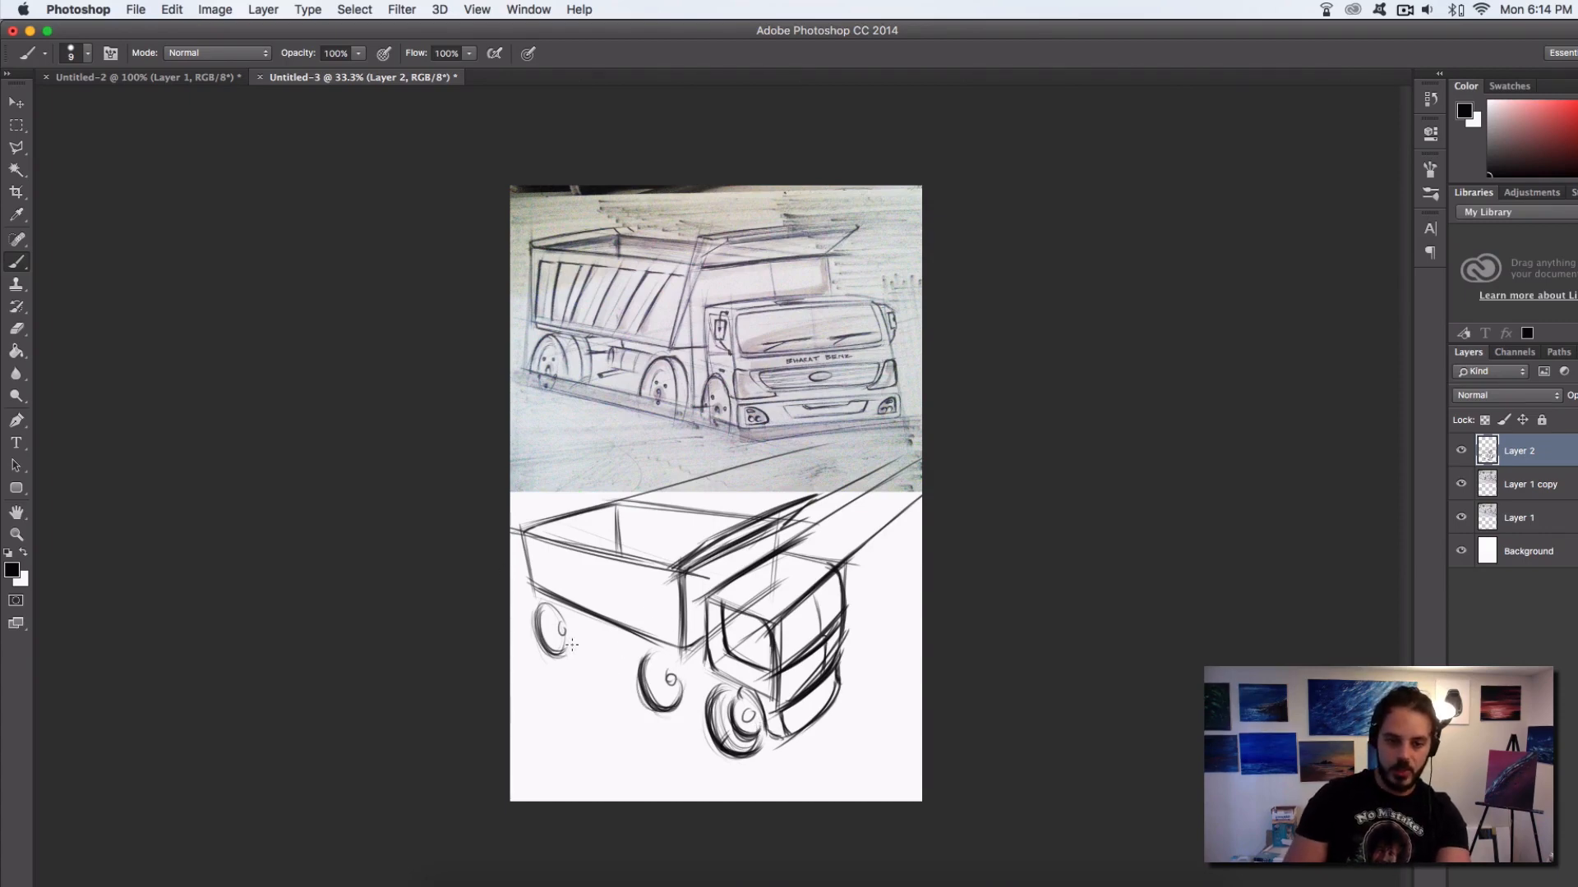
mouse_move(547, 606)
mouse_down()
mouse_move(563, 651)
mouse_move(579, 618)
mouse_move(556, 619)
mouse_move(583, 632)
mouse_move(574, 616)
mouse_move(644, 701)
mouse_move(578, 638)
mouse_move(553, 657)
mouse_move(586, 645)
mouse_up()
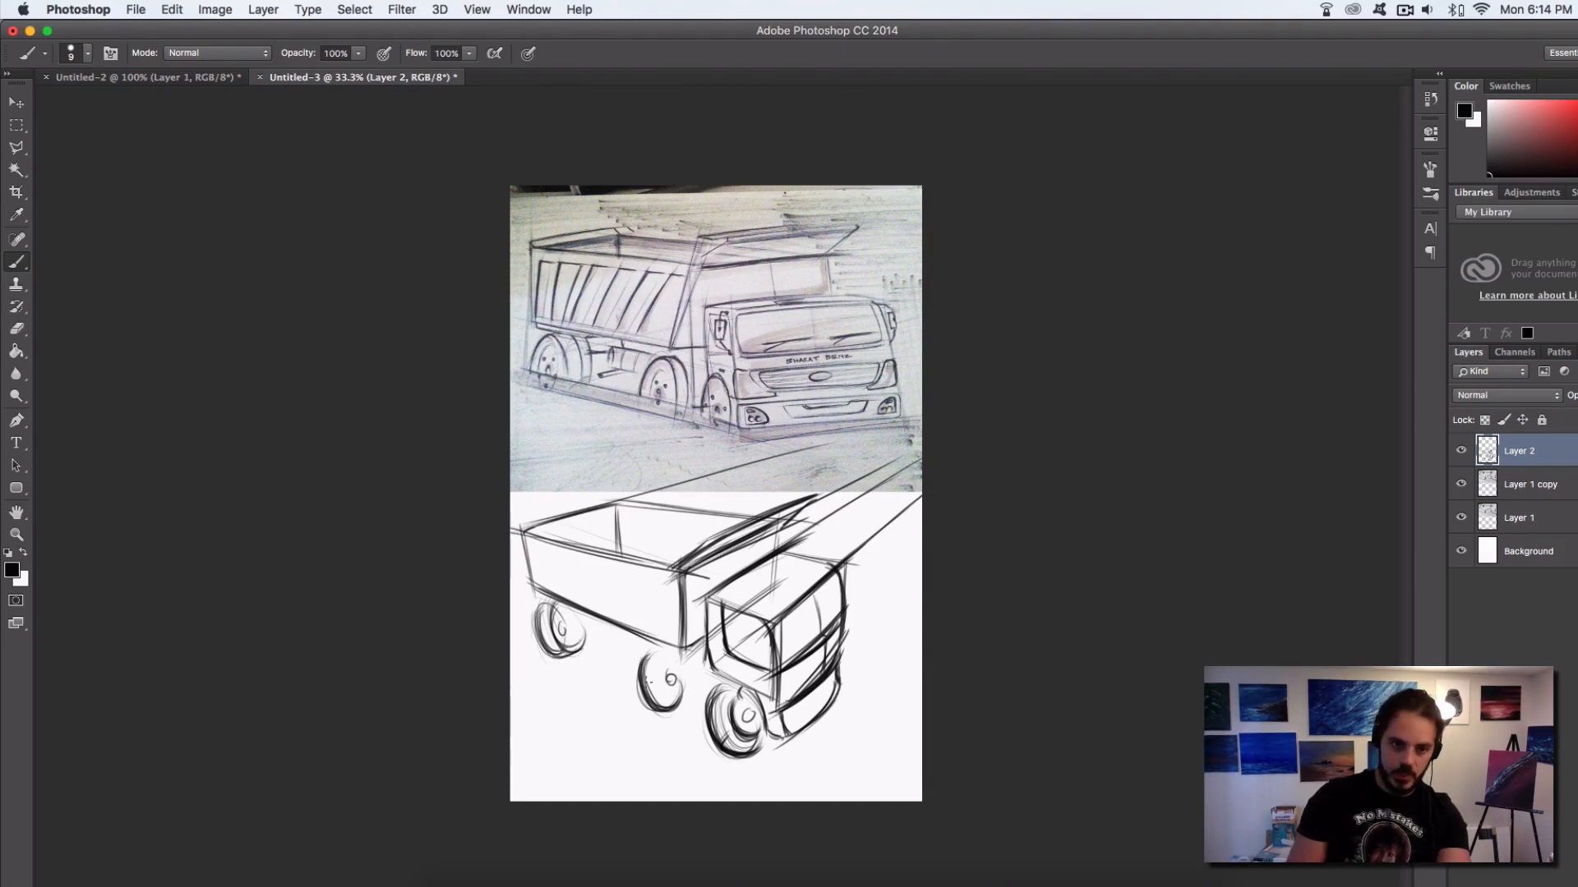
drag(649, 667, 680, 701)
drag(650, 656, 651, 699)
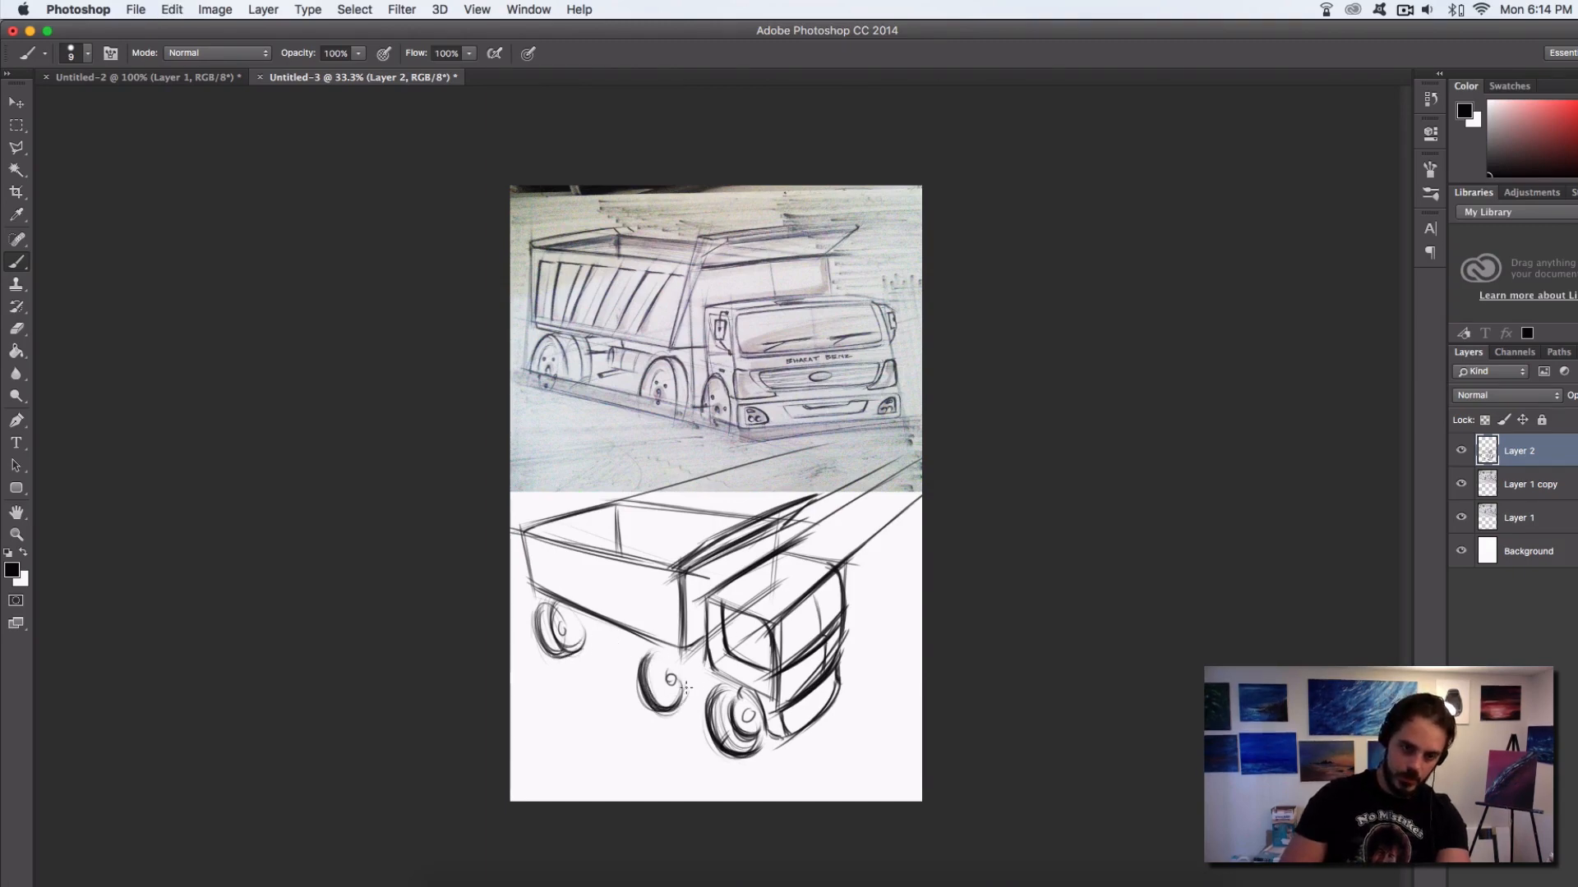
key(super+alt+z)
key(super+alt+z)
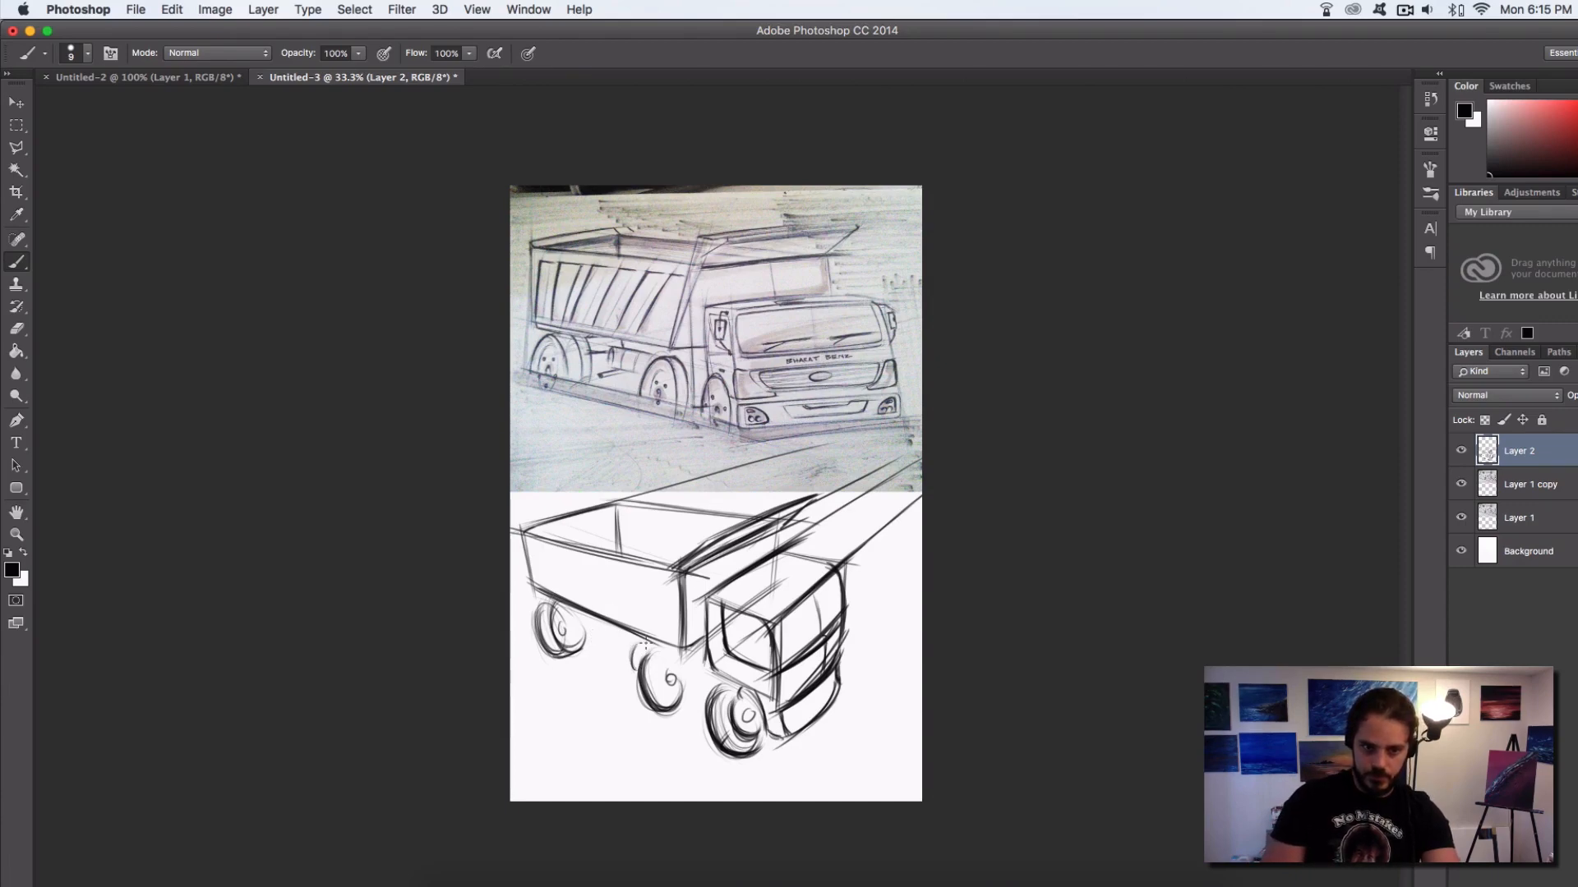
Sketch a cylindrical tank between the rearmost and middle wheels, and try an inner rim arc on the middle wheel
mouse_move(587, 619)
mouse_down()
mouse_move(634, 667)
mouse_move(587, 644)
mouse_move(633, 667)
mouse_move(588, 635)
mouse_move(600, 632)
mouse_move(636, 666)
mouse_up()
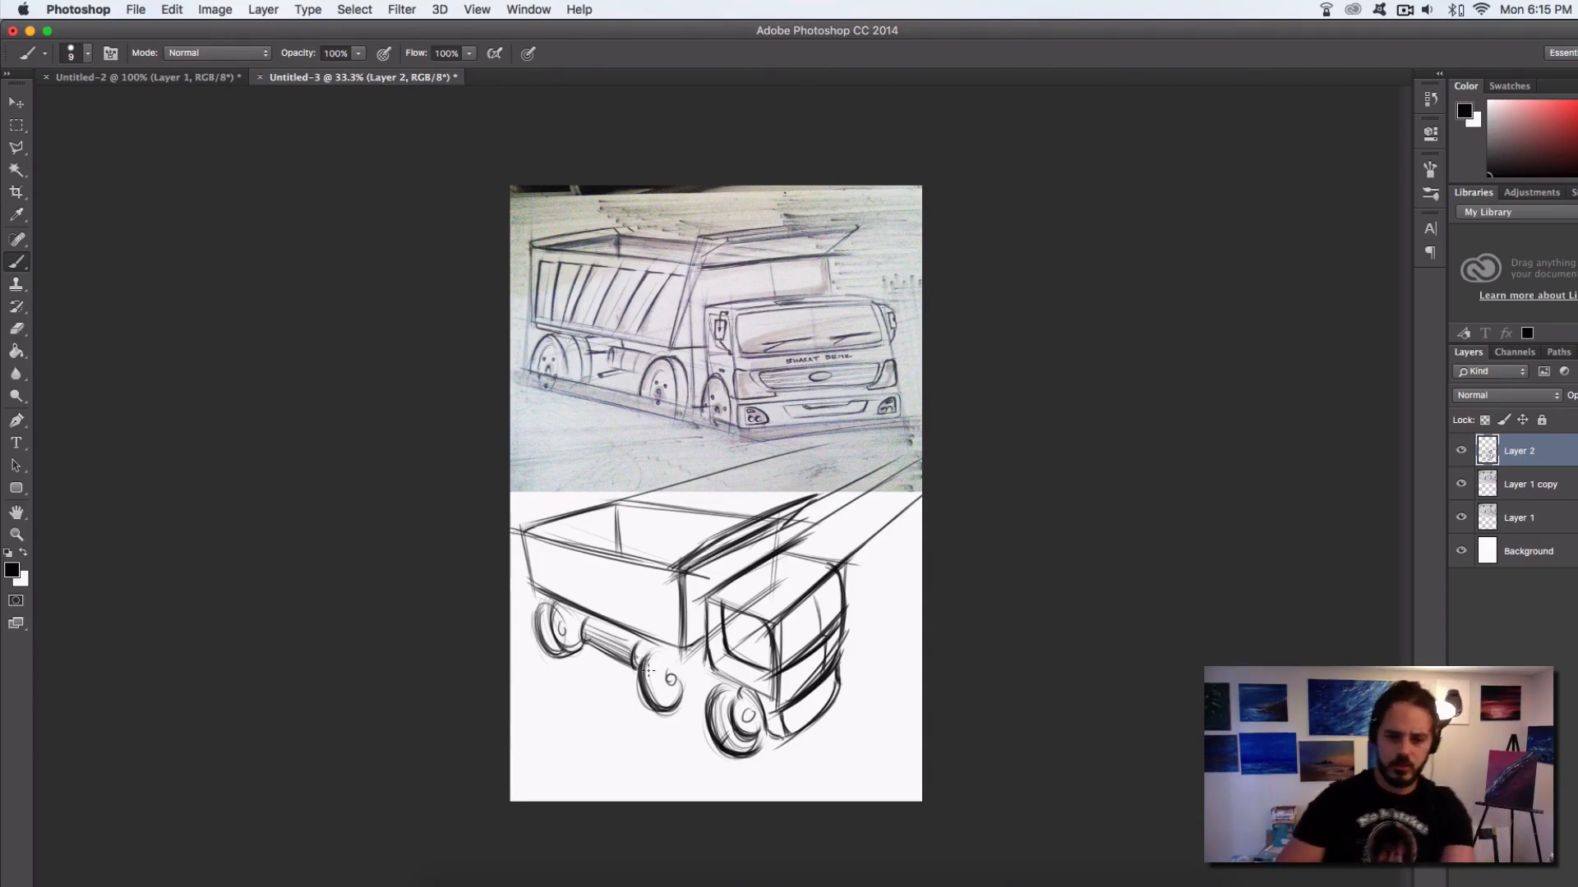
mouse_move(650, 671)
mouse_down()
mouse_move(668, 719)
mouse_move(687, 705)
mouse_move(644, 653)
mouse_move(649, 687)
mouse_move(685, 687)
mouse_move(654, 660)
mouse_move(657, 684)
mouse_move(687, 702)
mouse_move(692, 686)
mouse_move(650, 670)
mouse_move(692, 697)
mouse_up()
key(alt+super+z)
key(alt+super+z)
key(alt+super+z)
Reinforce the rim arcs on the rearmost and front wheels and add an inner line along the dump bed's rim
mouse_move(557, 649)
mouse_down()
mouse_move(541, 608)
mouse_move(567, 649)
mouse_move(555, 622)
mouse_up()
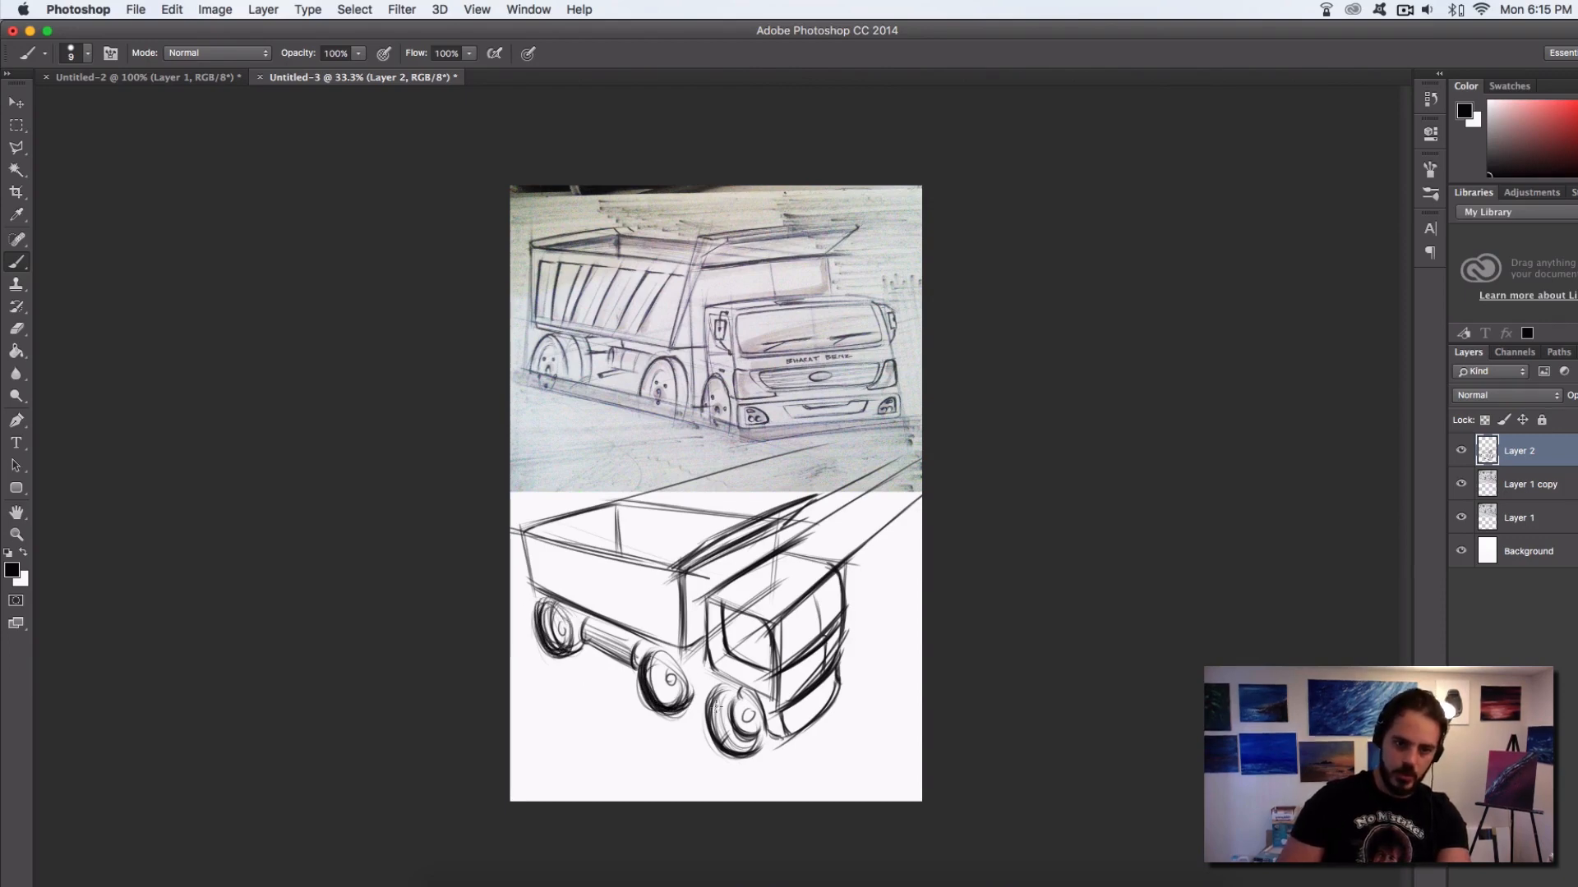
drag(721, 702, 759, 749)
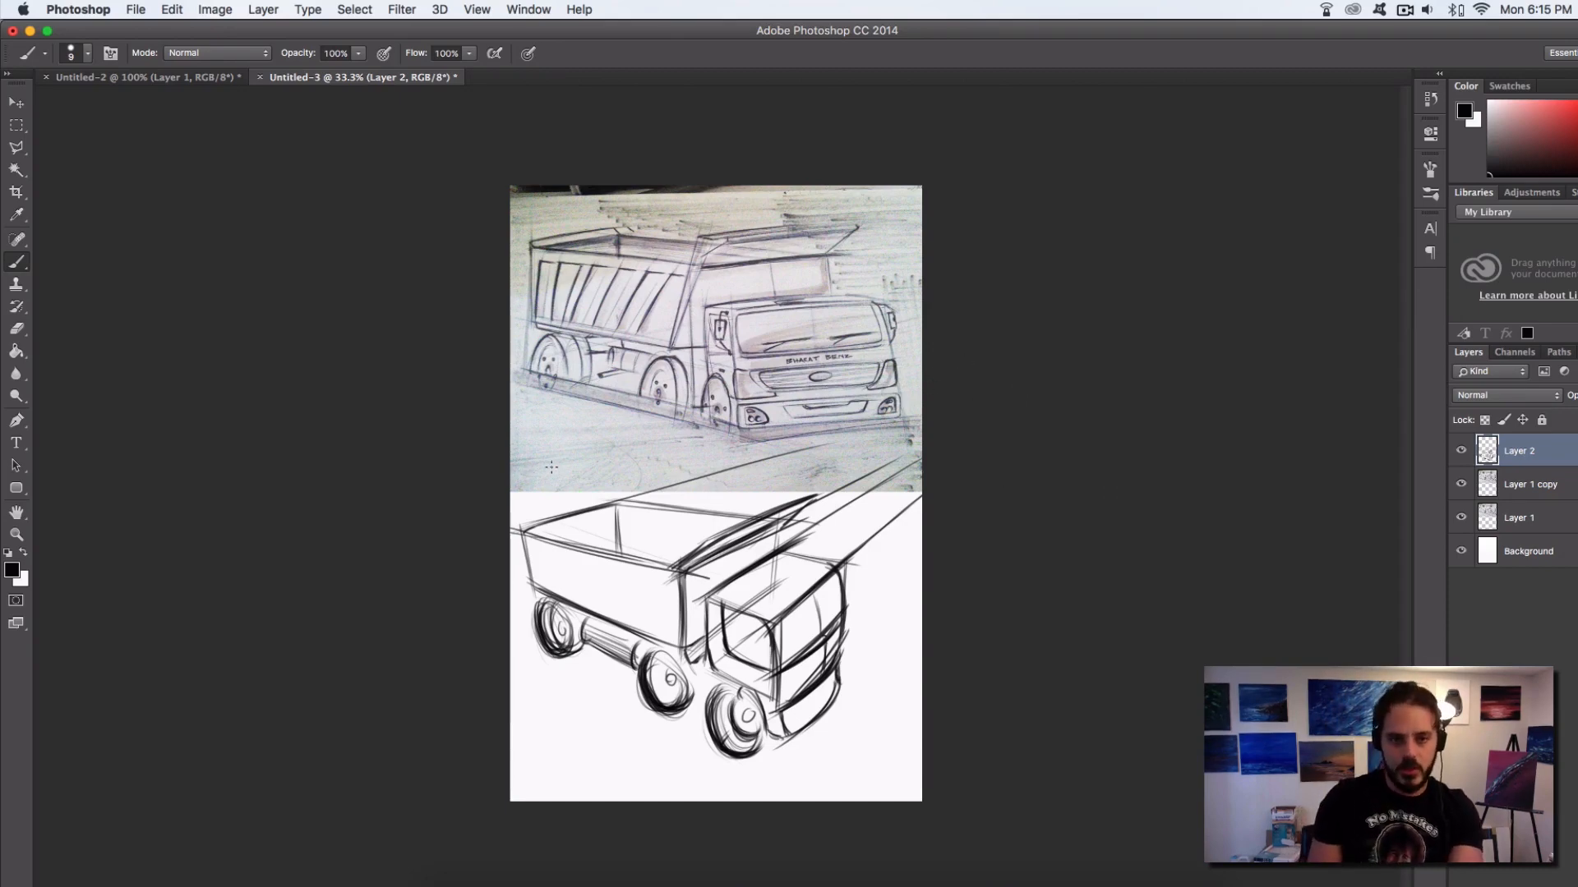
drag(526, 534, 618, 507)
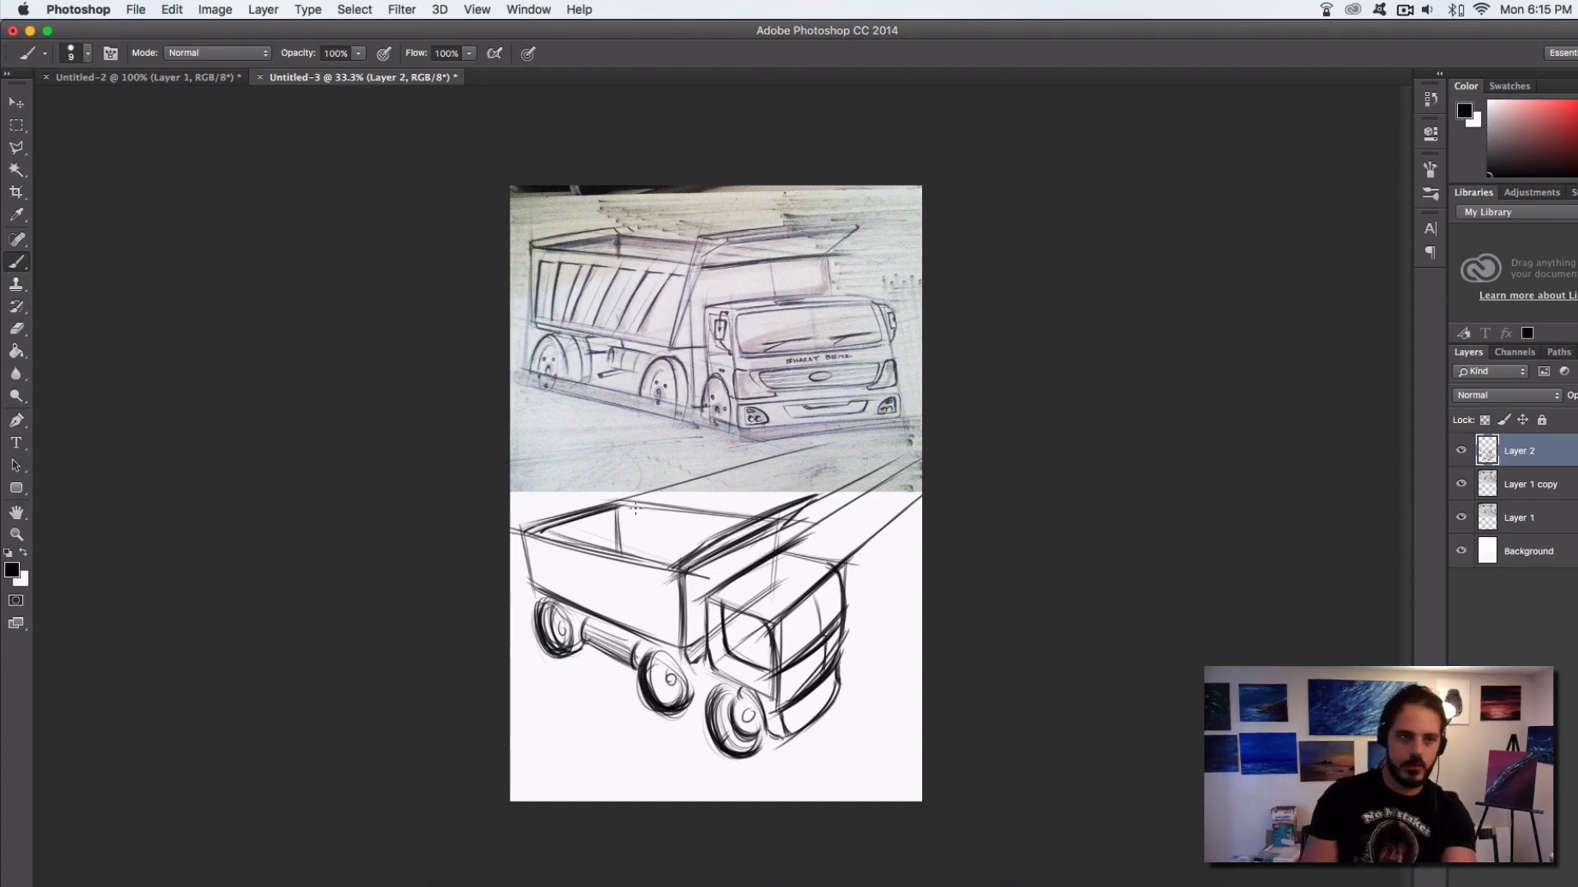
Switch to the Untitled-2 car image, choose bright green as the paint colour, and paint an arrow pointing at the rear spoiler
click(160, 77)
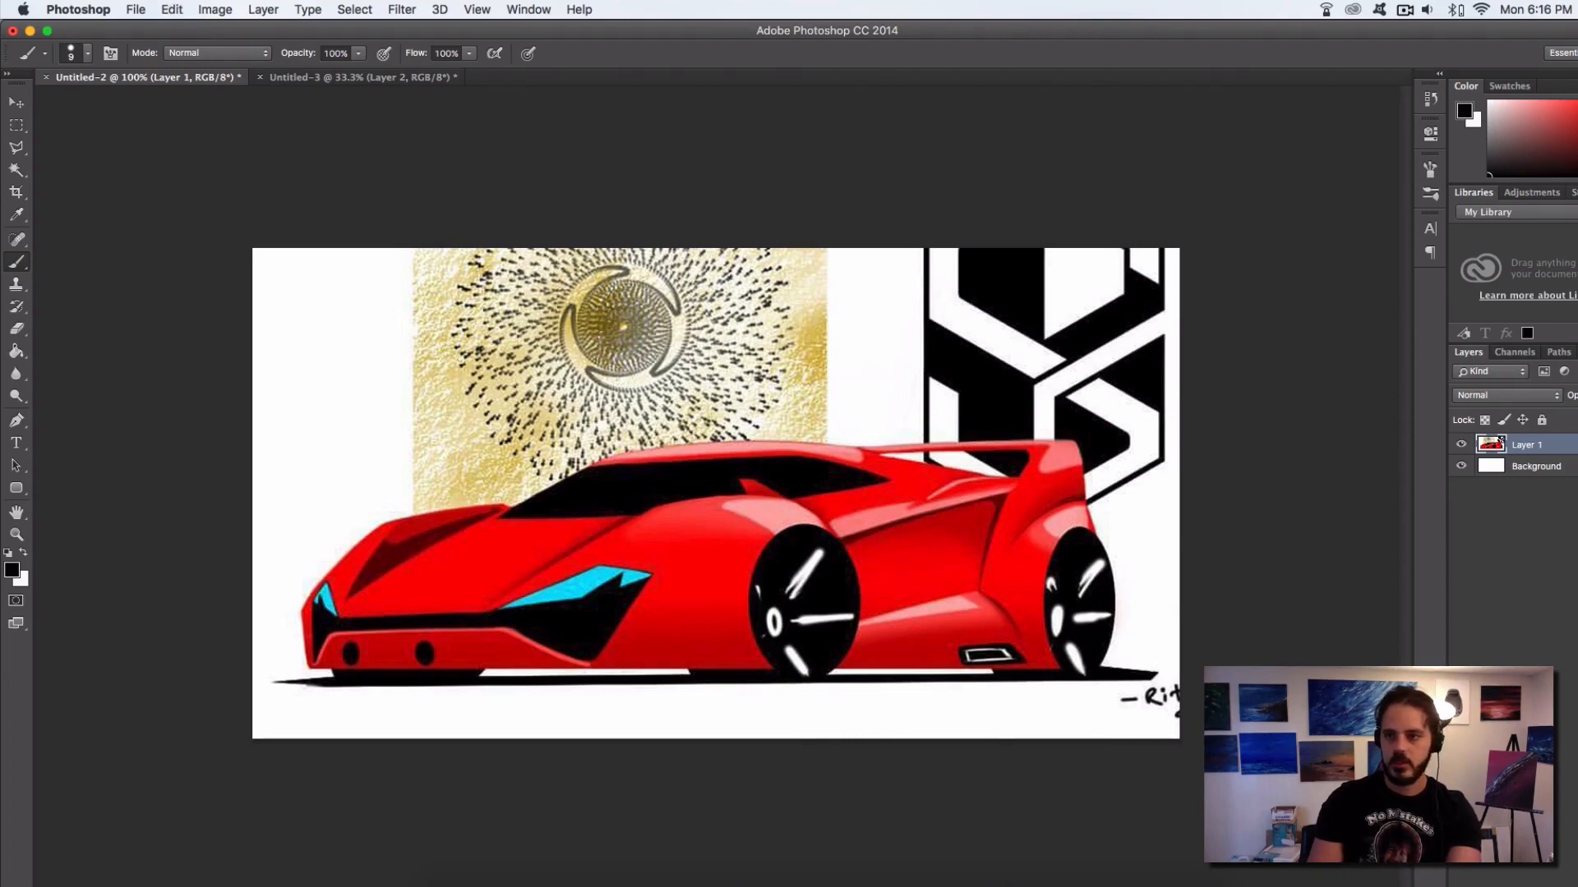
click(1576, 145)
click(1570, 121)
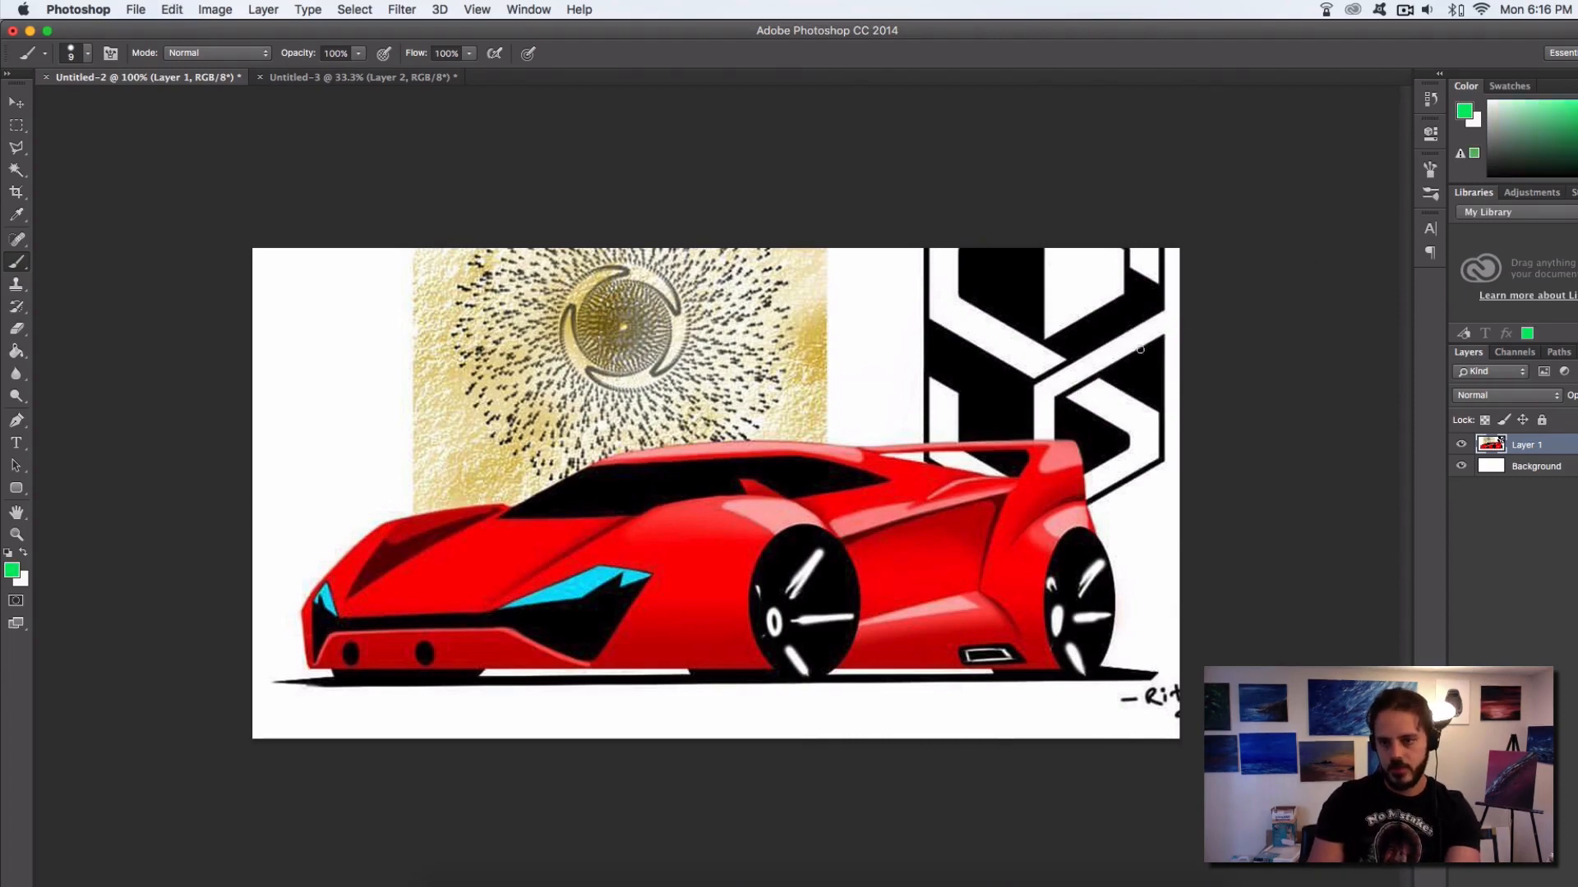
mouse_move(1155, 340)
mouse_down()
mouse_move(1047, 419)
mouse_move(1071, 414)
mouse_move(1059, 391)
mouse_move(1074, 422)
mouse_move(1163, 359)
mouse_up()
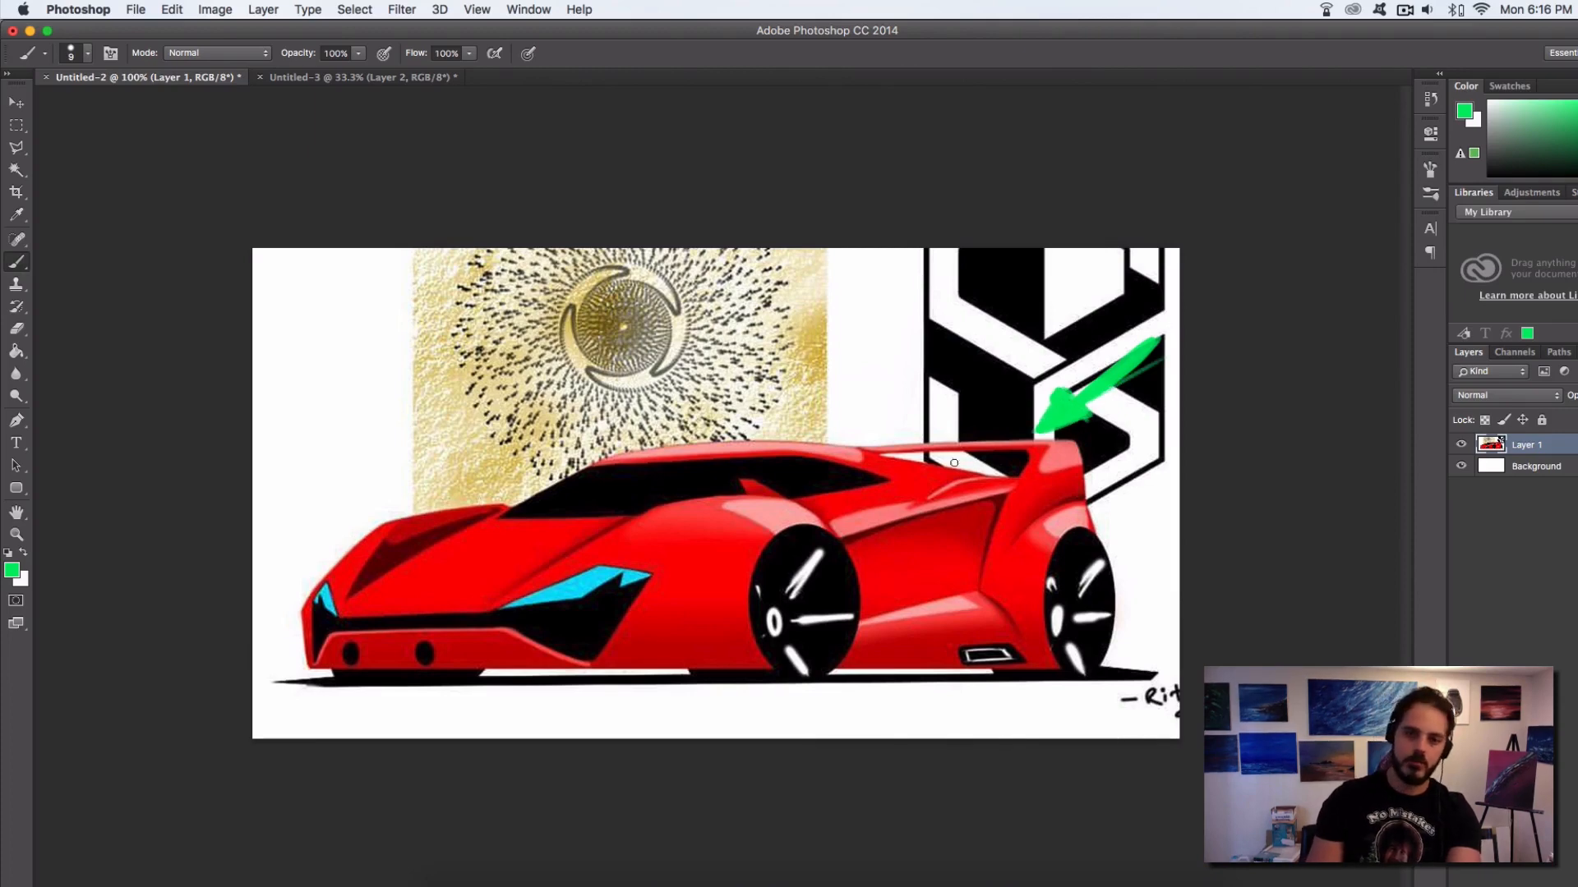
Circle the pink highlights on the front fender, side crease, lower side, rear wheel arch and spoiler, and undo the circles
drag(785, 477, 800, 511)
drag(978, 478, 986, 506)
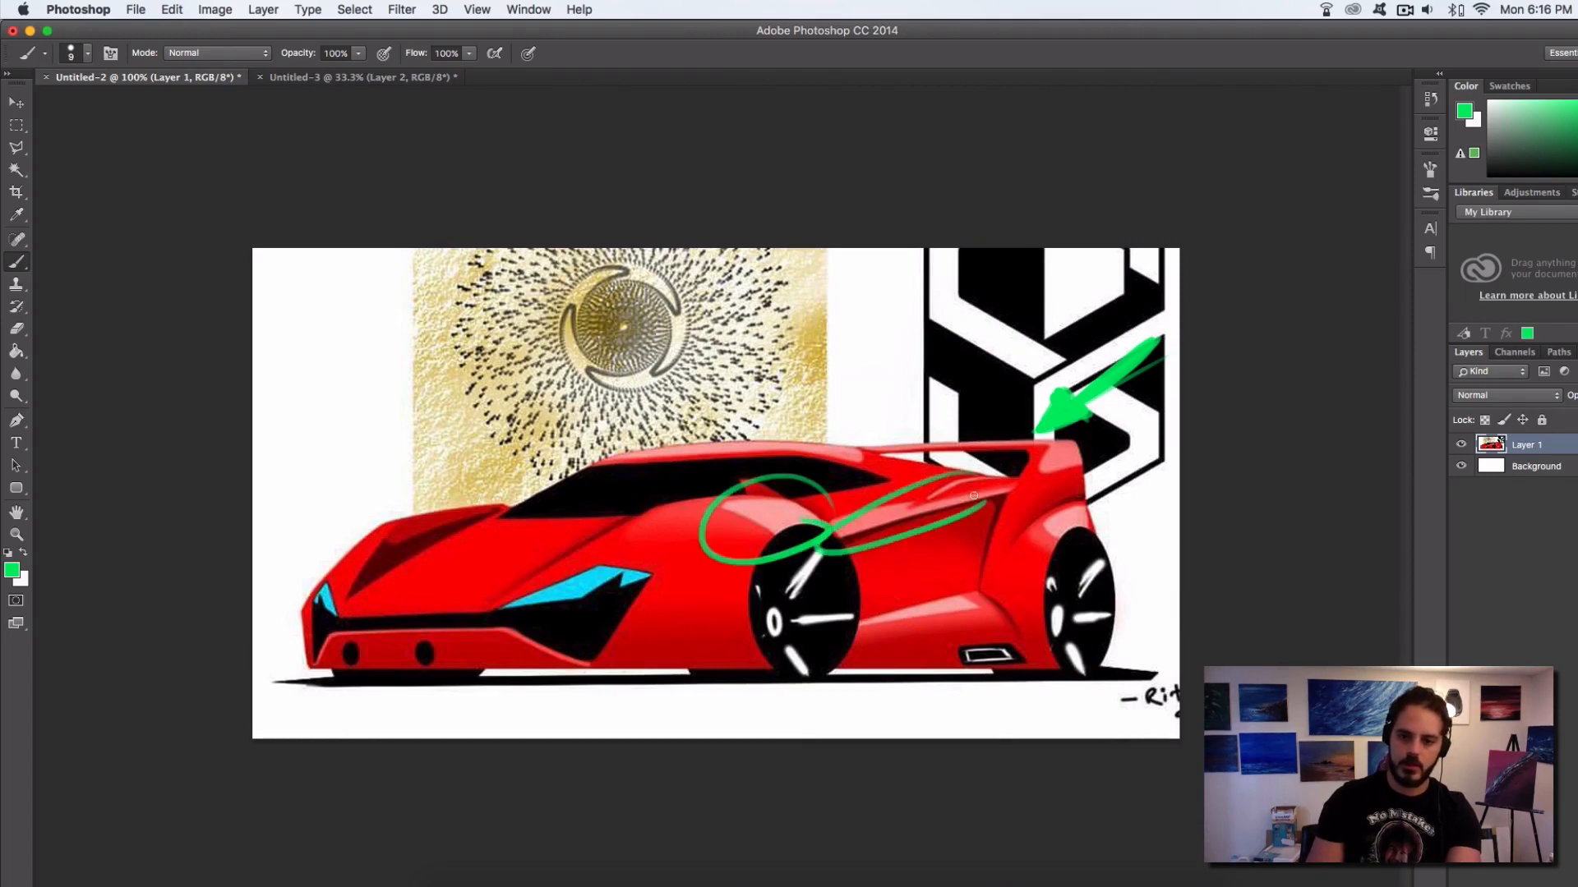
drag(1084, 511, 1068, 534)
mouse_move(1006, 573)
mouse_down()
mouse_move(912, 590)
mouse_move(929, 610)
mouse_up()
drag(1058, 447, 1052, 465)
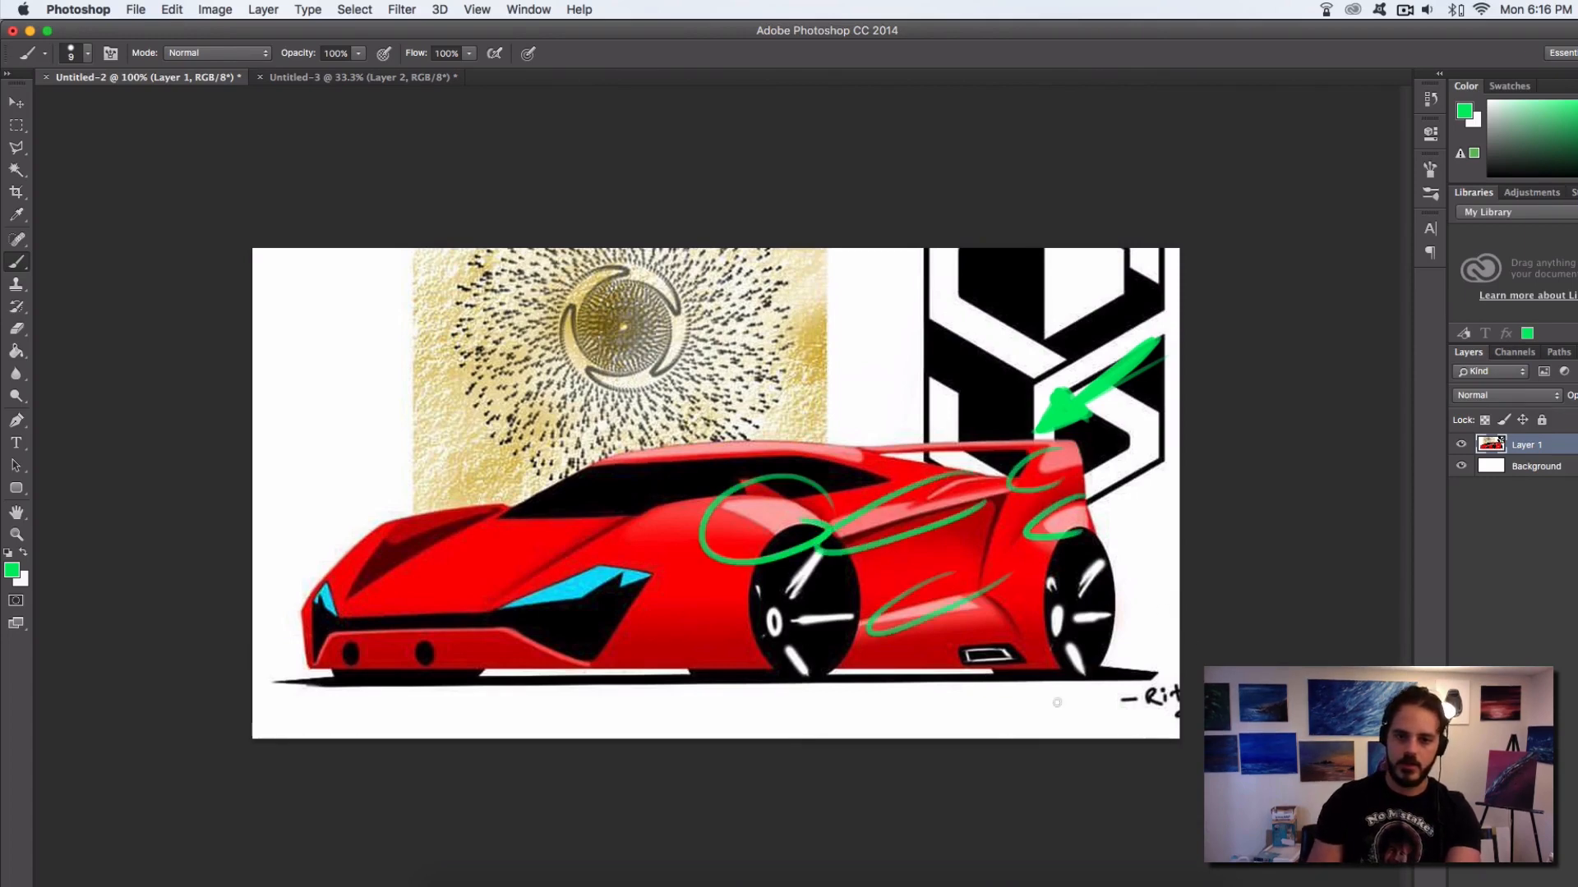
key(super+alt+z)
key(super+alt+z)
key(super+alt+z)
key(super+alt+z)
key(super+alt+z)
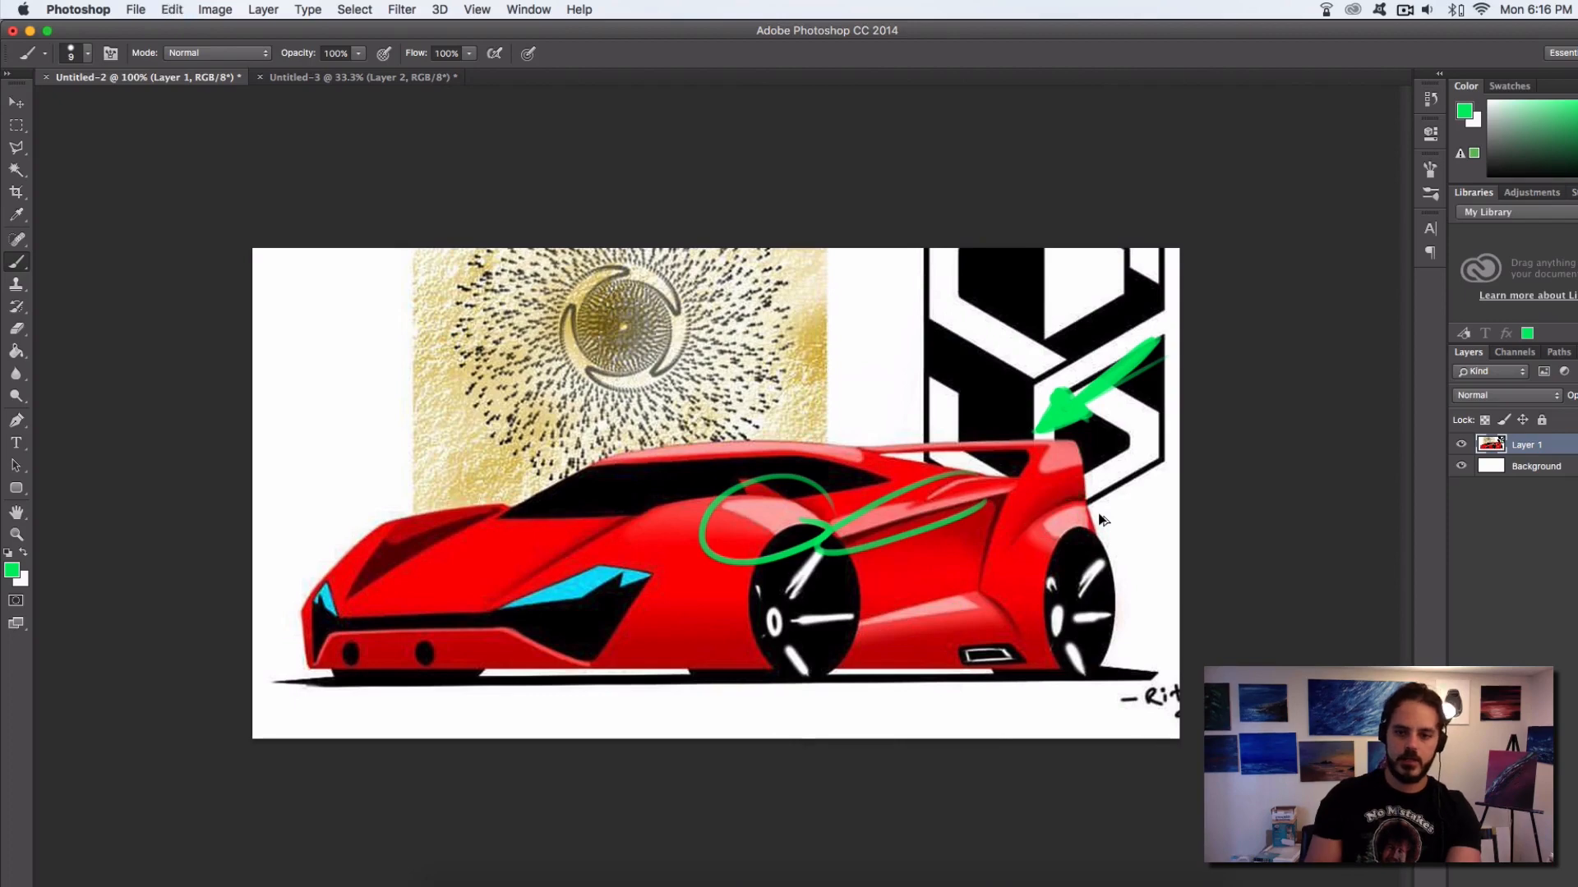
key(super+alt+z)
Try marking the dark triangular facet on the car's hood in green and undo the mark
mouse_move(471, 500)
mouse_down()
mouse_move(382, 590)
mouse_move(493, 511)
mouse_up()
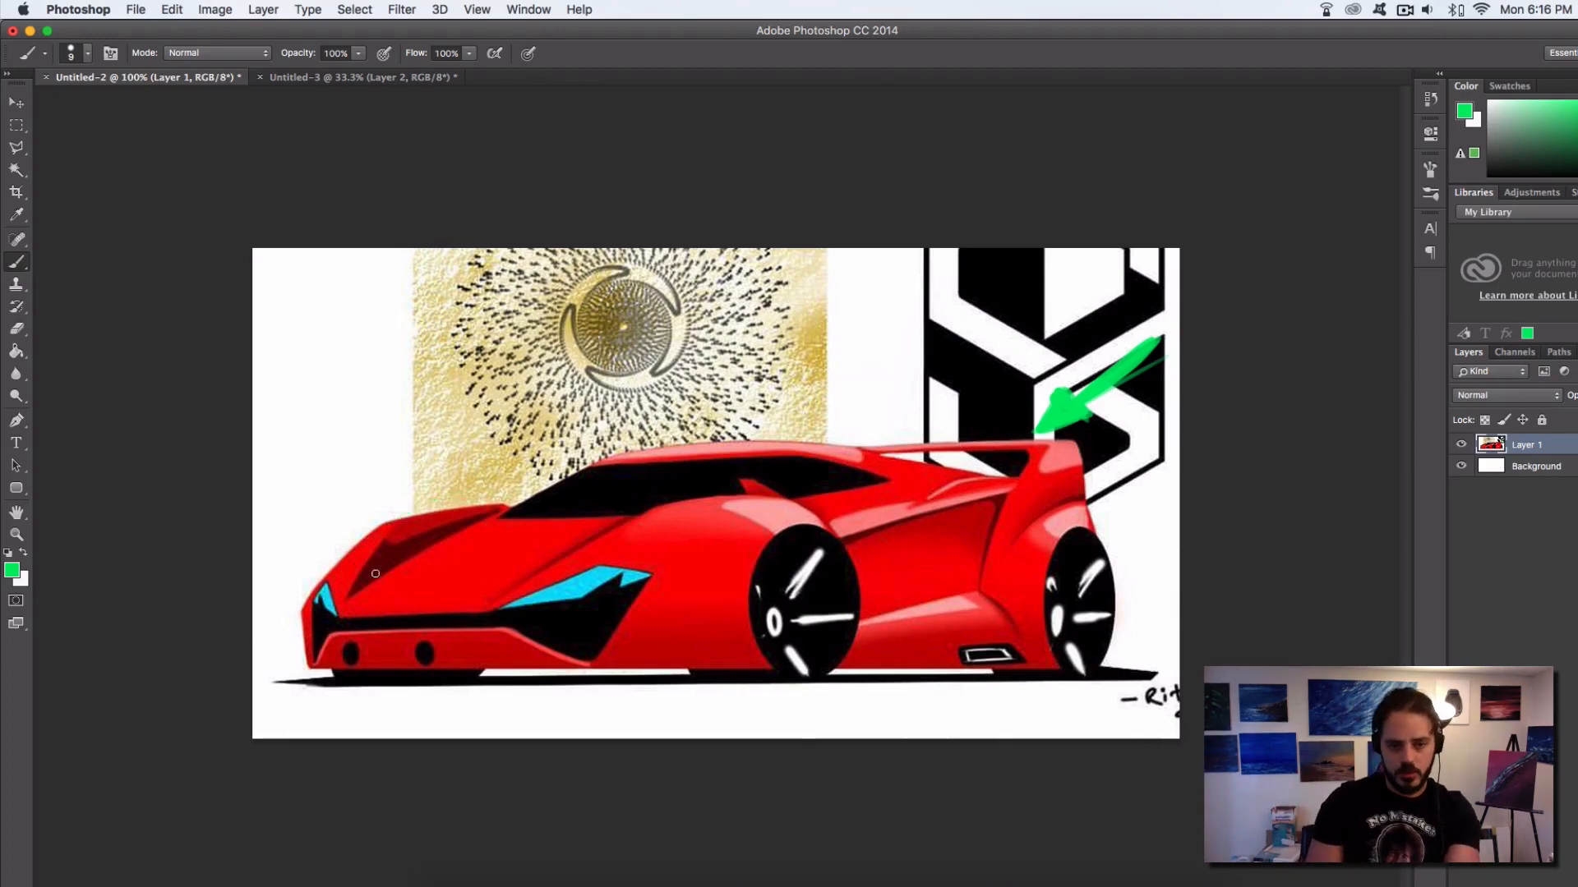
drag(444, 496, 465, 526)
key(super+z)
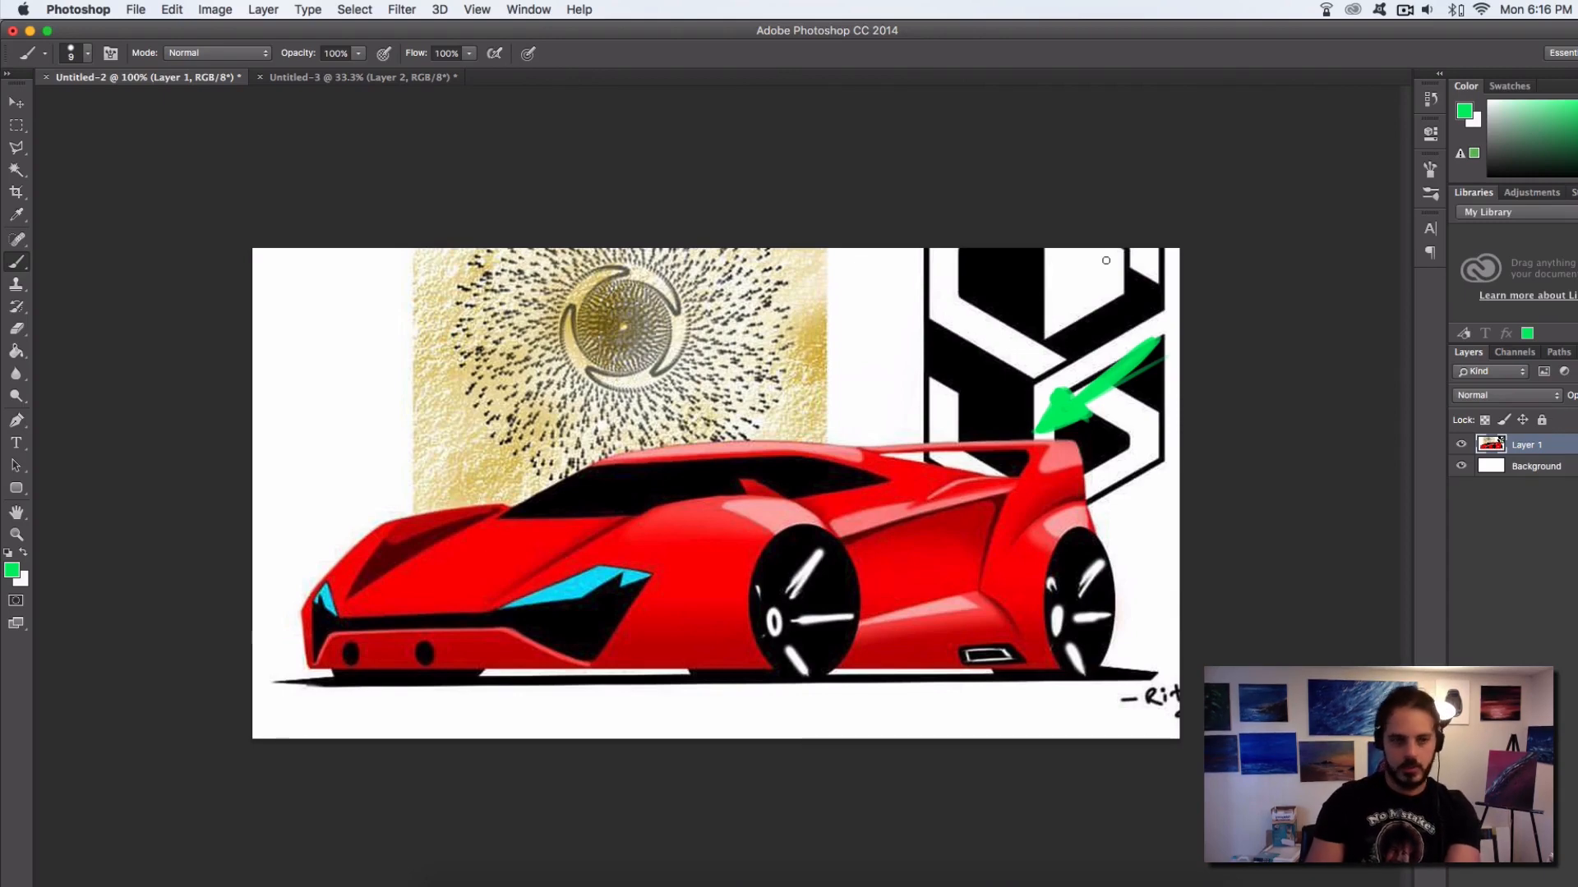
Select the dark triangular facet on the car's hood with the Polygonal Lasso tool
click(16, 147)
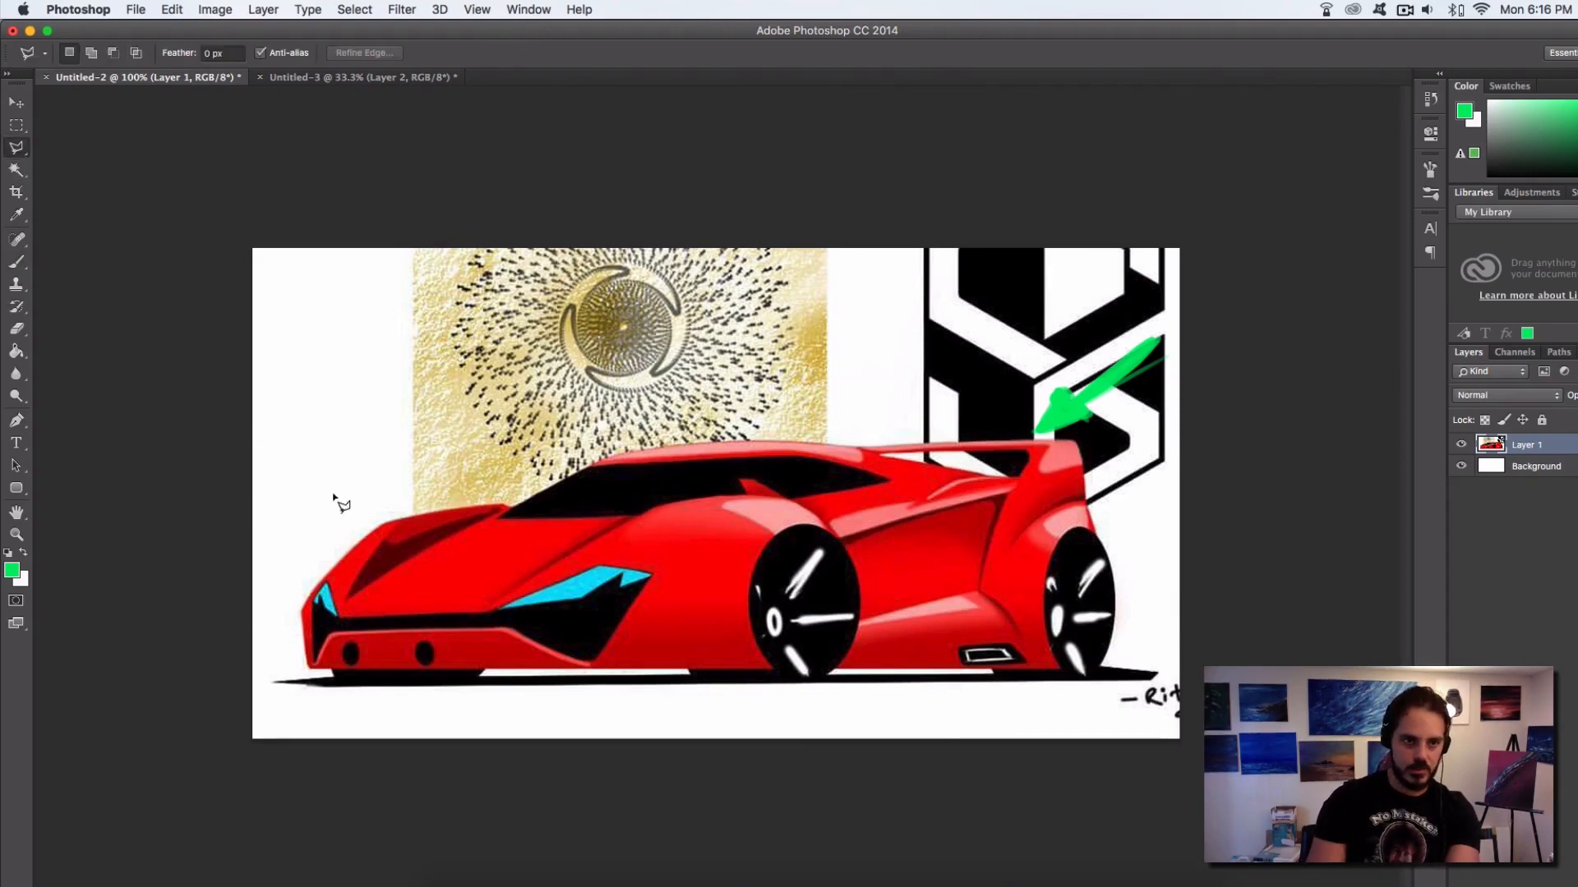
click(348, 595)
click(389, 524)
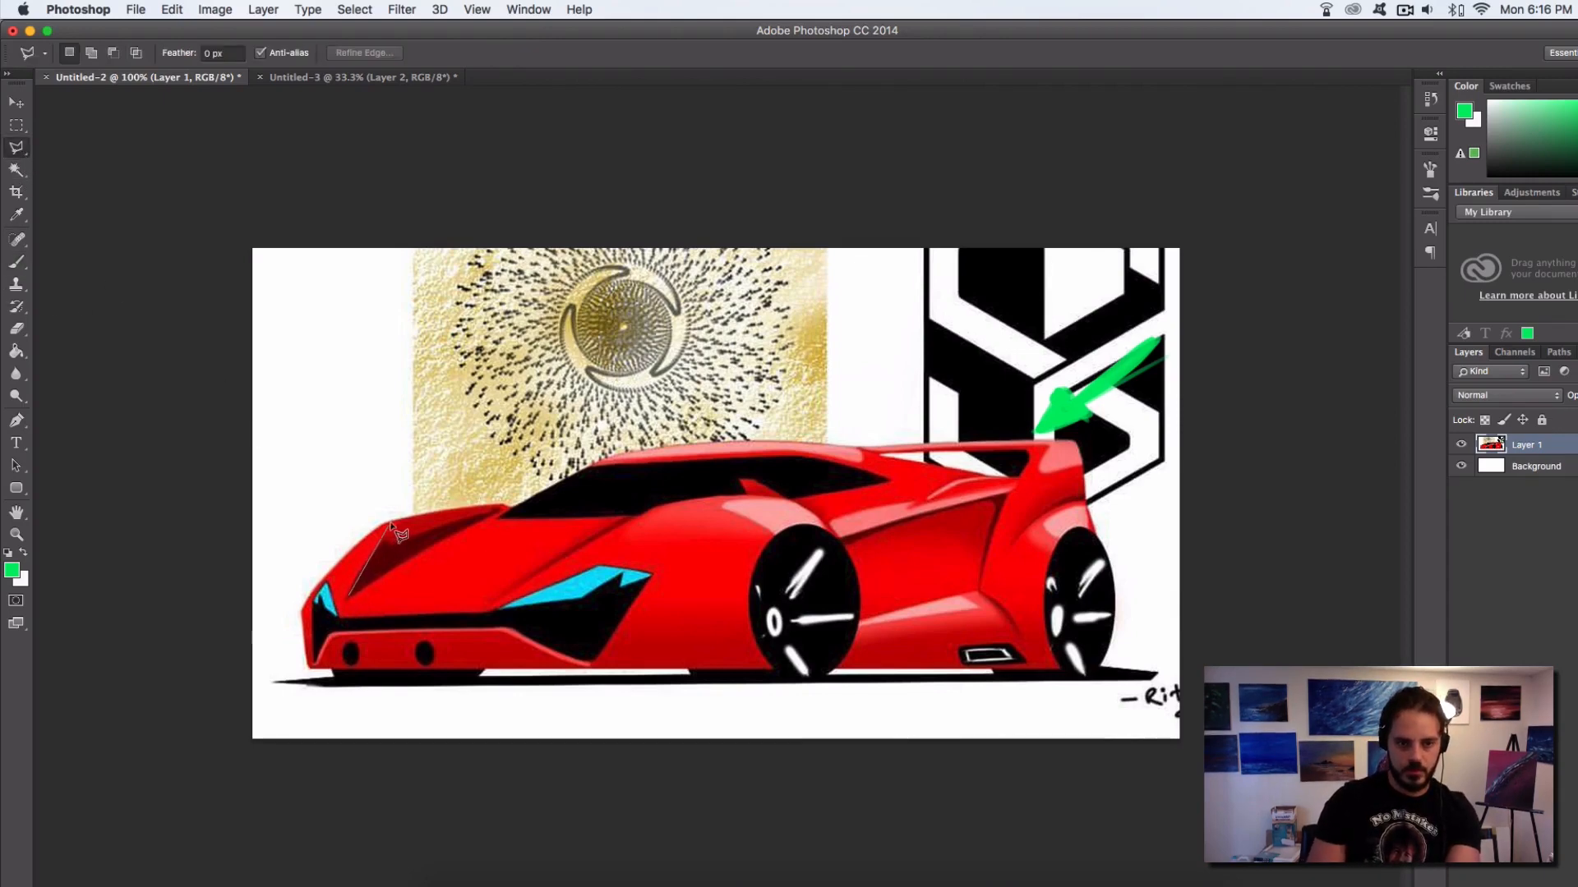
click(503, 510)
click(350, 593)
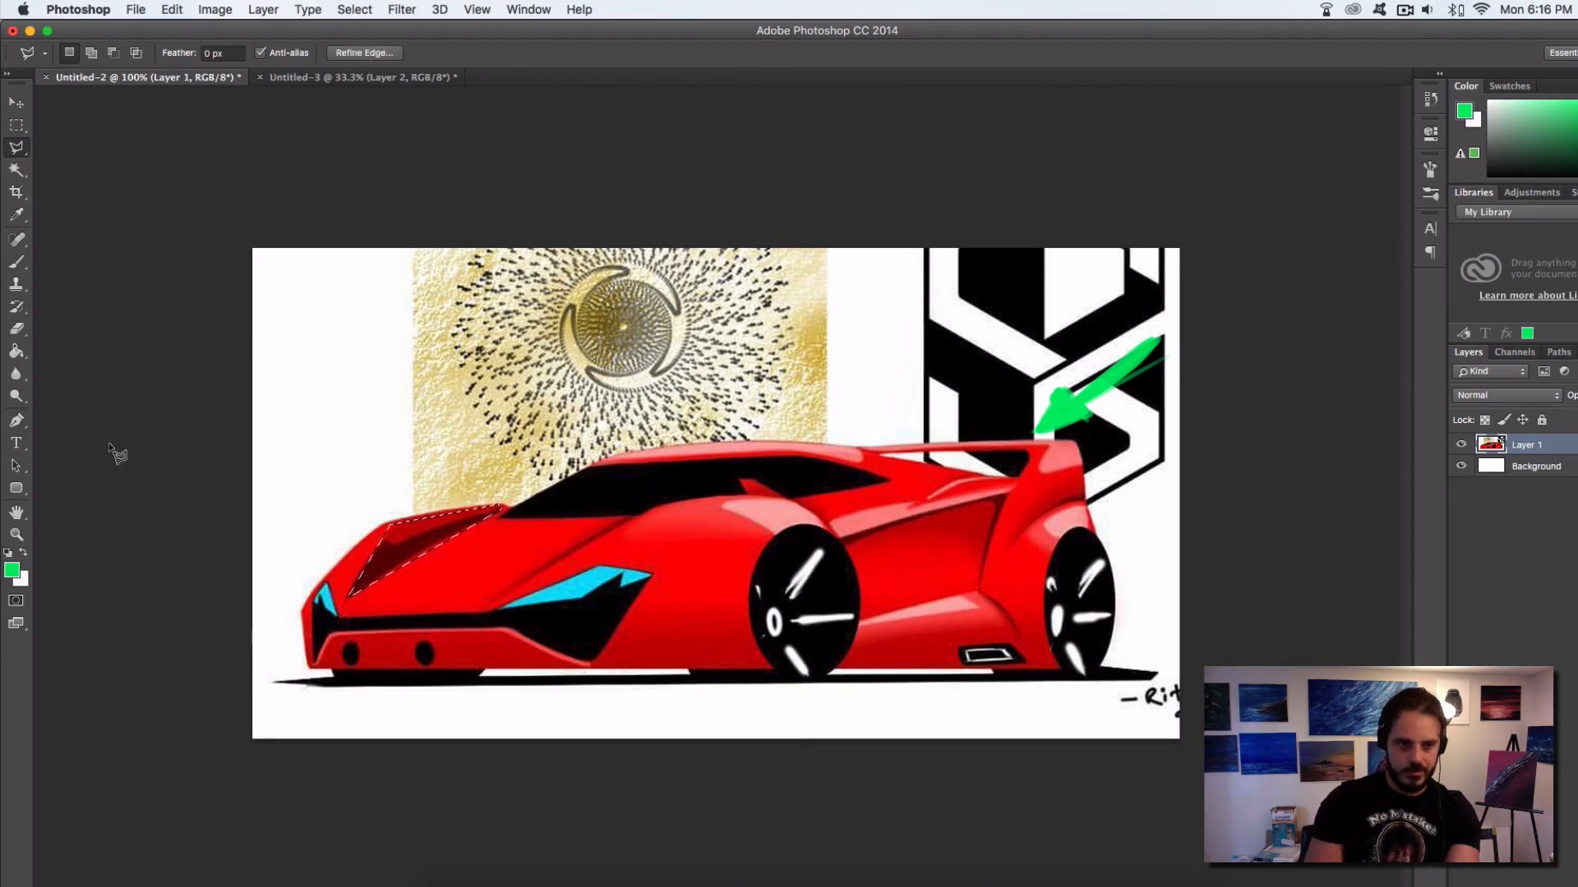
Fill the selected hood facet on a new layer with light pink sampled from the car, using a 131 px brush, and deselect
click(17, 263)
alt+click(781, 505)
drag(500, 500, 552, 501)
key(alt+shift+super+n)
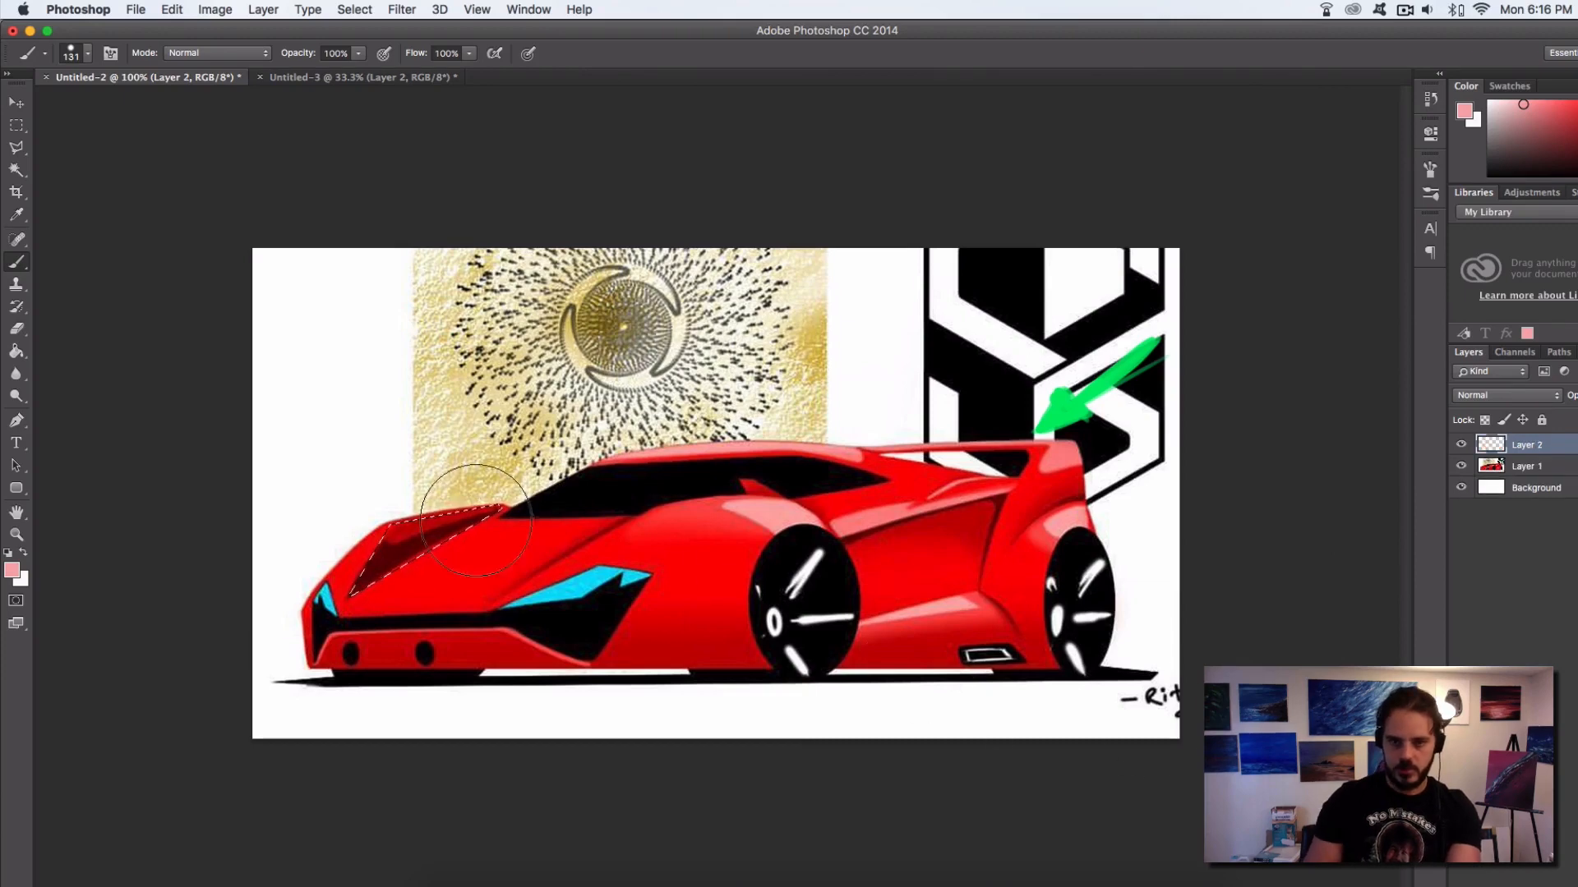
mouse_move(346, 586)
mouse_down()
mouse_move(453, 513)
mouse_move(417, 527)
mouse_move(473, 501)
mouse_move(342, 579)
mouse_move(486, 507)
mouse_up()
key(super+d)
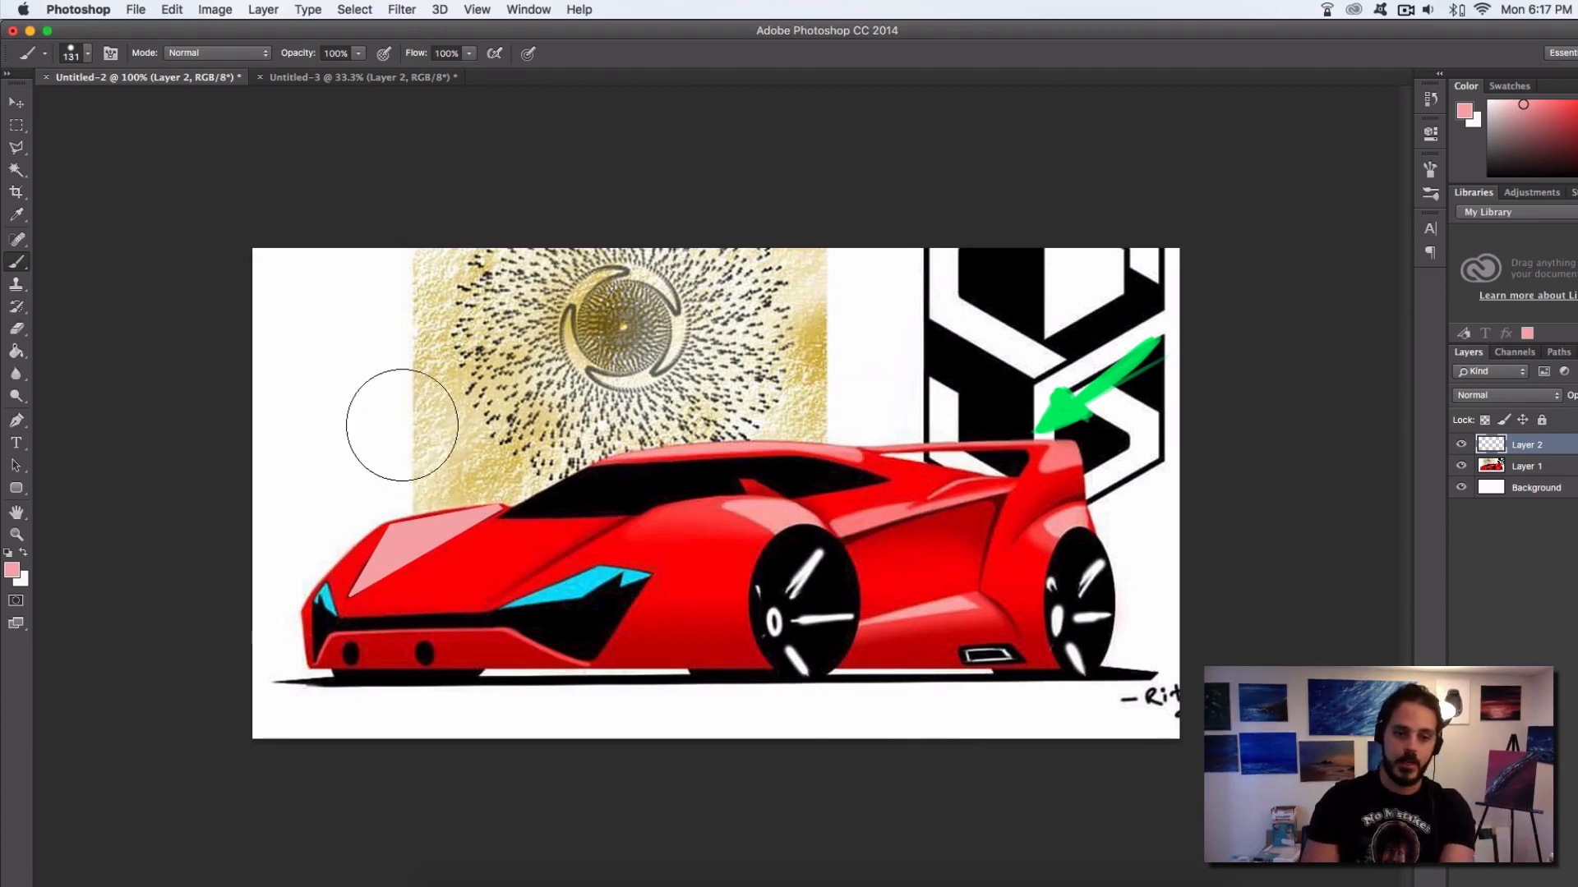
key(e)
drag(435, 487, 300, 544)
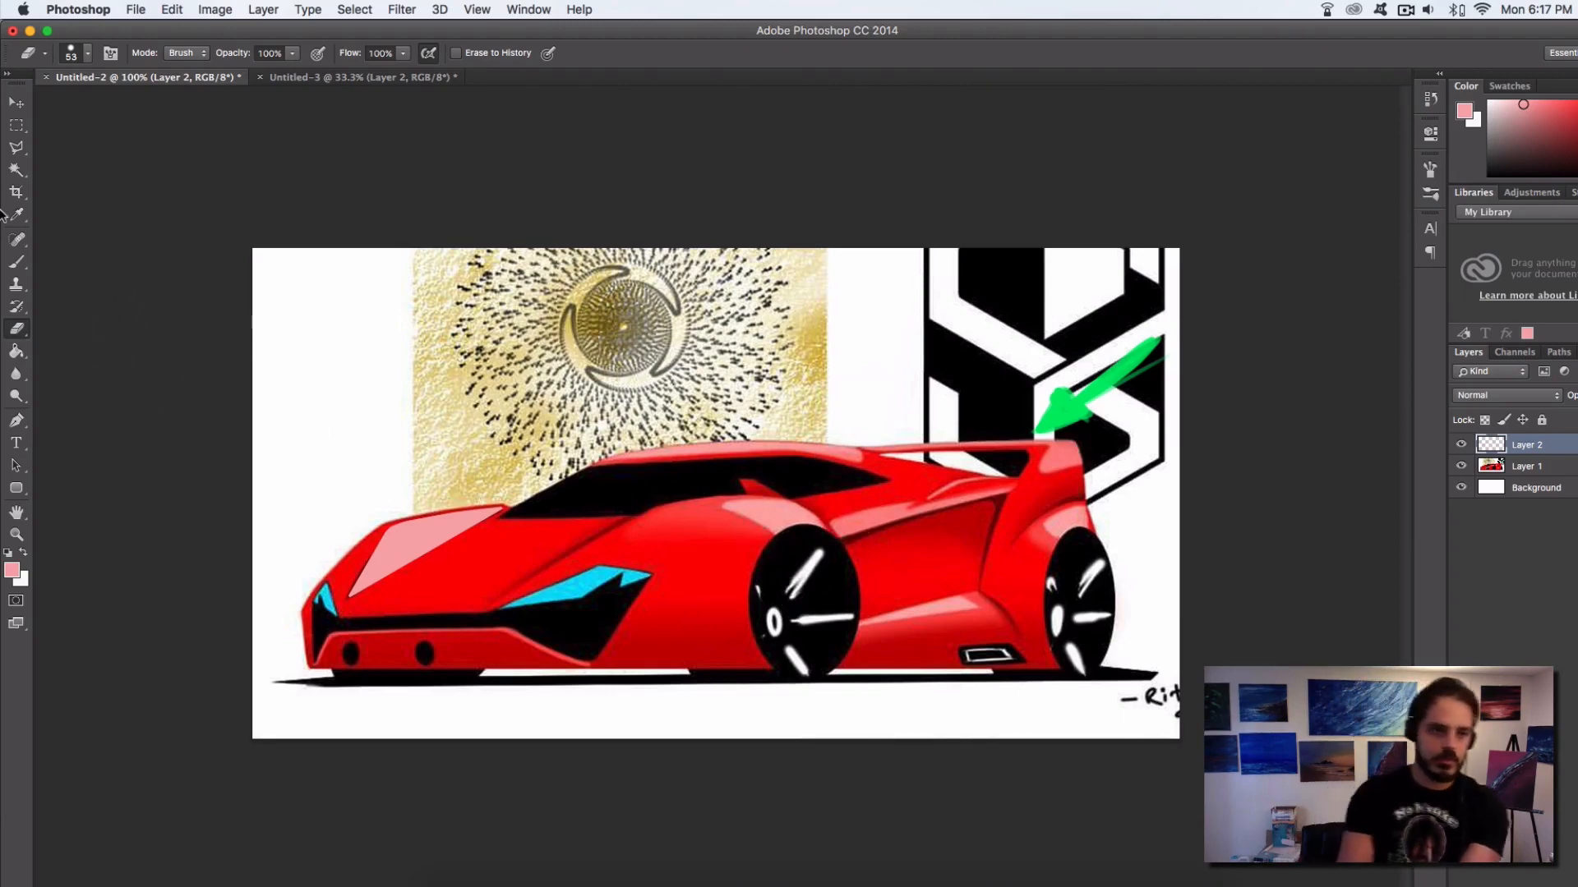
Sample white, set the brush size to 4, and paint a thin highlight with a bright spot along the windshield's top edge
click(17, 261)
alt+click(372, 427)
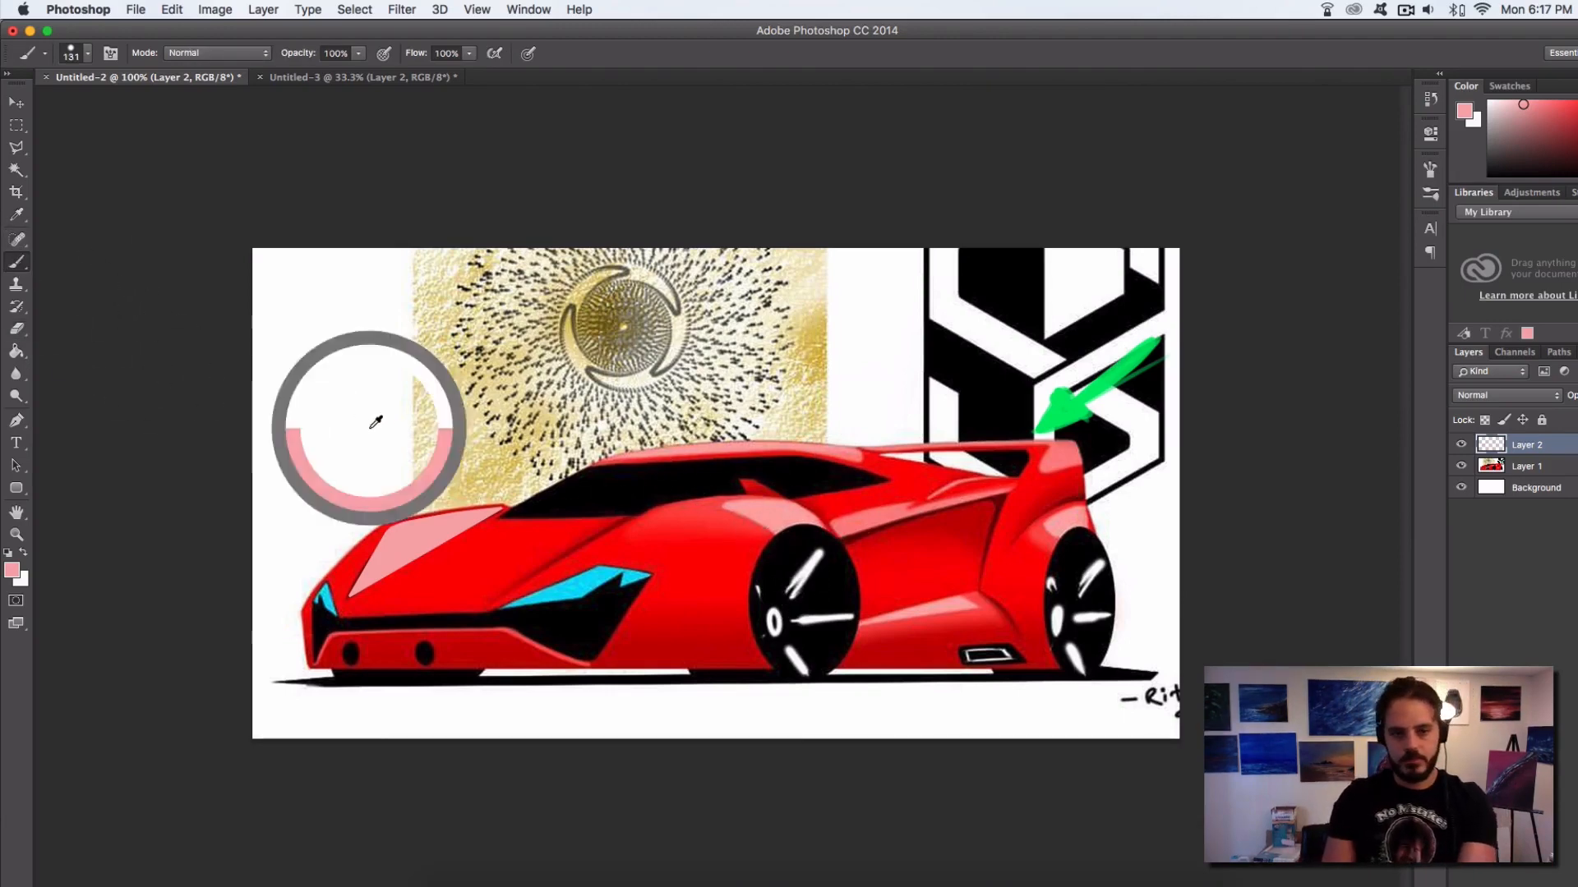
super+click(671, 472)
super+click(671, 472)
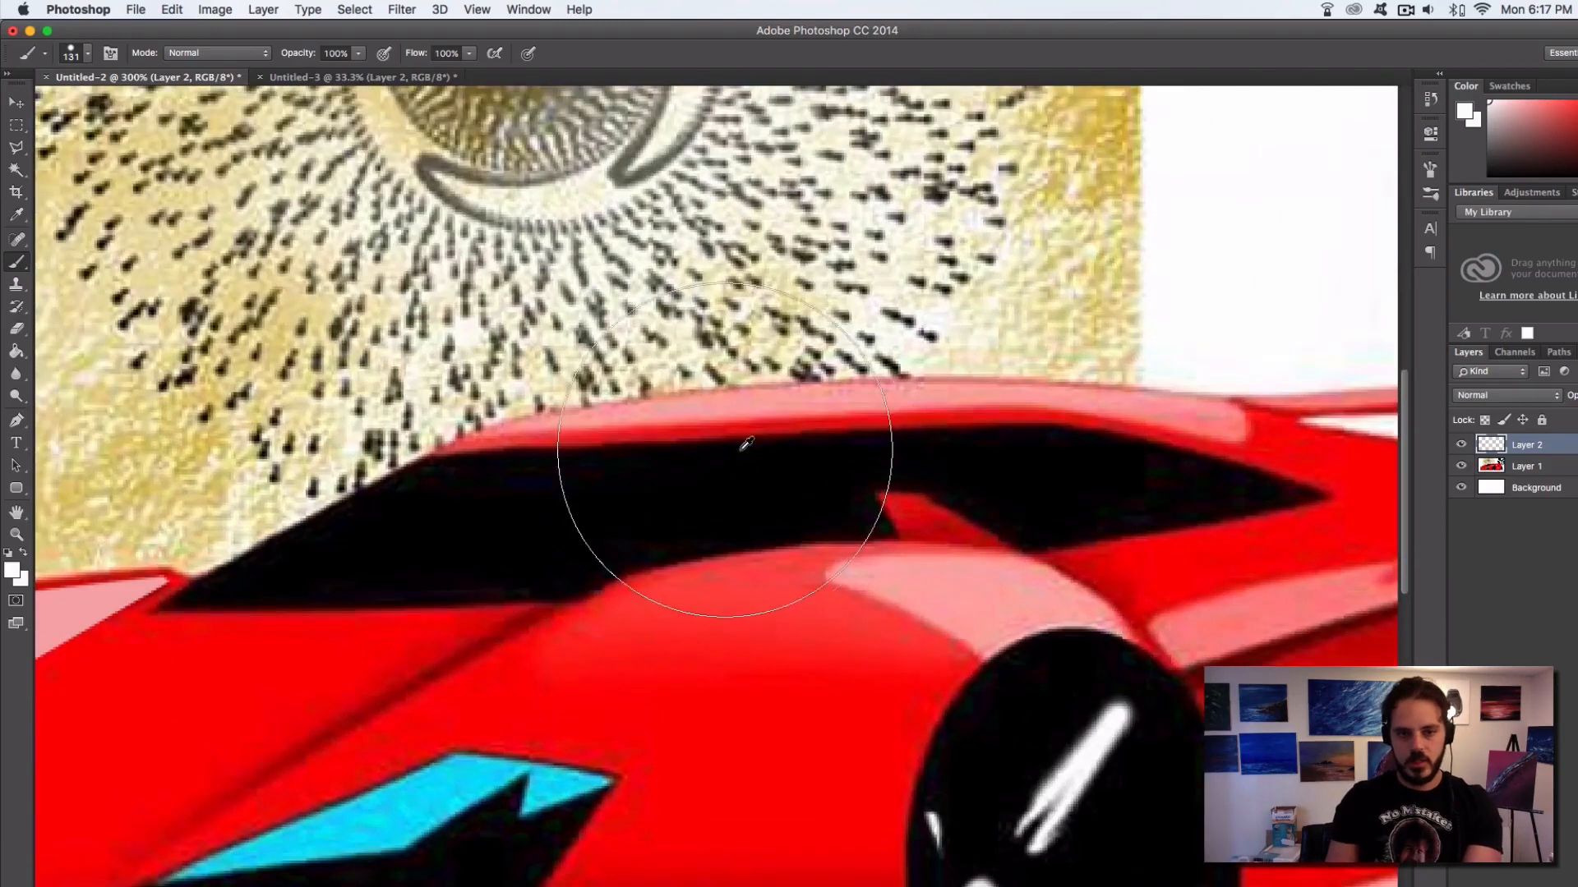
mouse_move(745, 451)
mouse_down()
mouse_move(580, 495)
mouse_move(637, 451)
mouse_up()
drag(413, 458, 687, 438)
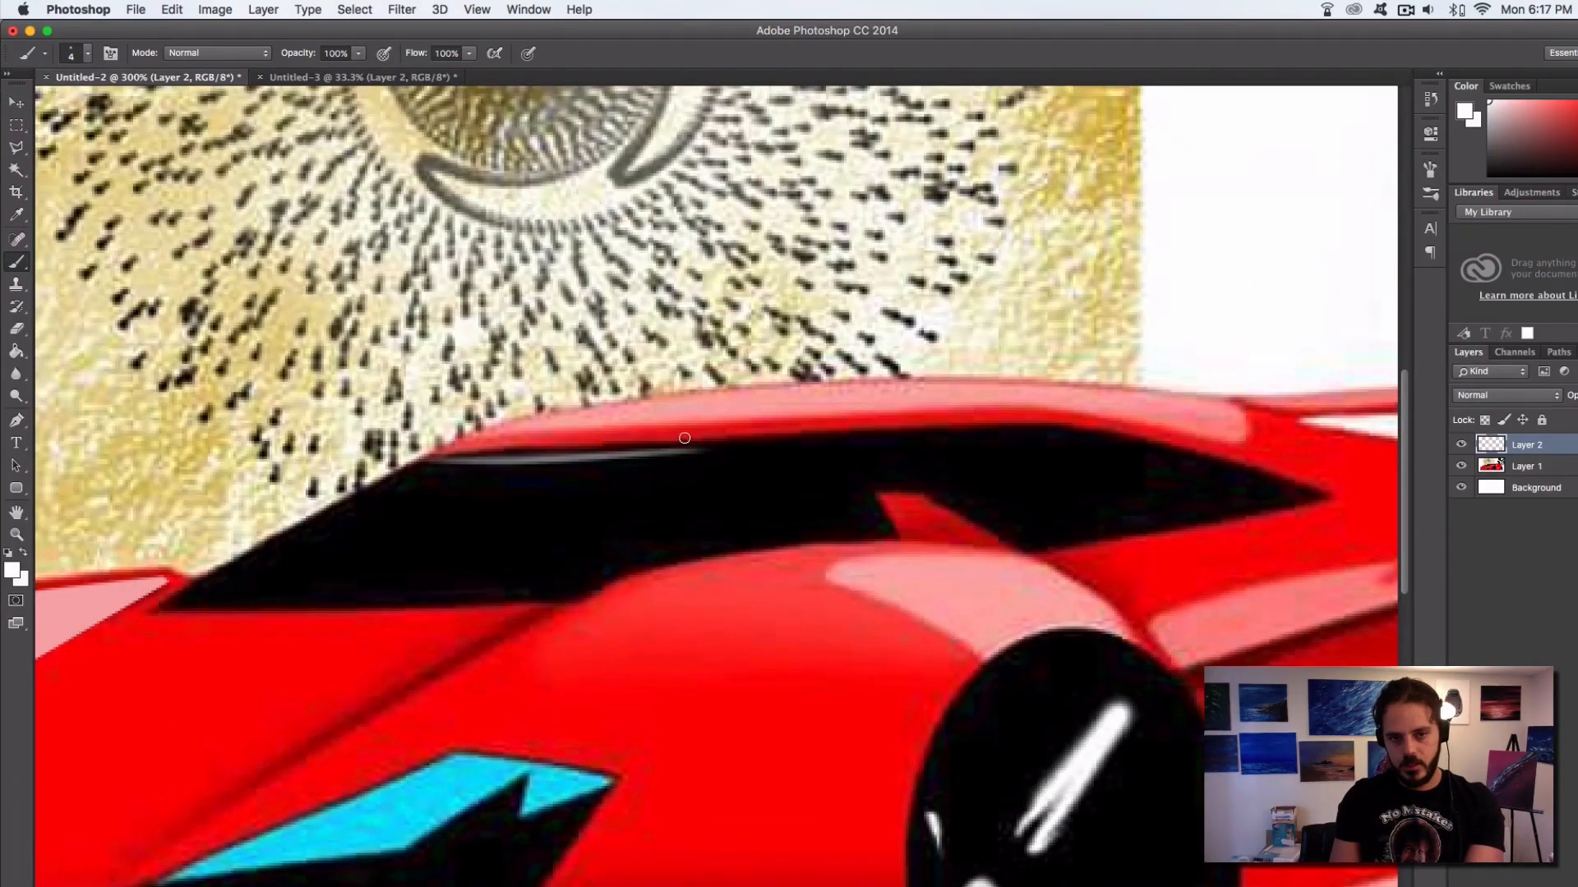
key(super+z)
drag(408, 460, 691, 443)
drag(575, 455, 748, 437)
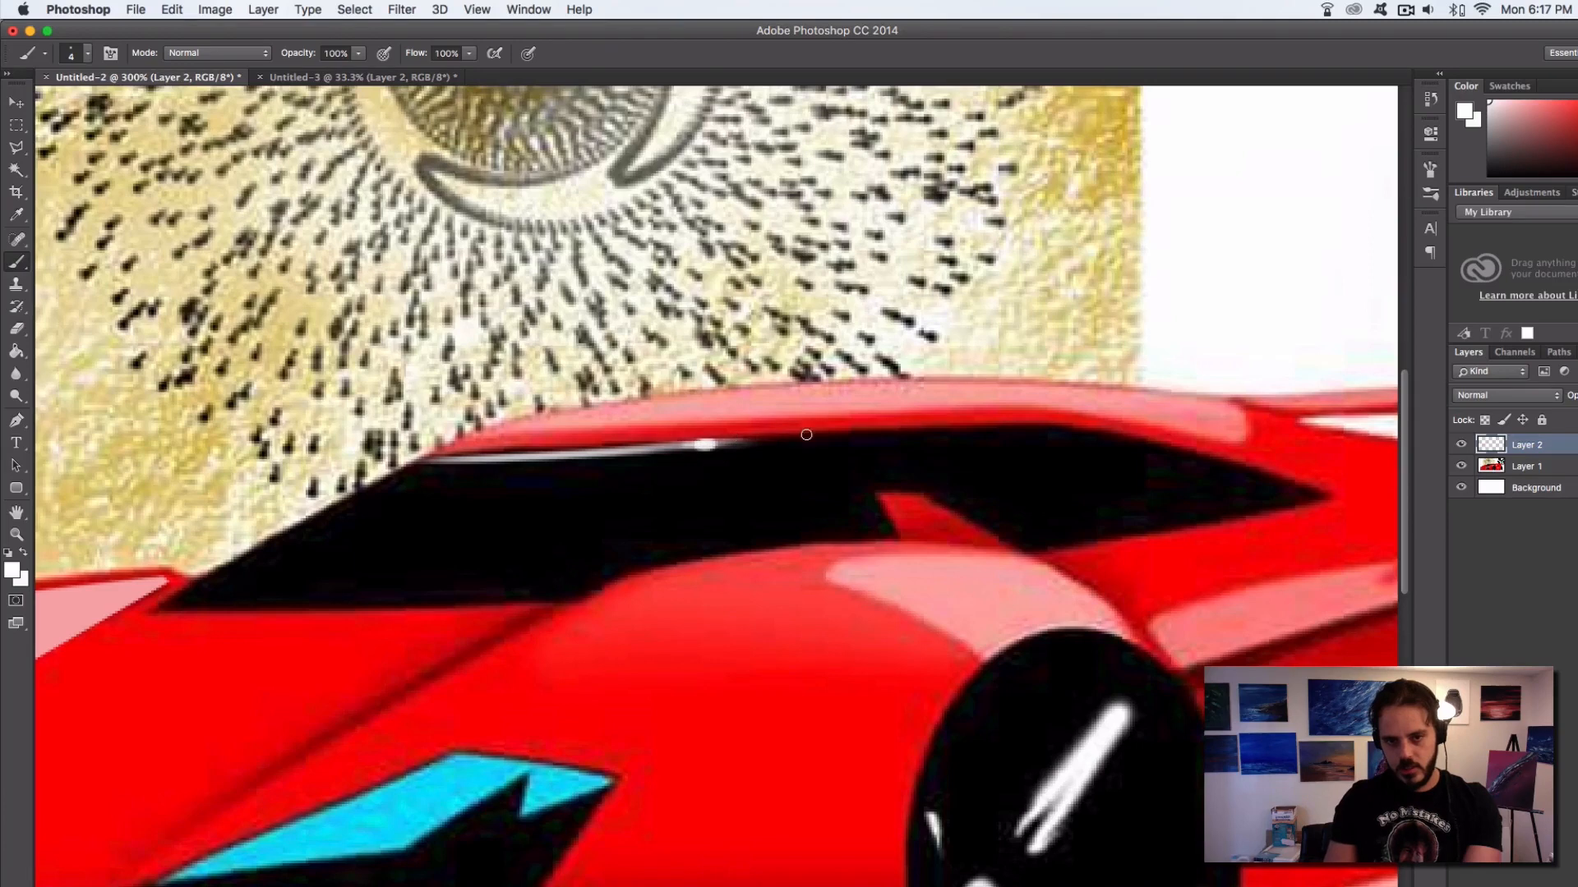
Continue the thin white highlight along the side window's top edge and down to its rear corner
drag(670, 449, 884, 430)
drag(718, 444, 991, 427)
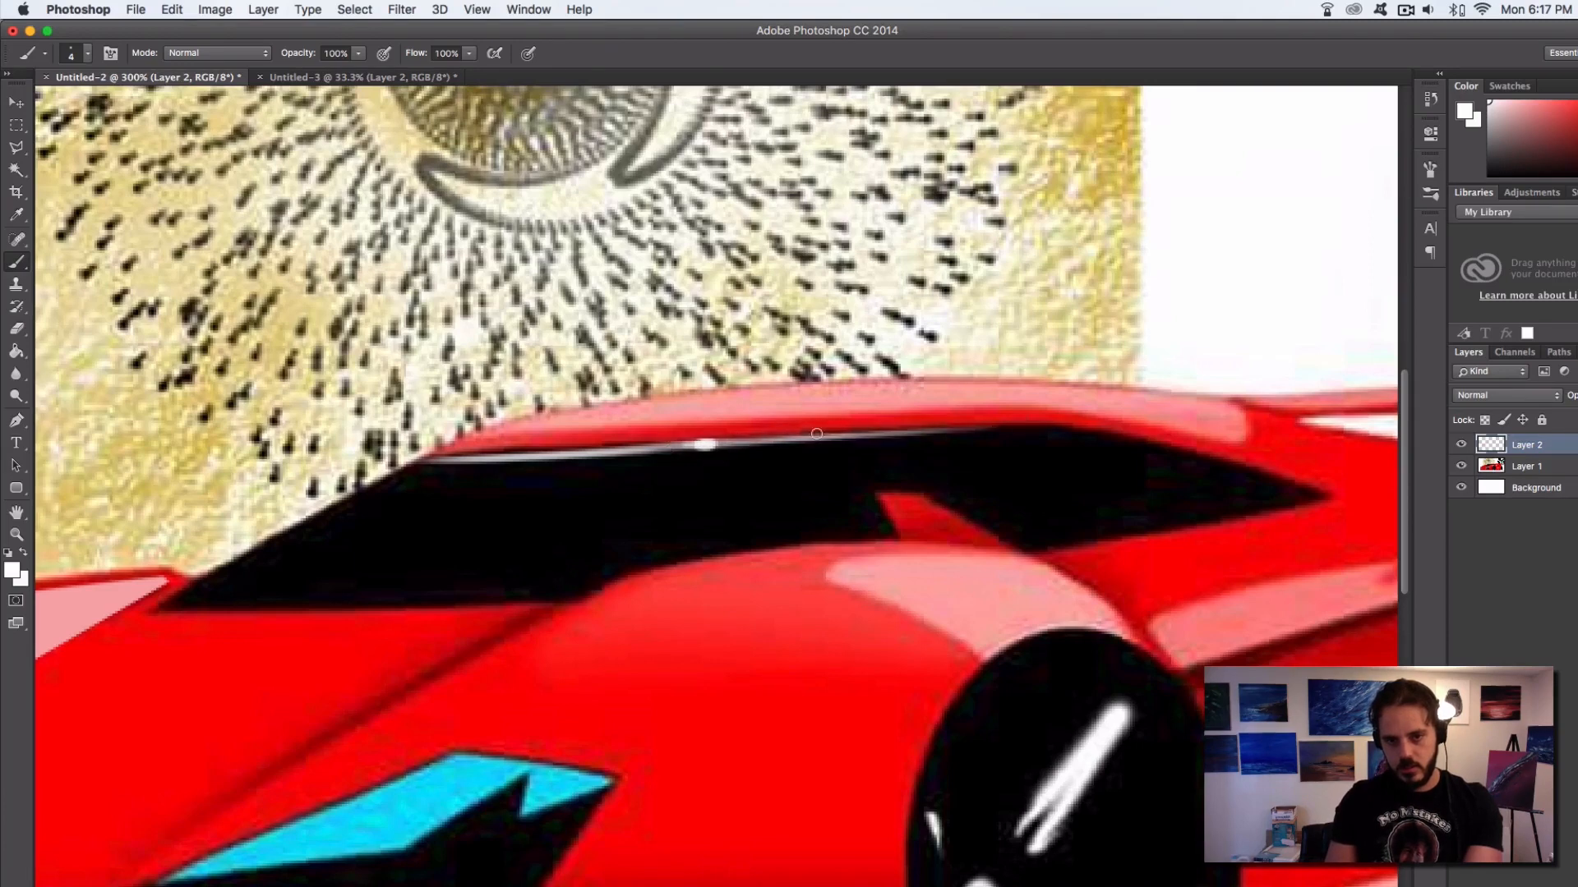
drag(816, 434, 1007, 427)
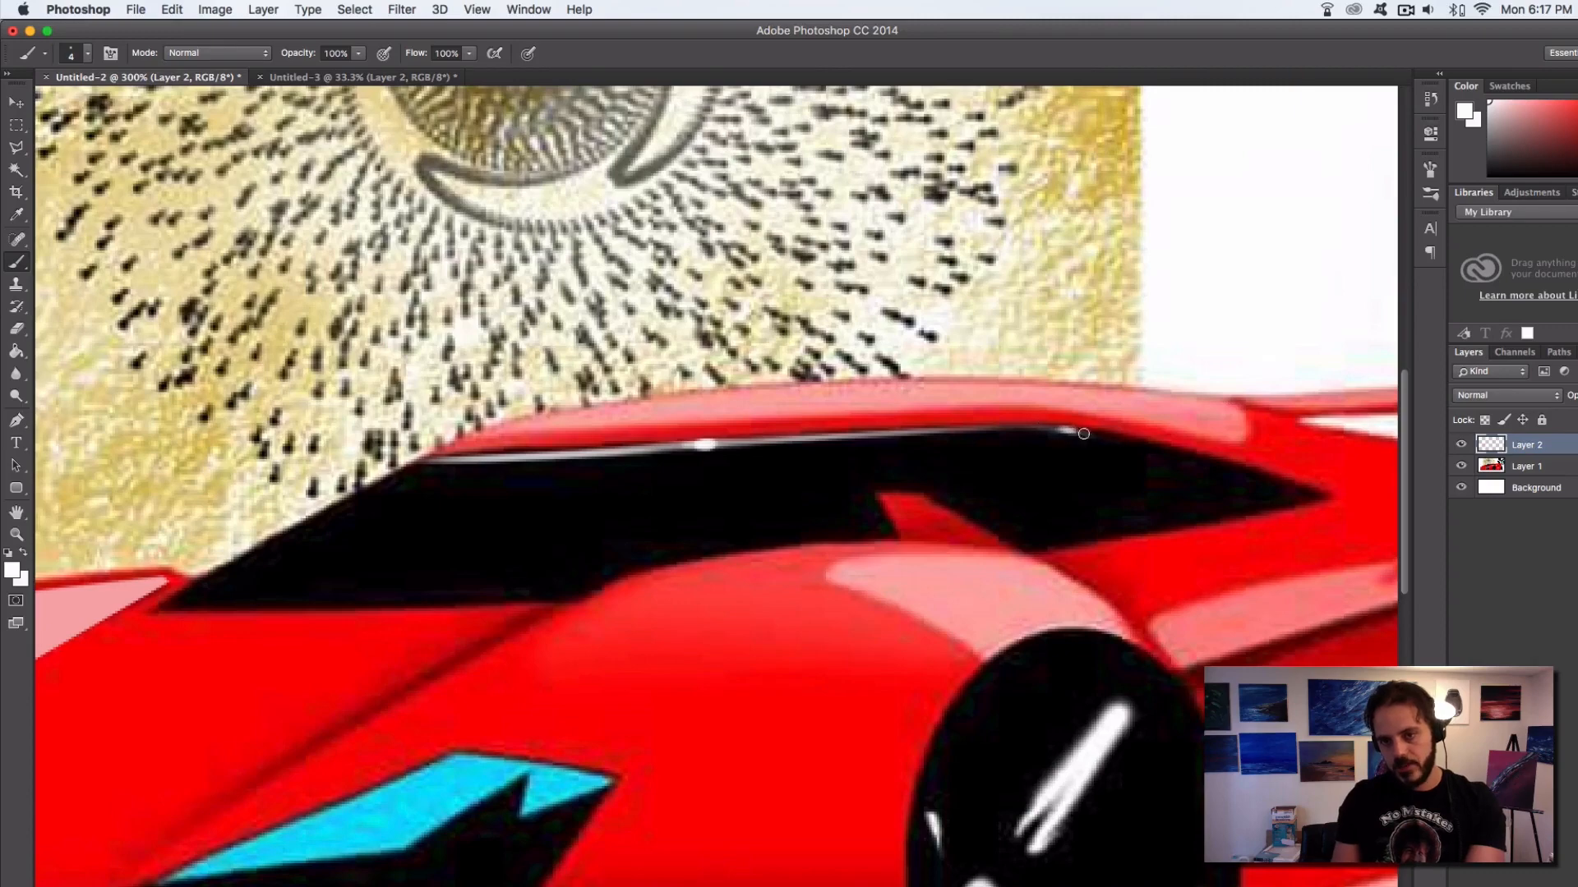
drag(1084, 433, 1208, 458)
drag(1073, 427, 1283, 492)
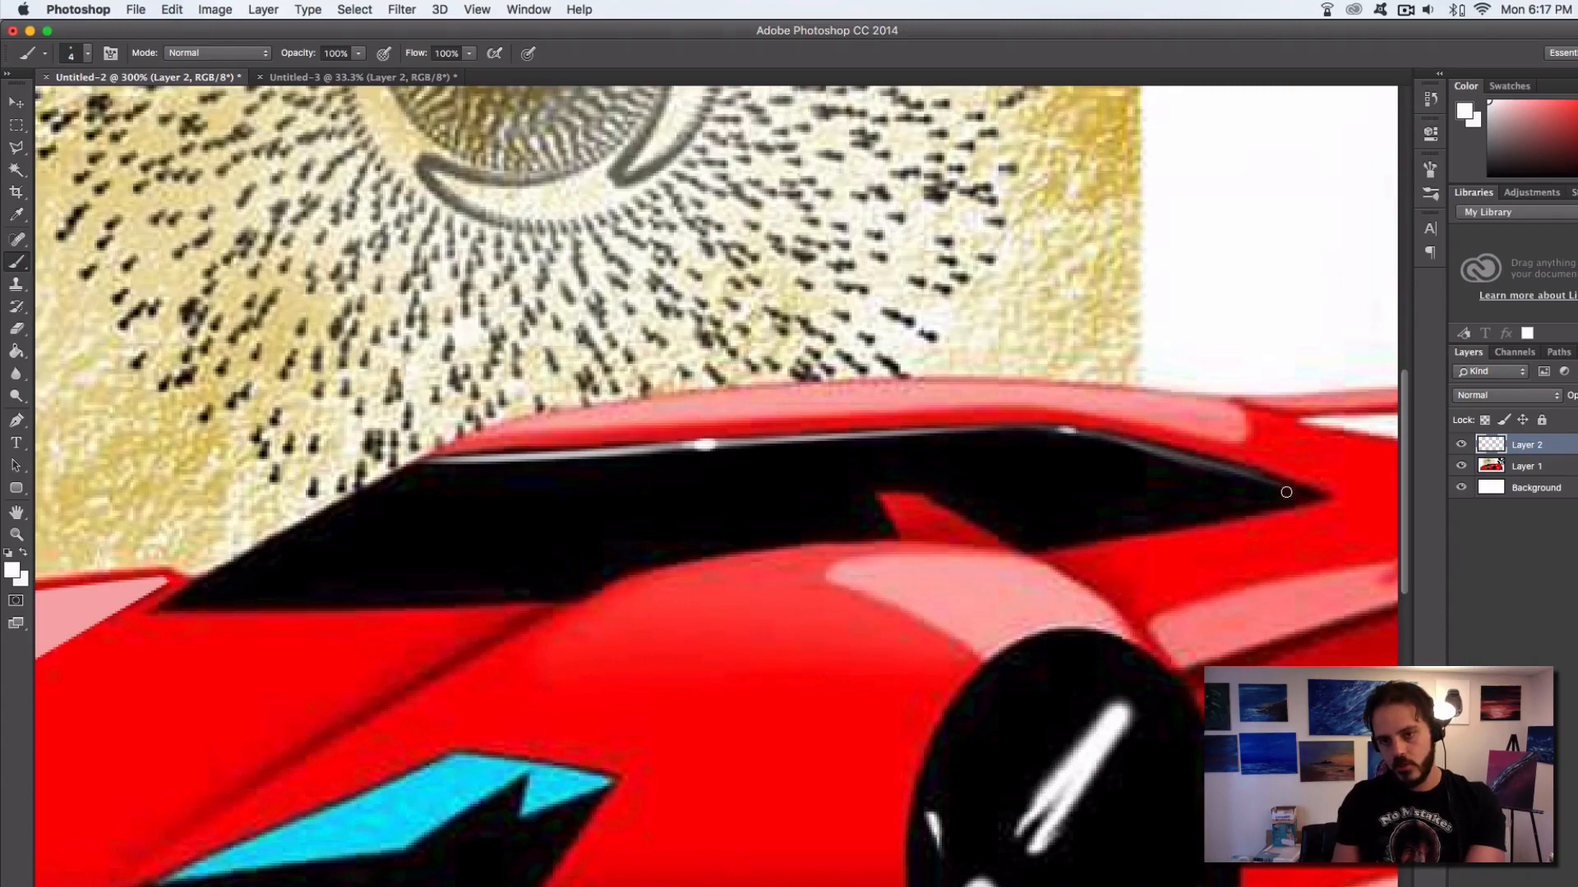
scroll(1163, 478, right, 10)
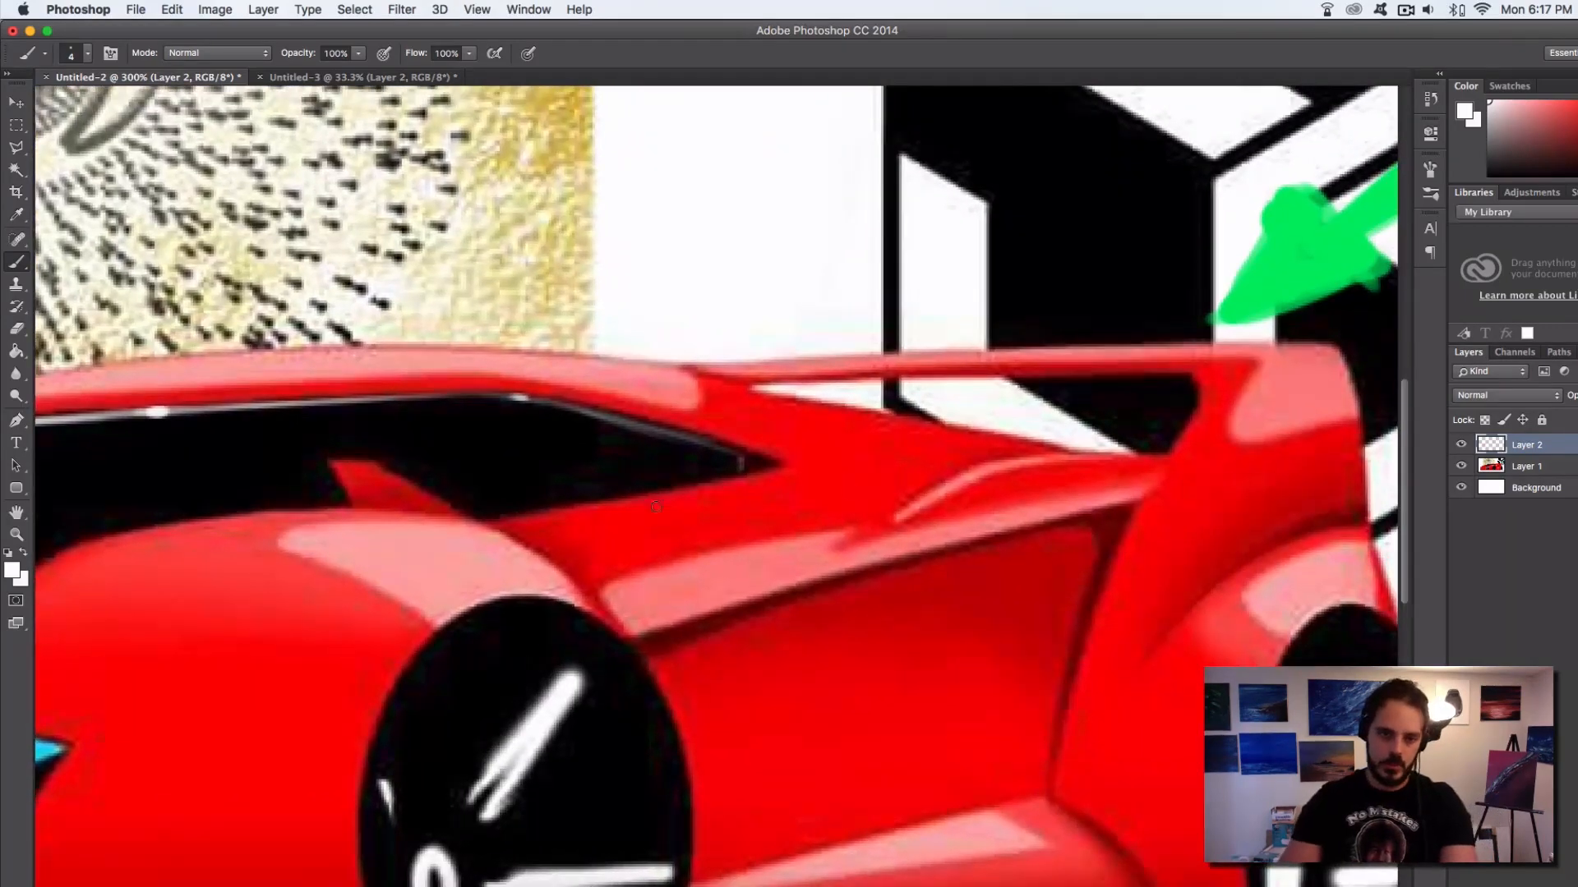
key(c)
click(629, 460)
key(b)
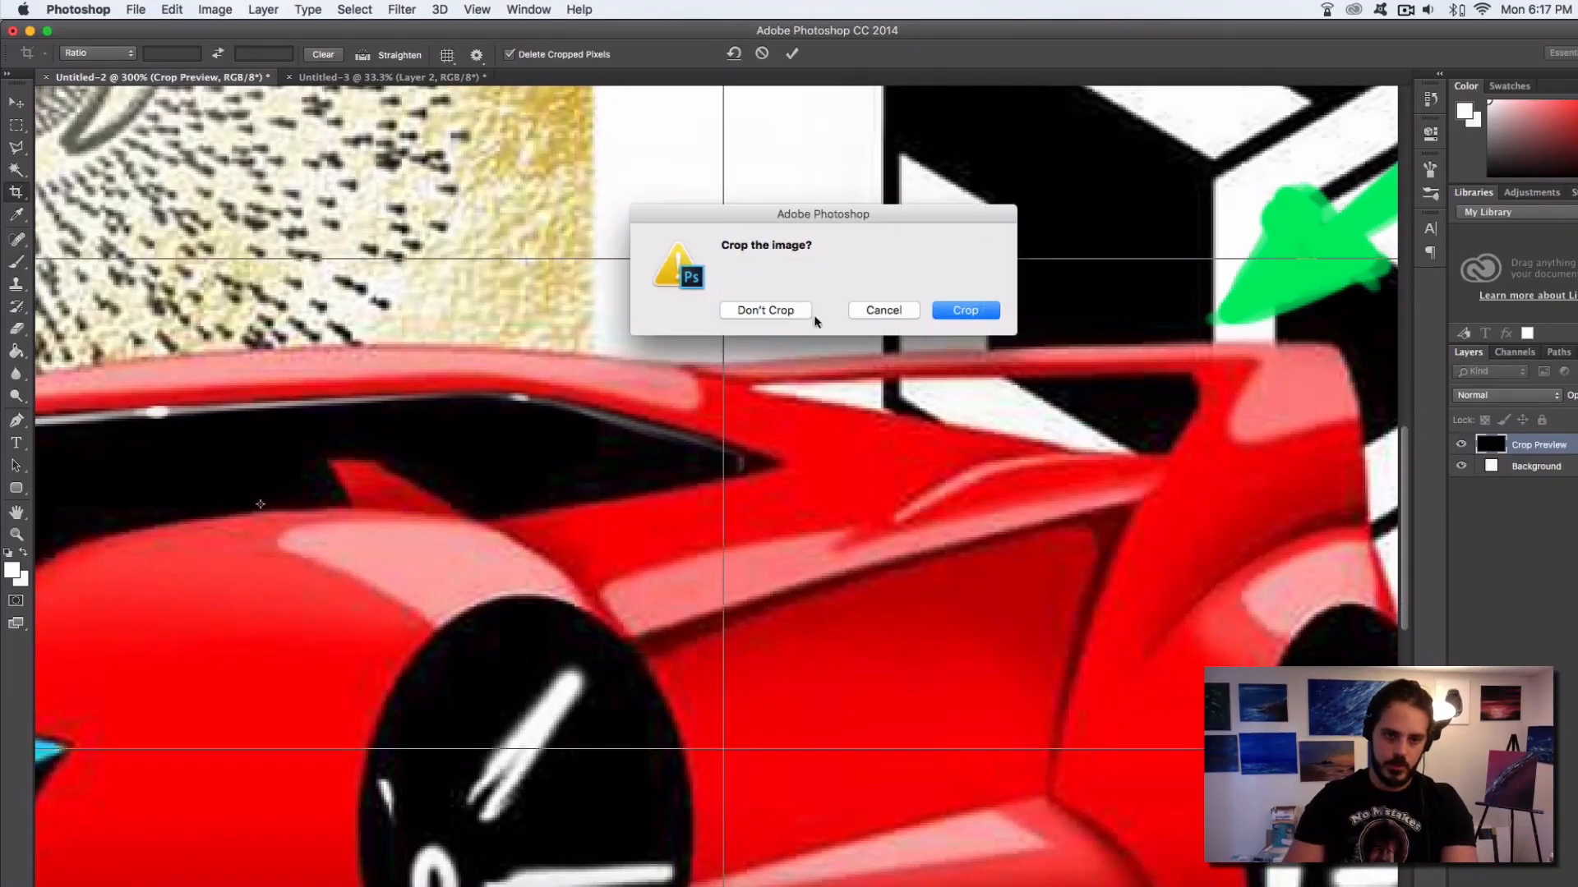
click(873, 312)
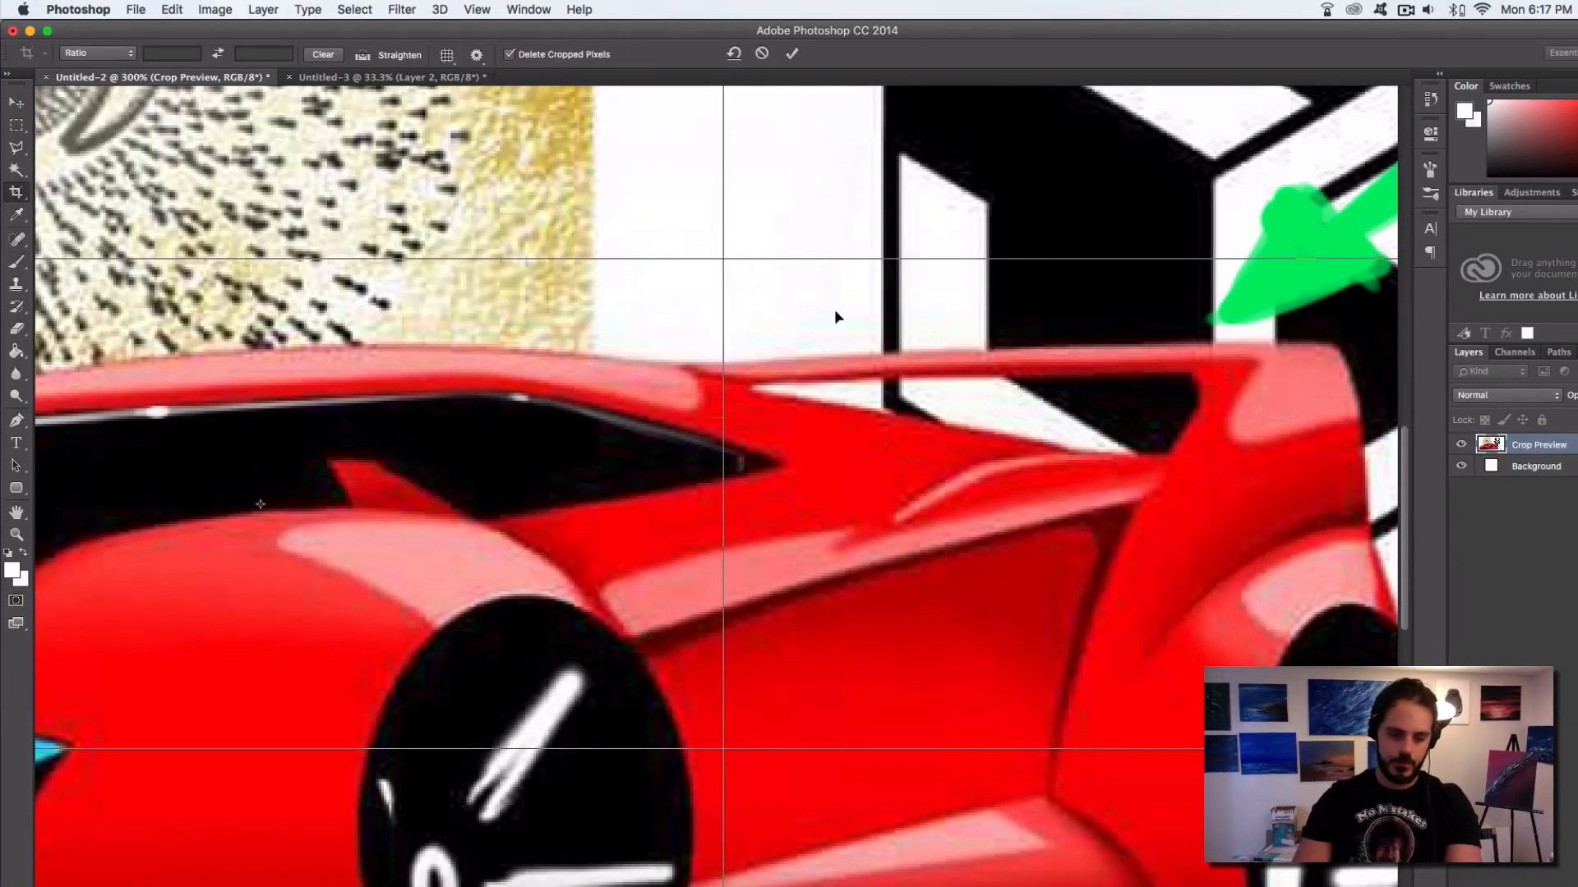
key(Escape)
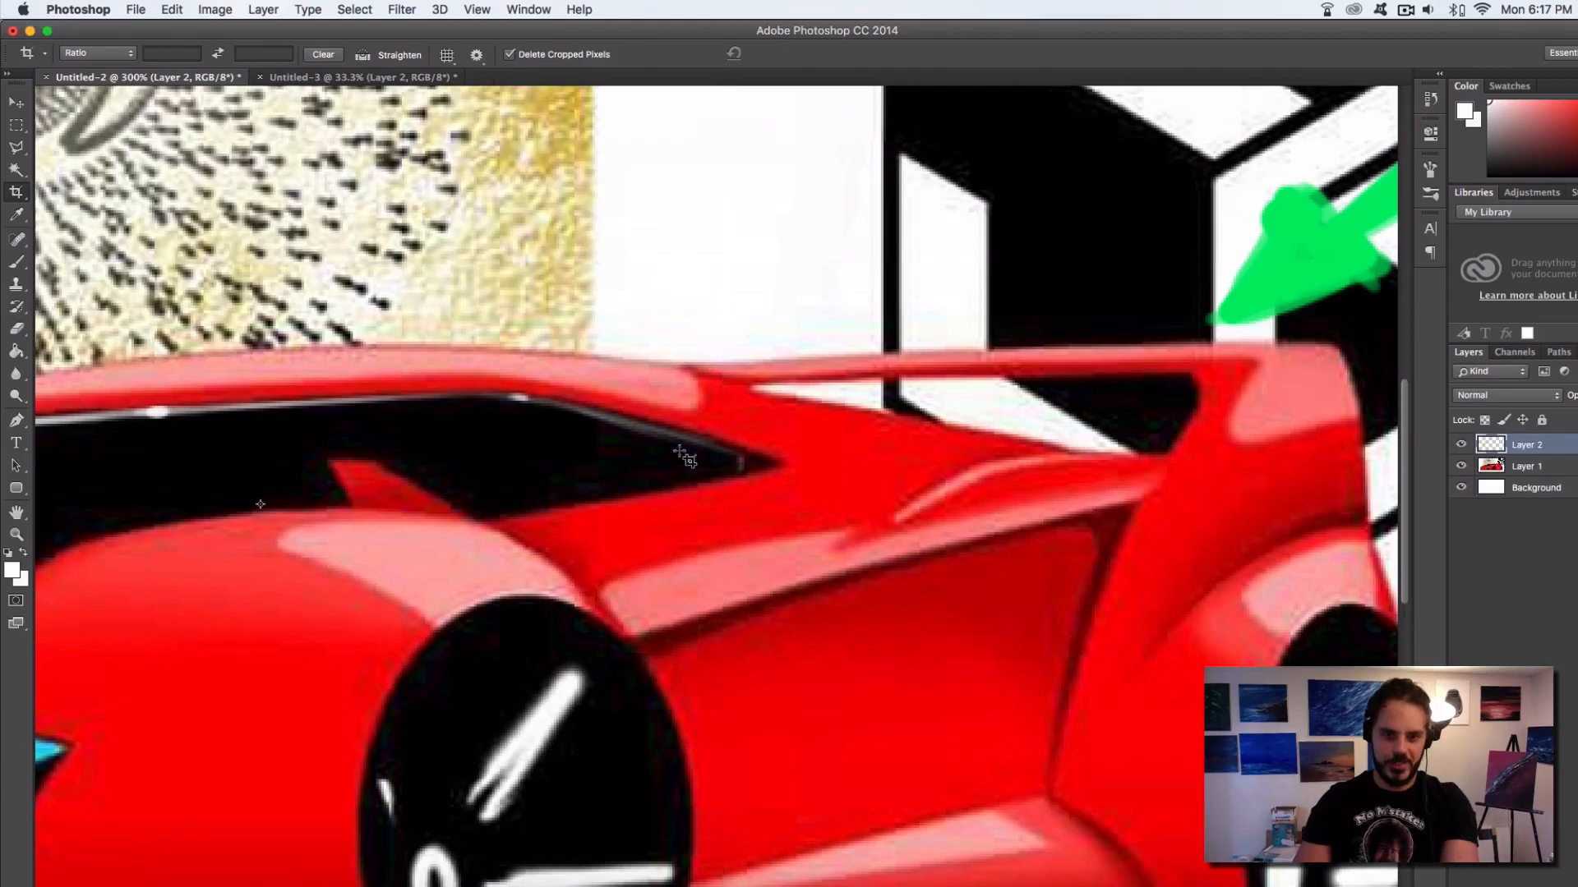
Paint a thin black door seam from the side window's rear corner down across the car's side to the bottom sill
click(20, 263)
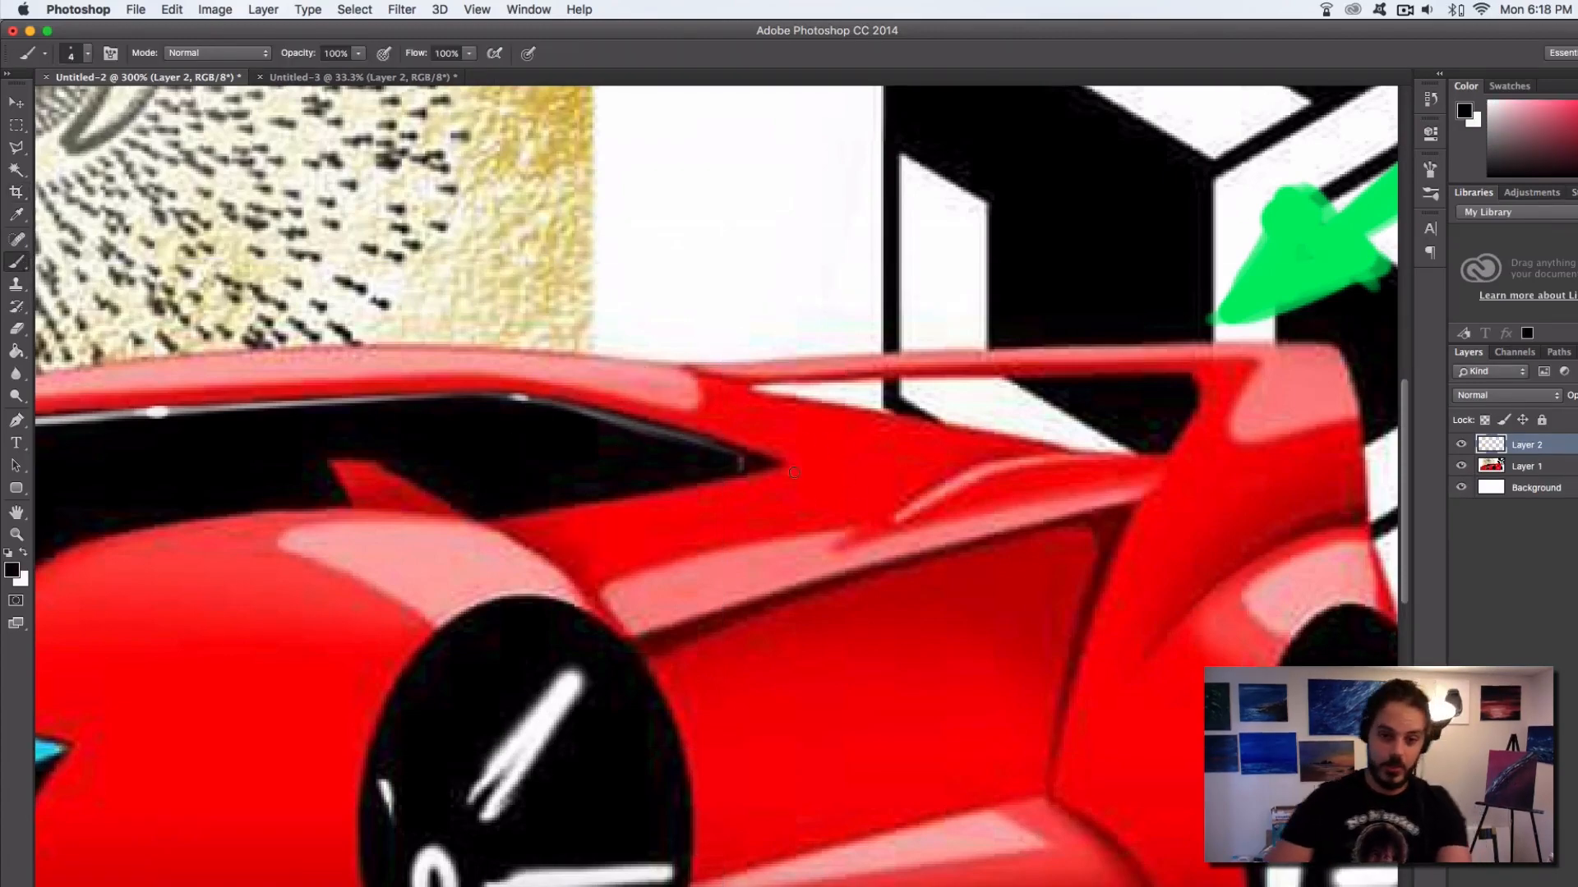
mouse_move(841, 513)
mouse_down()
mouse_move(904, 541)
mouse_move(784, 480)
mouse_move(855, 514)
mouse_up()
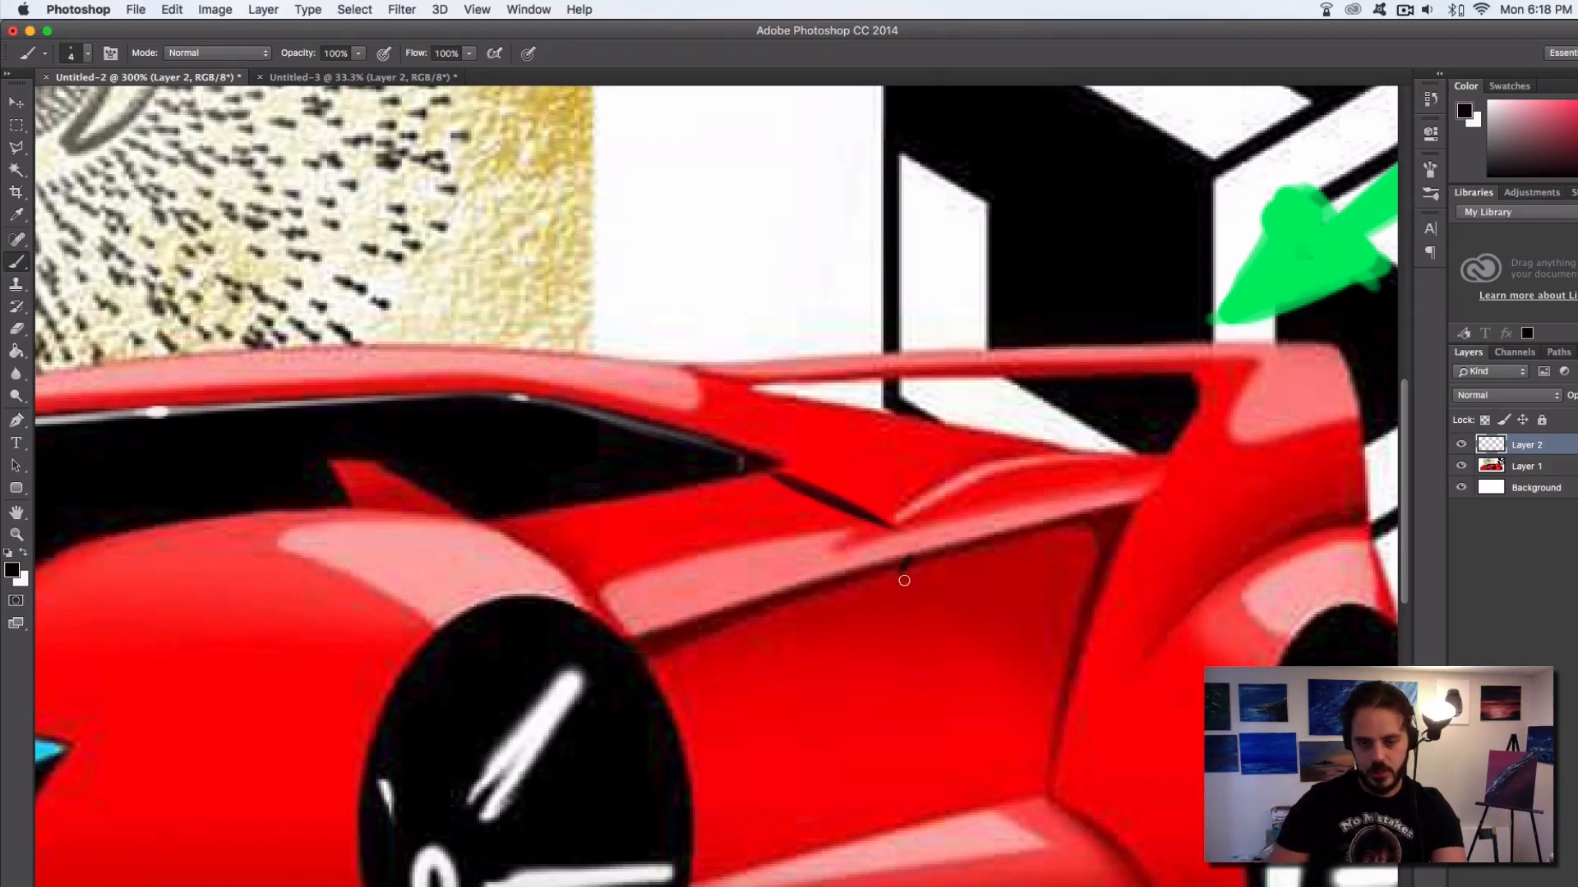
drag(900, 571, 922, 776)
drag(919, 536, 856, 290)
drag(864, 579, 892, 603)
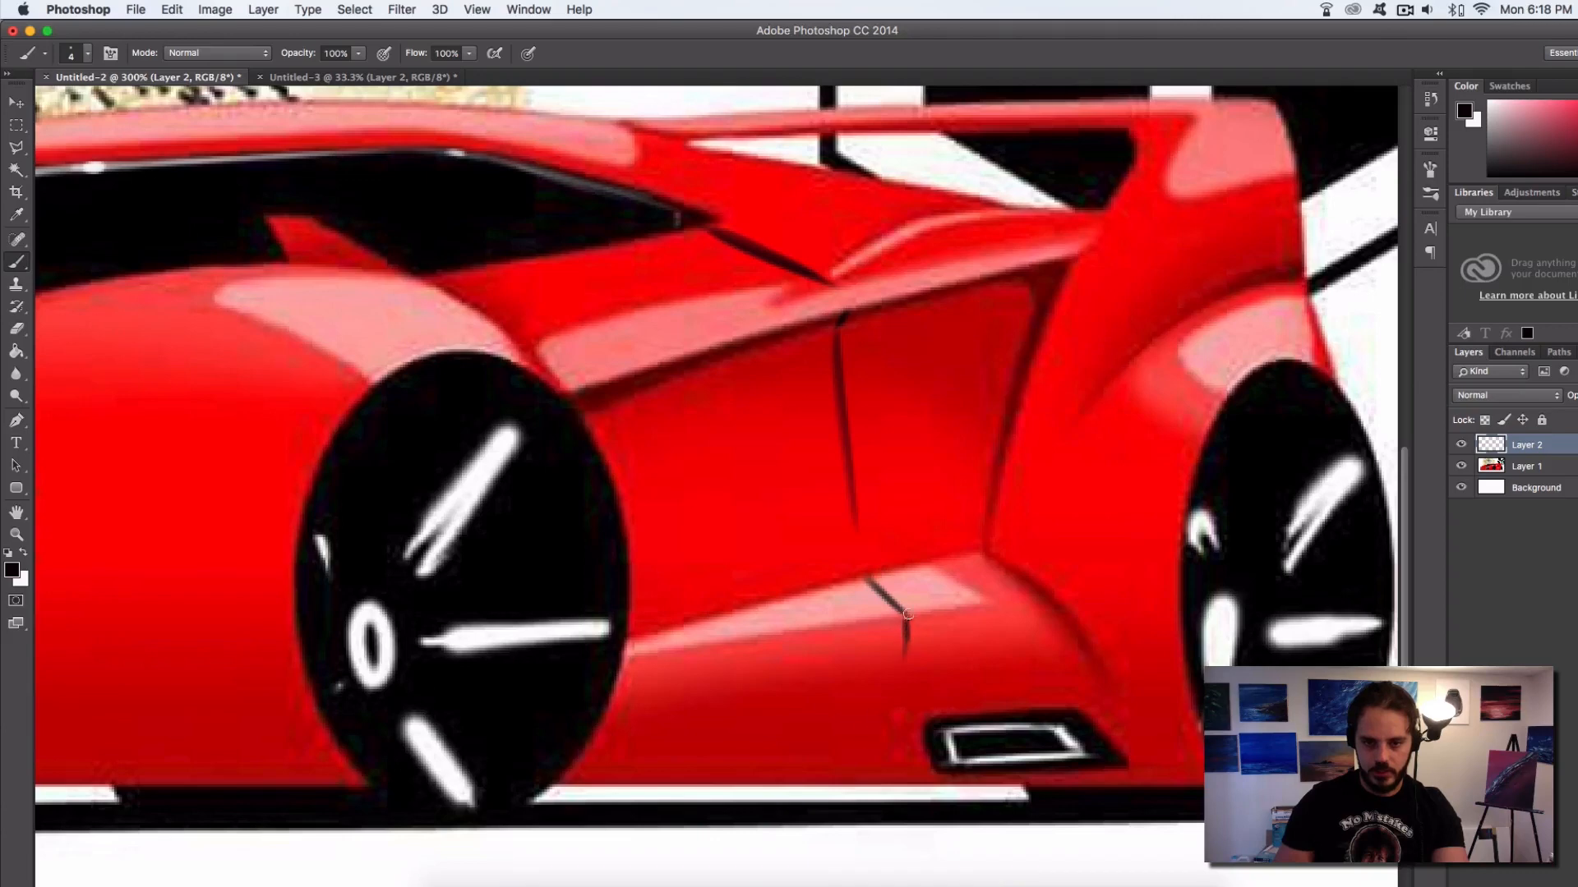
drag(908, 614, 862, 771)
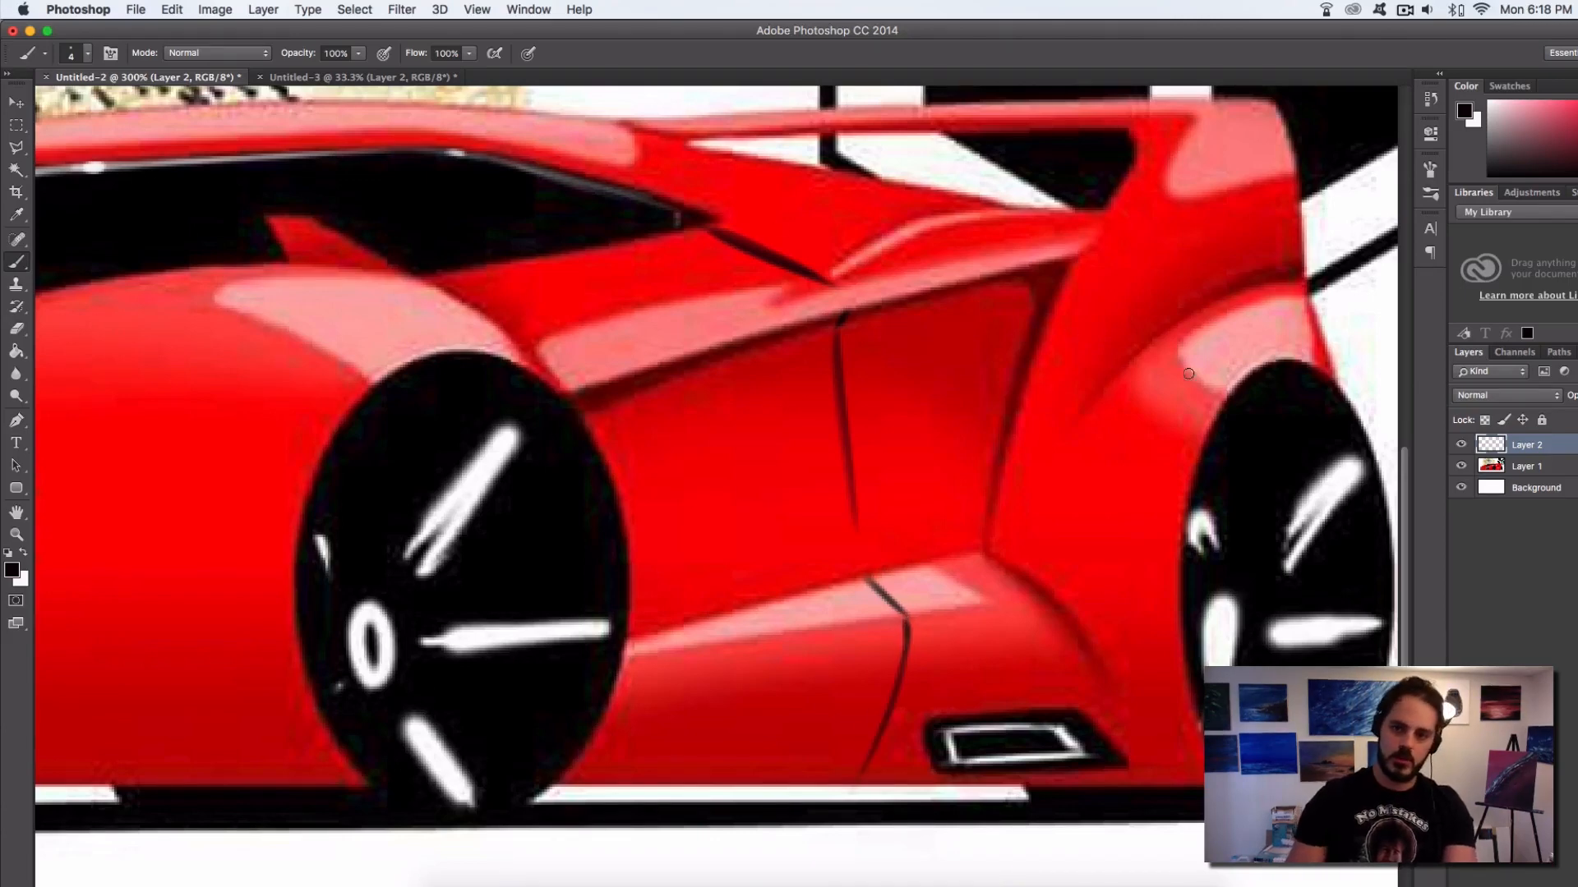
Sample white and paint a thin highlight alongside the black door seam from the window corner down to the sill
alt+click(1361, 316)
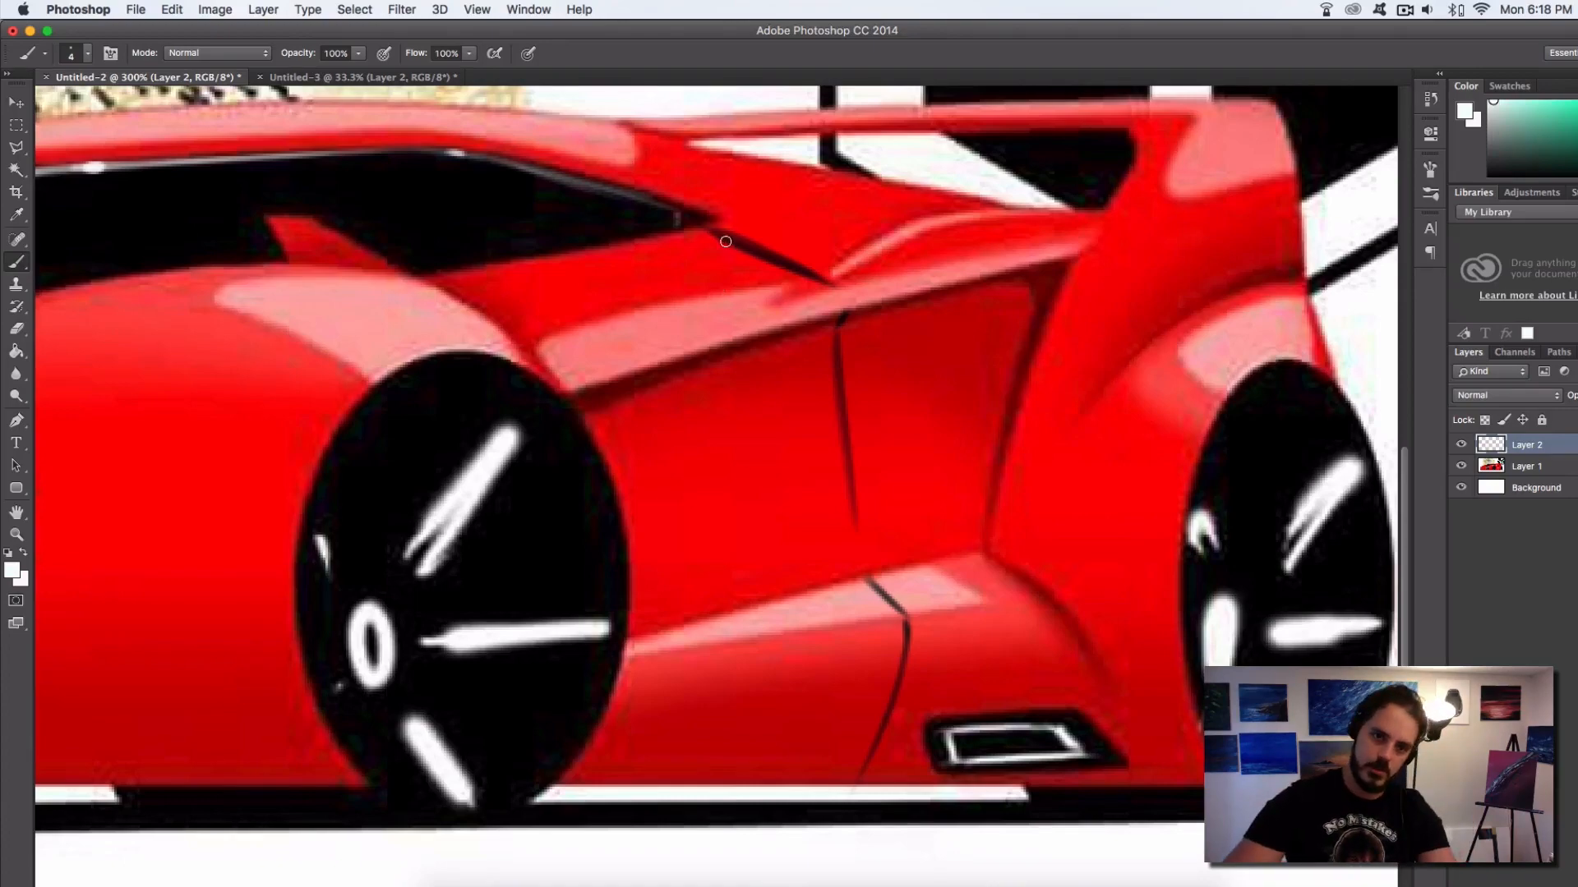
drag(714, 230, 826, 286)
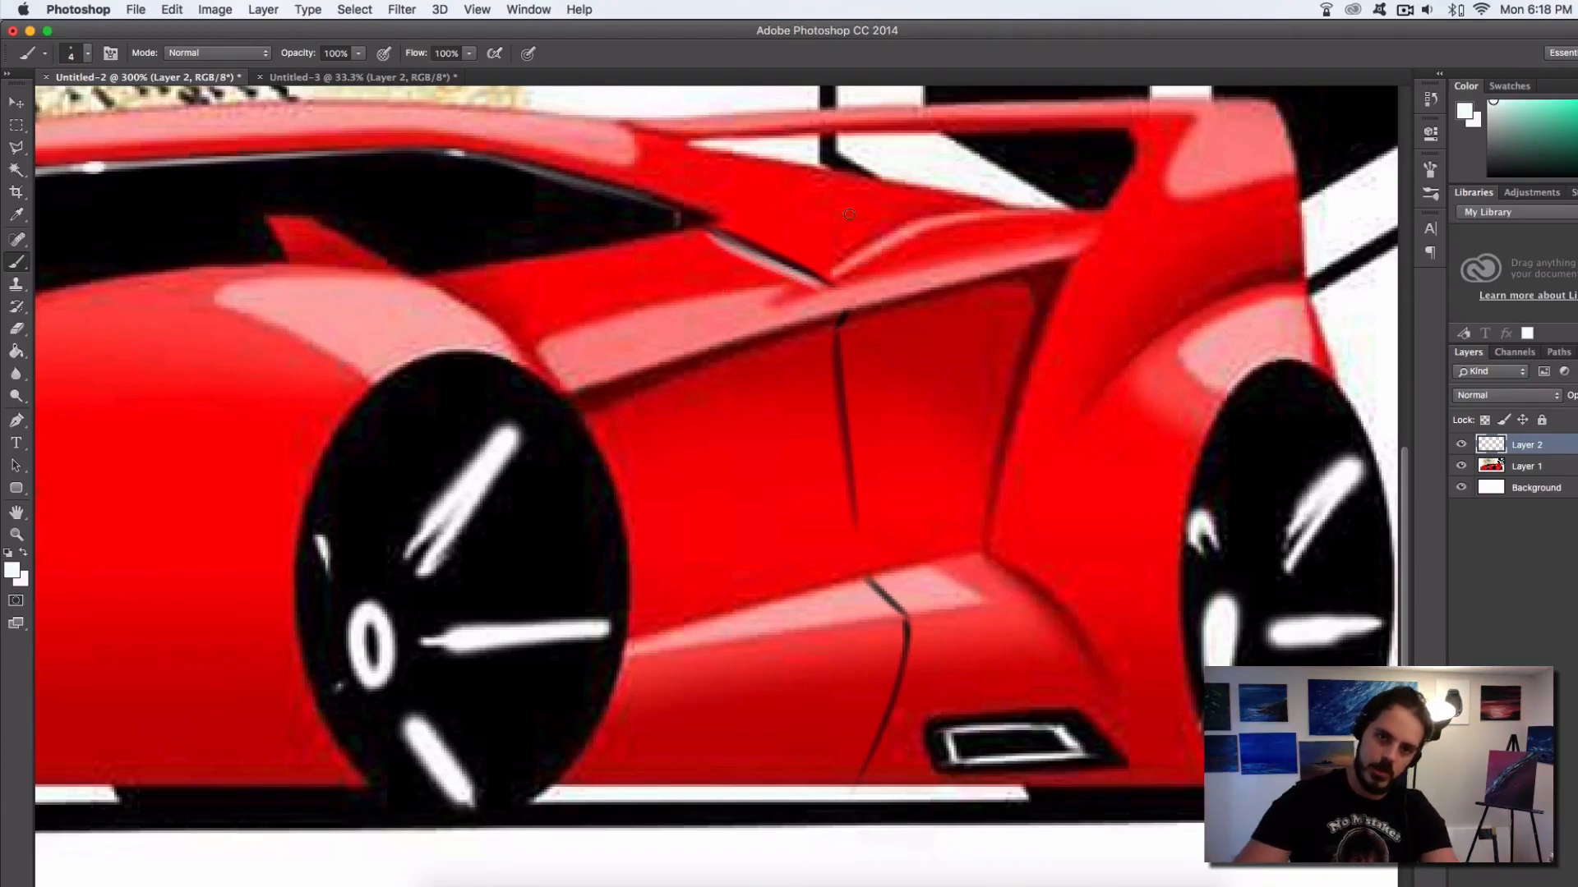
mouse_move(1006, 274)
mouse_down()
mouse_move(676, 667)
mouse_move(1022, 265)
mouse_up()
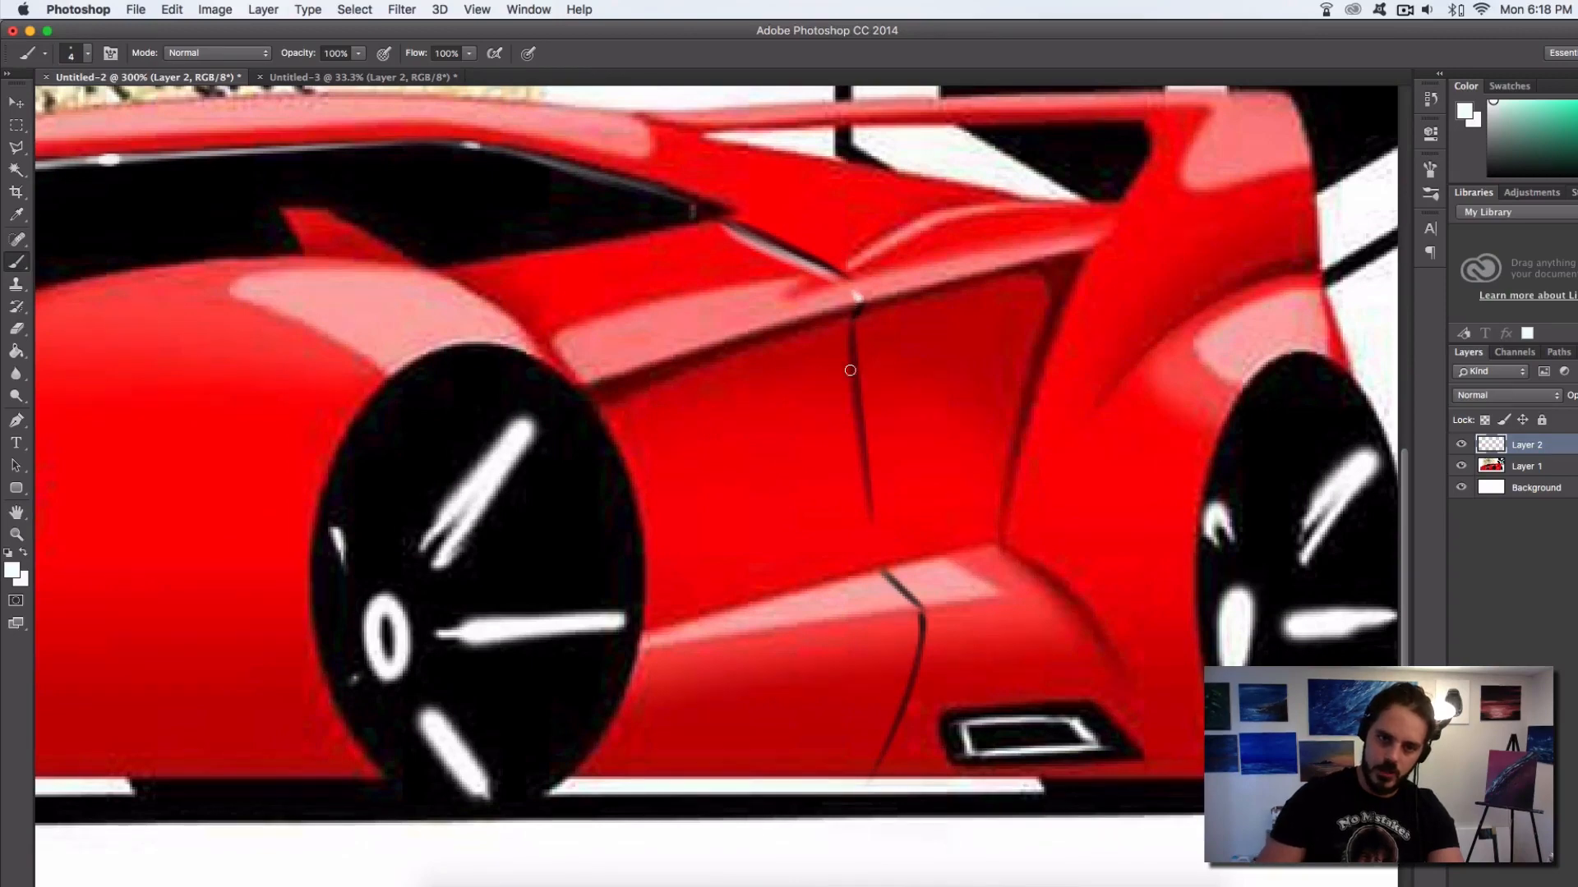
drag(846, 325, 865, 530)
drag(846, 329, 864, 535)
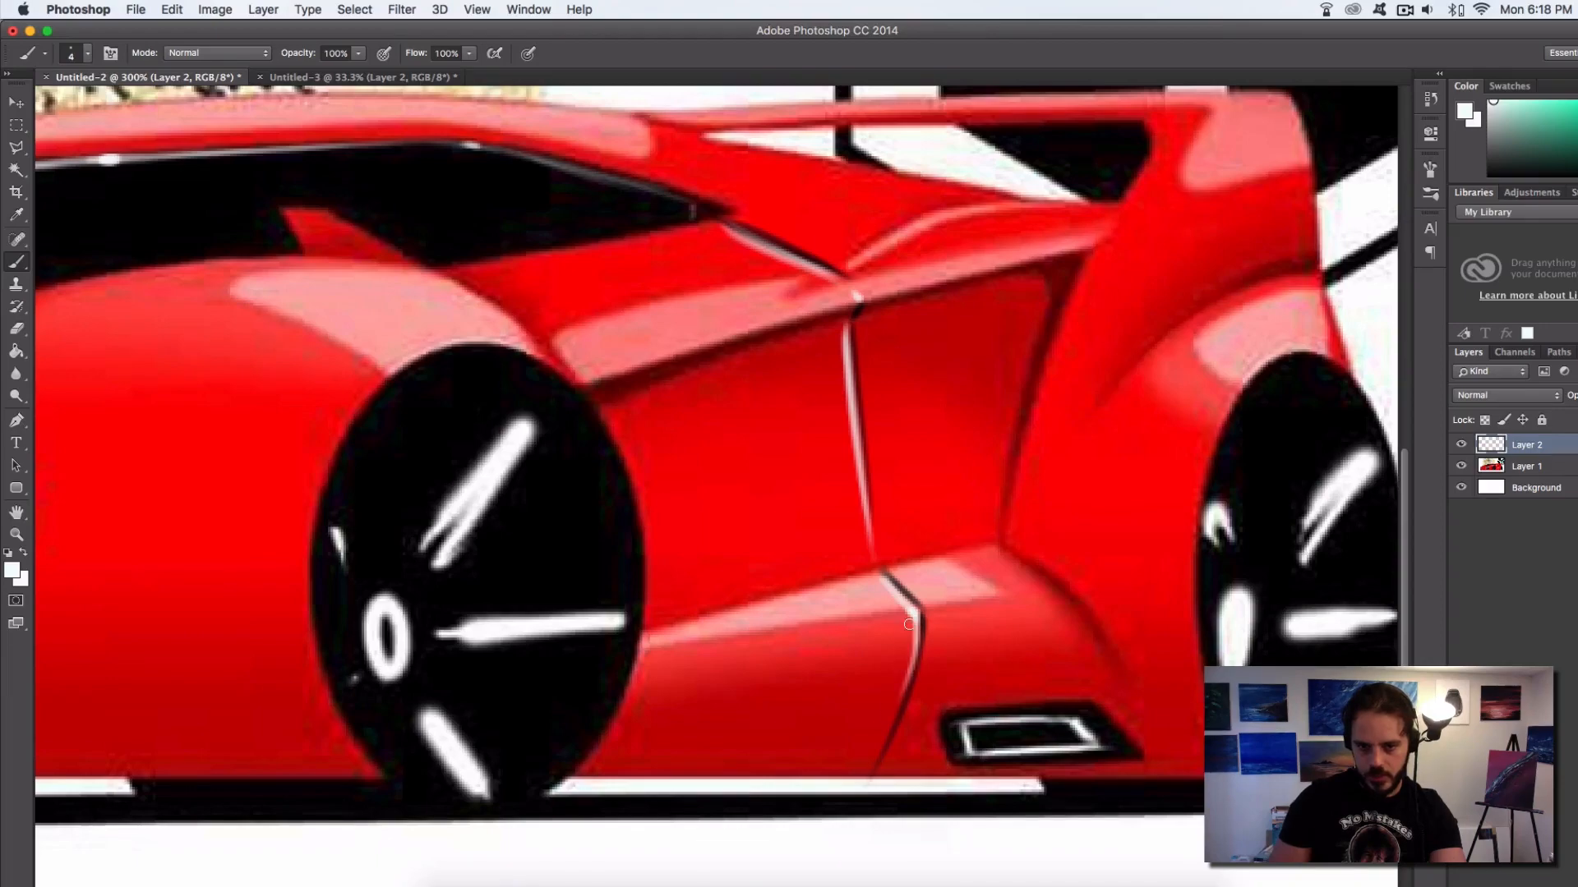
drag(908, 625, 872, 772)
Sample black and repaint the dark line beside the white highlight on the door seam's middle section
drag(661, 550, 1036, 494)
key(super+minus)
key(super+minus)
key(super+minus)
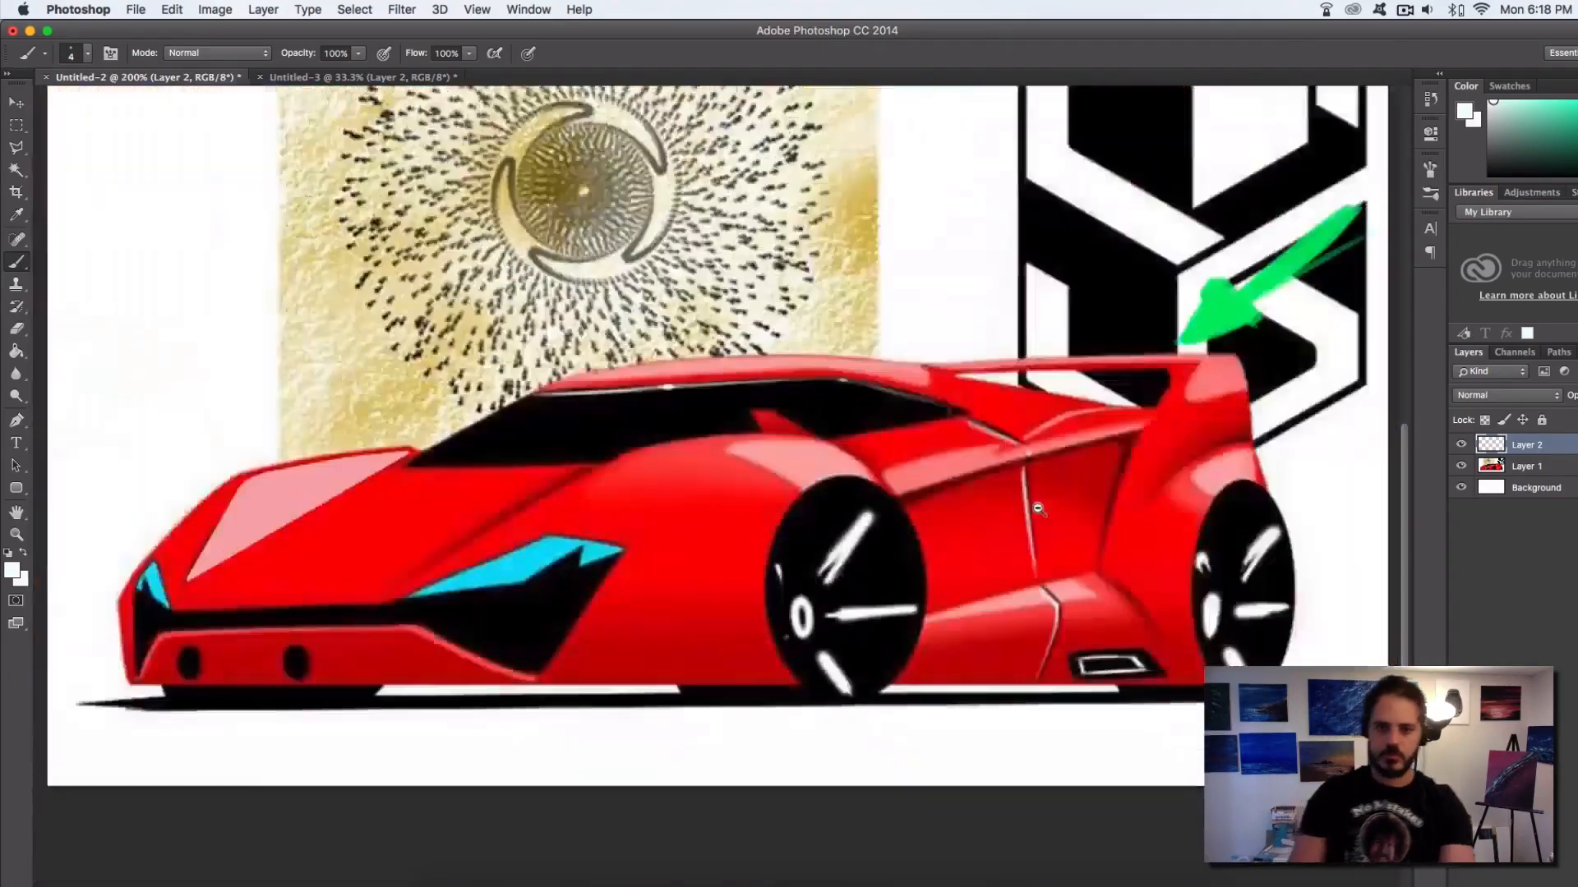
super+click(919, 537)
super+click(919, 538)
super+click(919, 538)
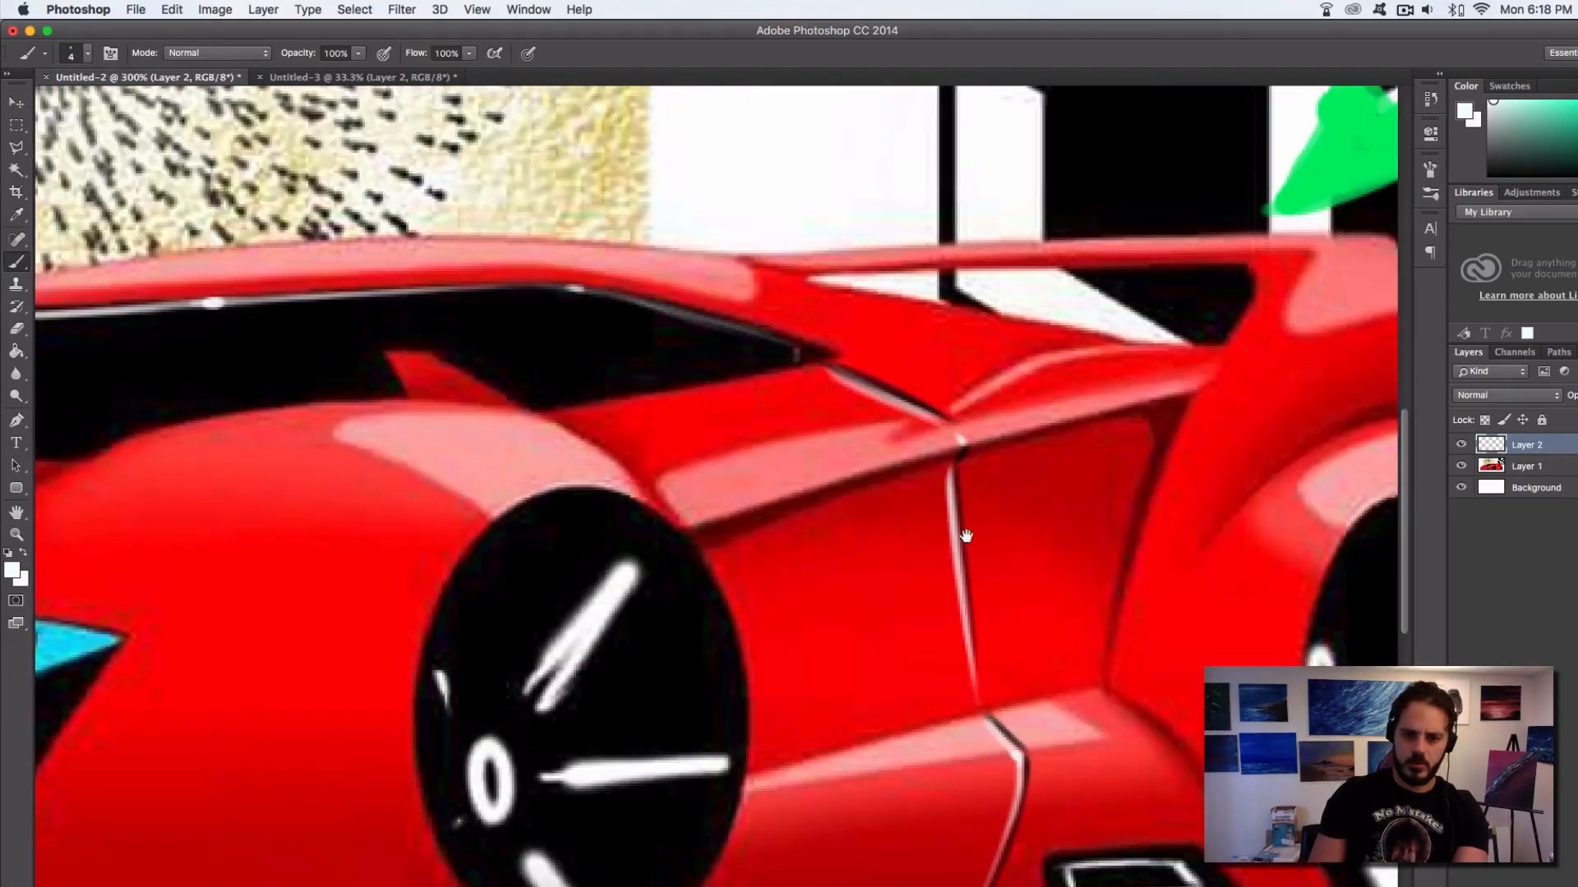
alt+click(616, 350)
drag(958, 479, 978, 683)
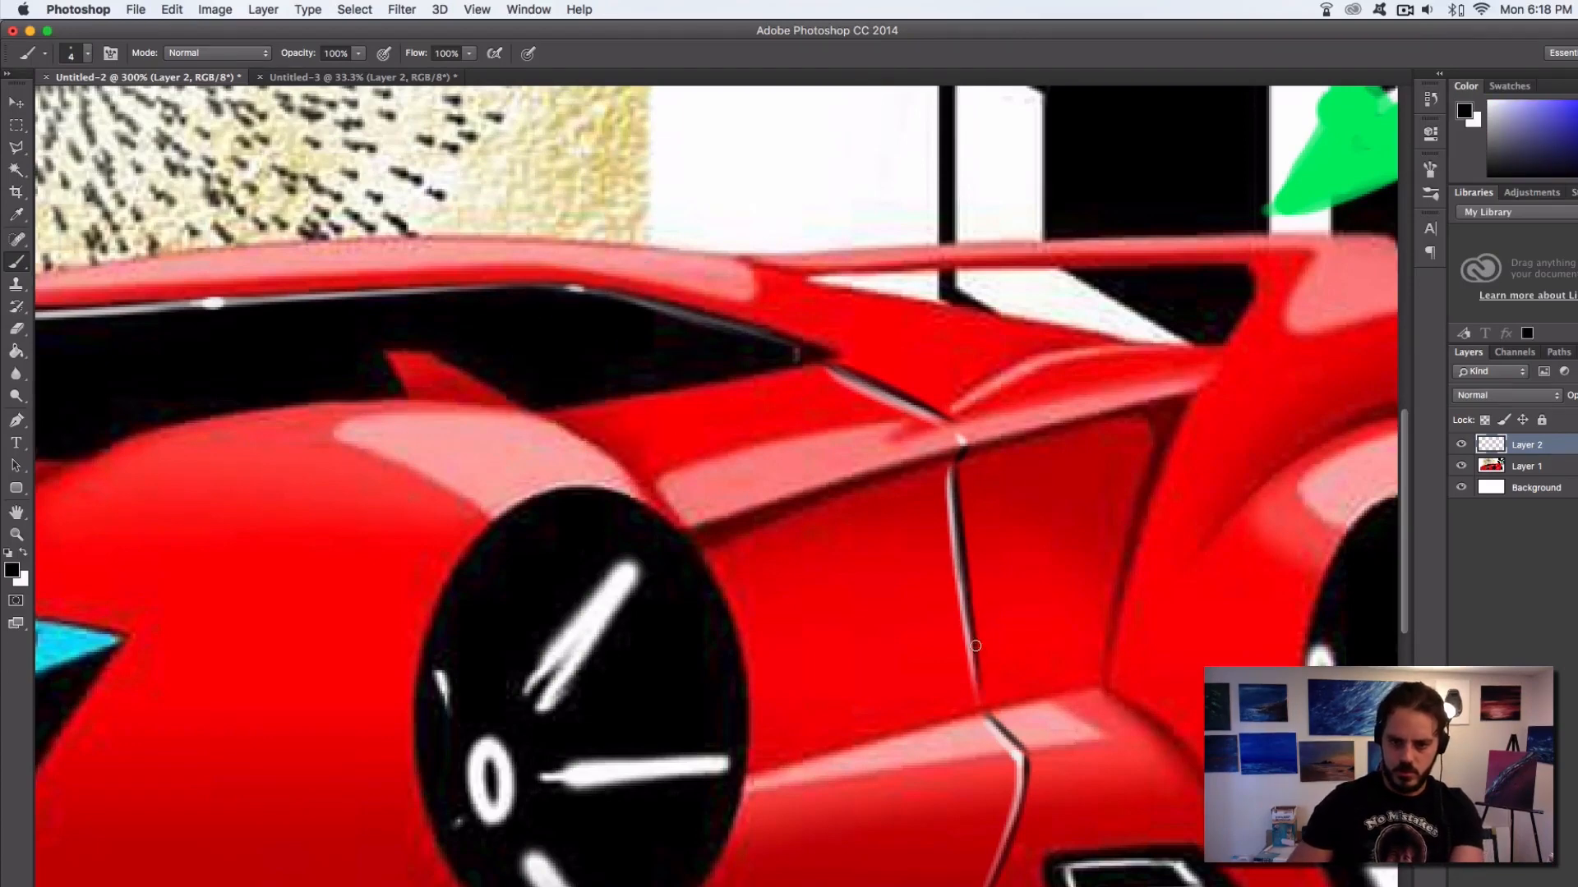
key(super+z)
drag(971, 606, 981, 691)
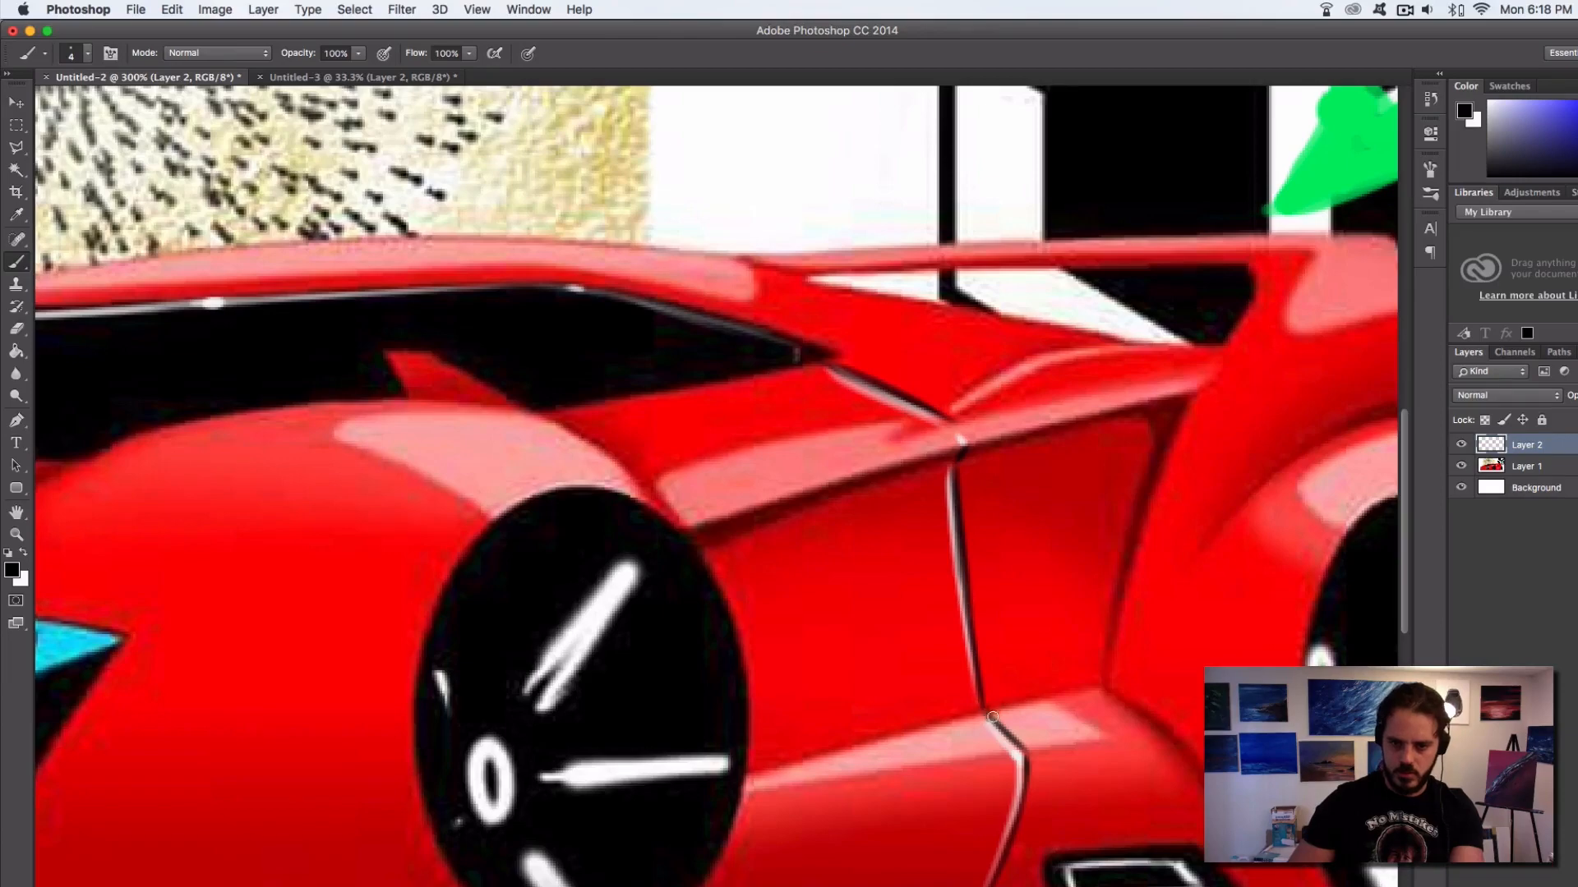
Select a thin elliptical ring inside the front wheel by subtracting a smaller ellipse from a larger one
drag(713, 581, 1031, 436)
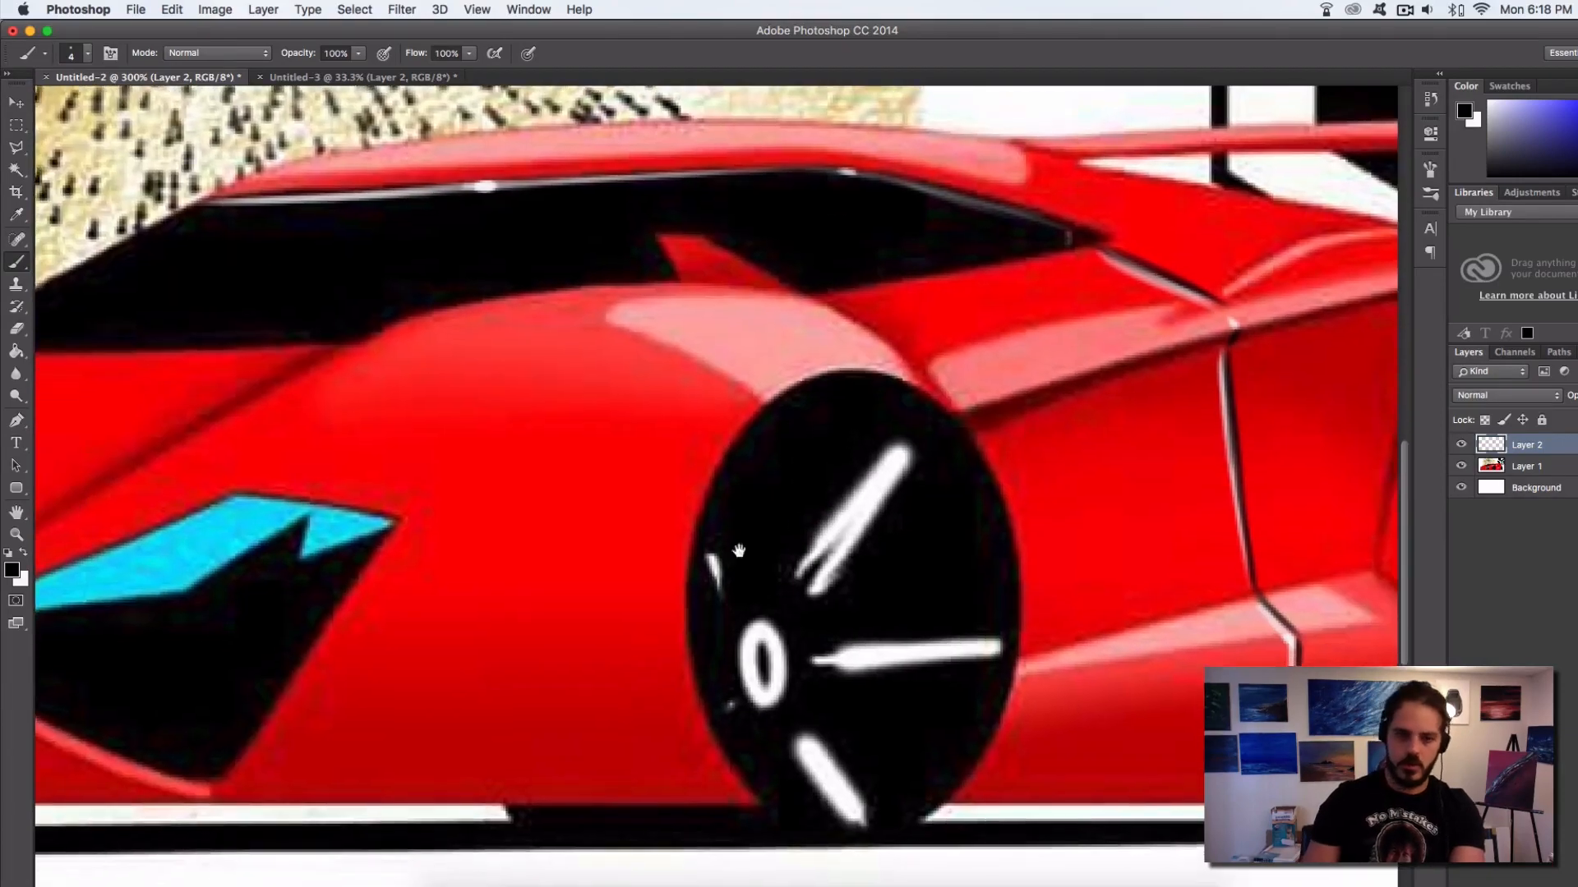
drag(841, 551, 870, 495)
click(20, 128)
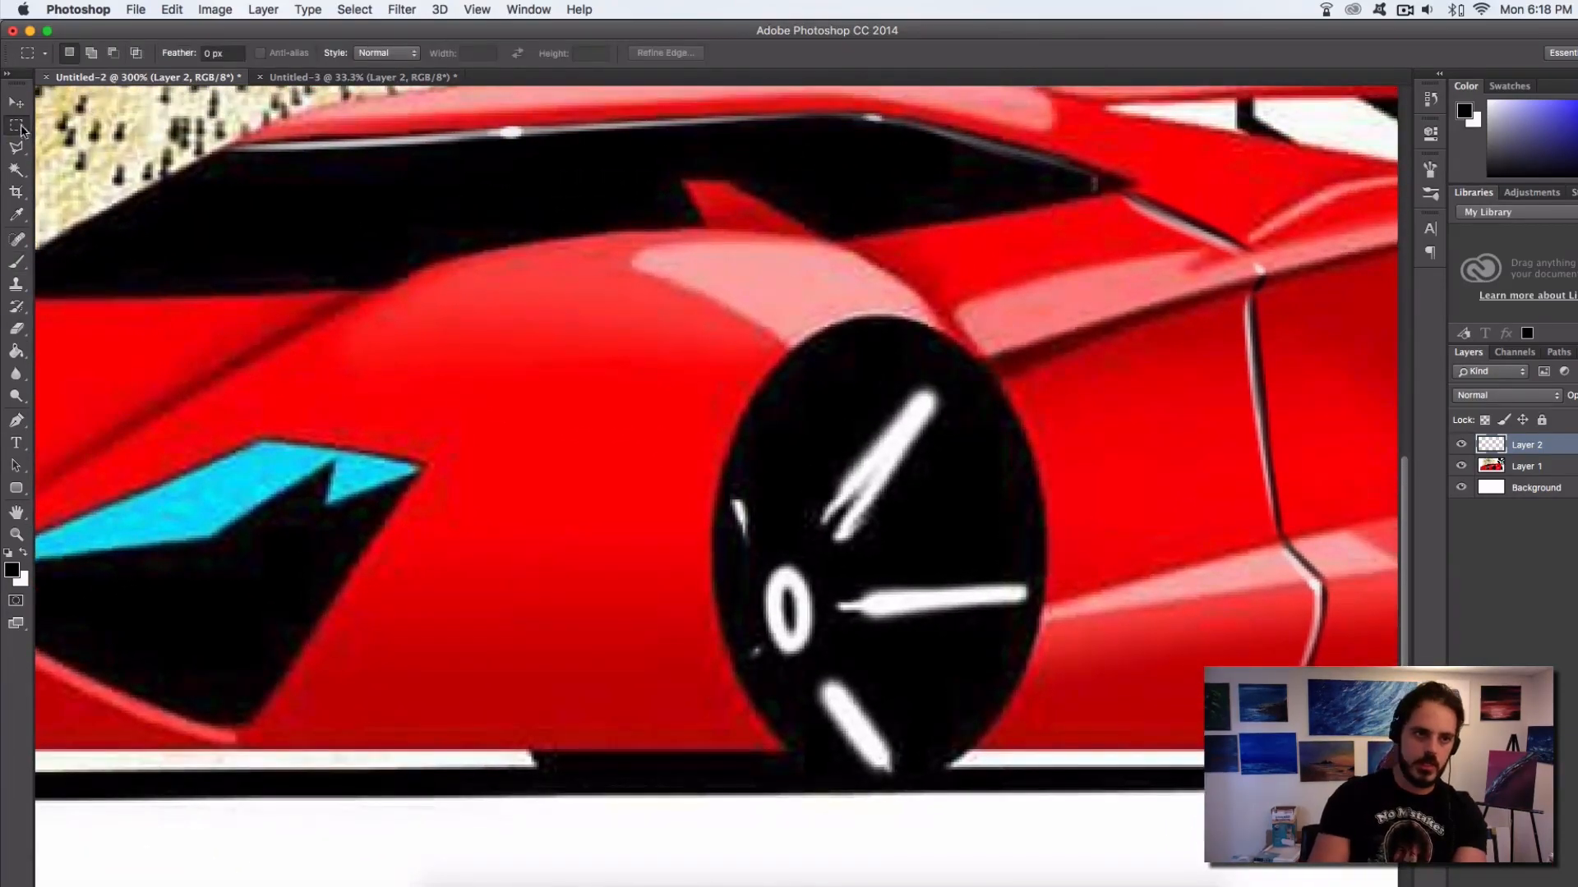
click(16, 125)
click(82, 137)
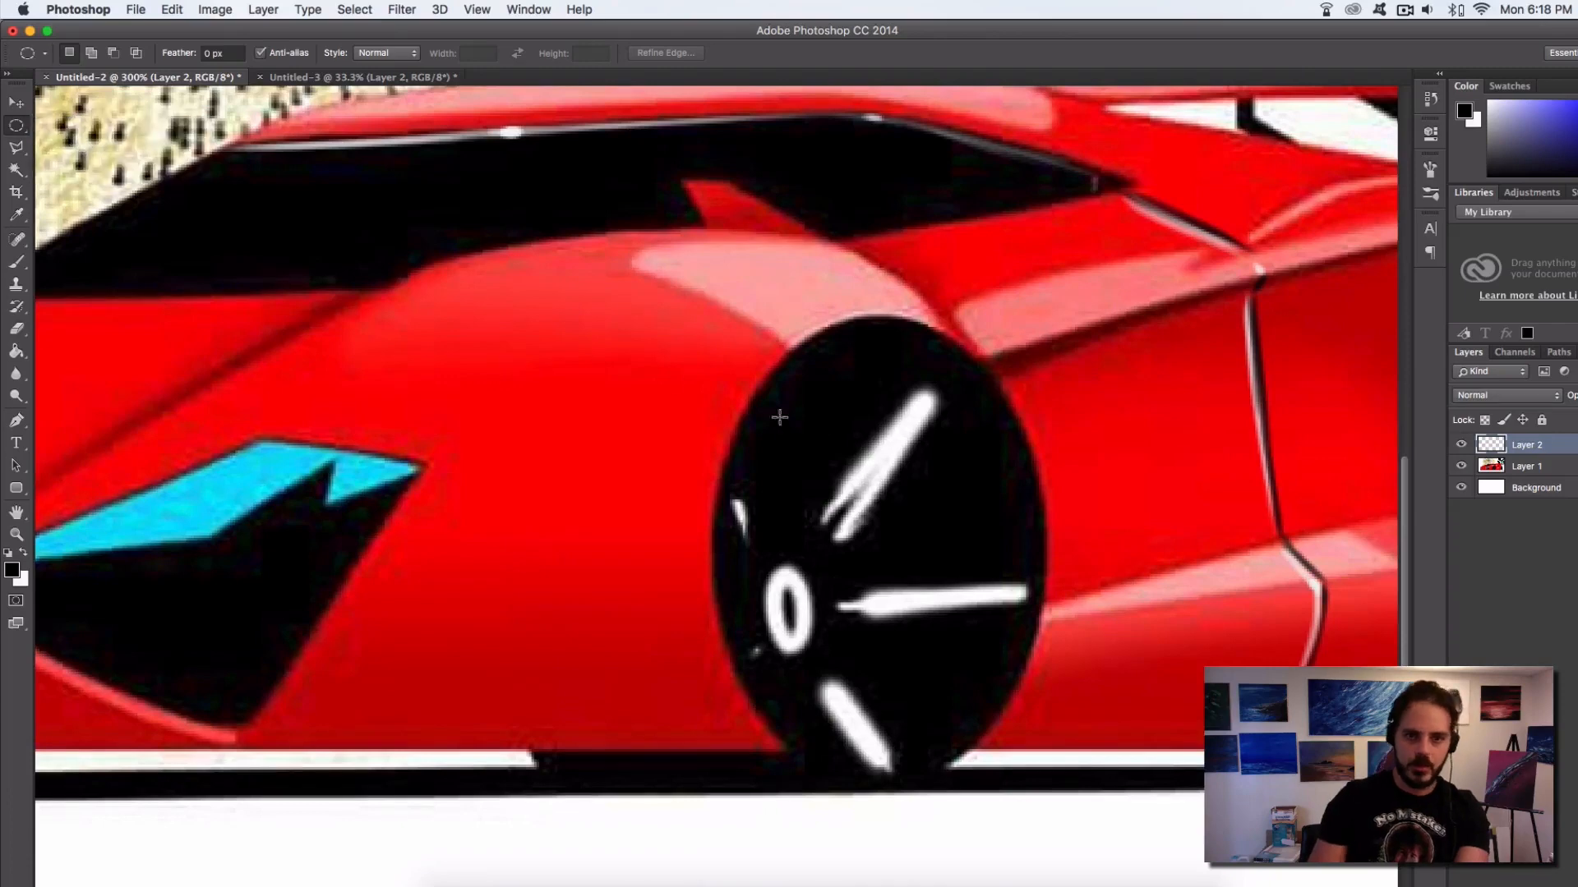
drag(713, 352, 1022, 771)
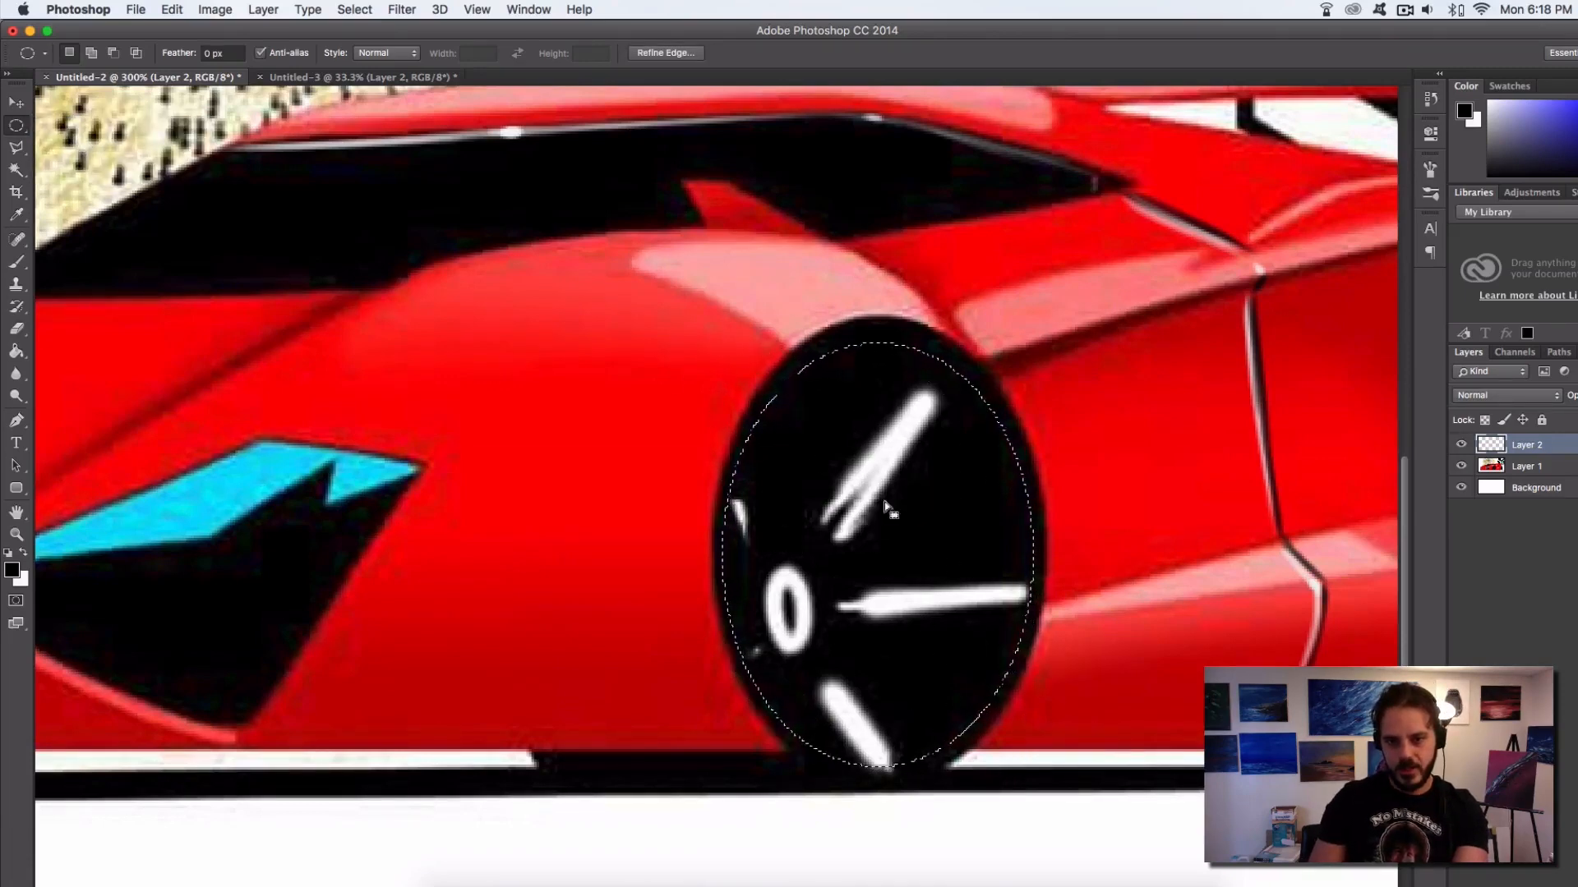
key(alt)
drag(731, 376, 1022, 743)
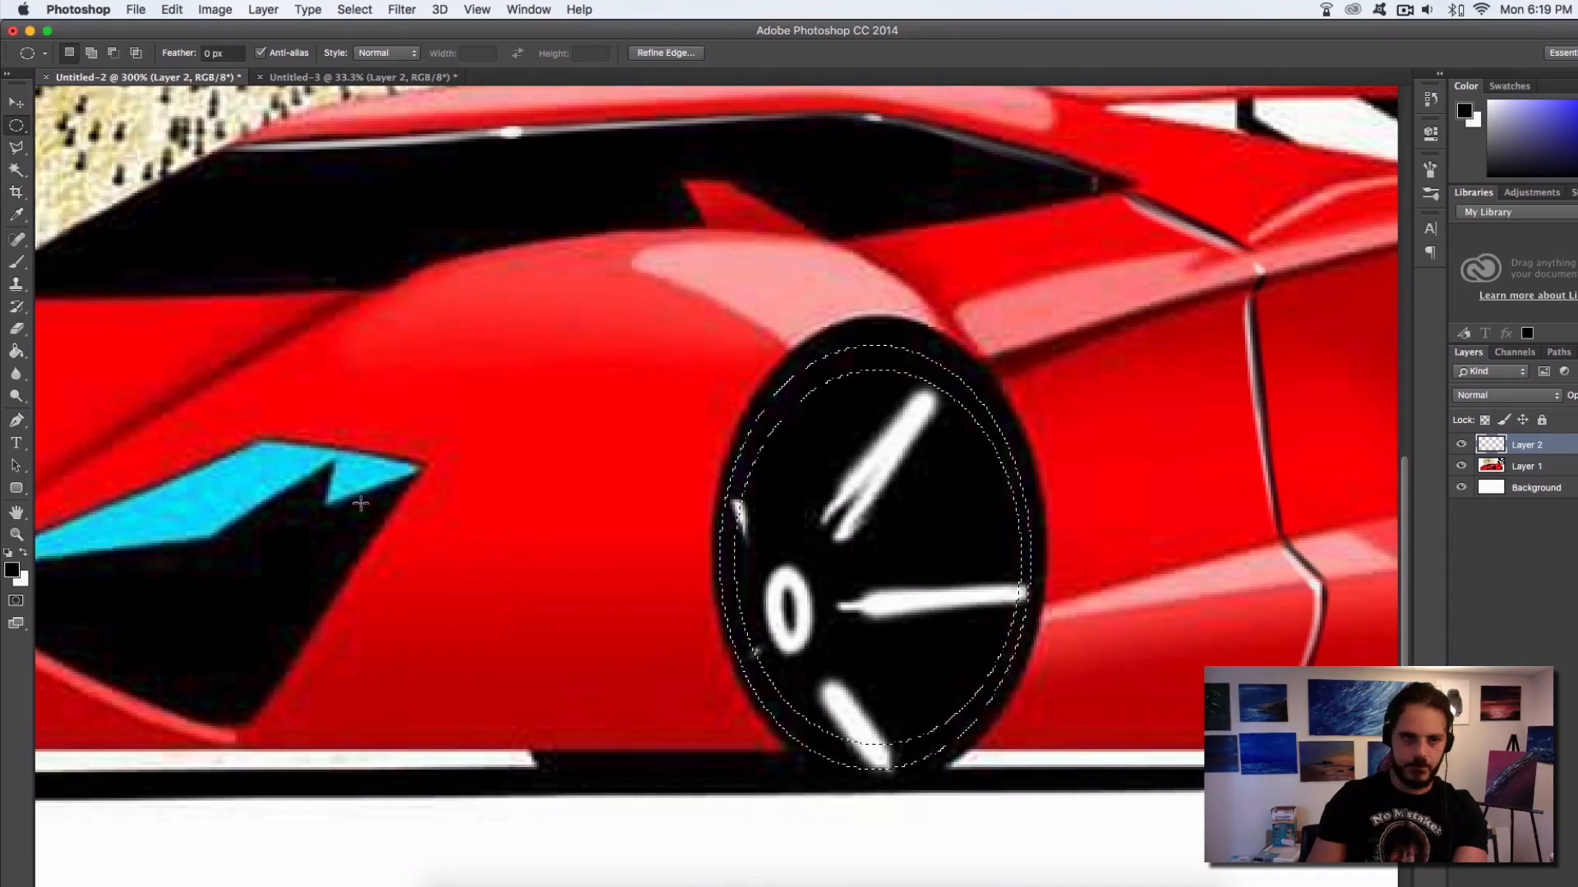
Paint a soft white rim highlight inside the front wheel's ring selection using the soft 800 px brush preset reduced in size
click(16, 262)
click(23, 554)
right_click(688, 424)
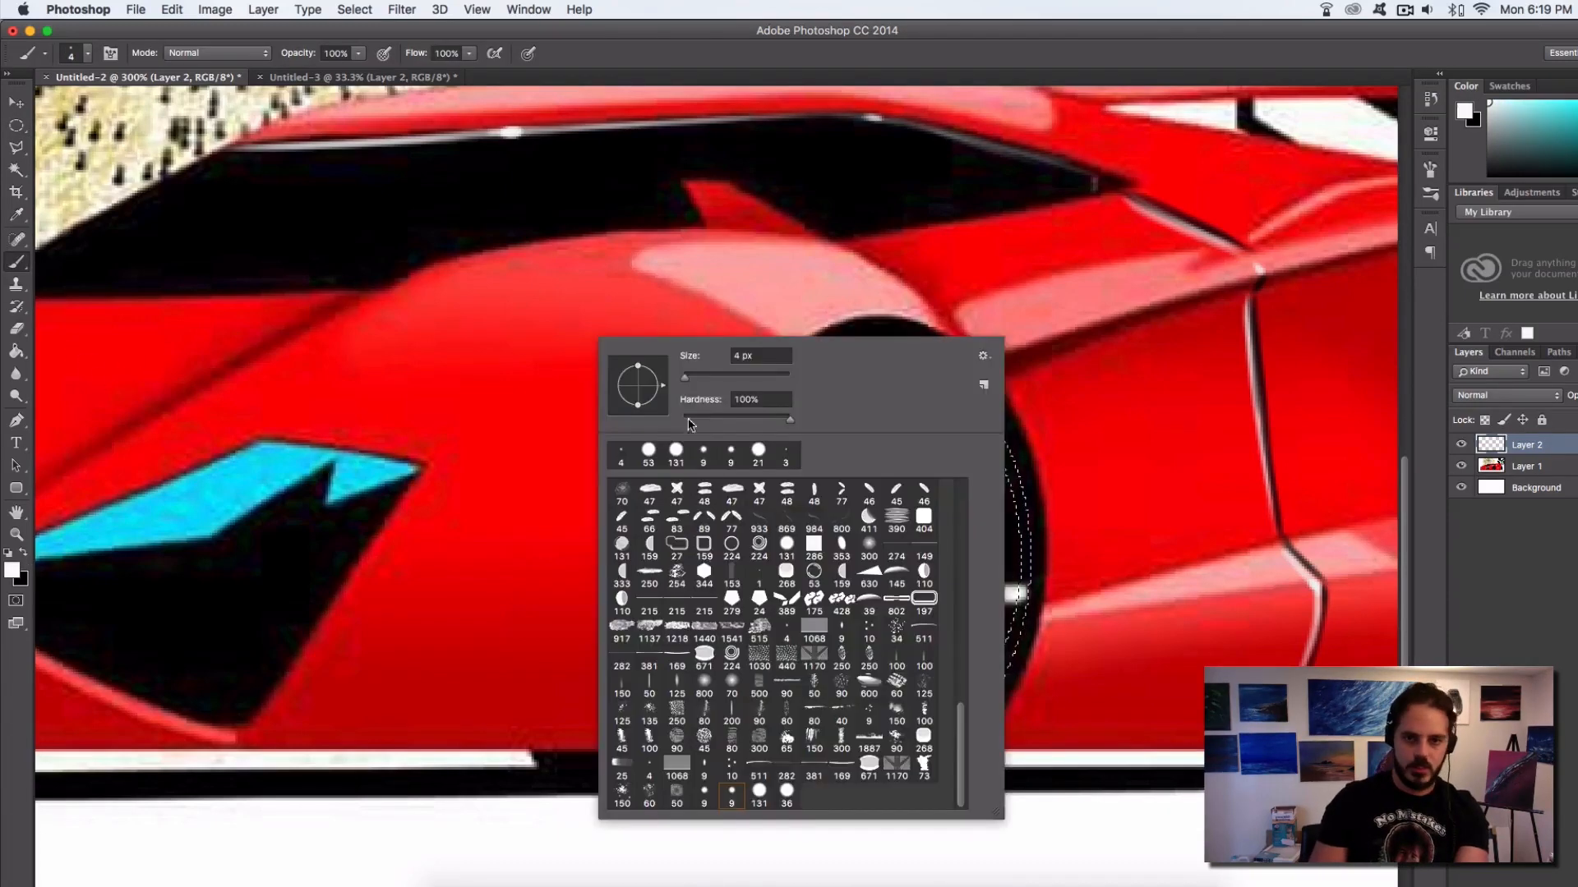
click(704, 682)
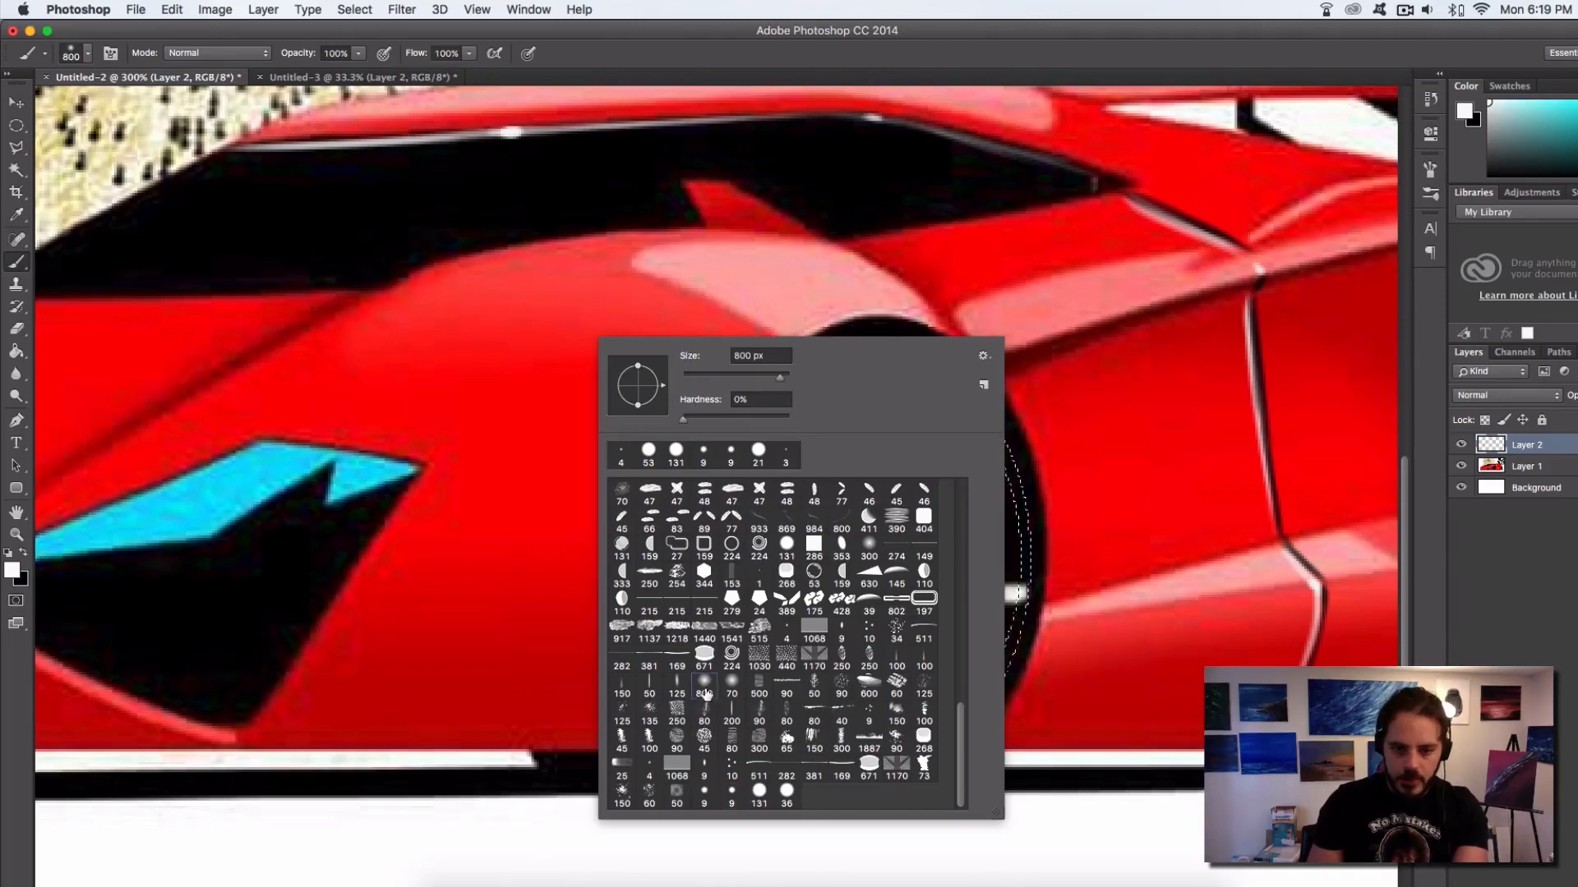
drag(771, 378, 756, 378)
click(888, 236)
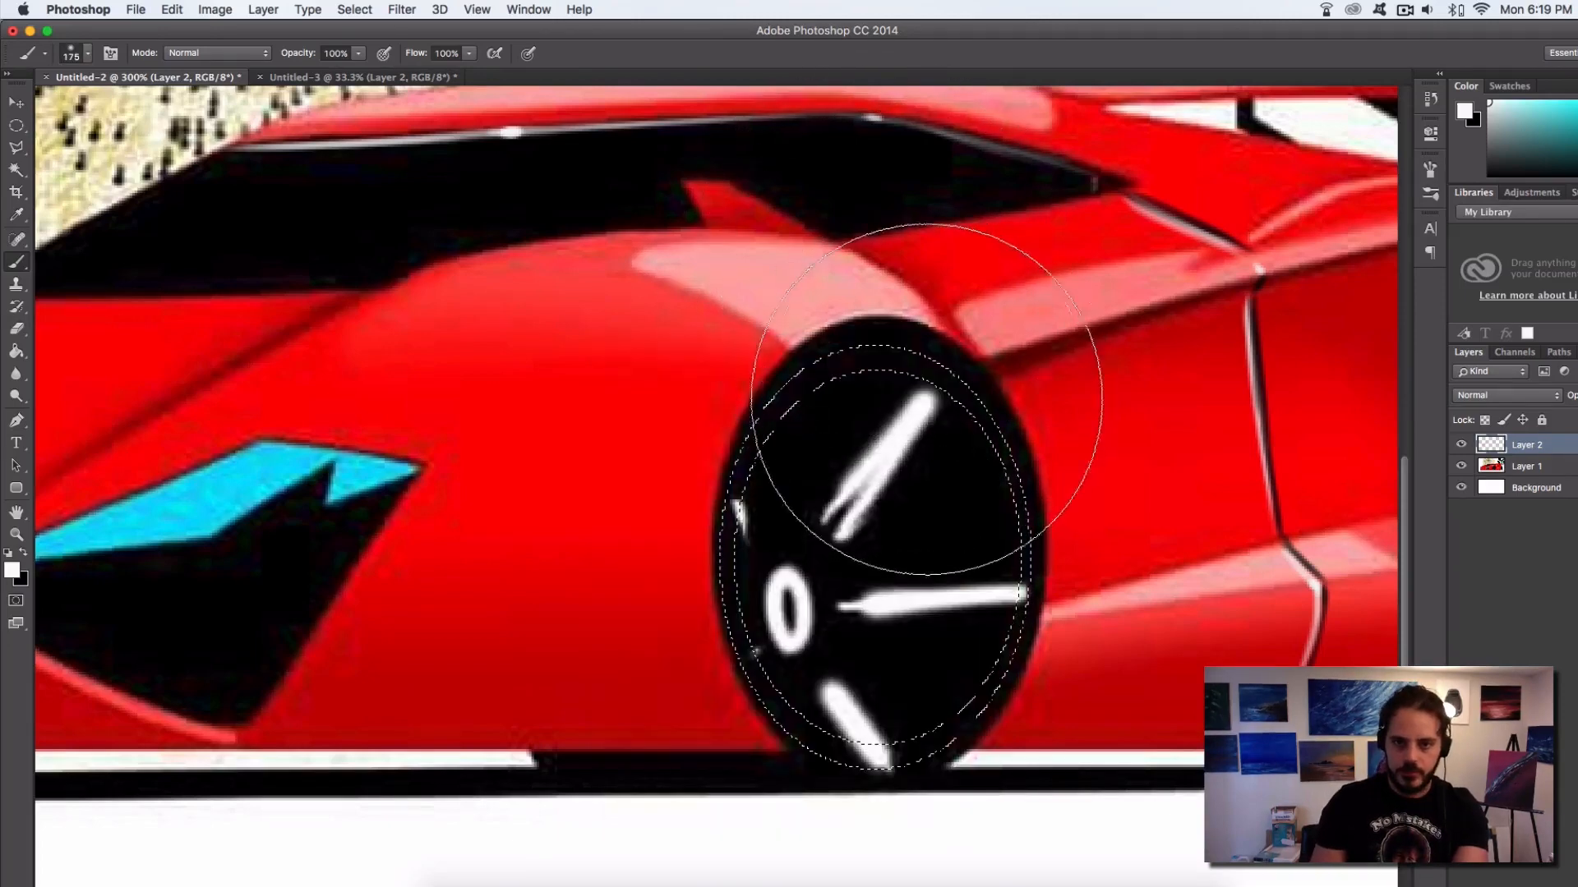
mouse_move(928, 399)
mouse_down()
mouse_move(867, 362)
mouse_move(882, 369)
mouse_move(885, 351)
mouse_move(974, 430)
mouse_move(1009, 518)
mouse_move(999, 459)
mouse_move(803, 417)
mouse_move(783, 452)
mouse_move(953, 416)
mouse_move(1006, 587)
mouse_move(949, 678)
mouse_move(1016, 530)
mouse_move(1008, 615)
mouse_move(902, 384)
mouse_move(774, 428)
mouse_move(1021, 405)
mouse_up()
key(ctrl+d)
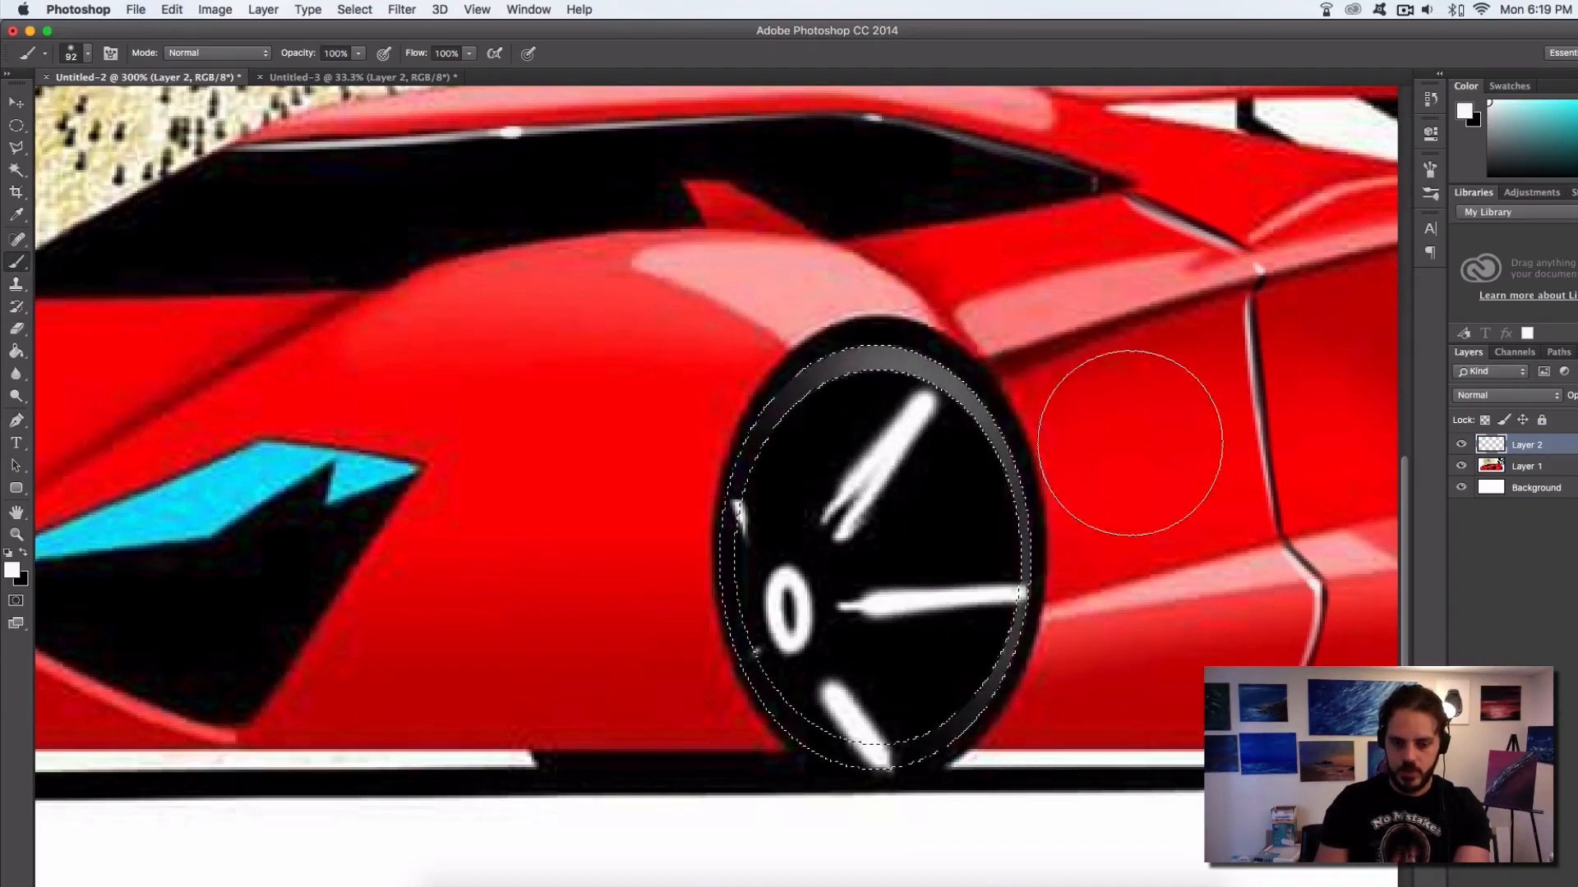
Copy the front wheel's rim highlight to a new layer, move it onto the rear wheel and transform it to fit
key(super+minus)
key(super+minus)
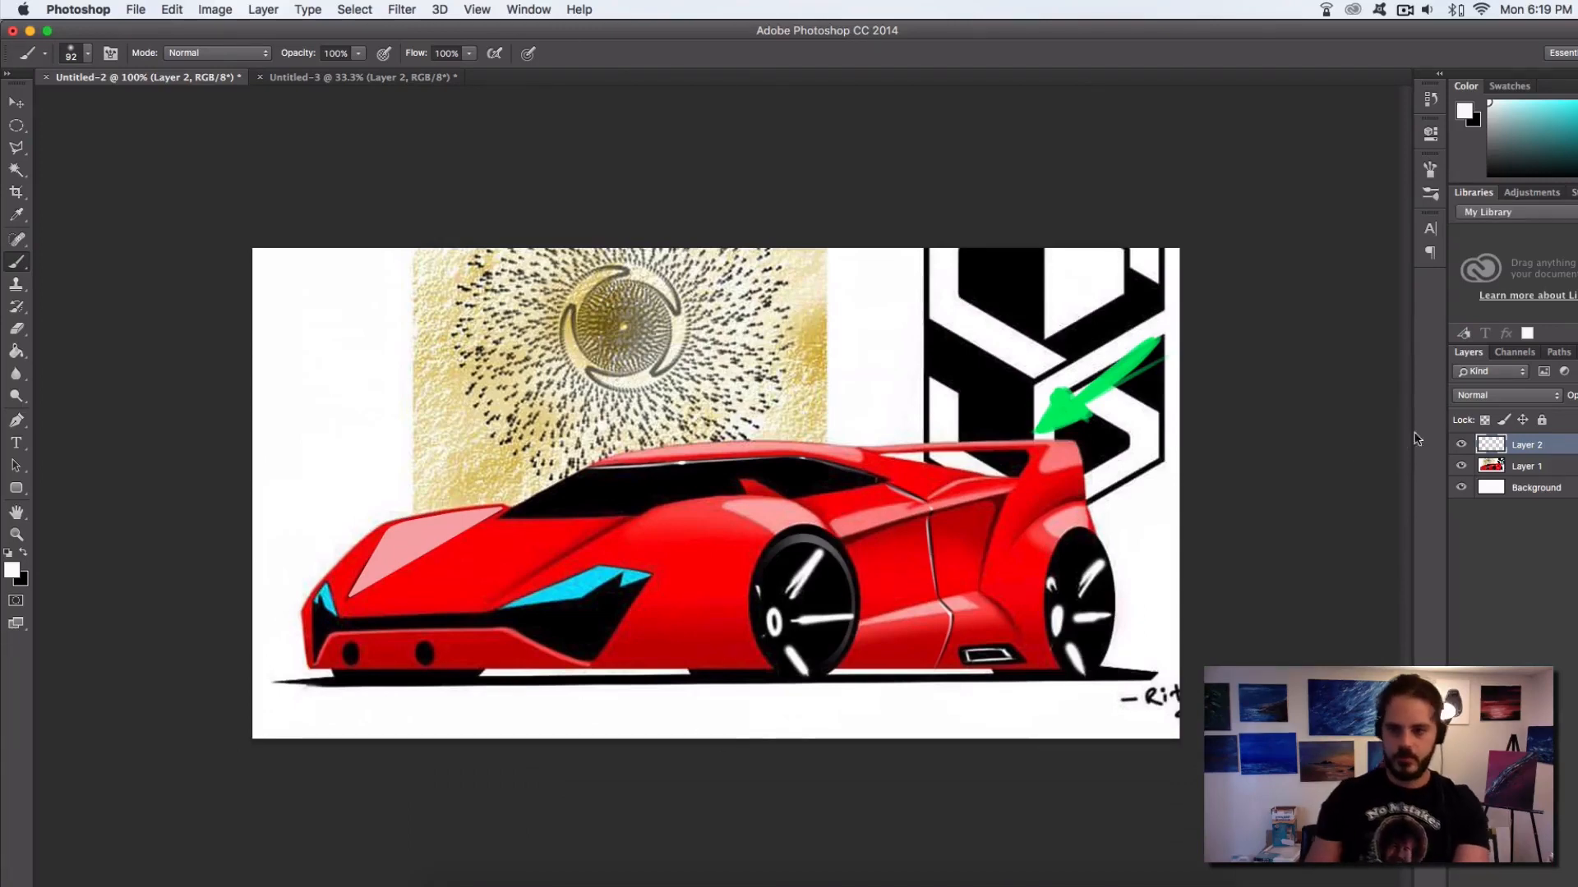
key(super+z)
key(super+j)
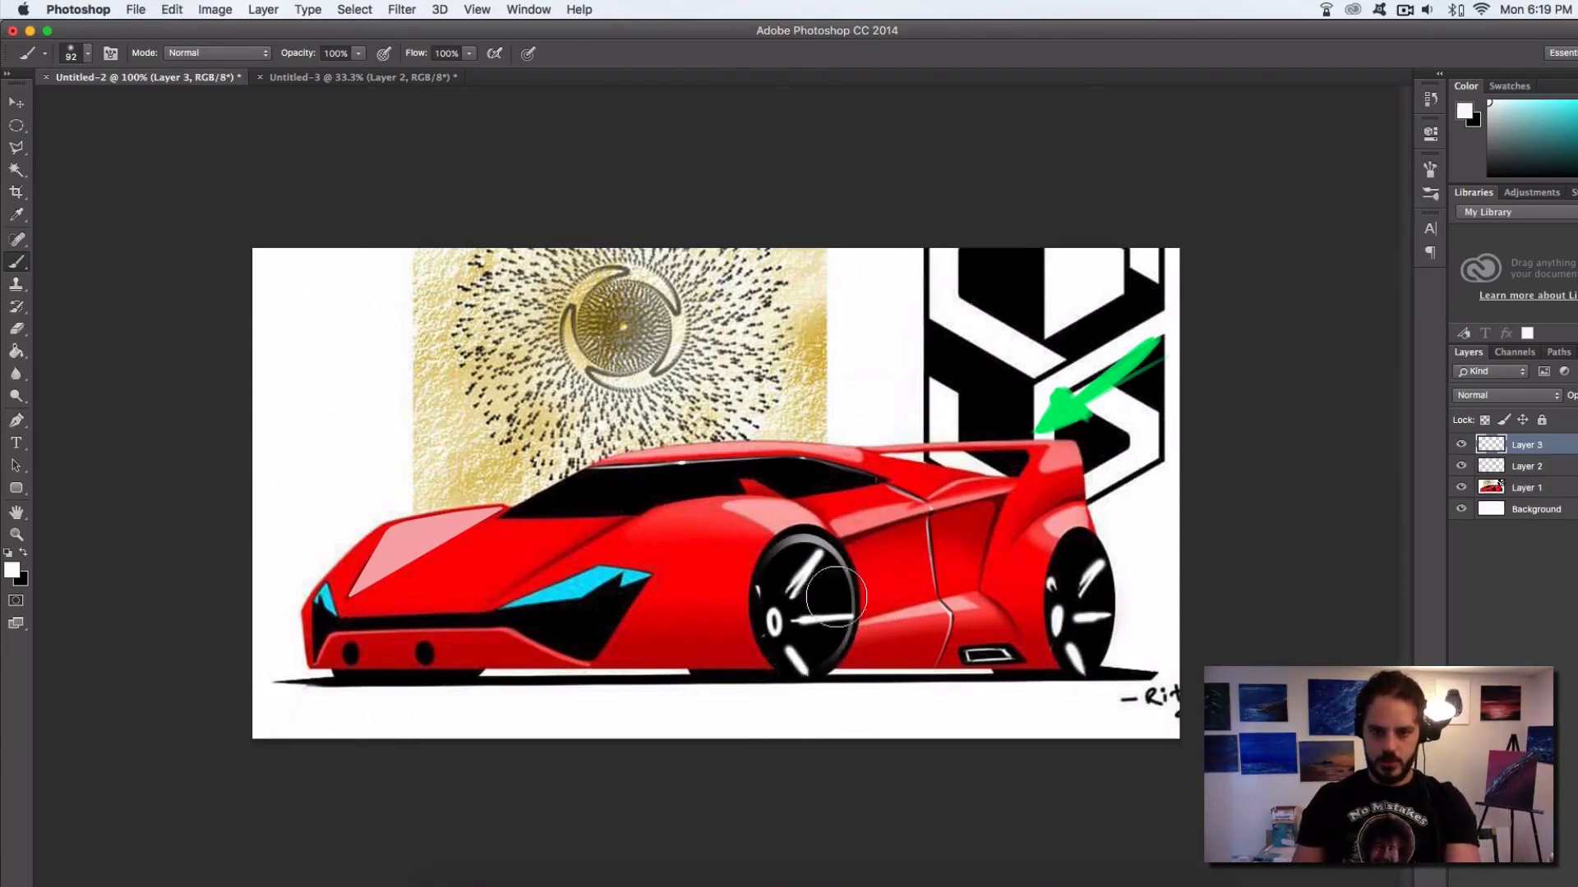
key(v)
drag(842, 590, 1094, 581)
key(super+t)
key(Return)
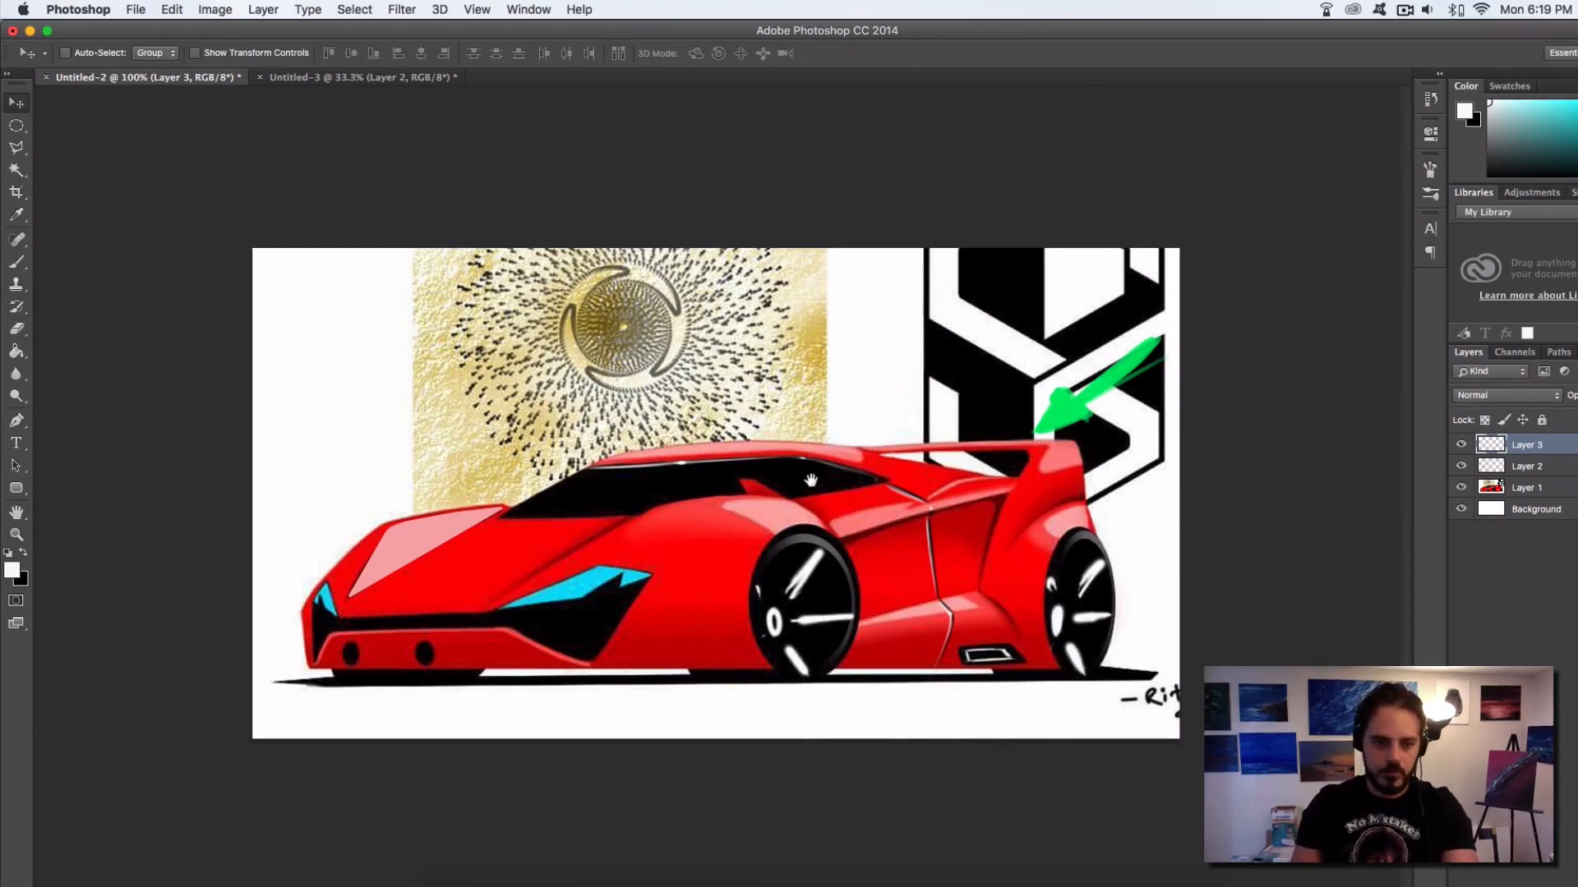
Create a new layer beneath Layer 3 and sample dark red from the car's side for the brush
key(super)
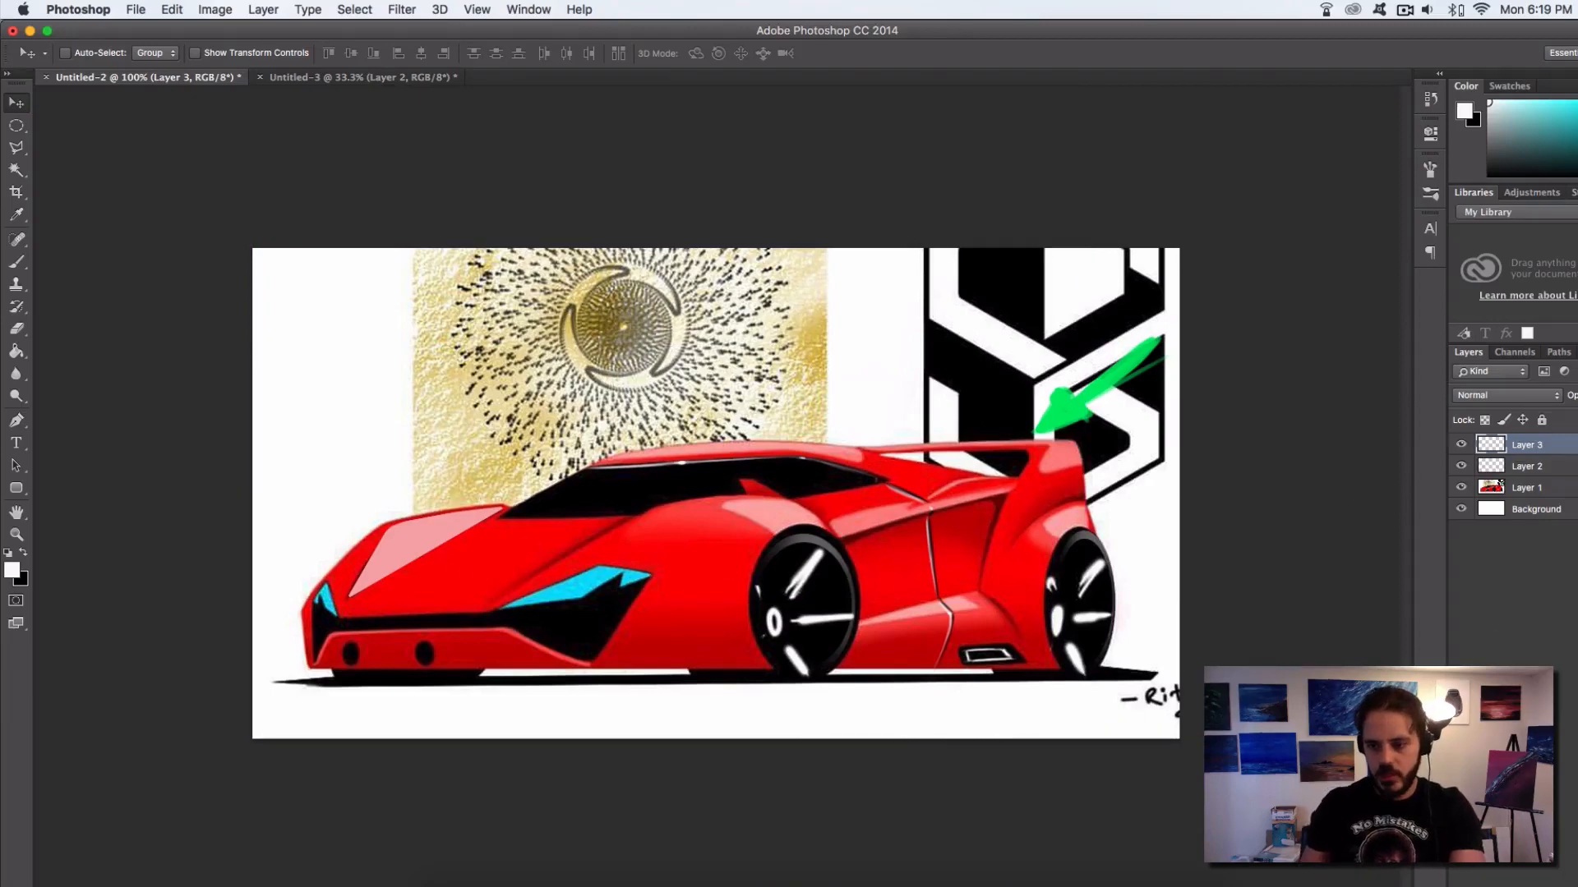
key(alt+shift+super+n)
drag(1538, 454, 1557, 479)
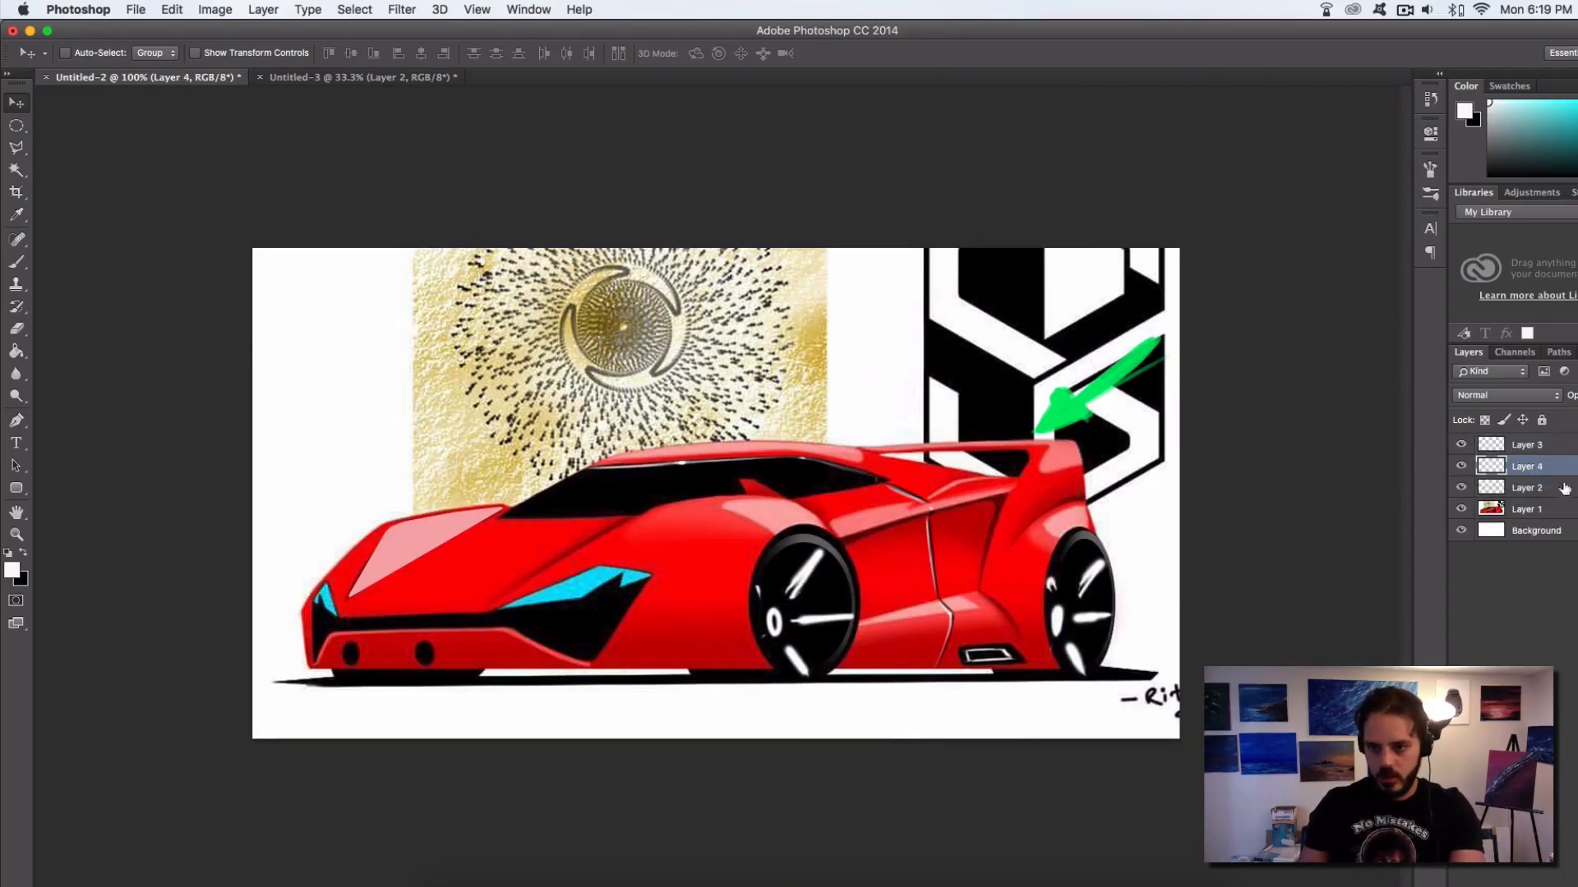
click(16, 262)
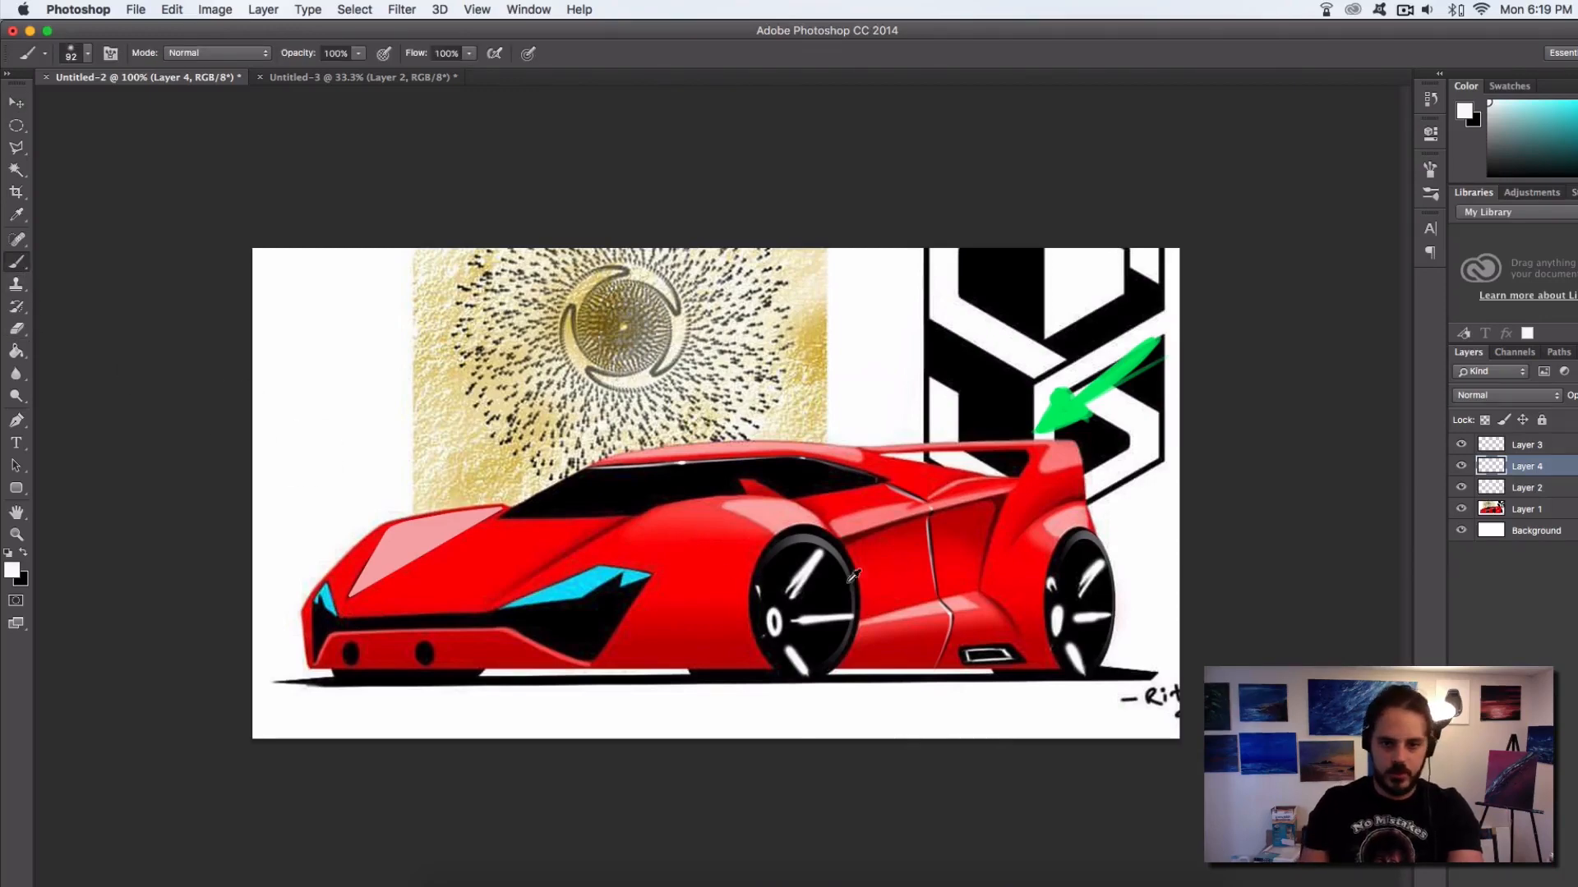
alt+click(859, 530)
Try a soft dark red stroke across the car's side toward the front wheel and undo it
mouse_move(961, 554)
mouse_down()
mouse_move(978, 559)
mouse_move(801, 595)
mouse_move(991, 569)
mouse_move(782, 590)
mouse_up()
key(super+alt+z)
key(super+alt+z)
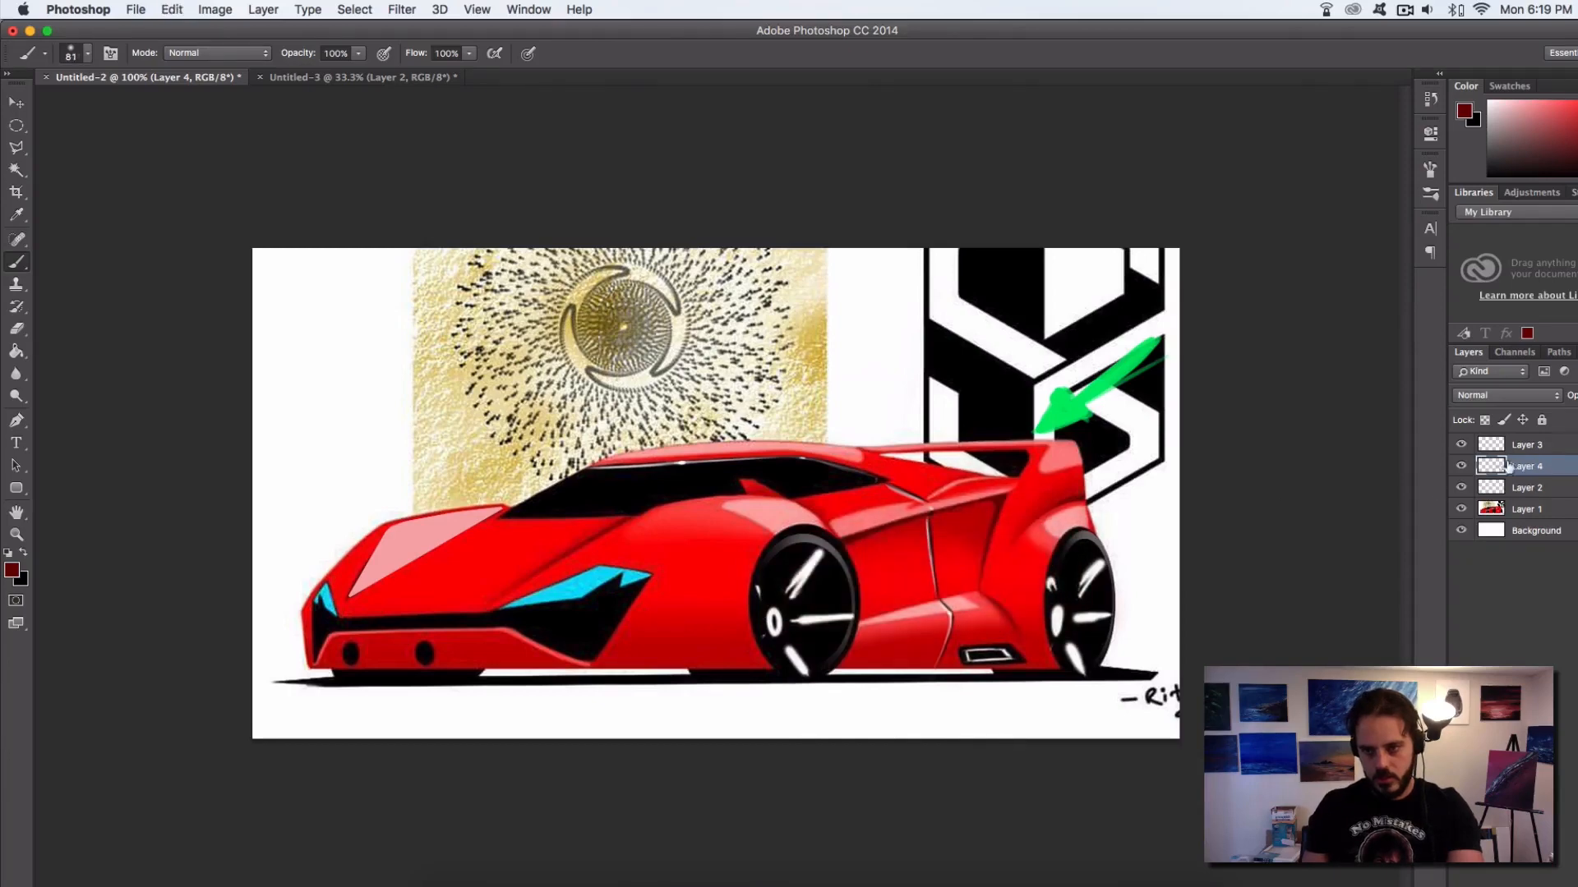
Move Layer 4 beneath Layer 2 and paint soft dark red shading on it along the car's side with an 81 px brush
click(1462, 445)
click(1461, 445)
click(1461, 488)
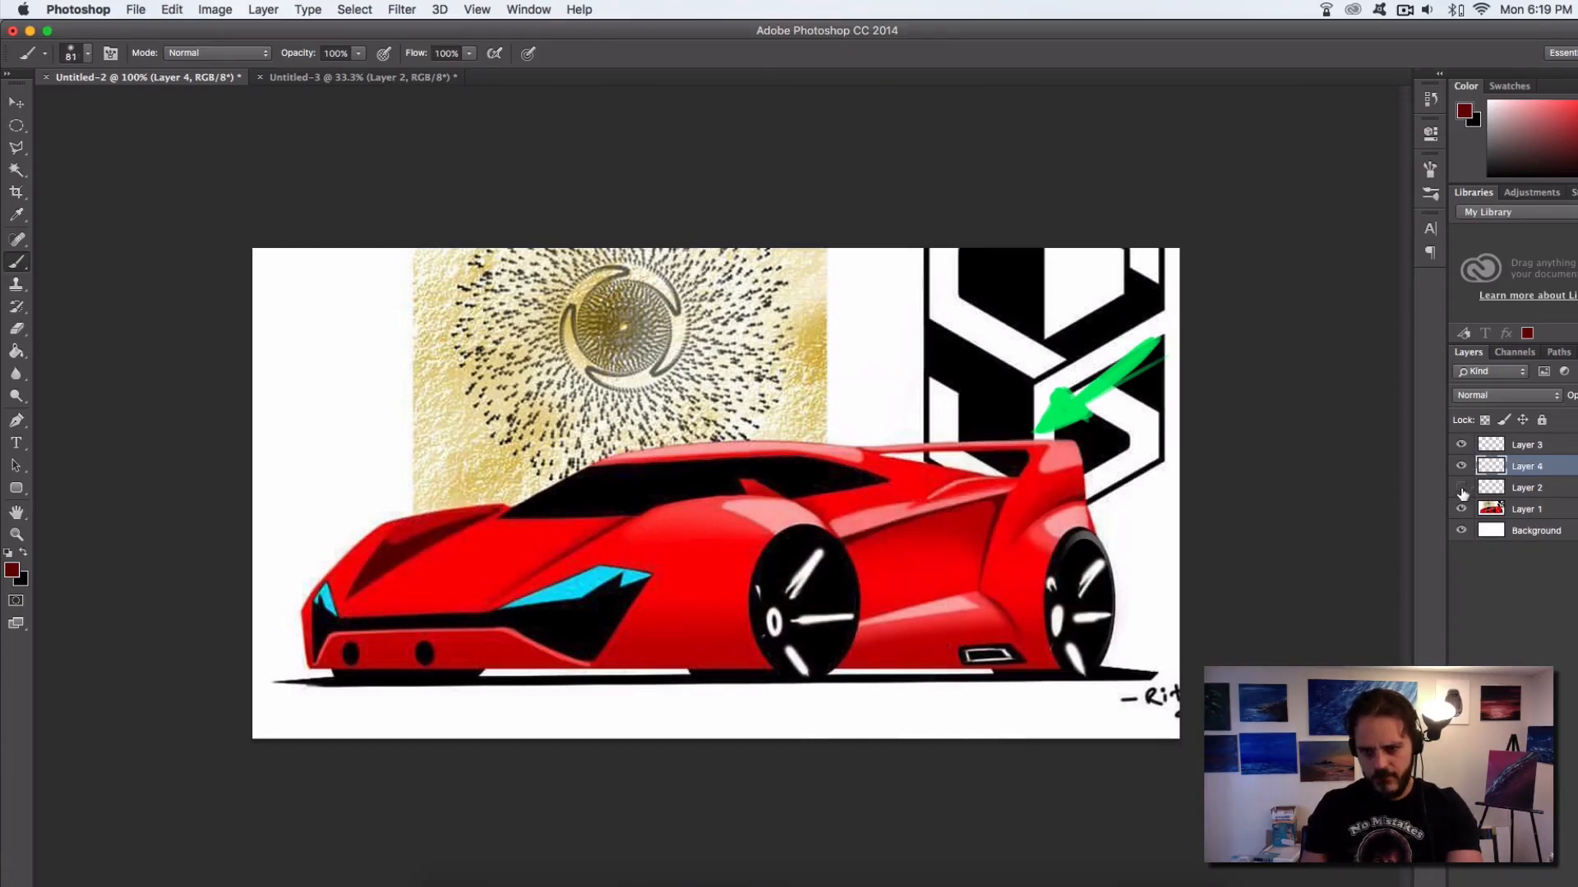
click(1461, 488)
drag(1534, 489, 1530, 457)
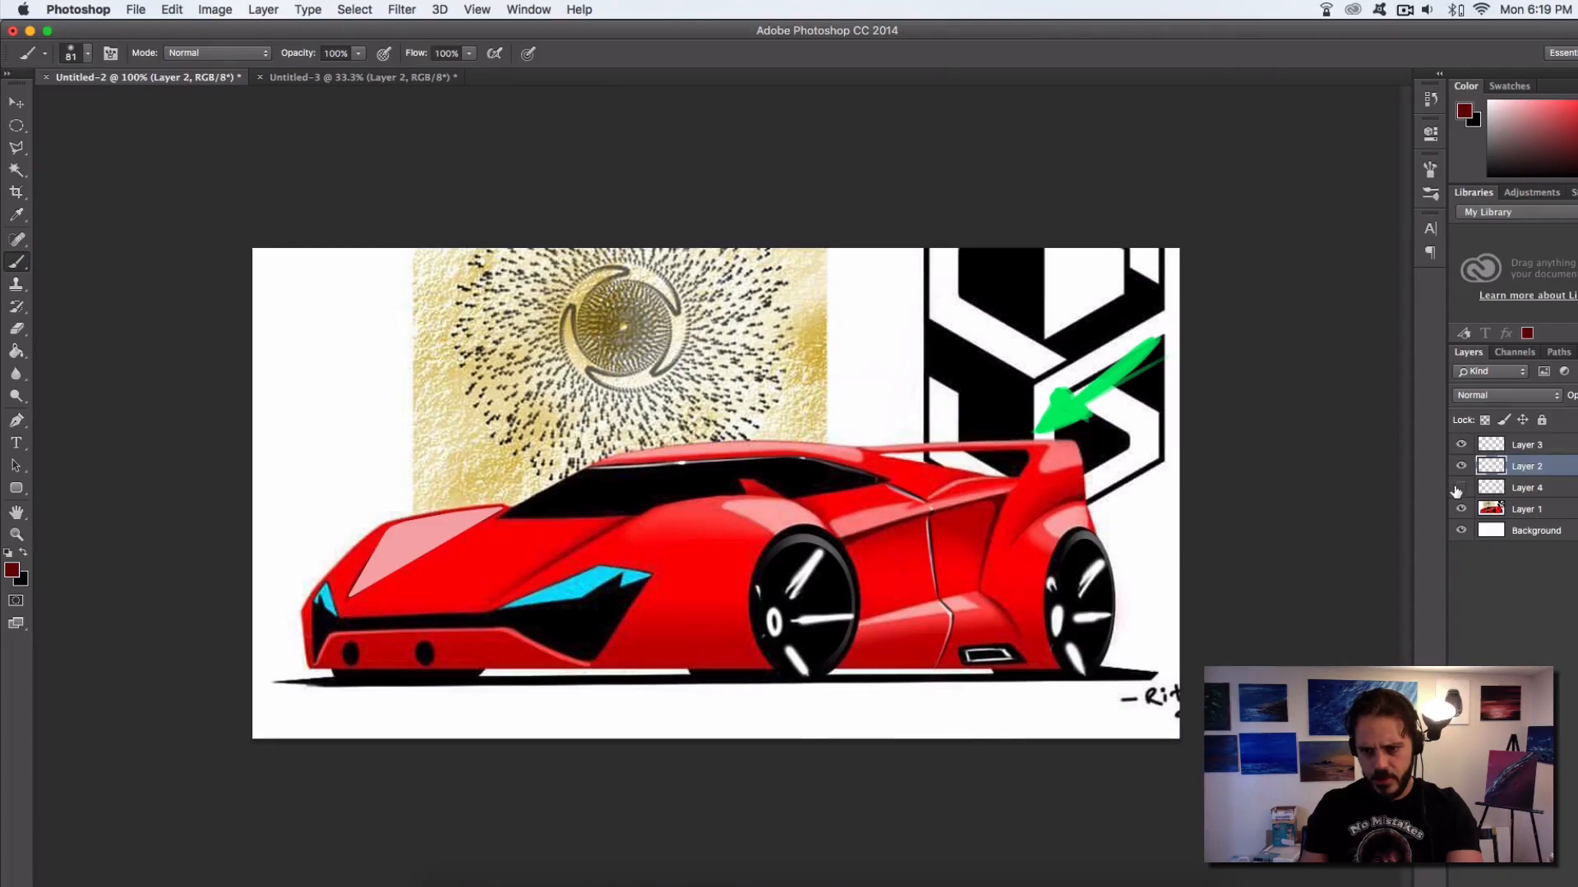
click(1487, 492)
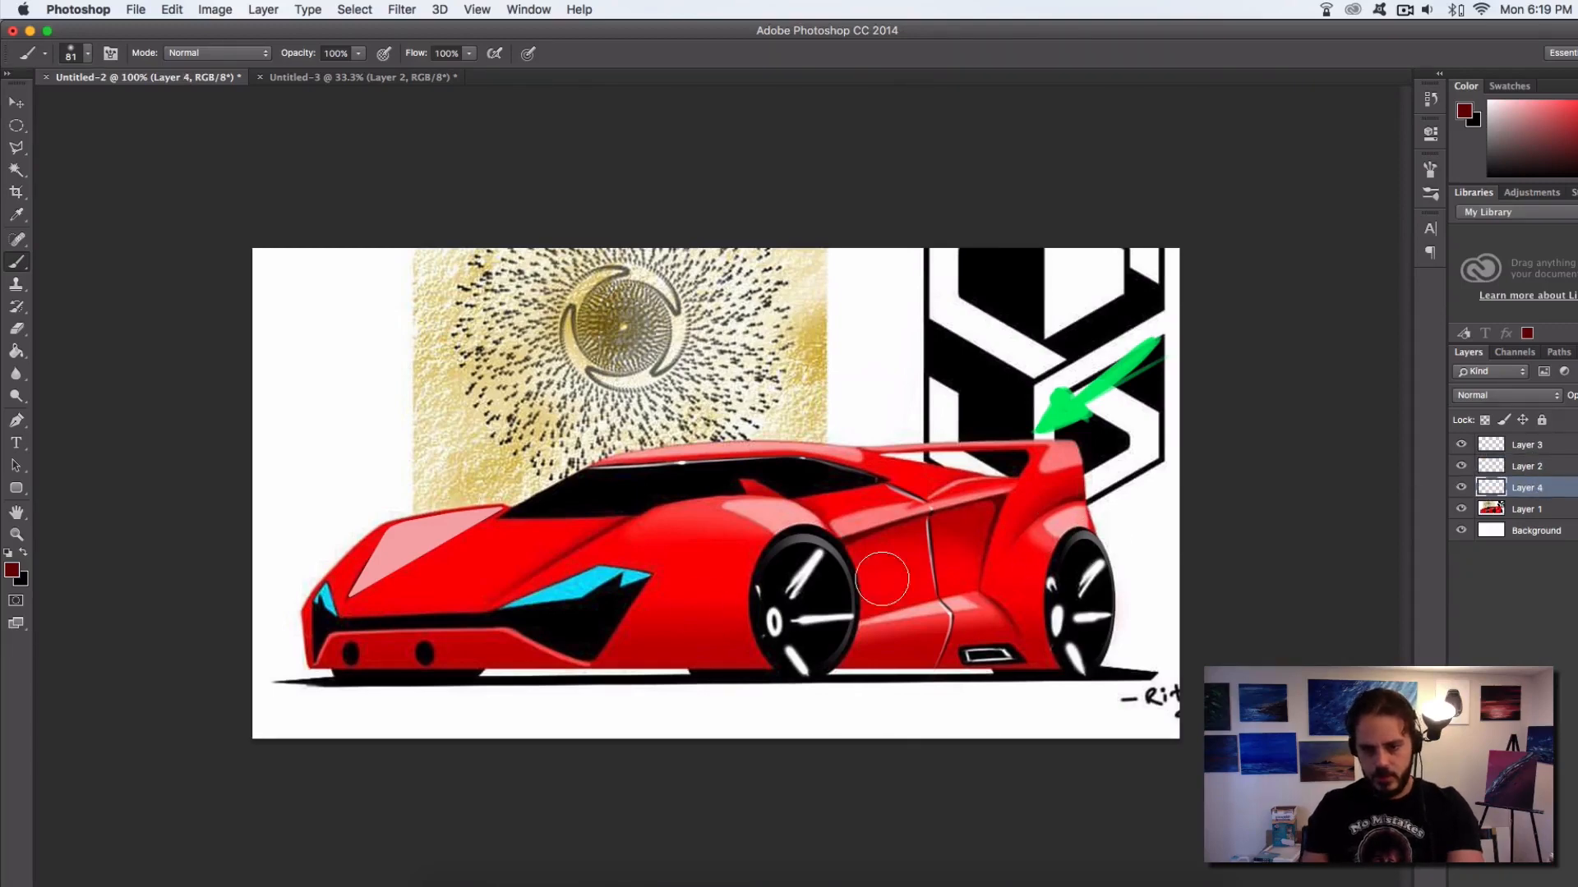
mouse_move(882, 579)
mouse_down()
mouse_move(630, 634)
mouse_move(1068, 525)
mouse_move(596, 661)
mouse_up()
Erase the dark red overspill from the front wheel, rear wheel and the area behind the car using hard-edged erasers of 36 and 69 px
key(e)
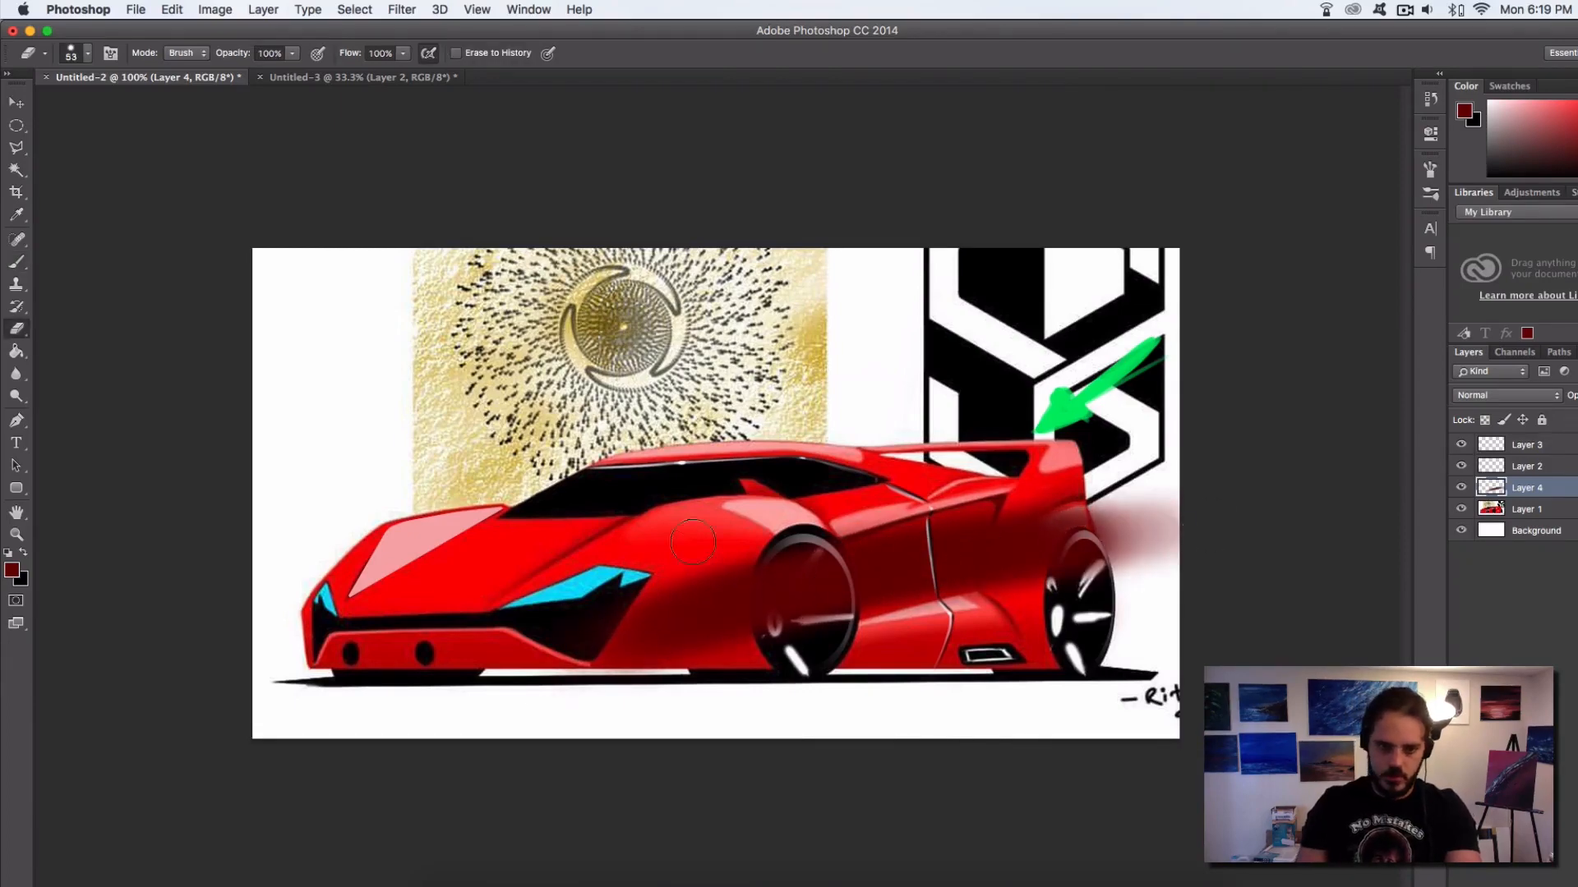
drag(642, 600, 781, 567)
key(super+z)
right_click(763, 536)
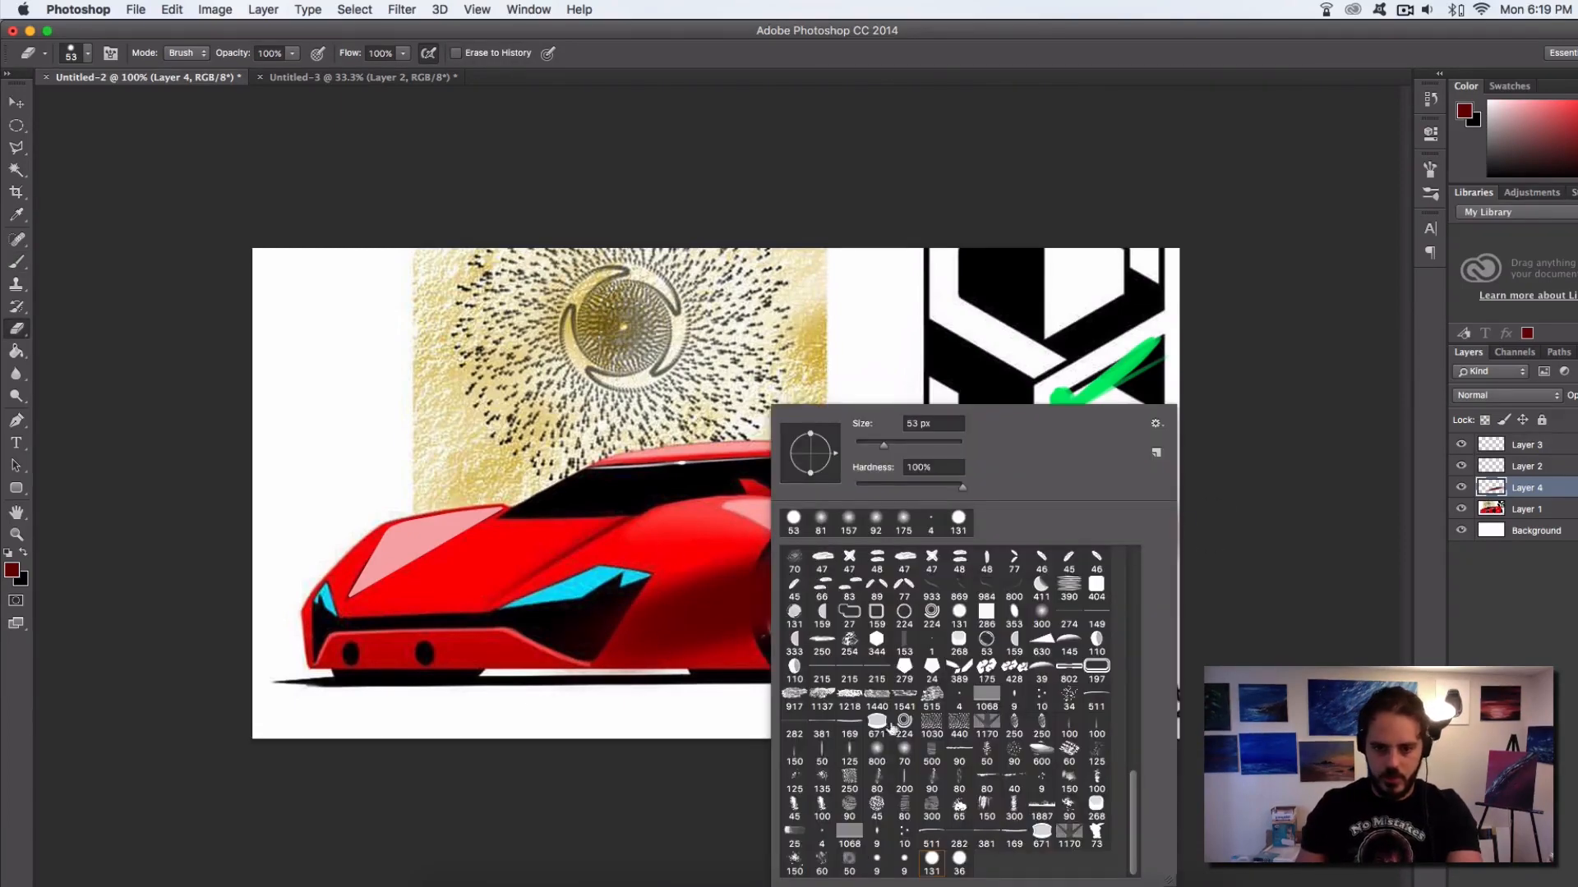
click(616, 597)
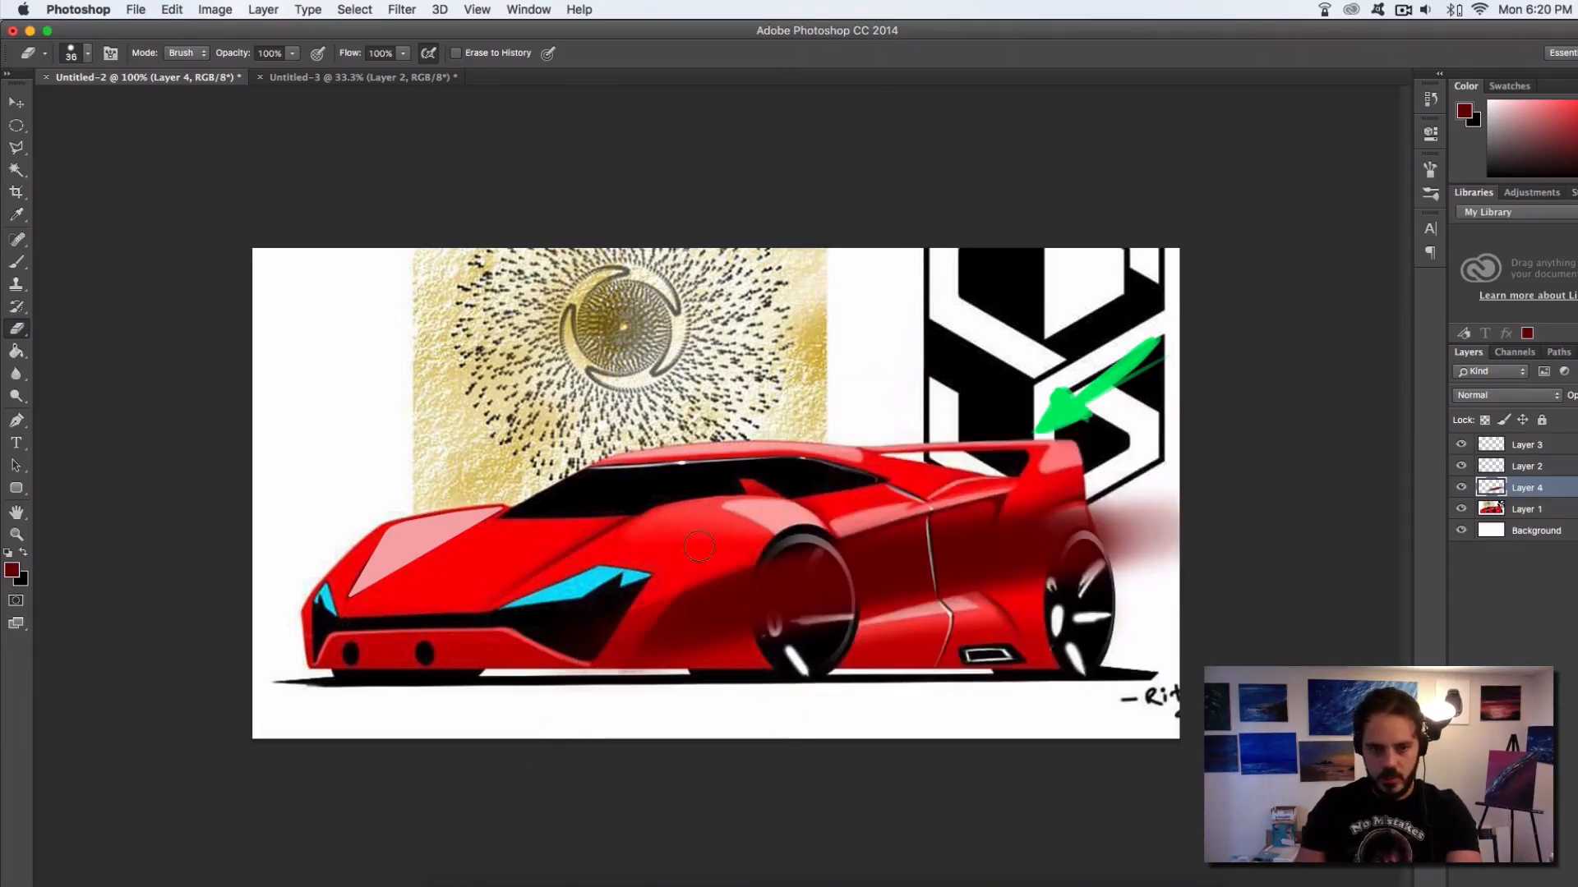
mouse_move(799, 604)
mouse_down()
mouse_move(814, 605)
mouse_move(786, 593)
mouse_move(783, 622)
mouse_move(816, 592)
mouse_up()
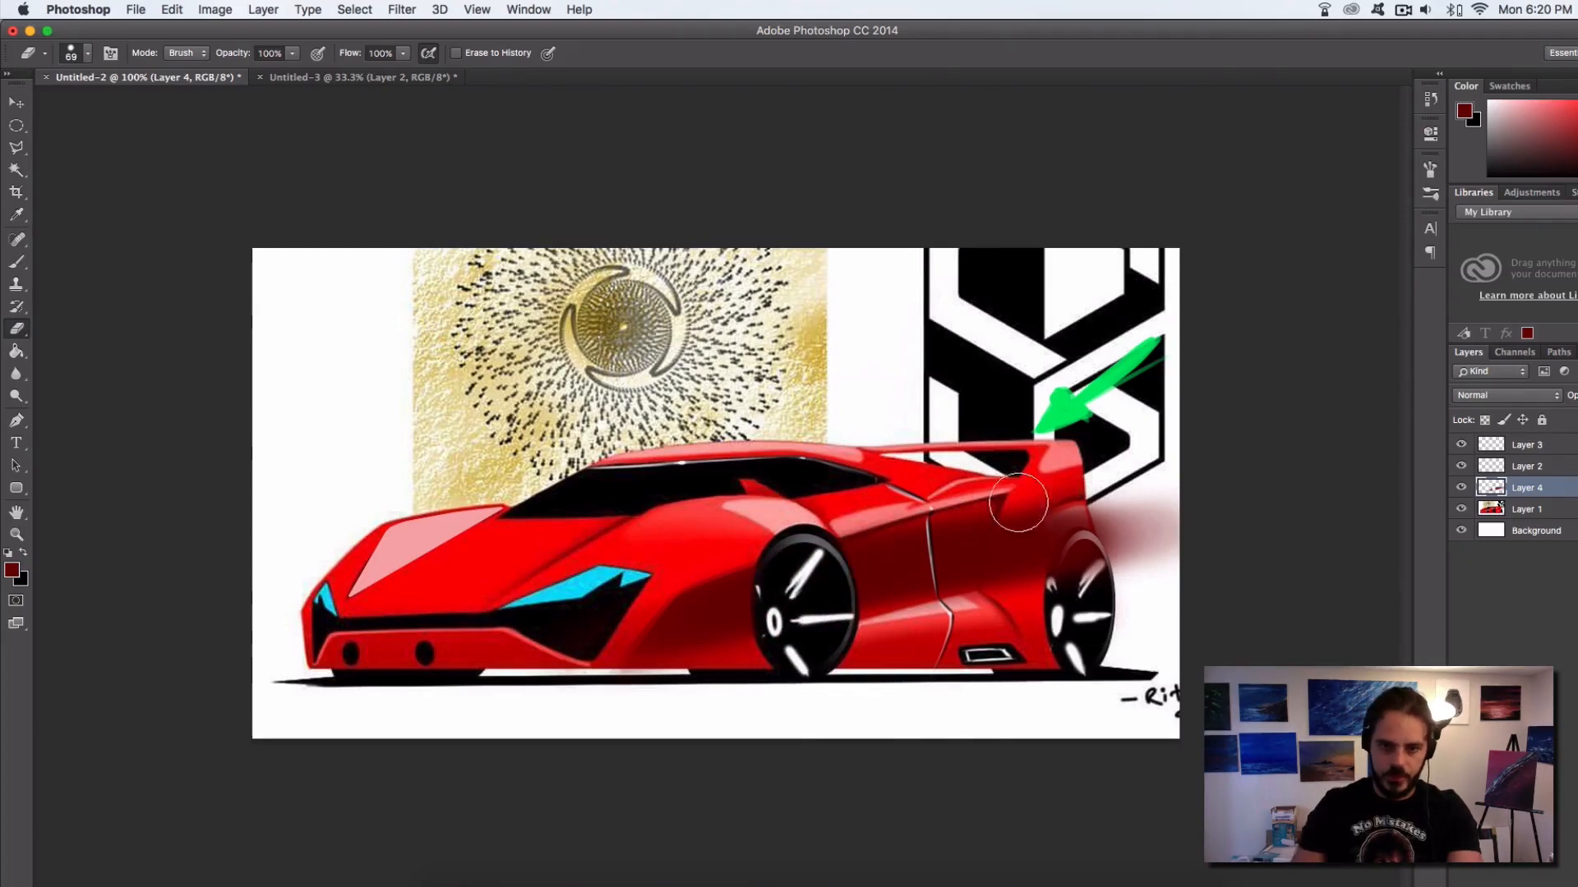
mouse_move(1083, 564)
mouse_down()
mouse_move(1090, 612)
mouse_move(1116, 475)
mouse_move(1134, 550)
mouse_move(1113, 492)
mouse_move(1150, 519)
mouse_move(1132, 607)
mouse_up()
Soften and thin the dark red side shading around both wheels with soft 0% hardness erasers of 91 and 75 px
right_click(972, 612)
click(968, 756)
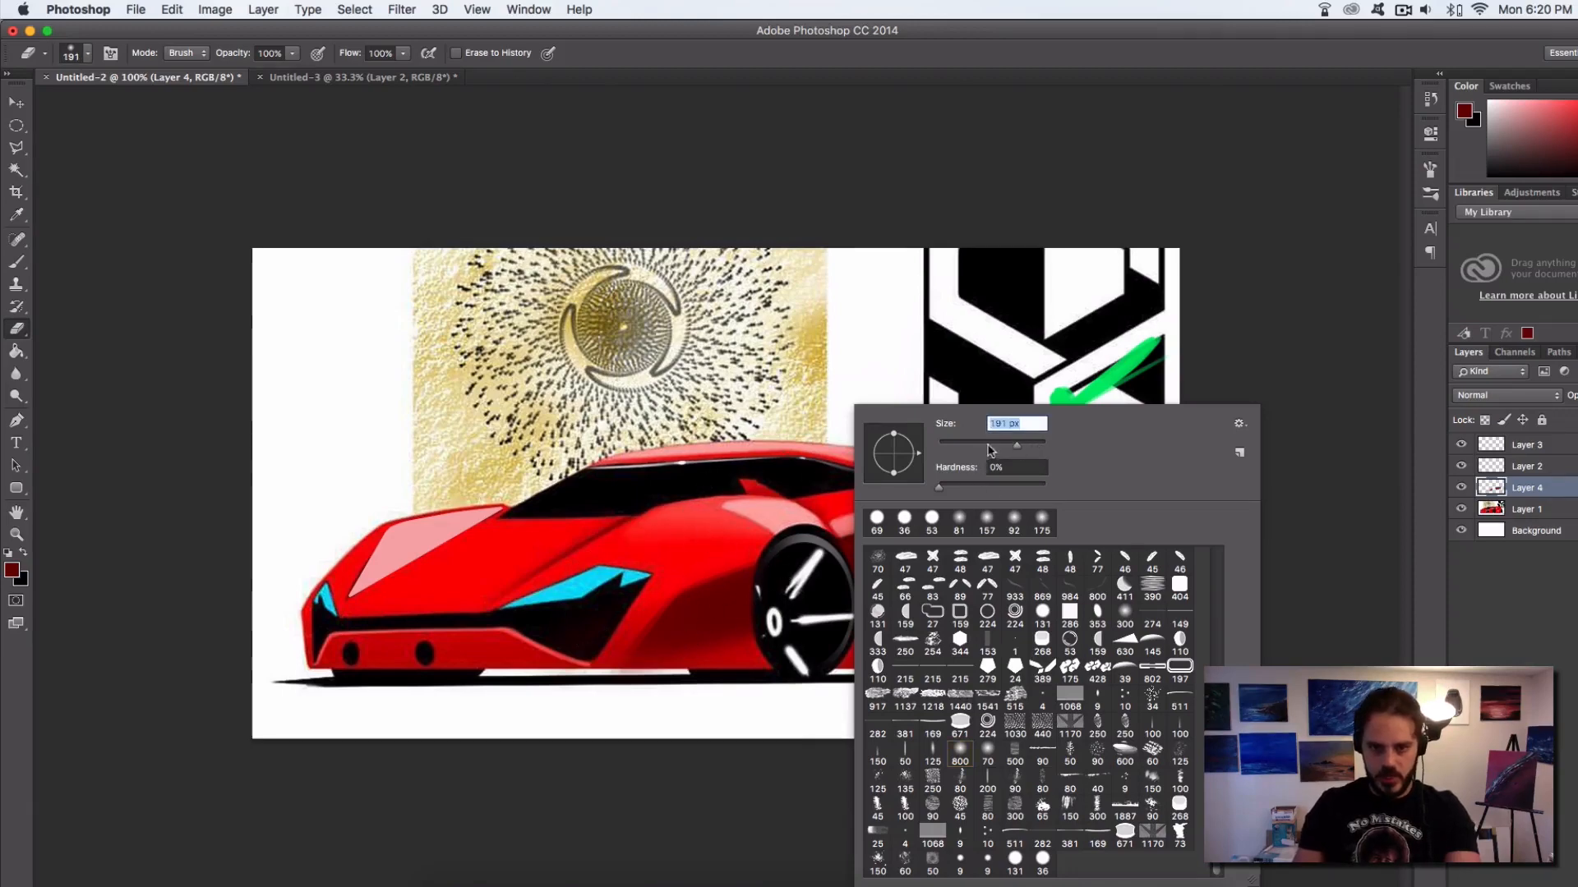
drag(782, 517, 622, 594)
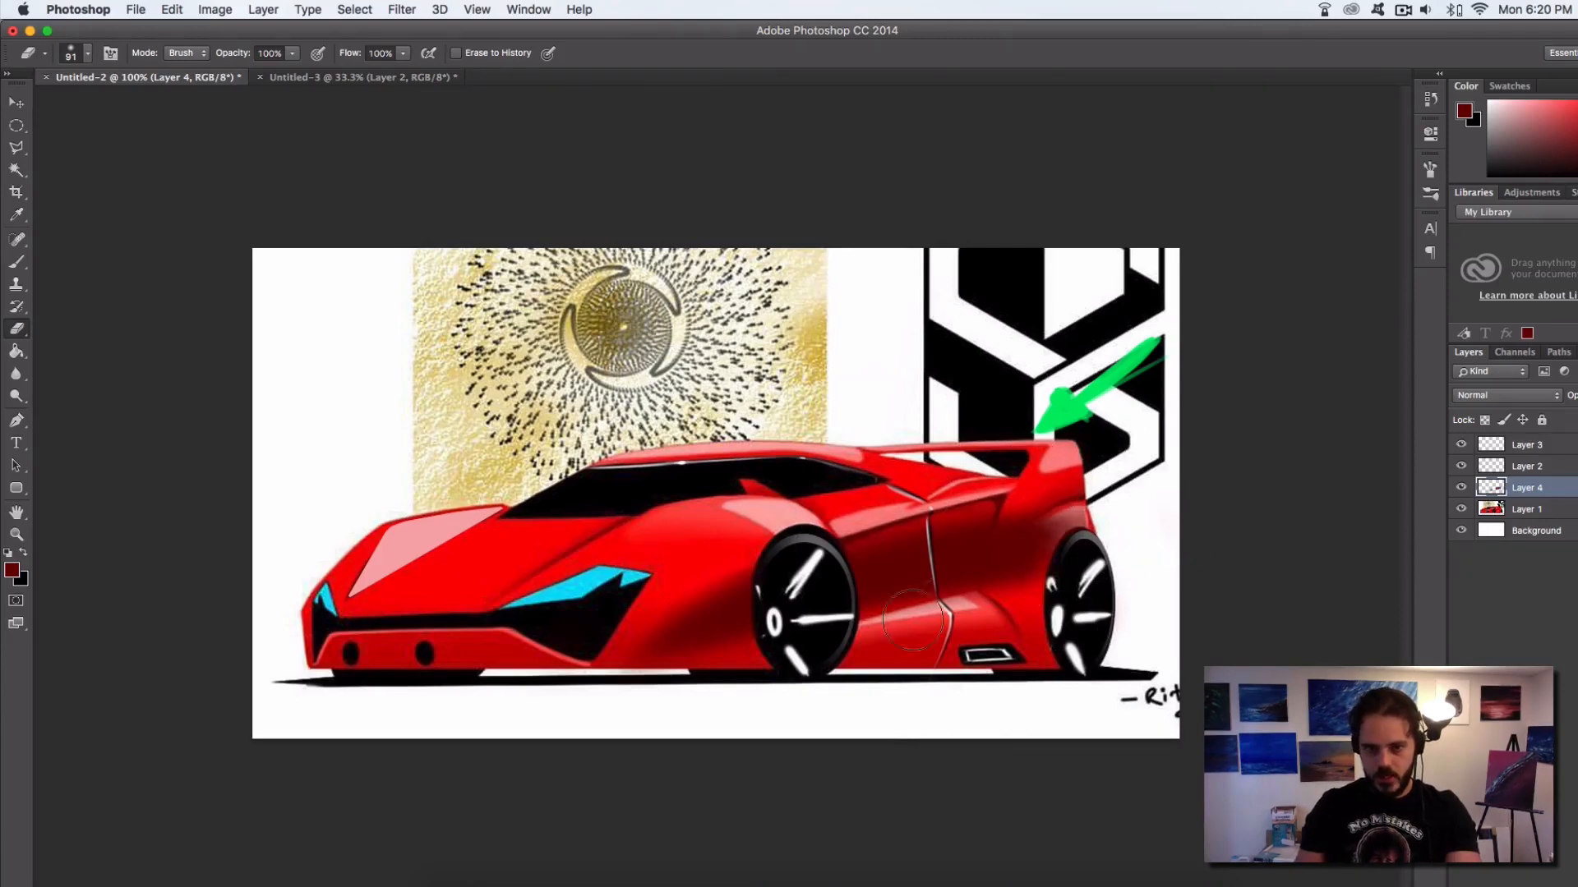
drag(1041, 549, 1013, 570)
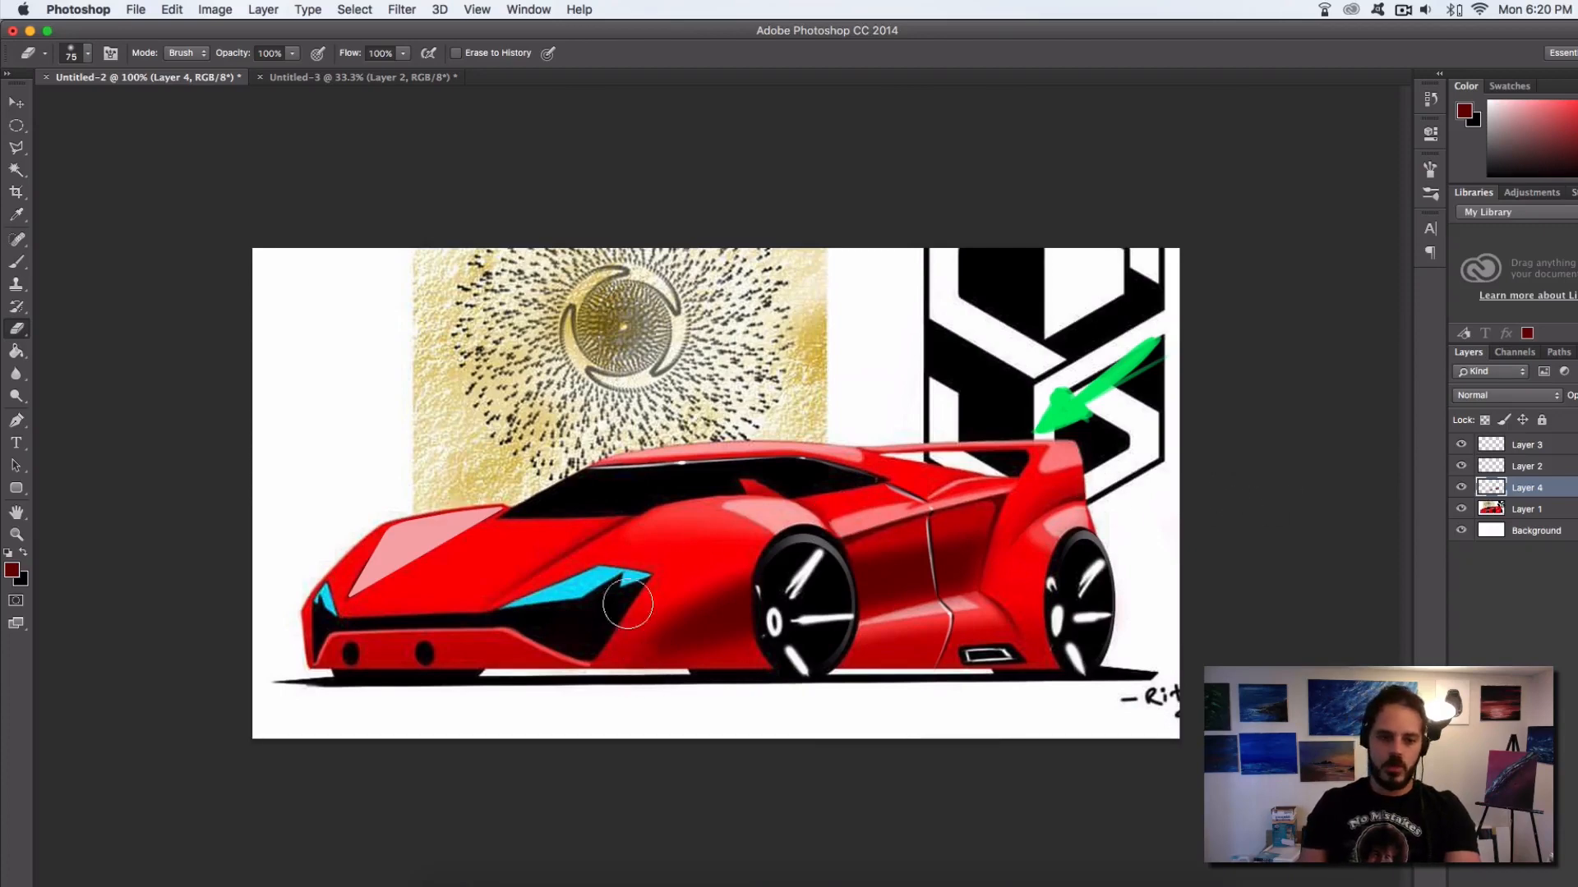
Paint soft dark red shading across the car's hood up to the windshield on Layer 4 with an 81 px brush
click(18, 263)
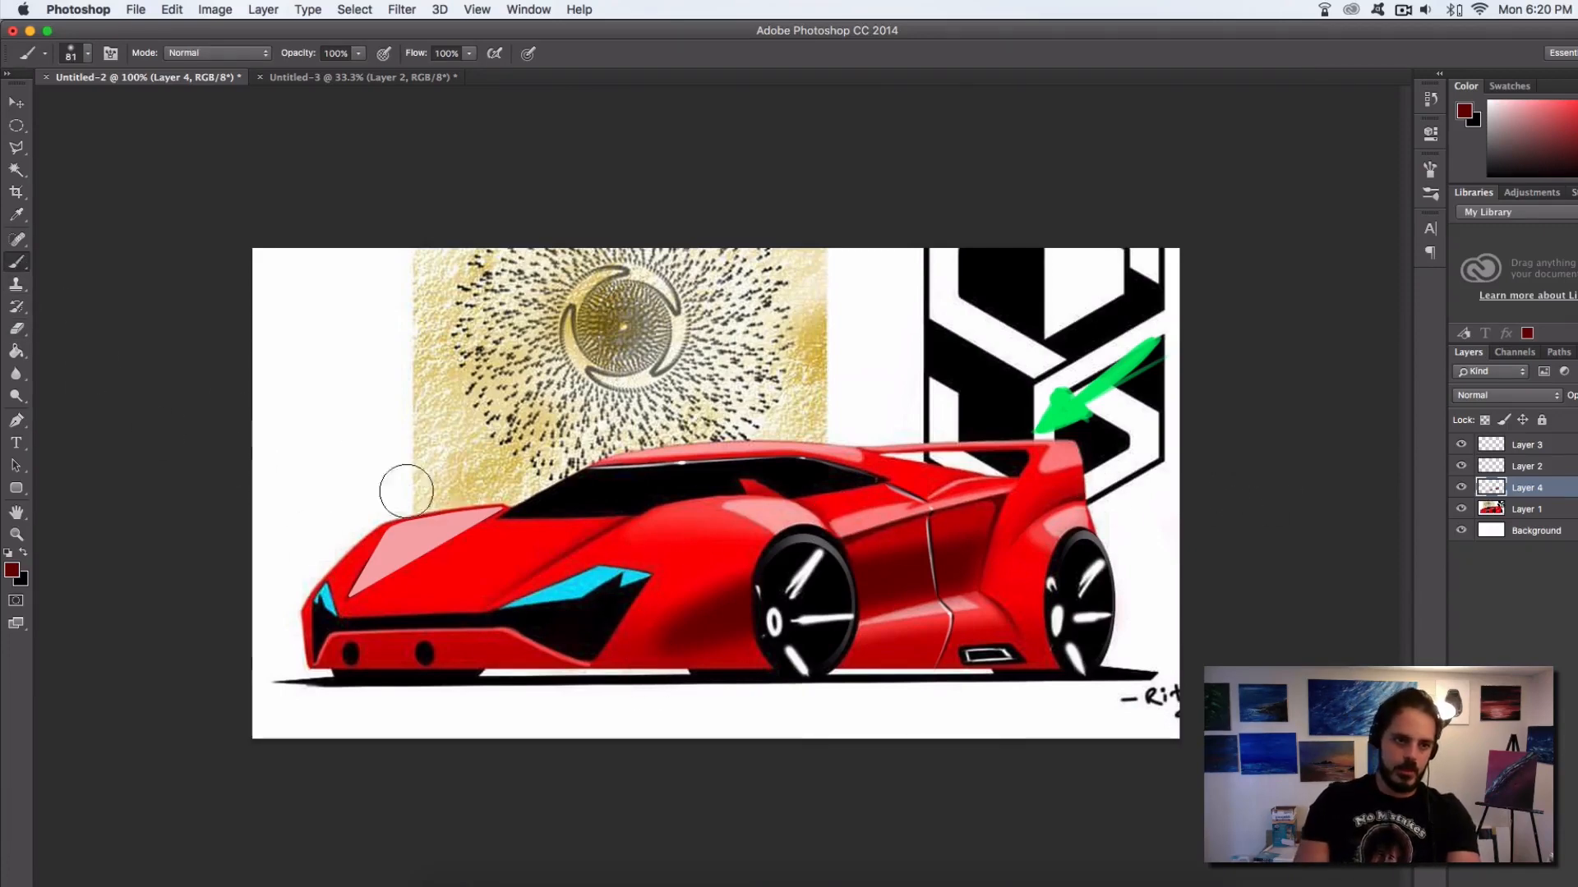
drag(329, 607, 567, 497)
drag(472, 548, 534, 525)
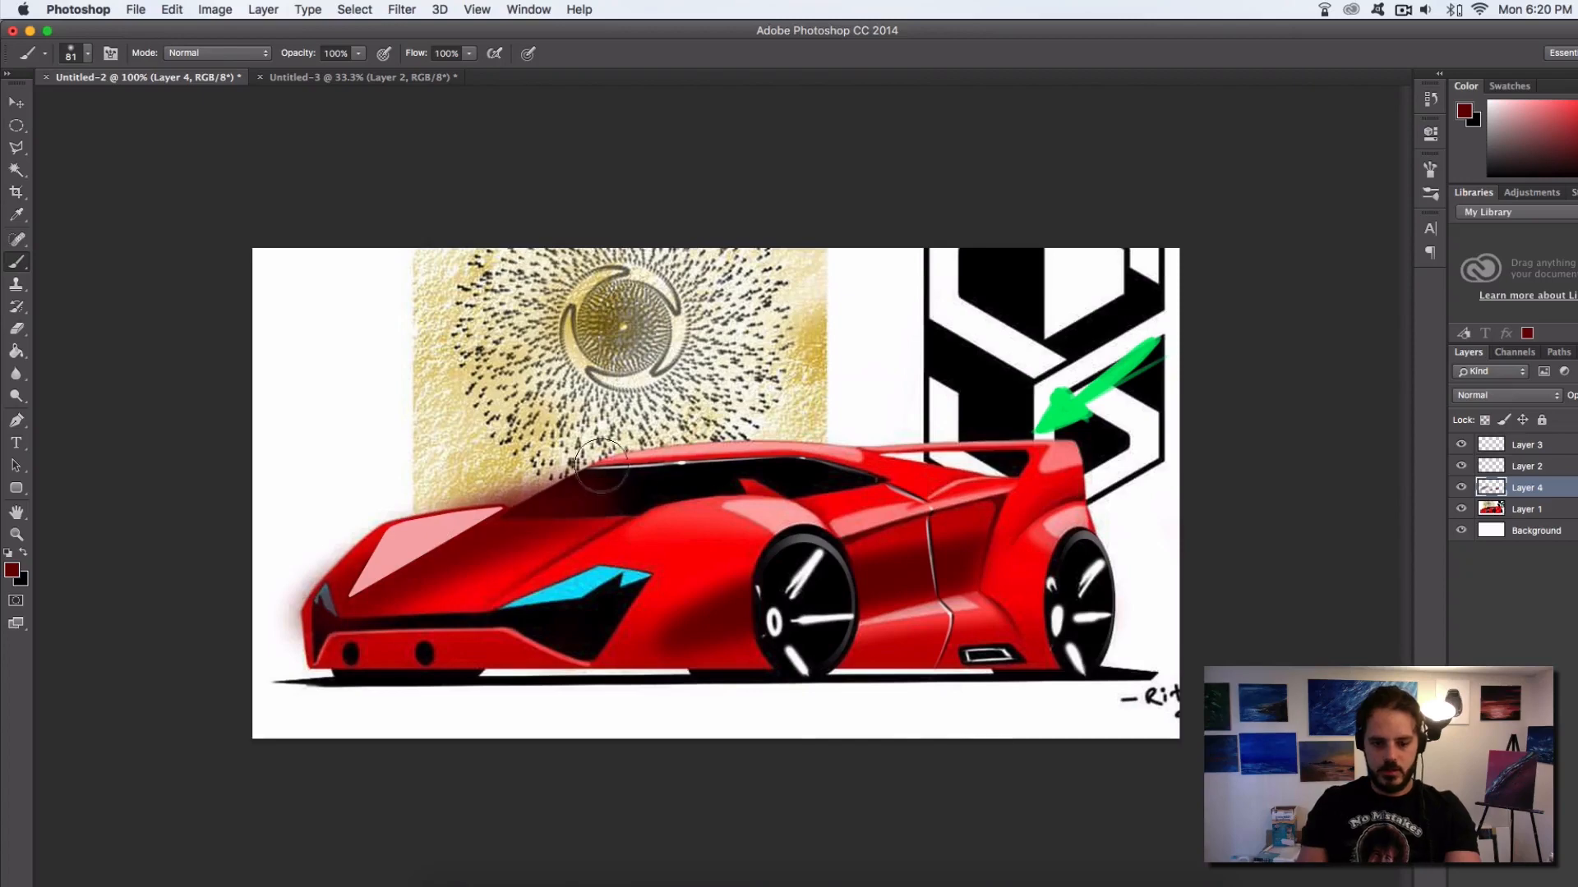
Erase the hood shading that spills over the headlights, bumper, pink facet, windshield and background, using mainly hard-edged erasers of 131, 36 and 80 px
key(e)
mouse_move(343, 570)
mouse_down()
mouse_move(312, 612)
mouse_move(329, 567)
mouse_move(509, 481)
mouse_move(615, 460)
mouse_up()
right_click(653, 467)
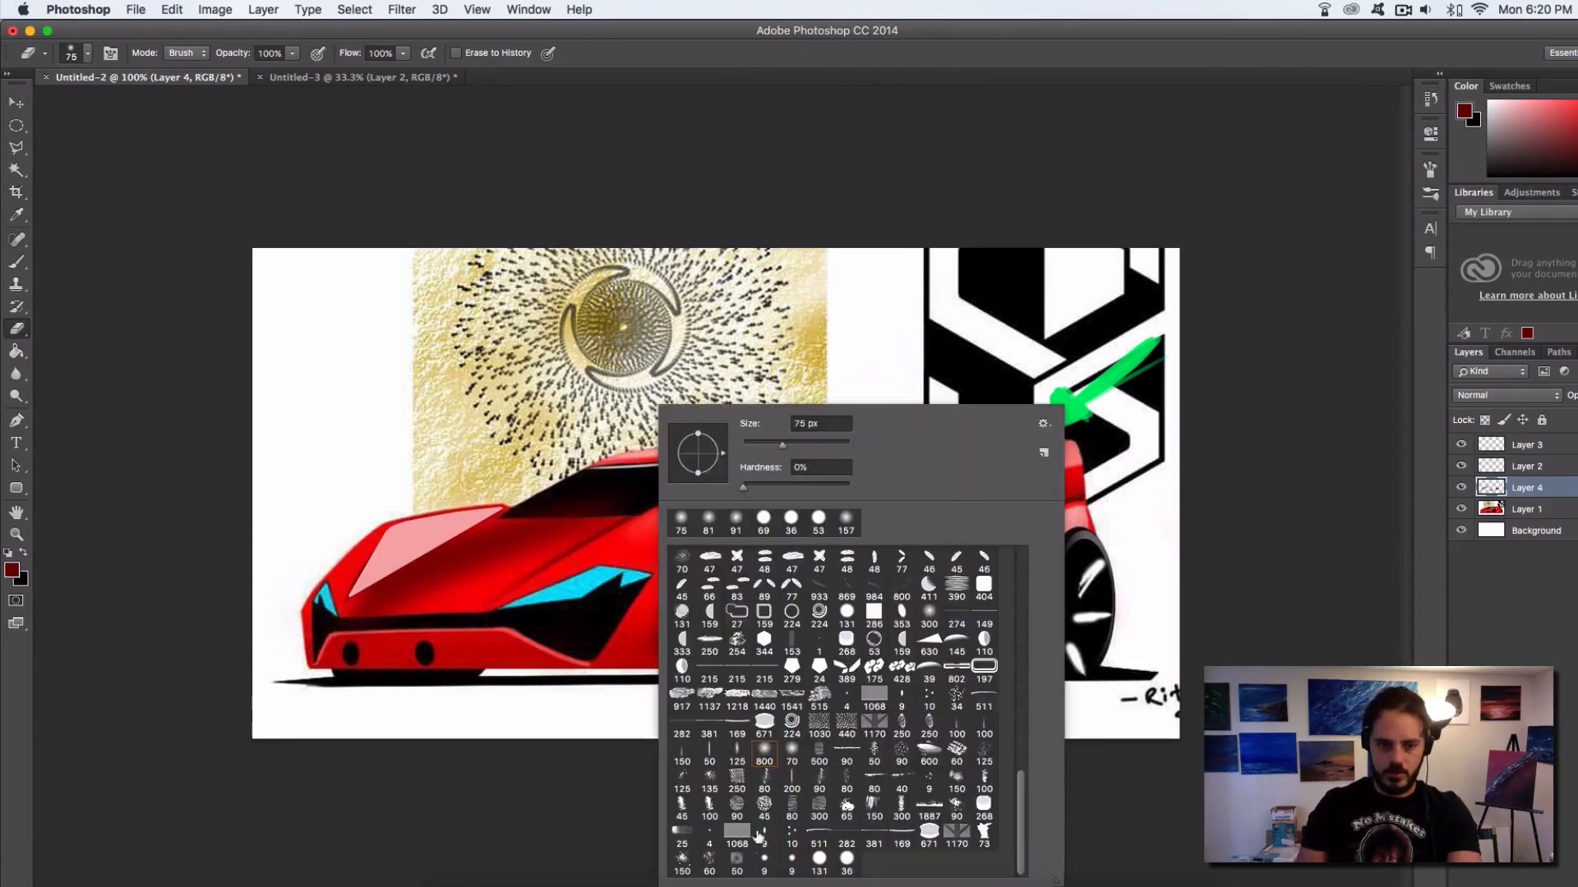
click(818, 869)
drag(481, 624, 383, 631)
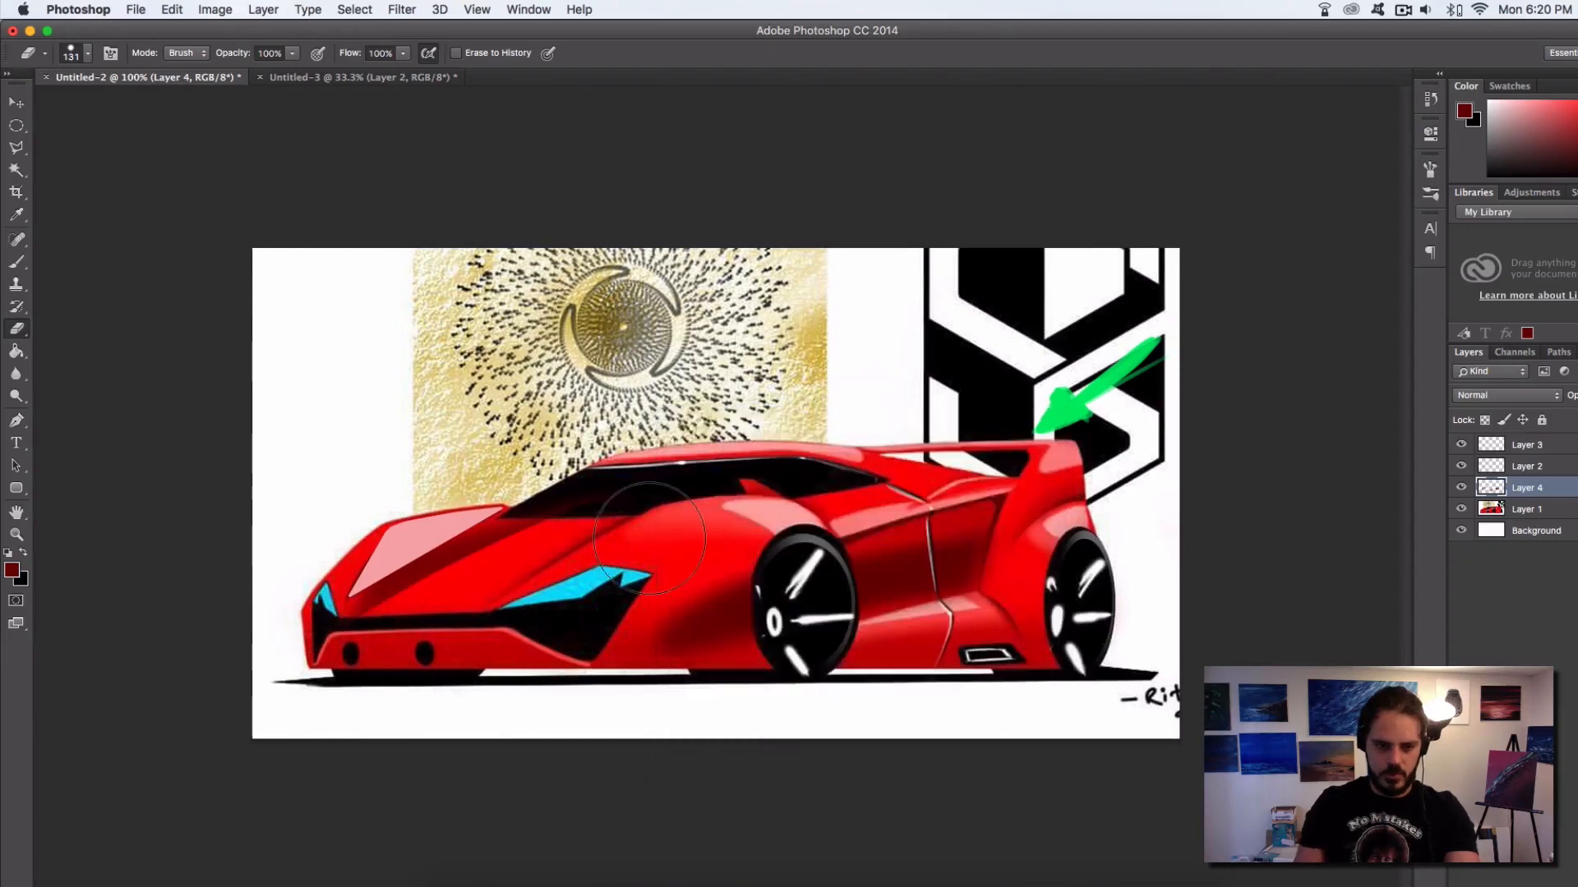
right_click(579, 552)
click(745, 521)
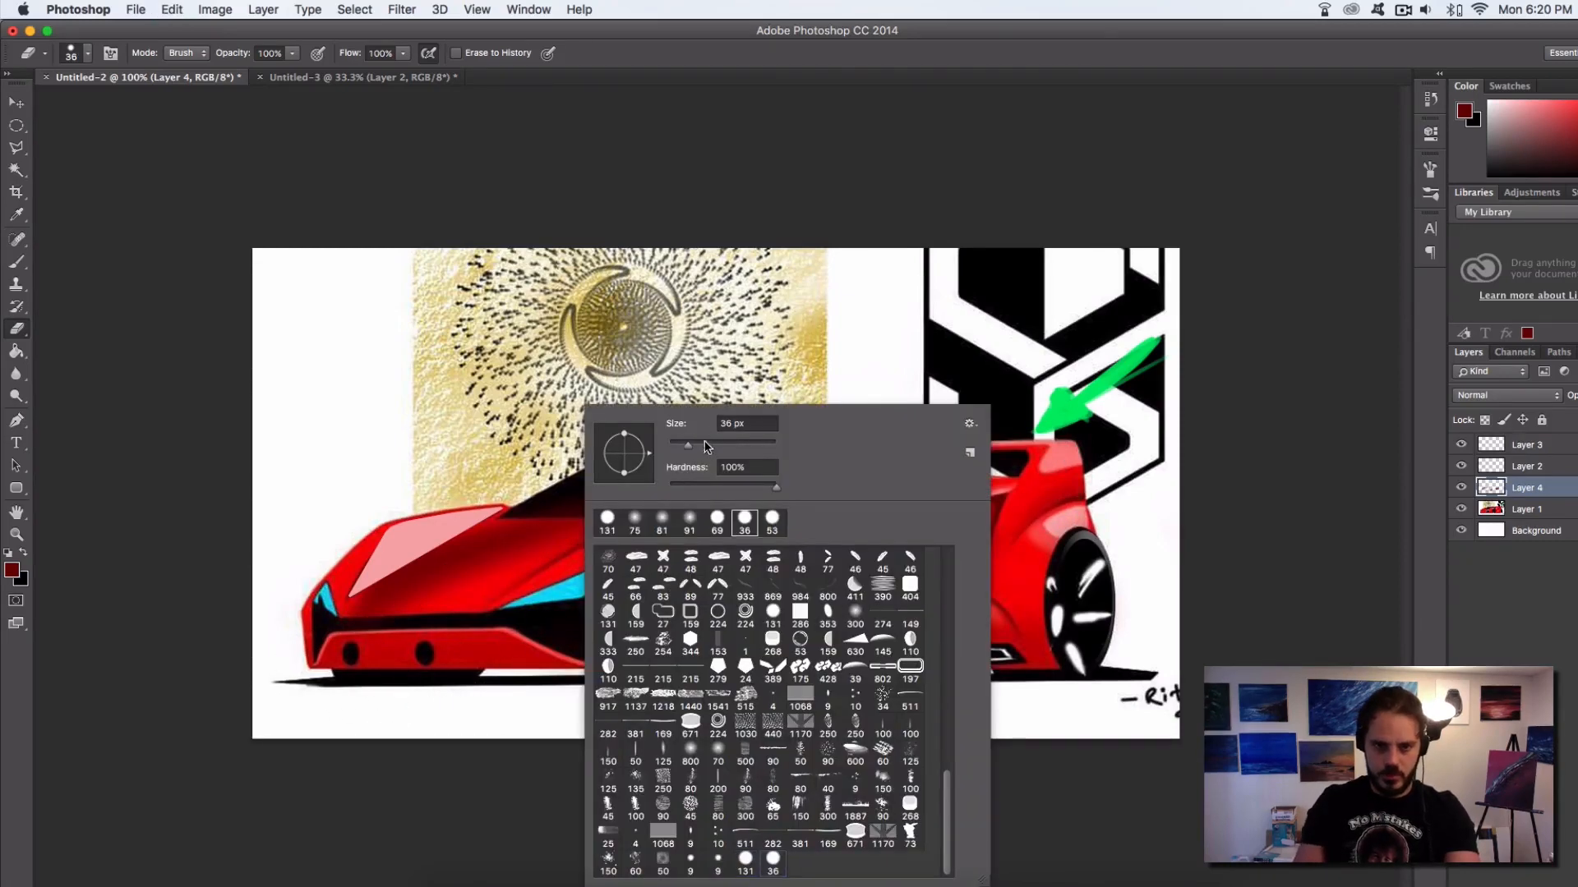
click(416, 619)
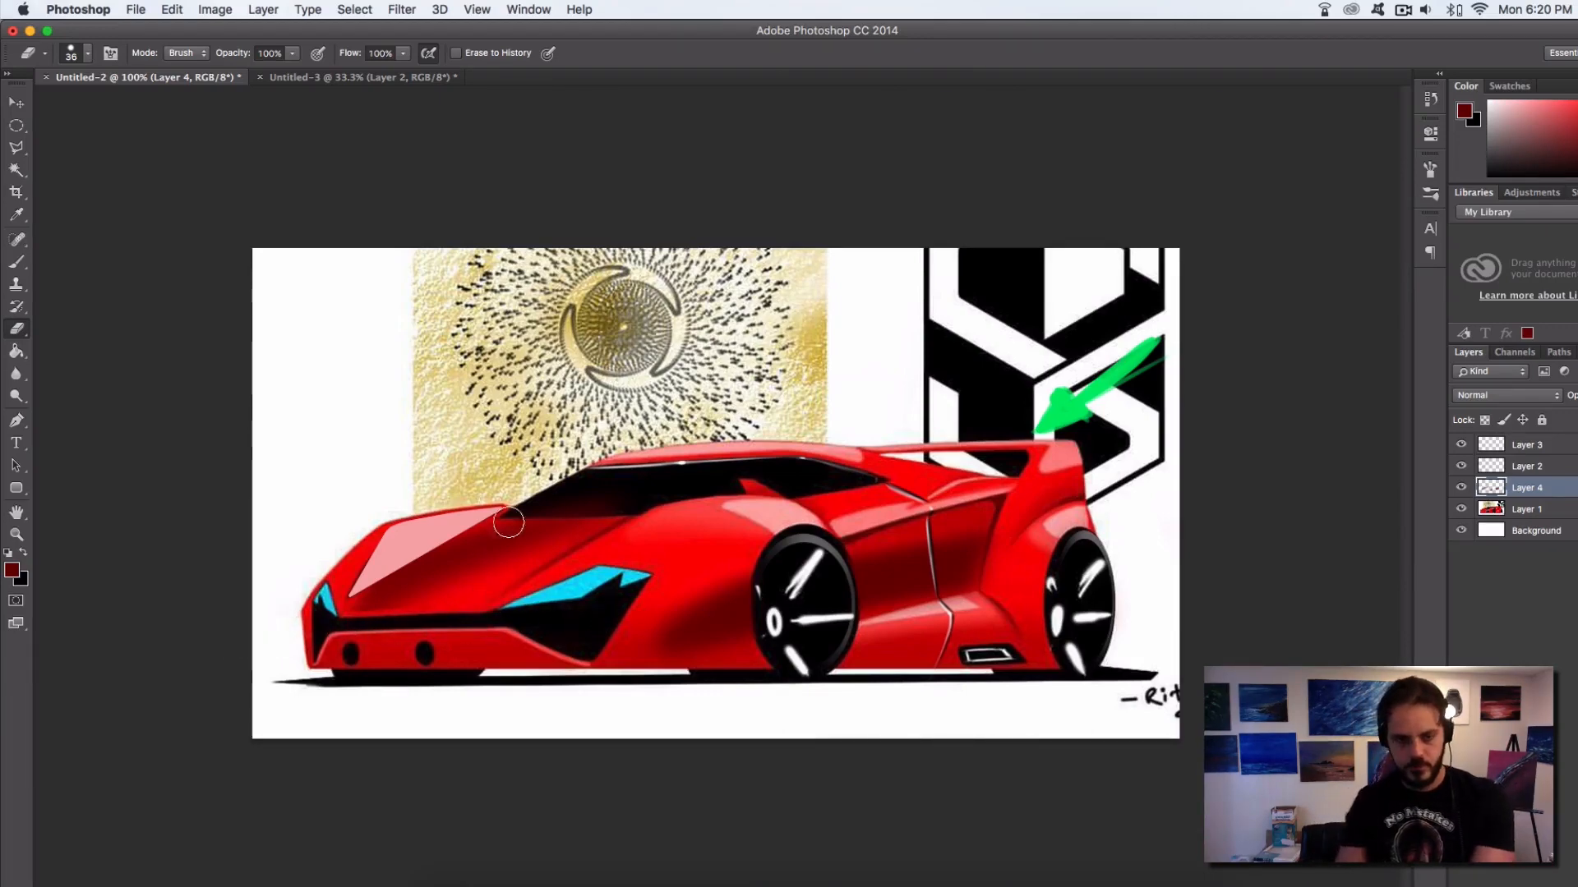
key(bracketright)
key(bracketright)
key(bracketright)
key(bracketright)
key(bracketright)
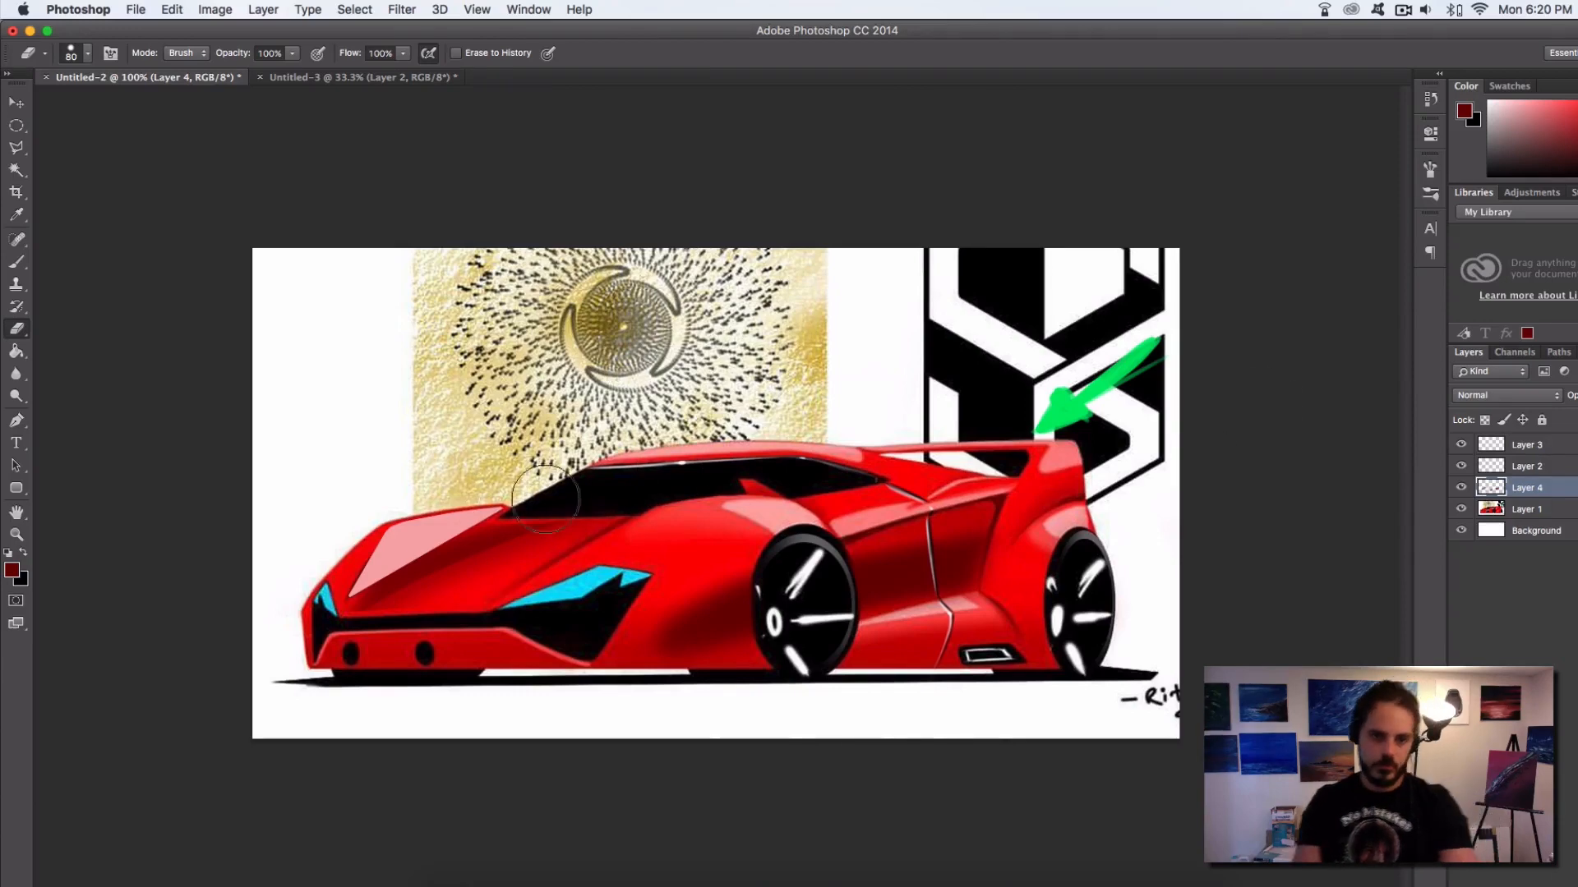
Soften the remaining dark red hood shading near the front with a soft 143 px eraser
right_click(604, 493)
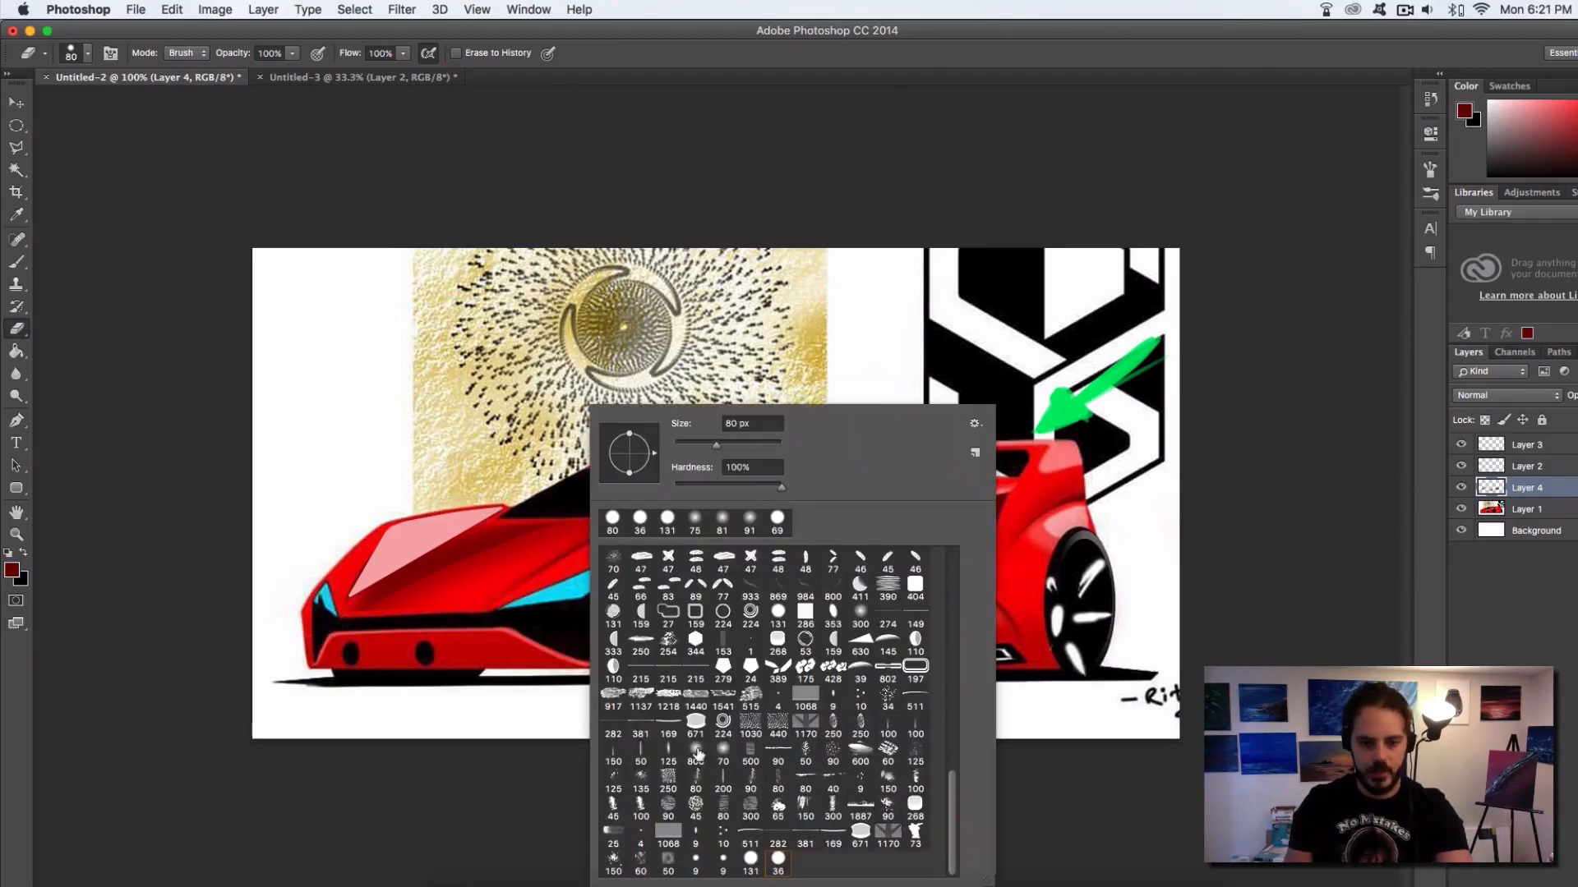
click(697, 753)
click(742, 444)
click(375, 631)
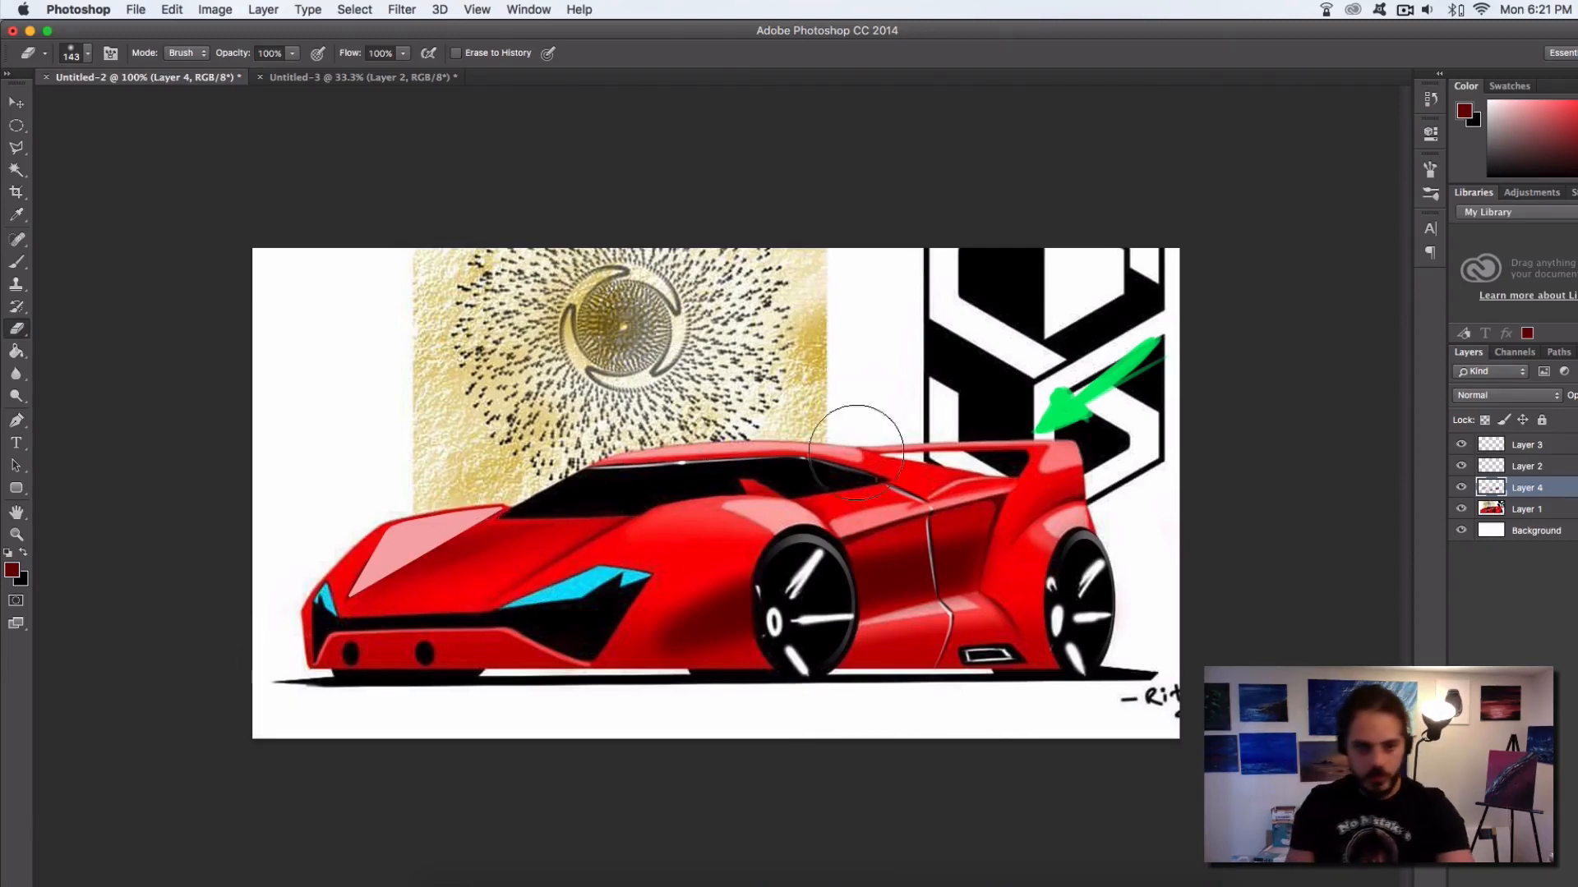
Add a new layer above Layer 4, sample white from the background and brush a soft white glare across the windshield
click(16, 261)
key(alt+shift+super+n)
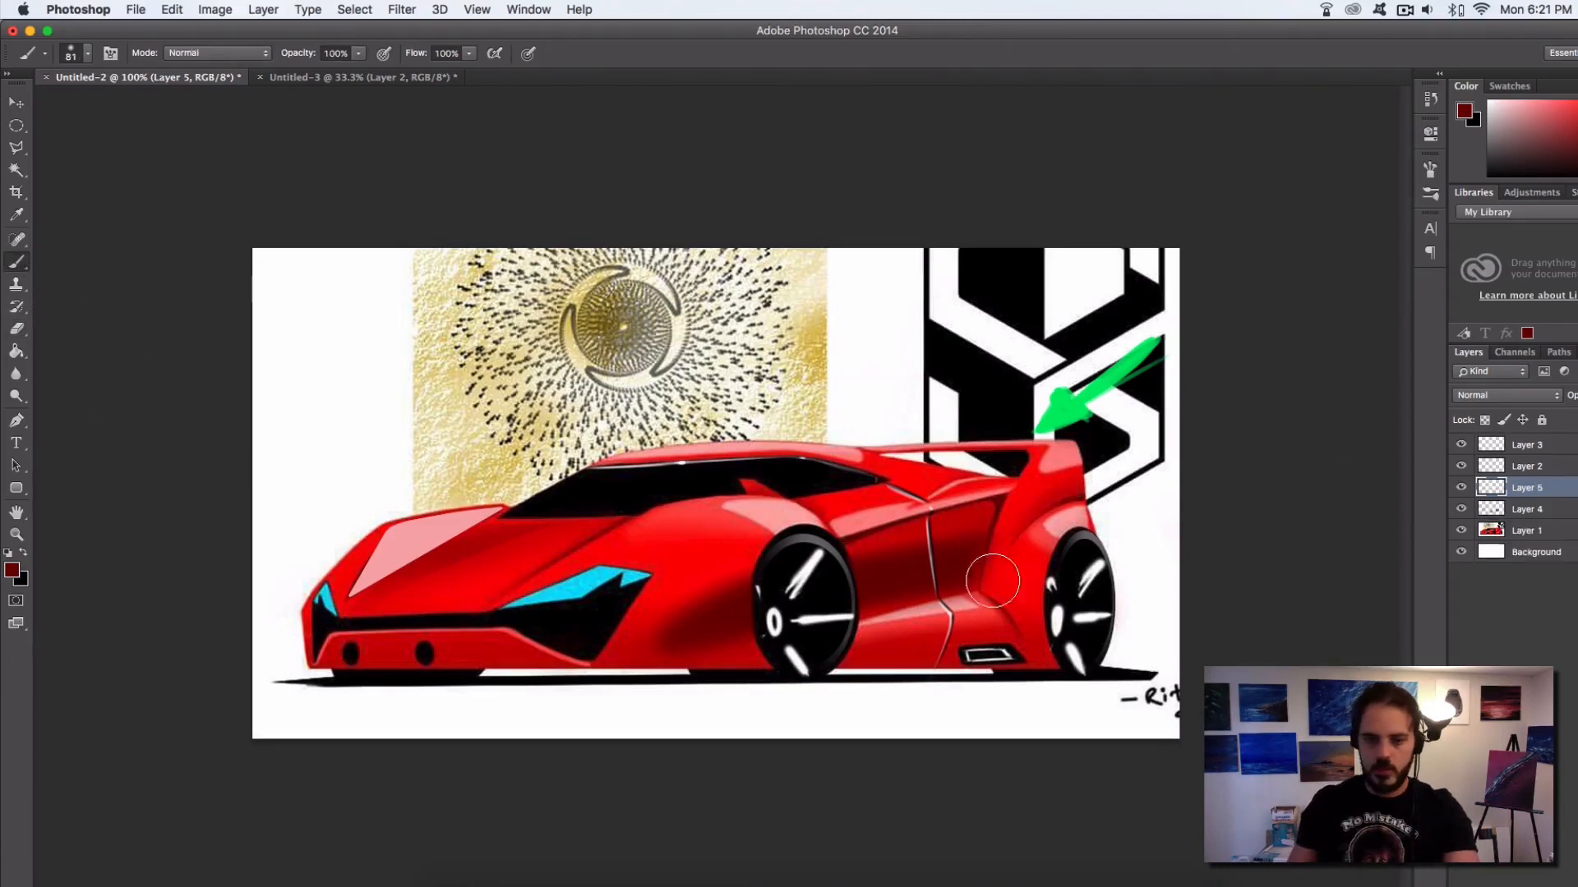
alt+click(357, 385)
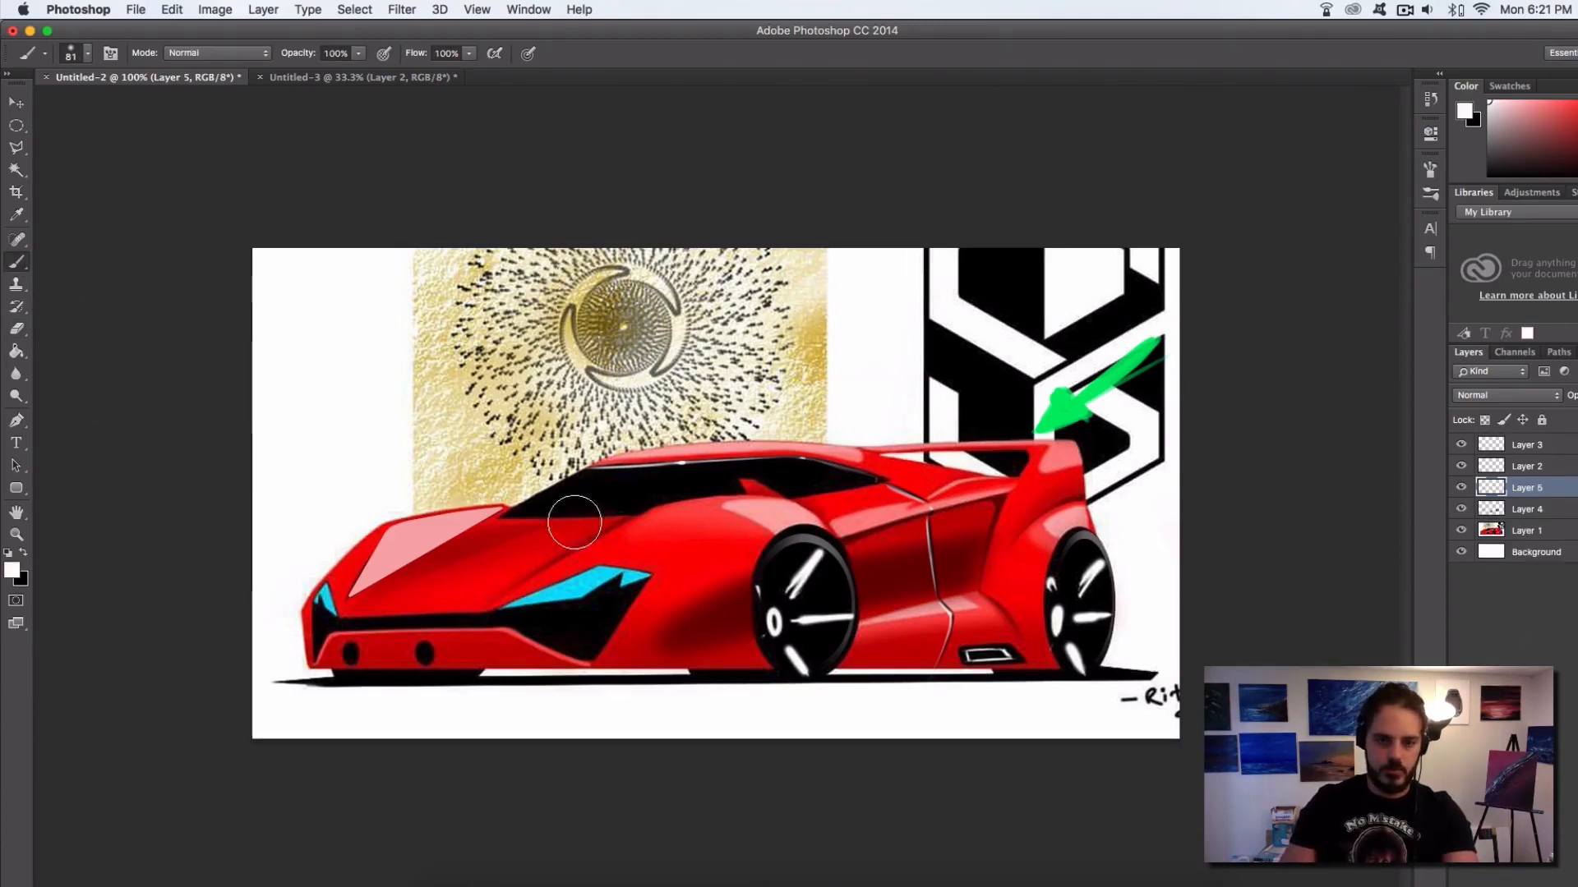
mouse_move(719, 460)
mouse_down()
mouse_move(681, 537)
mouse_move(709, 496)
mouse_move(648, 598)
mouse_move(725, 462)
mouse_move(666, 568)
mouse_move(717, 474)
mouse_move(585, 633)
mouse_move(742, 451)
mouse_move(663, 493)
mouse_move(740, 480)
mouse_move(751, 525)
mouse_move(658, 529)
mouse_up()
Trim the white glare to the window glass with a hard-edged eraser of 36 to 169 px, giving it a crisp diagonal edge
key(e)
key(super+z)
right_click(731, 554)
click(935, 864)
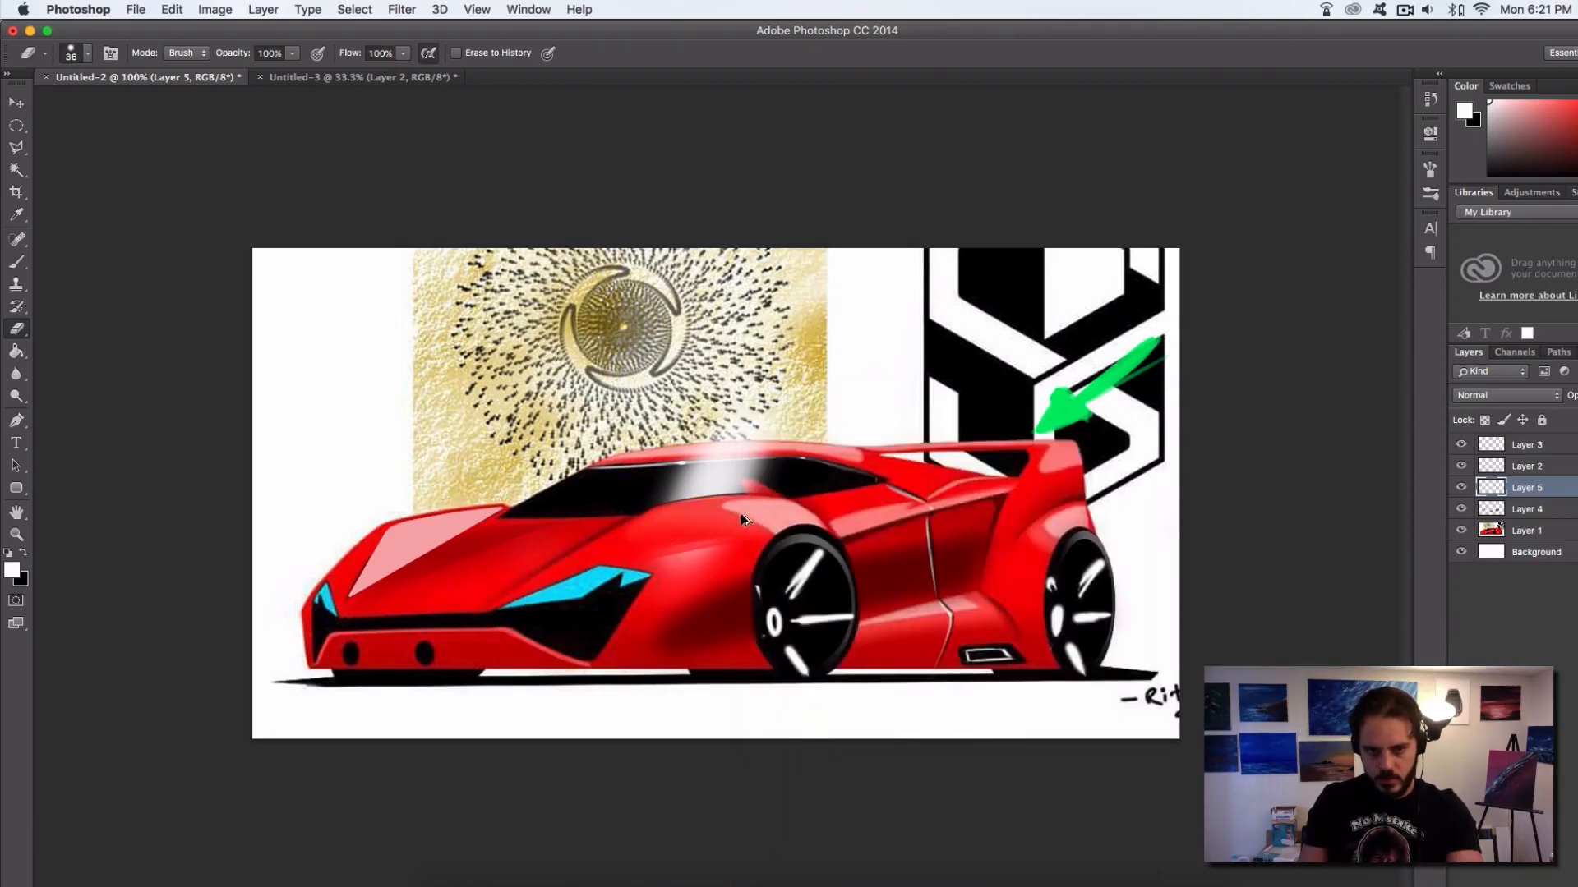
key(super+z)
drag(727, 543, 640, 566)
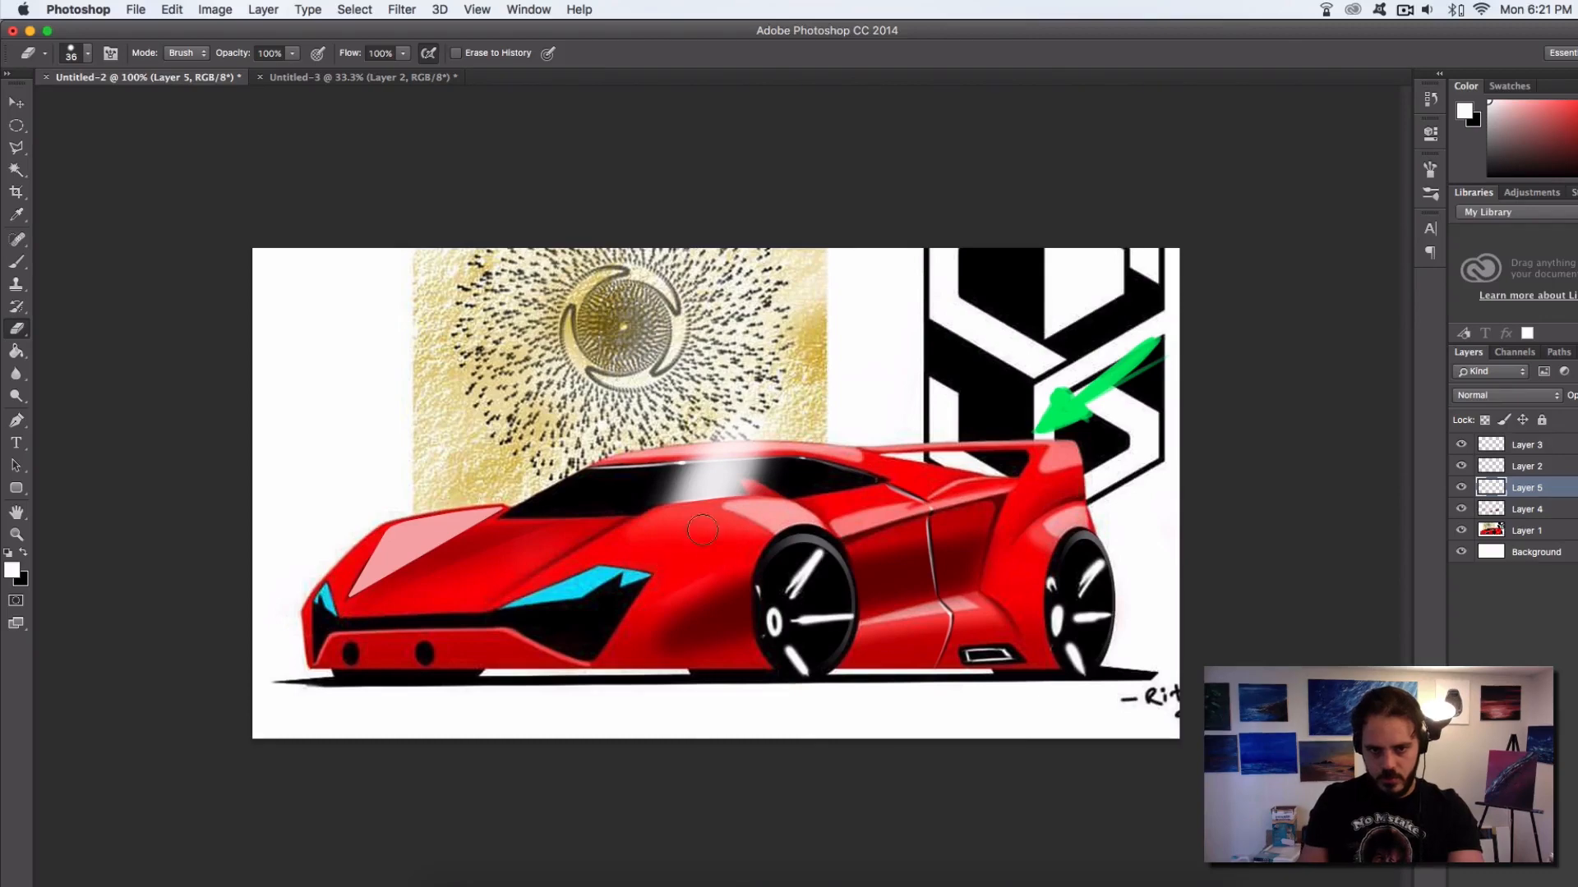
mouse_move(654, 451)
mouse_down()
mouse_move(785, 435)
mouse_move(647, 447)
mouse_move(859, 431)
mouse_move(652, 448)
mouse_move(863, 464)
mouse_up()
key(super+z)
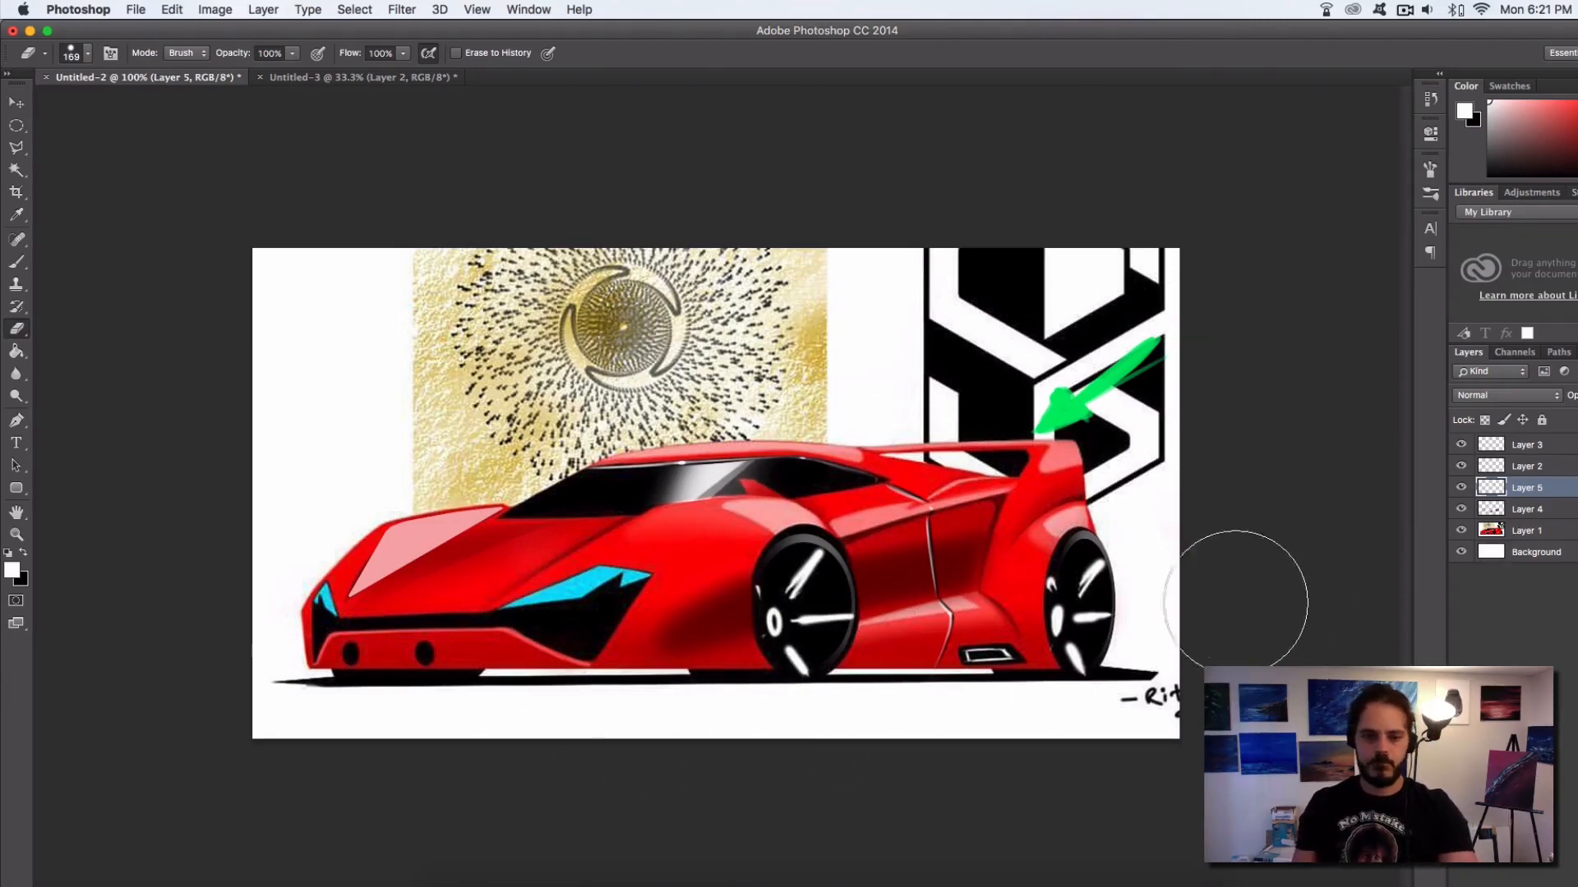
Paint a thin white highlight with a 3 px brush along the outer slanted edge of the black recess below the headlight
click(17, 263)
super+click(583, 613)
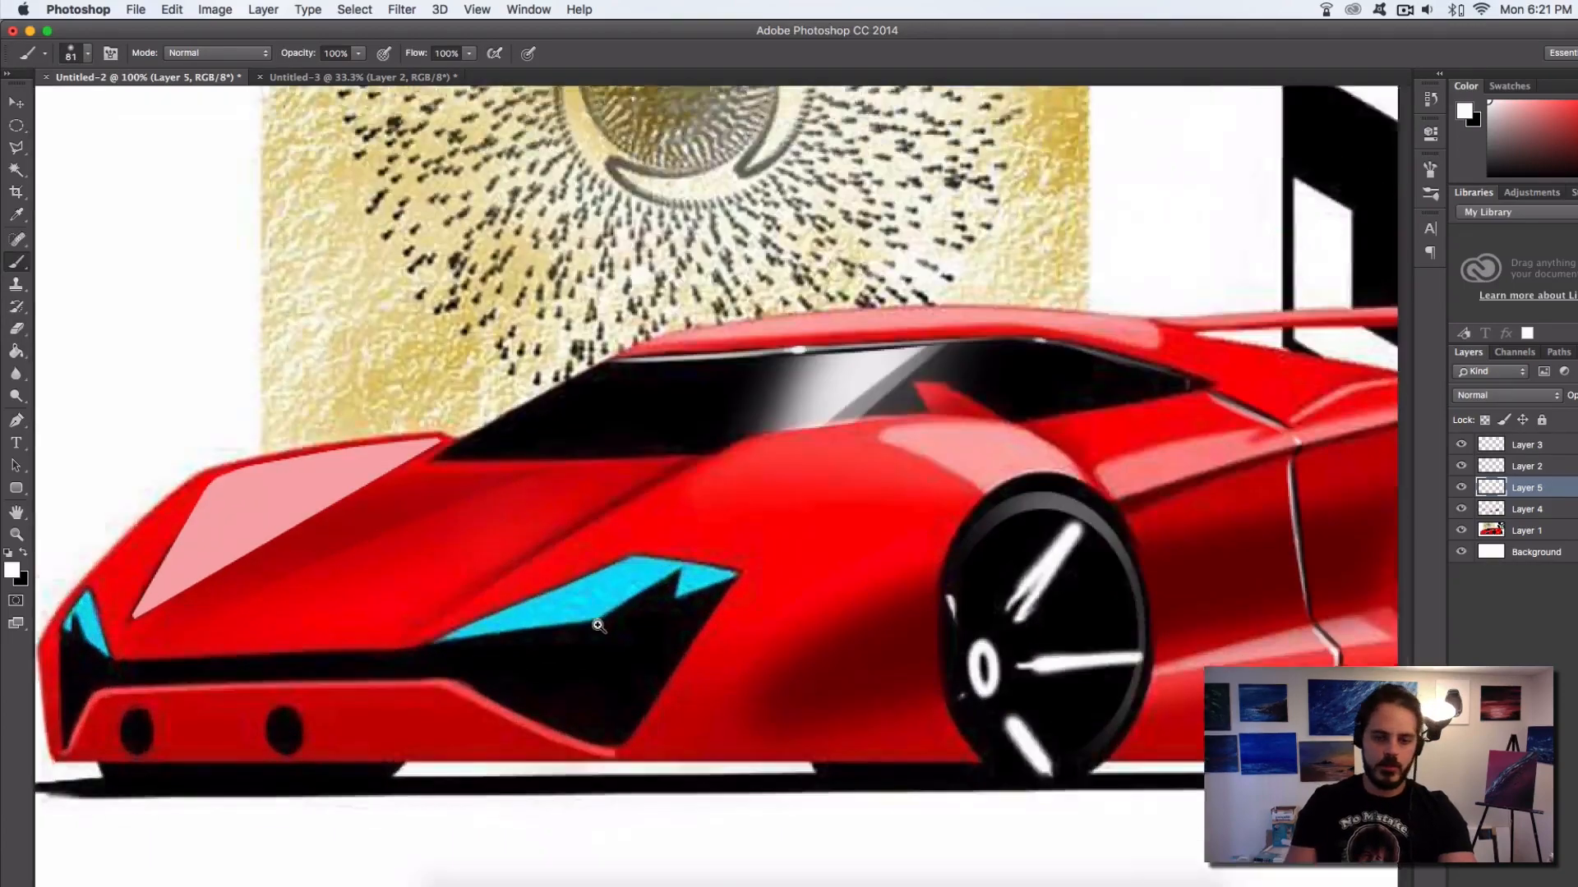
super+click(598, 626)
mouse_move(657, 672)
mouse_down()
mouse_move(680, 581)
mouse_move(845, 479)
mouse_up()
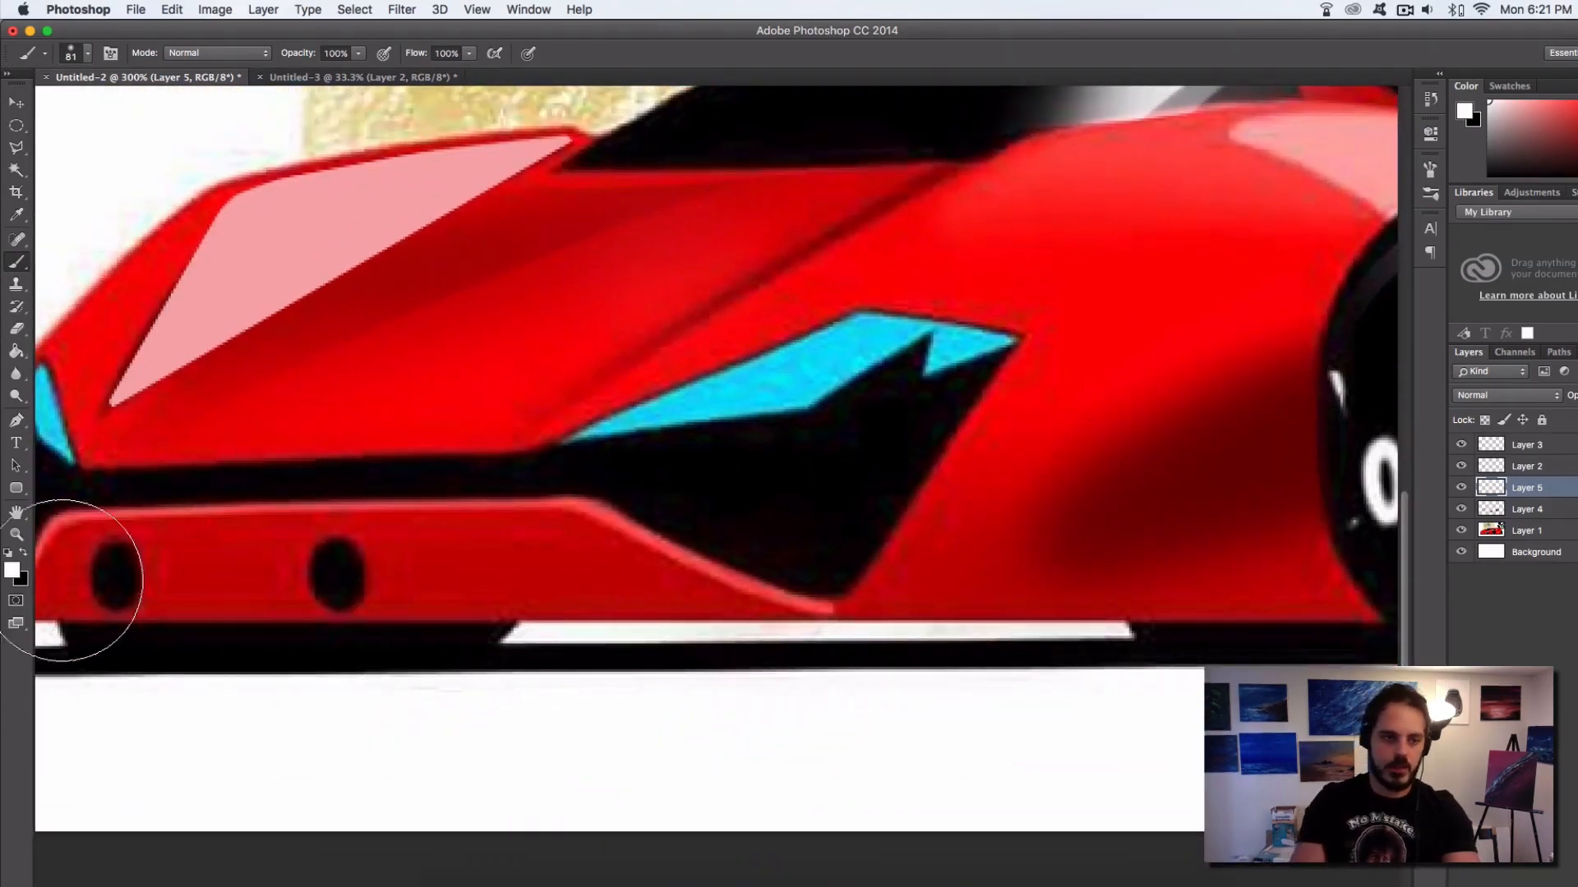
right_click(476, 355)
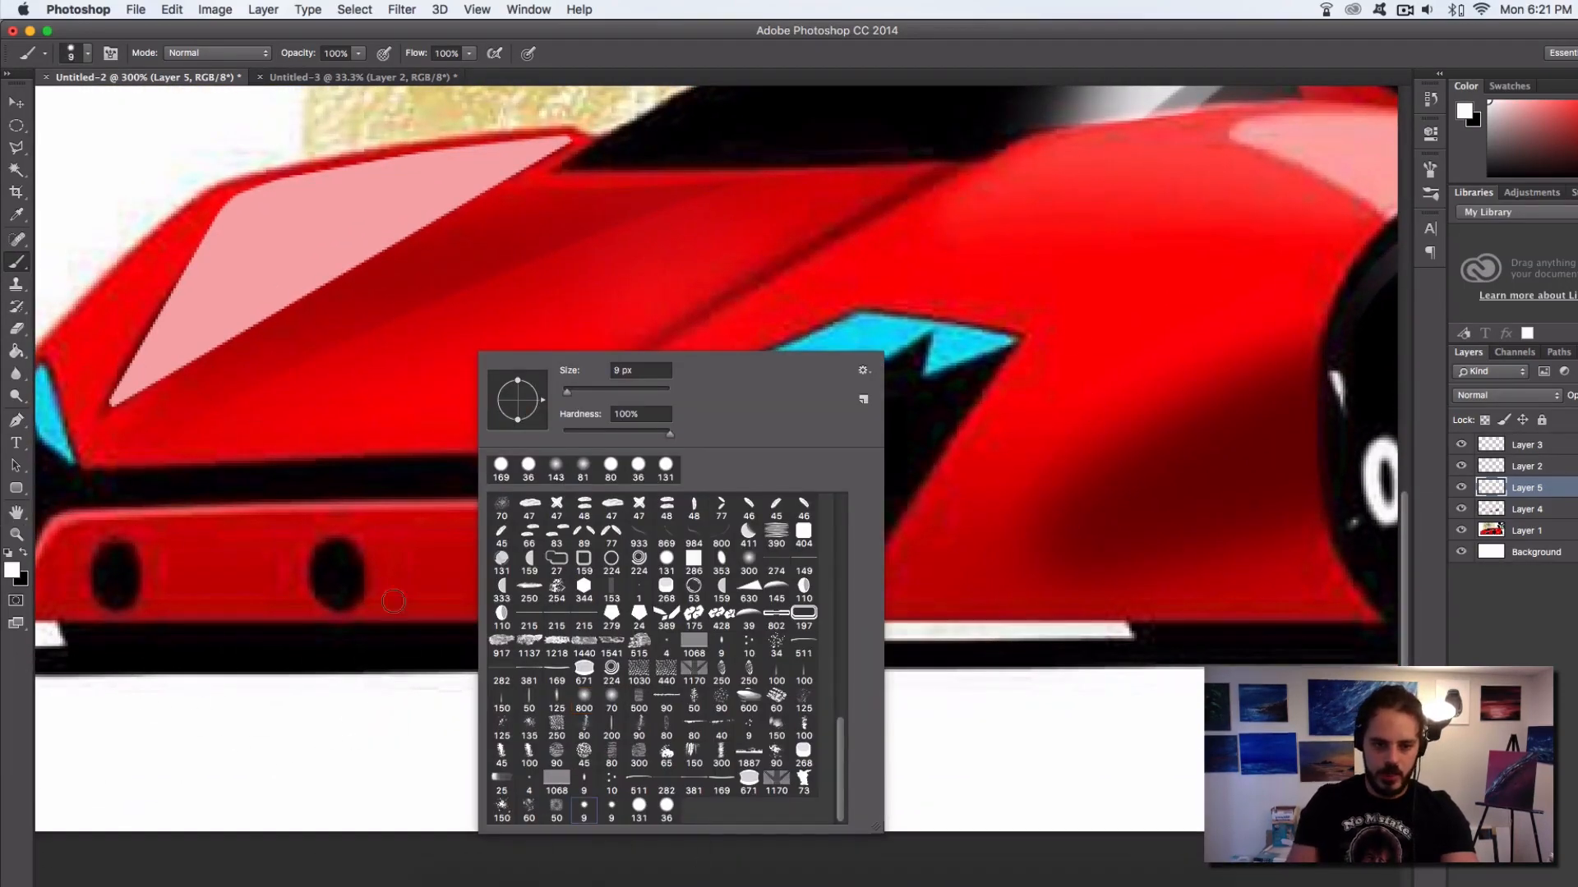
click(358, 795)
drag(393, 648, 416, 629)
key(super+z)
right_click(625, 649)
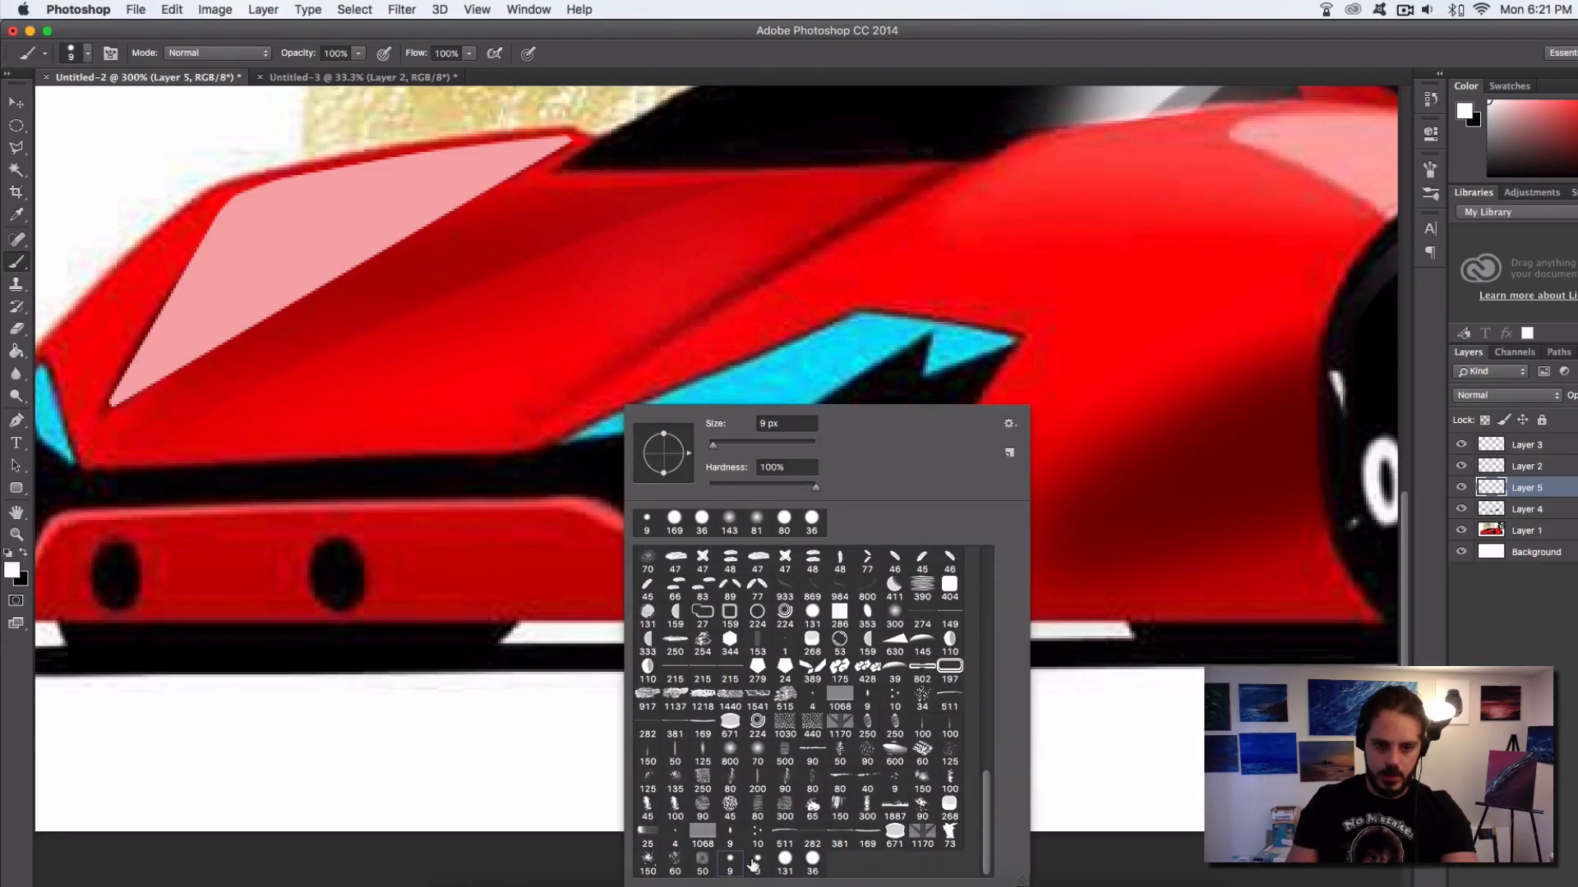
key(Return)
ctrl+alt+drag(913, 500, 905, 516)
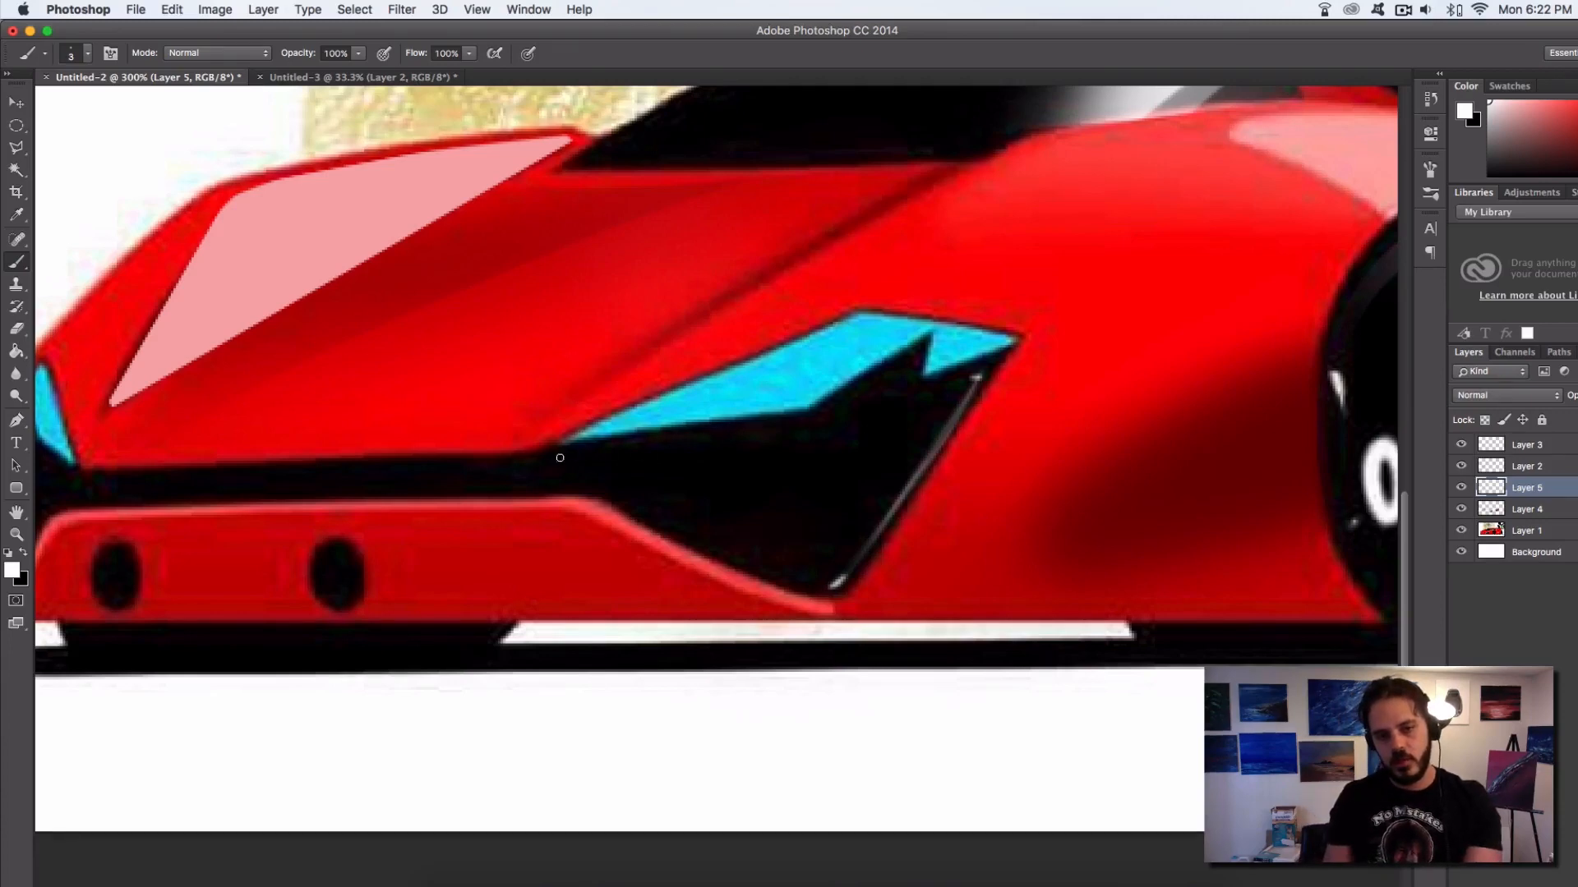
Paint a thin white curved highlight beneath the cyan headlight to meet the slanted edge highlight
drag(535, 461, 901, 400)
drag(577, 449, 871, 403)
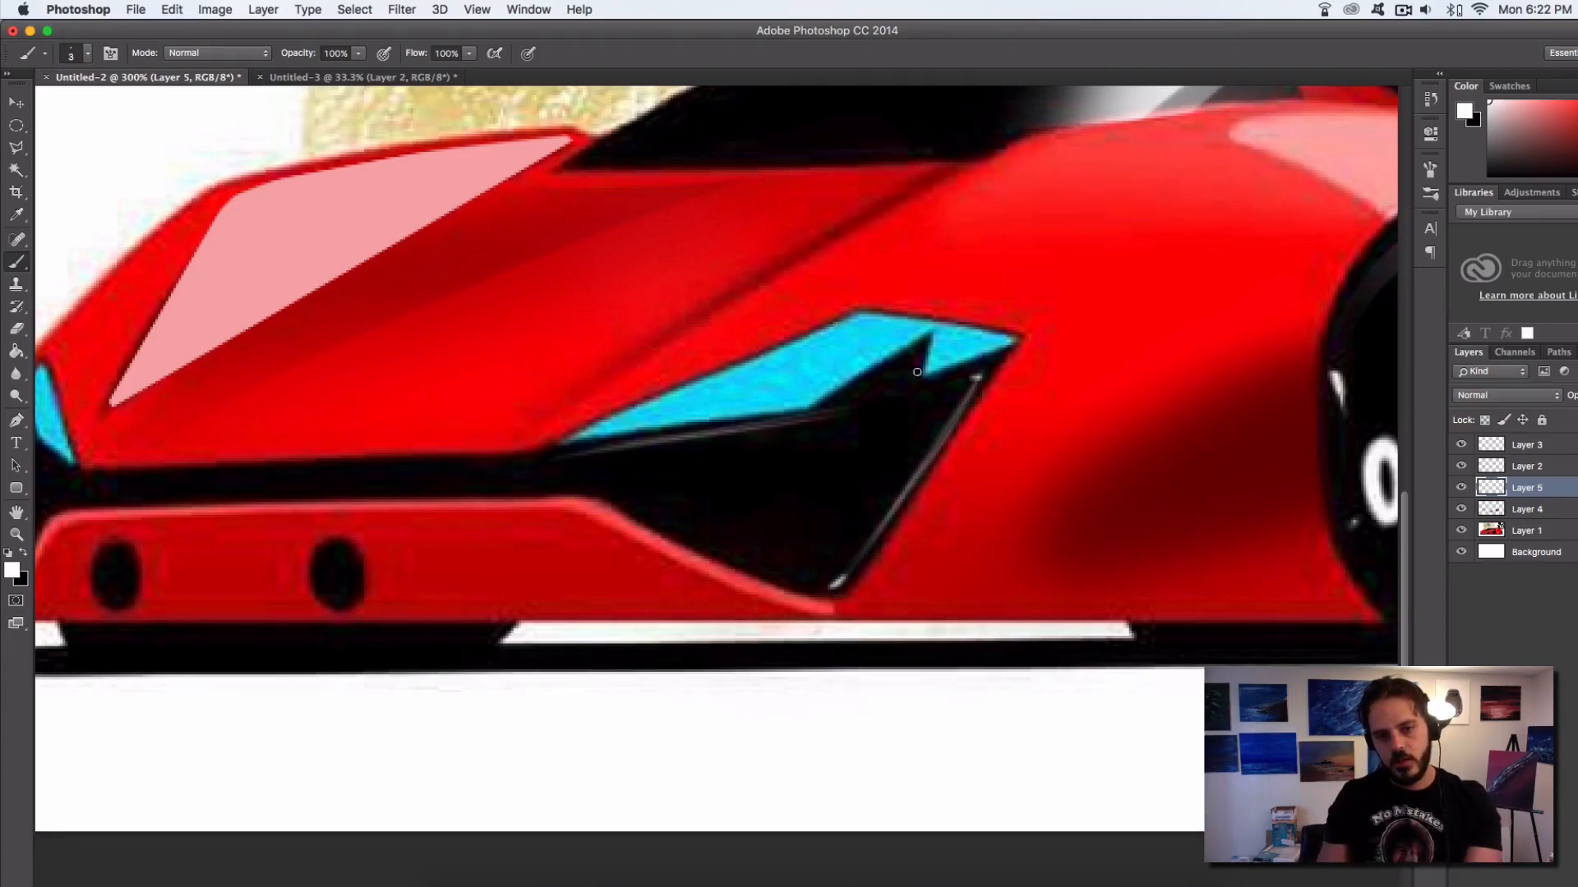
key(super+z)
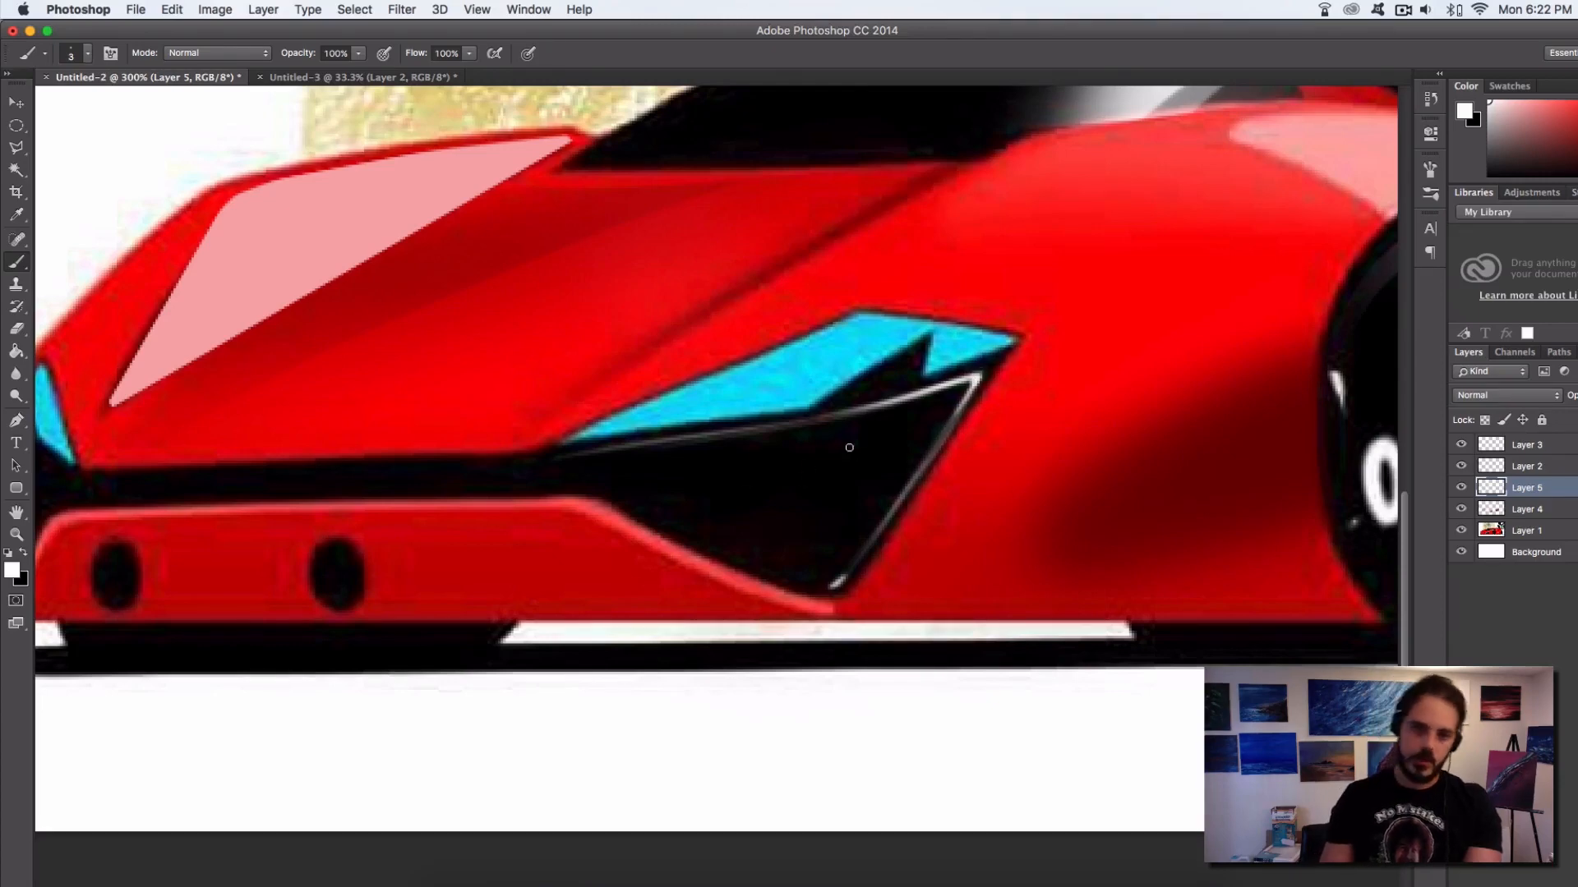
Try thin white contour lines across the lower part of the black headlight recess and undo them
drag(694, 532, 925, 478)
key(super+z)
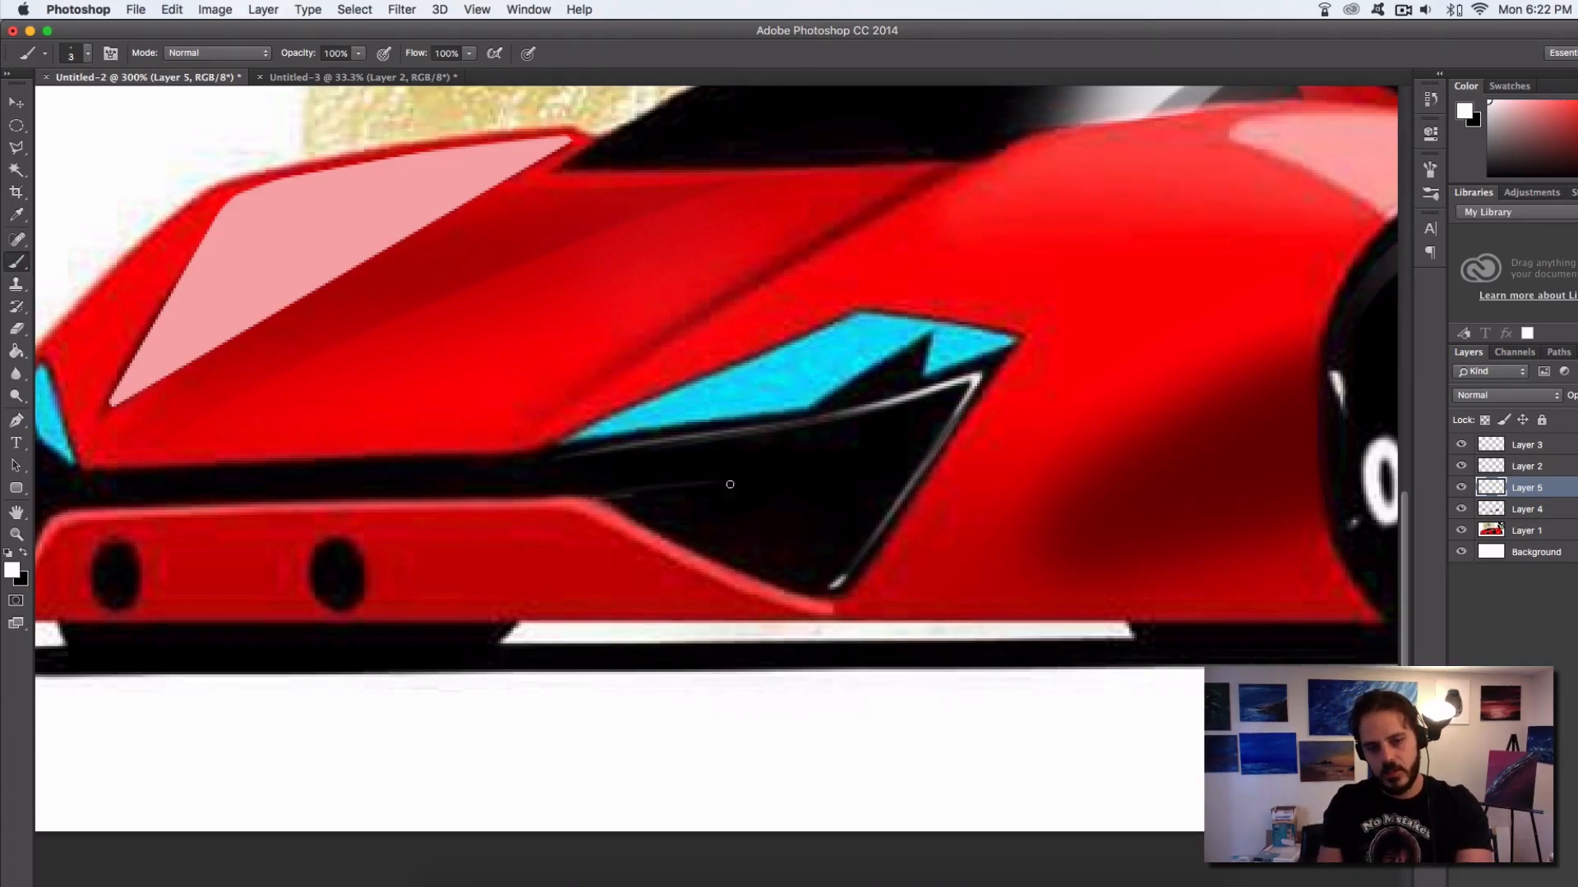
mouse_move(730, 485)
mouse_down()
mouse_move(776, 473)
mouse_move(725, 534)
mouse_move(866, 514)
mouse_up()
key(super+z)
key(alt+super+z)
key(alt+super+z)
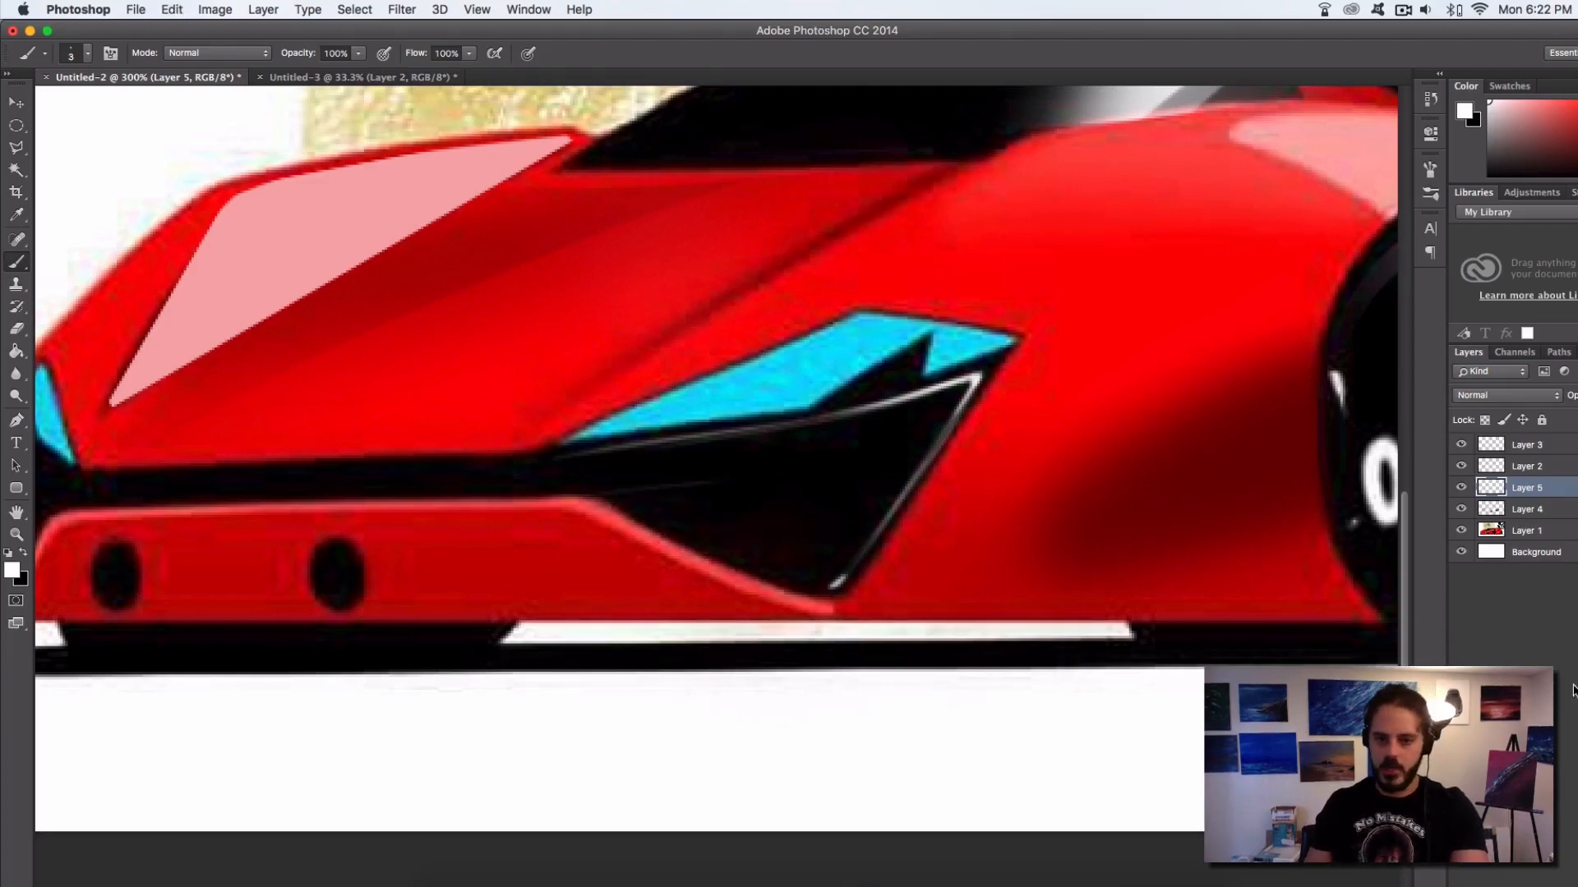
Add a new layer above Layer 5 and paint a soft white glow over the black headlight recess with a 159 px, 0% hardness brush
click(1576, 882)
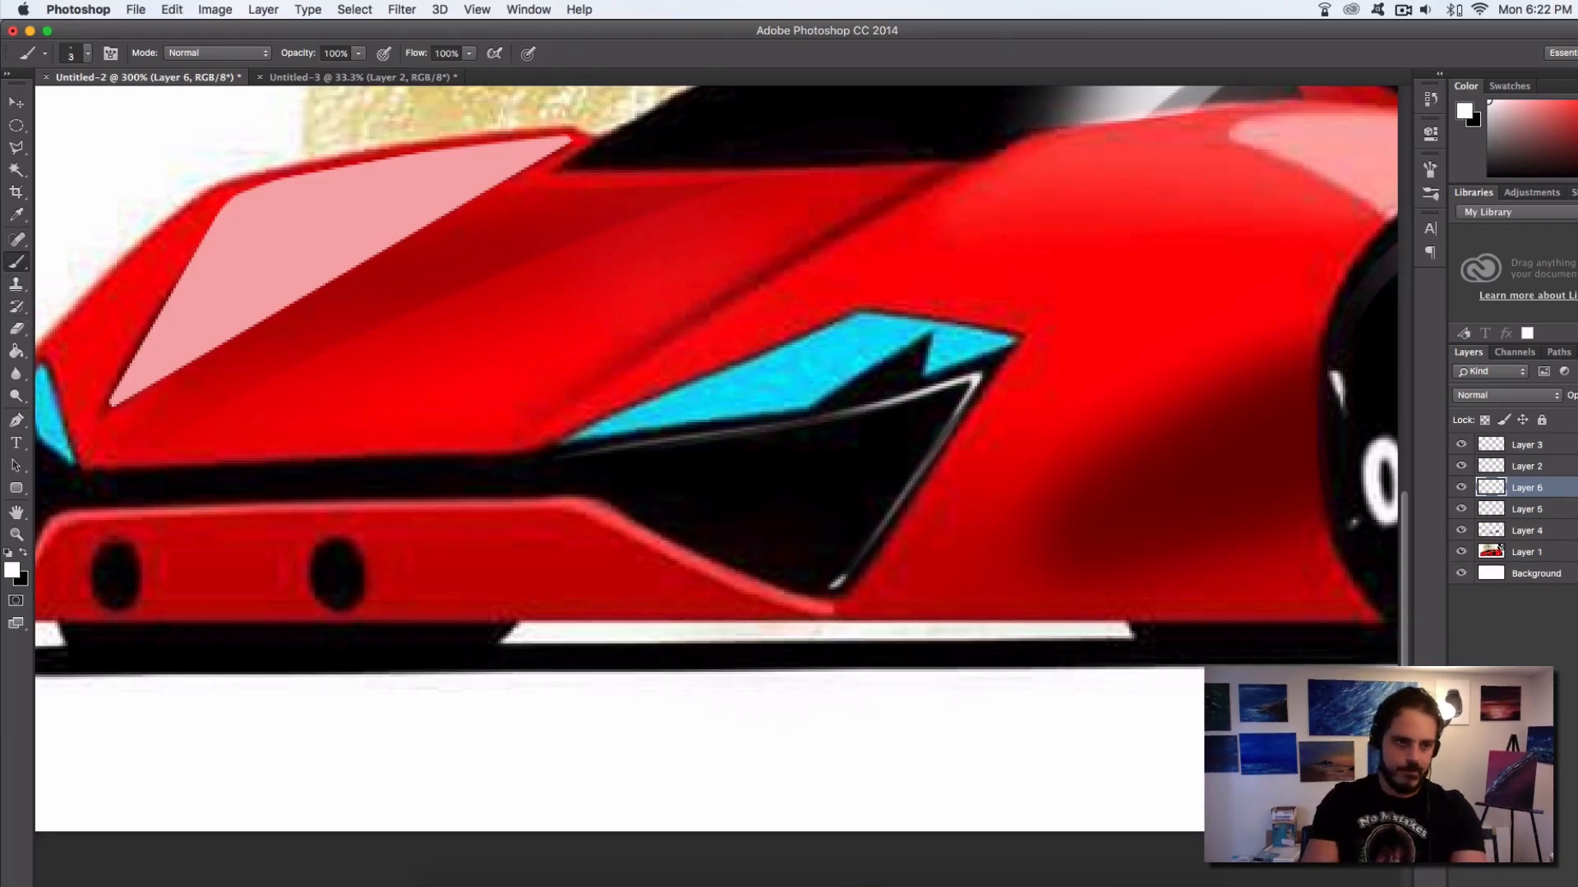
right_click(776, 717)
click(944, 752)
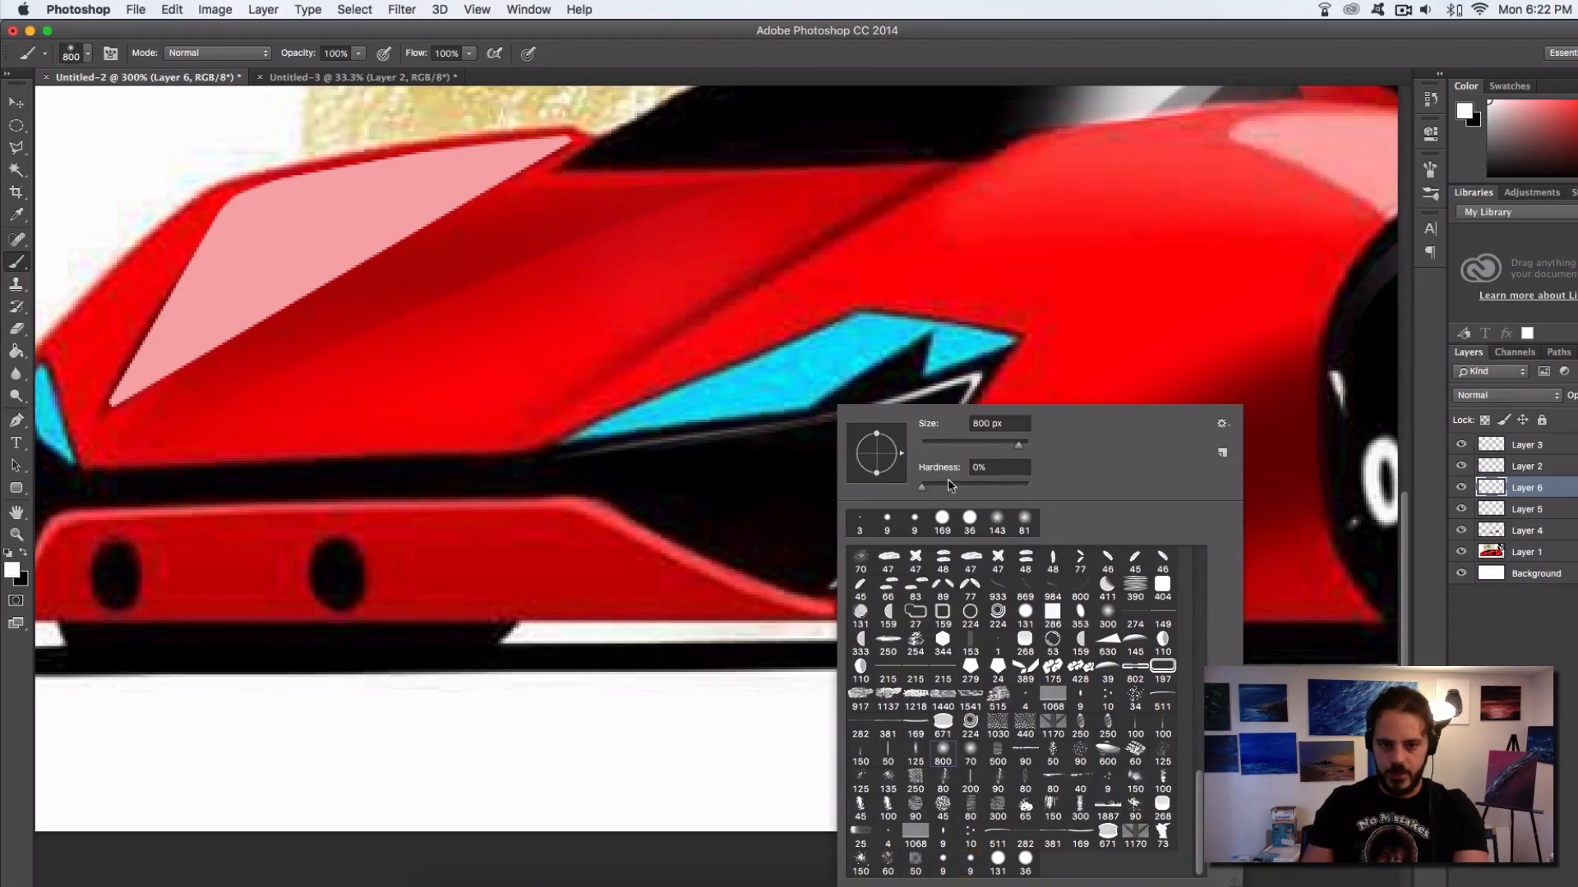
drag(1021, 445, 1002, 447)
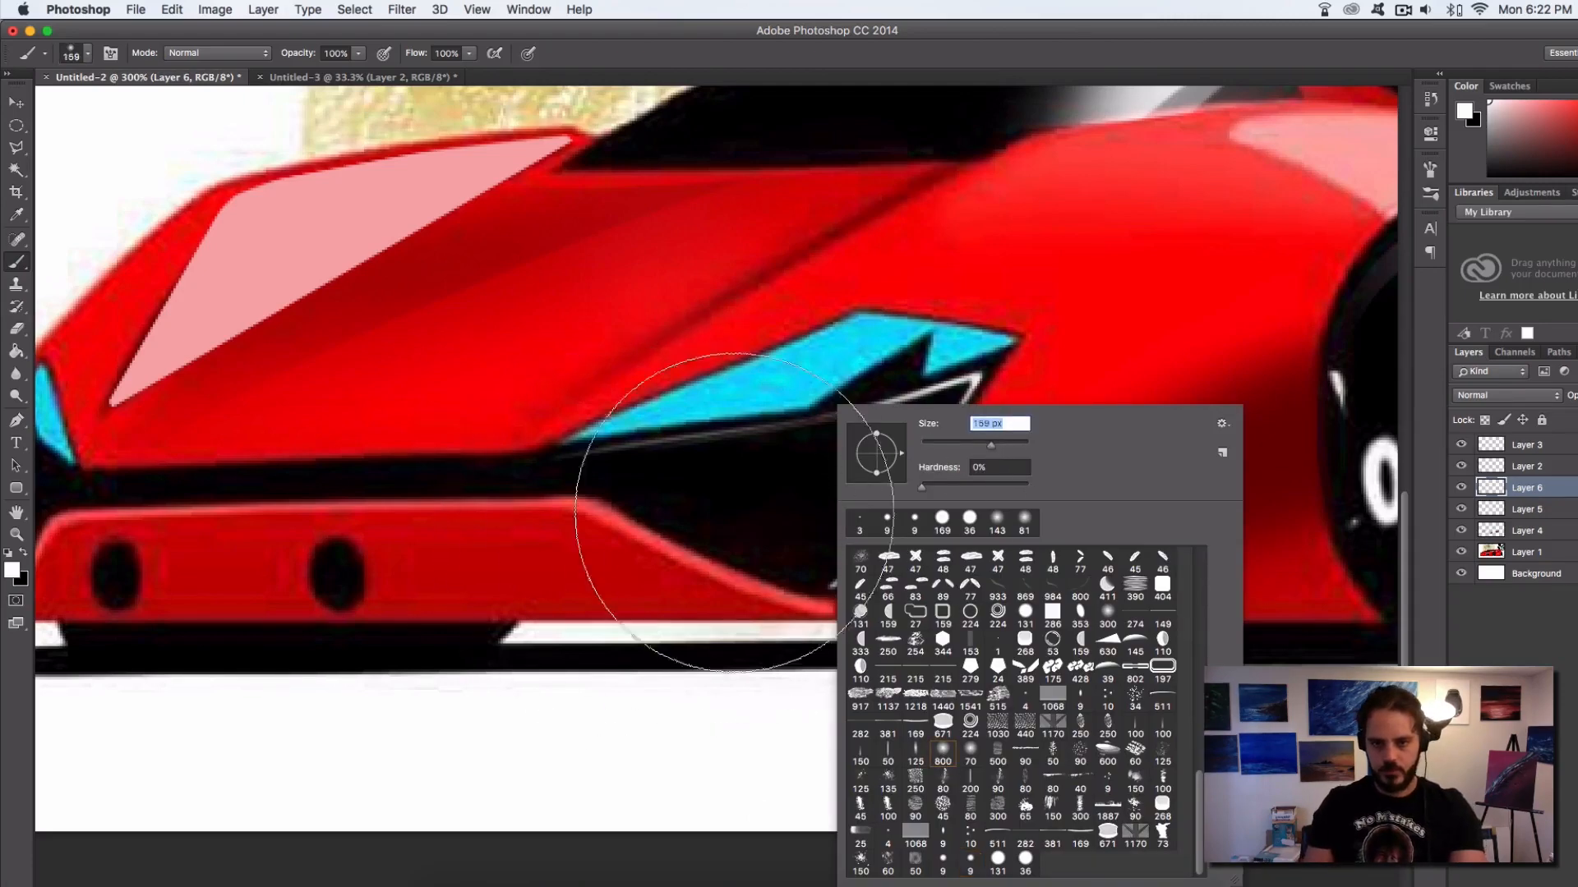
mouse_move(754, 517)
mouse_down()
mouse_move(801, 520)
mouse_move(631, 567)
mouse_move(896, 503)
mouse_move(609, 580)
mouse_move(979, 459)
mouse_move(516, 574)
mouse_move(668, 641)
mouse_up()
Erase the white glow spilling outside the black headlight recess with a 79 px, 100% hardness eraser
key(e)
right_click(605, 568)
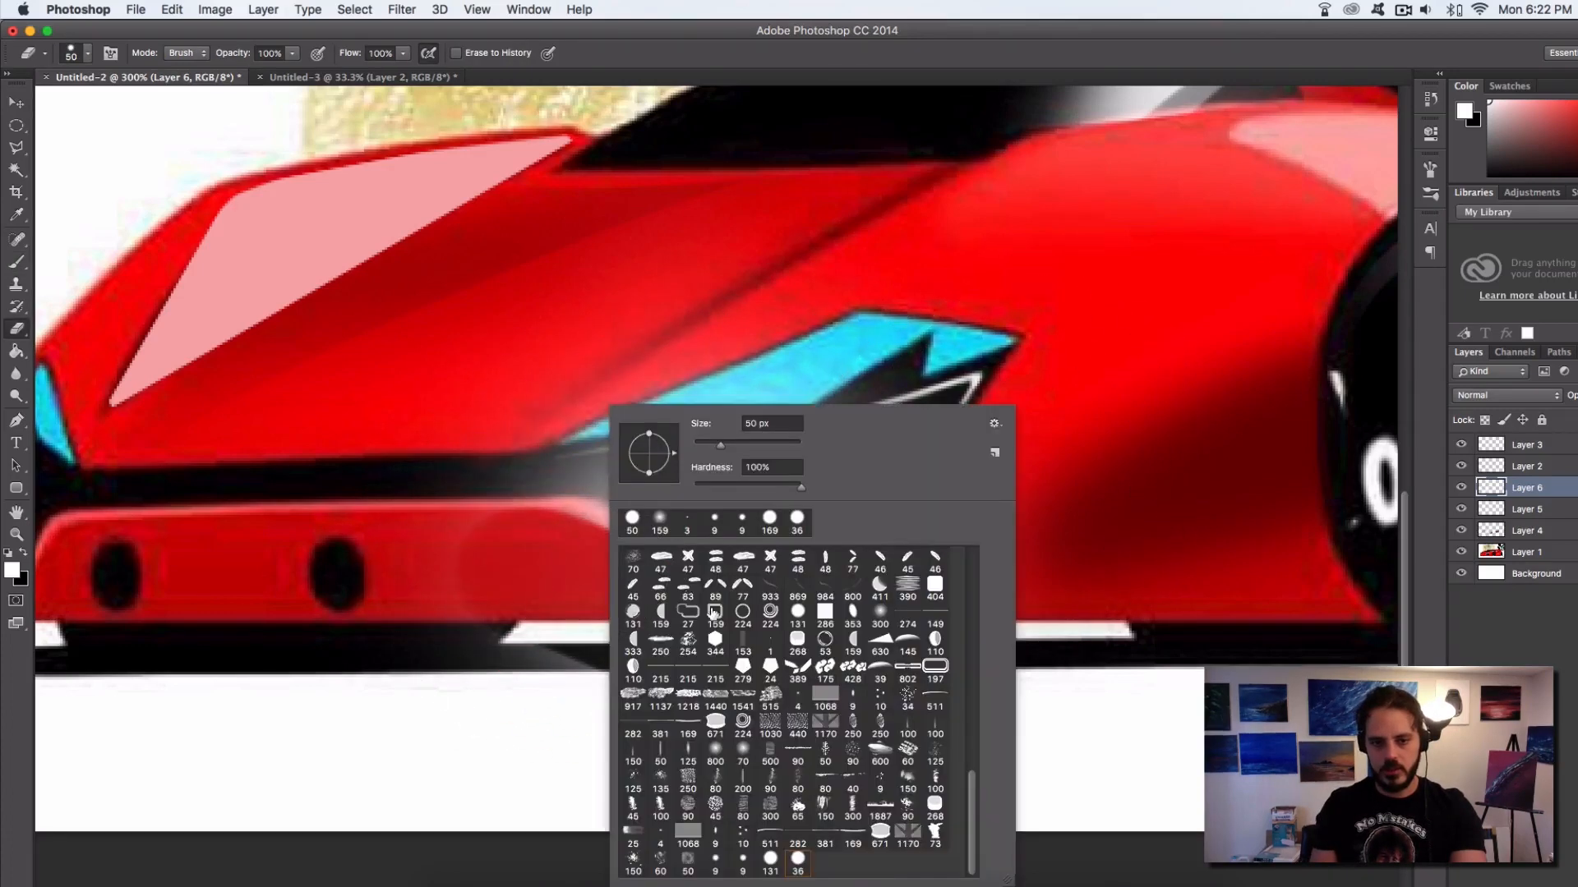
click(777, 871)
drag(750, 444, 734, 449)
mouse_move(462, 613)
mouse_down()
mouse_move(569, 607)
mouse_move(554, 613)
mouse_move(563, 596)
mouse_move(528, 616)
mouse_move(558, 649)
mouse_move(575, 596)
mouse_move(597, 595)
mouse_move(601, 633)
mouse_move(558, 609)
mouse_move(754, 678)
mouse_move(613, 625)
mouse_move(765, 702)
mouse_move(786, 693)
mouse_move(760, 684)
mouse_move(811, 699)
mouse_move(748, 673)
mouse_move(813, 622)
mouse_move(840, 702)
mouse_up()
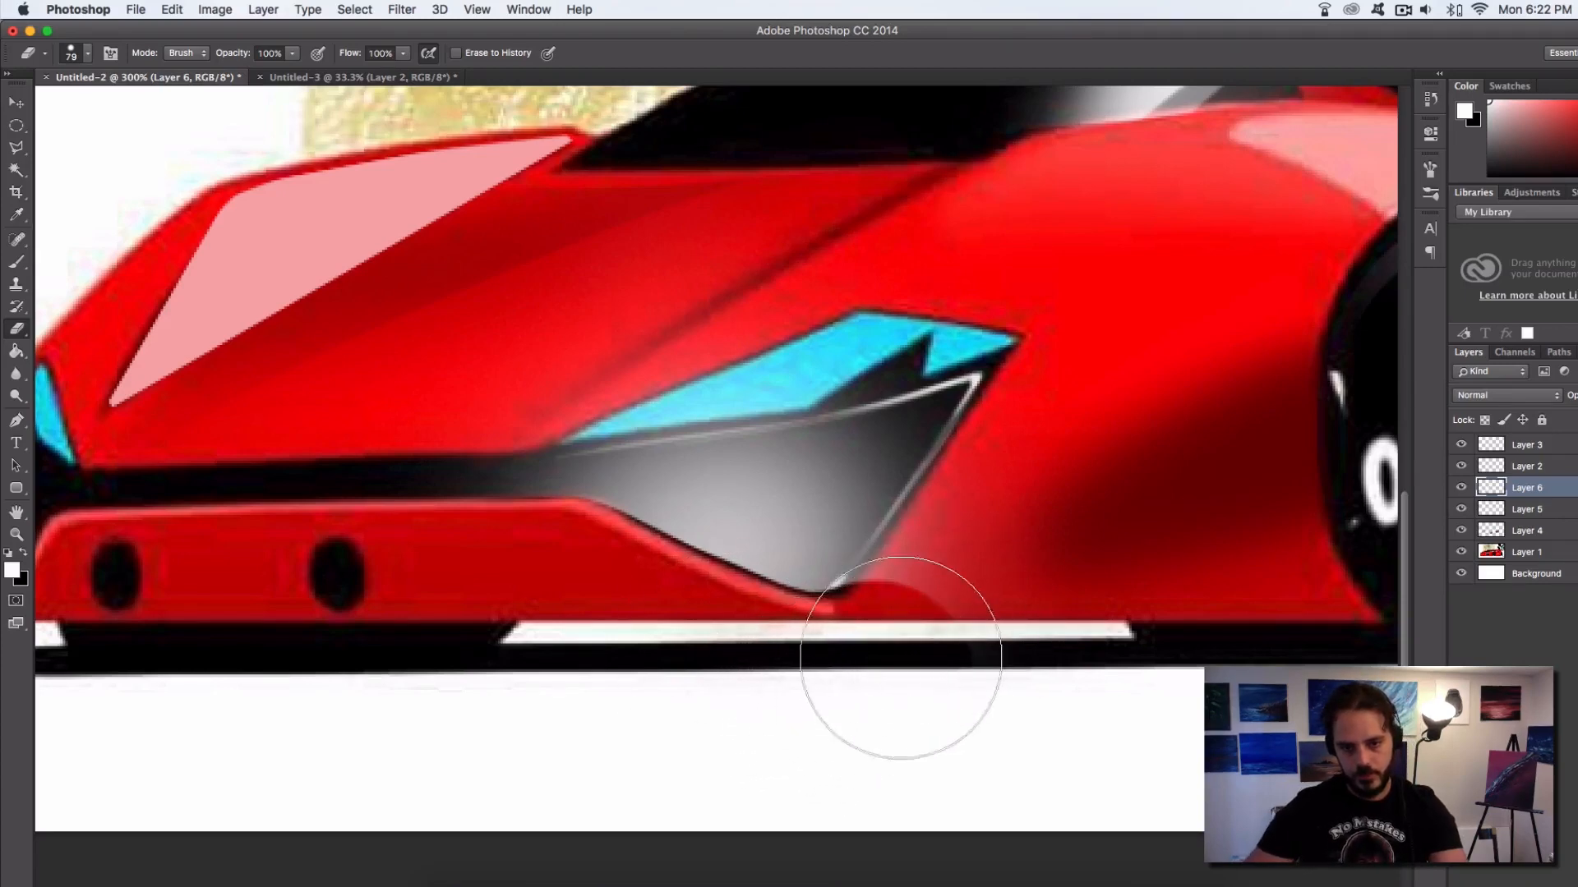
mouse_move(901, 658)
mouse_down()
mouse_move(1017, 525)
mouse_move(933, 658)
mouse_move(991, 548)
mouse_up()
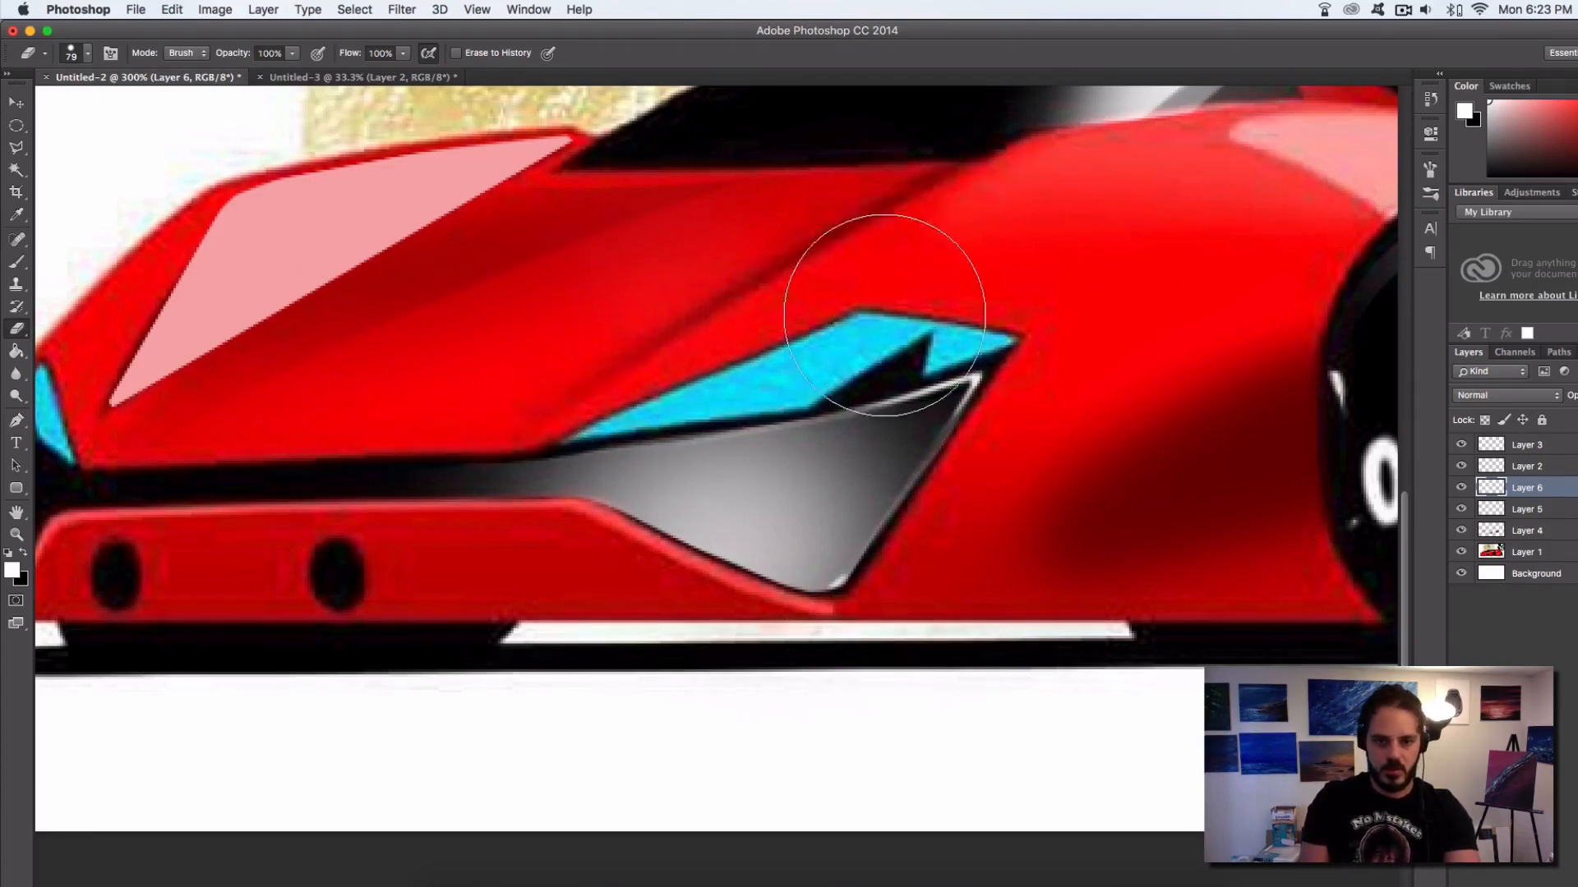
Erase a hard-edged band of the recess glow beneath the cyan headlight with a 36 px, 100% hardness eraser
right_click(885, 316)
click(1017, 781)
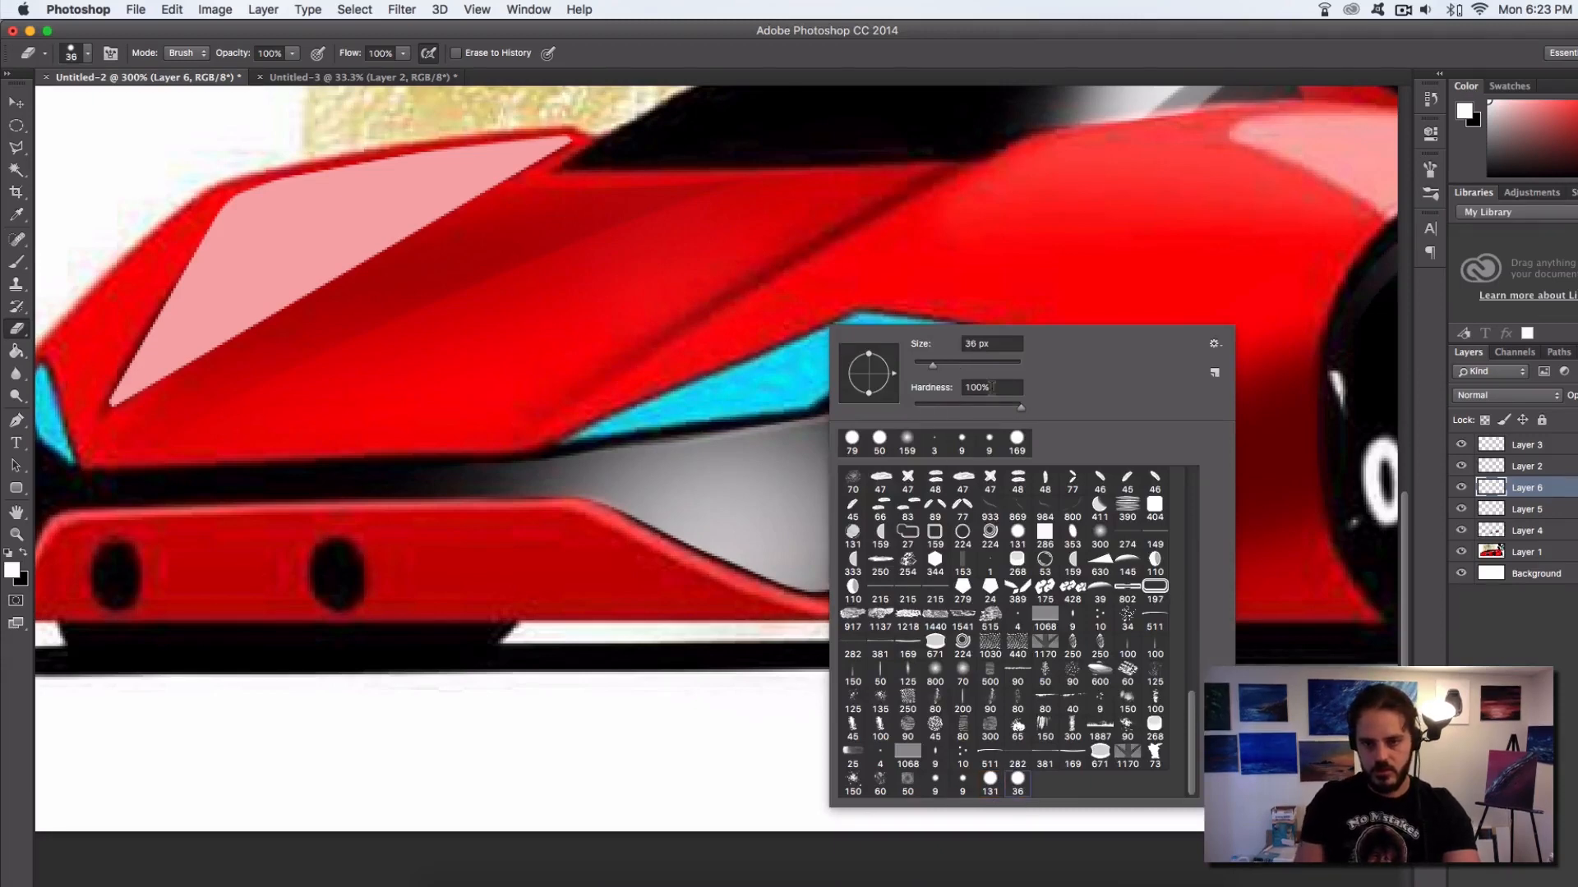
click(934, 366)
mouse_move(504, 463)
mouse_down()
mouse_move(528, 436)
mouse_move(648, 419)
mouse_move(540, 445)
mouse_move(610, 434)
mouse_up()
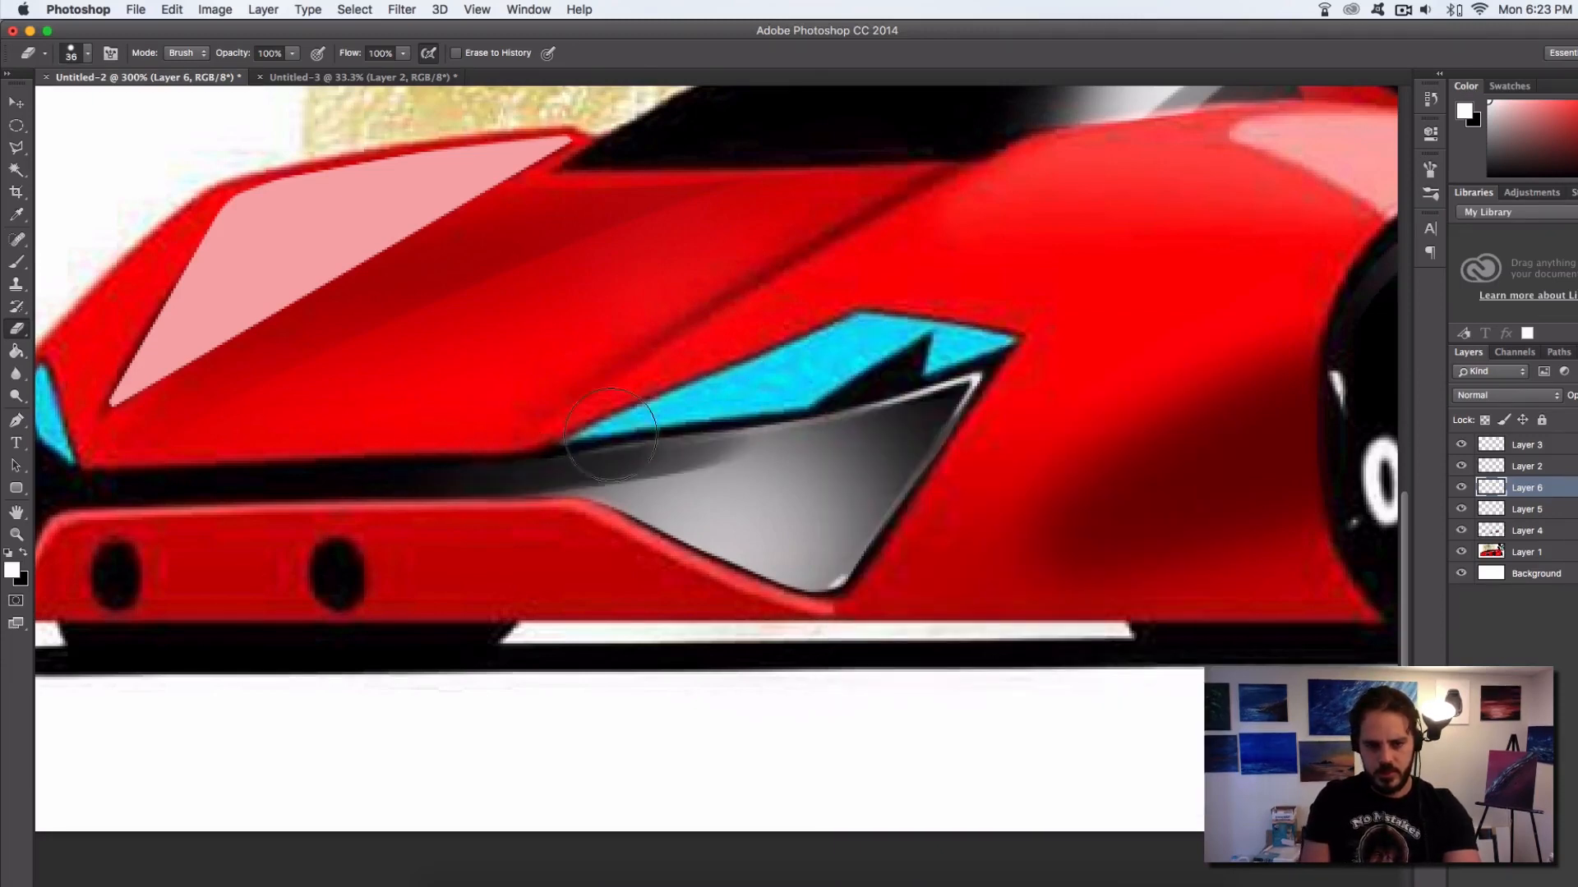
drag(498, 462, 736, 418)
key(super+alt+z)
key(super+alt+z)
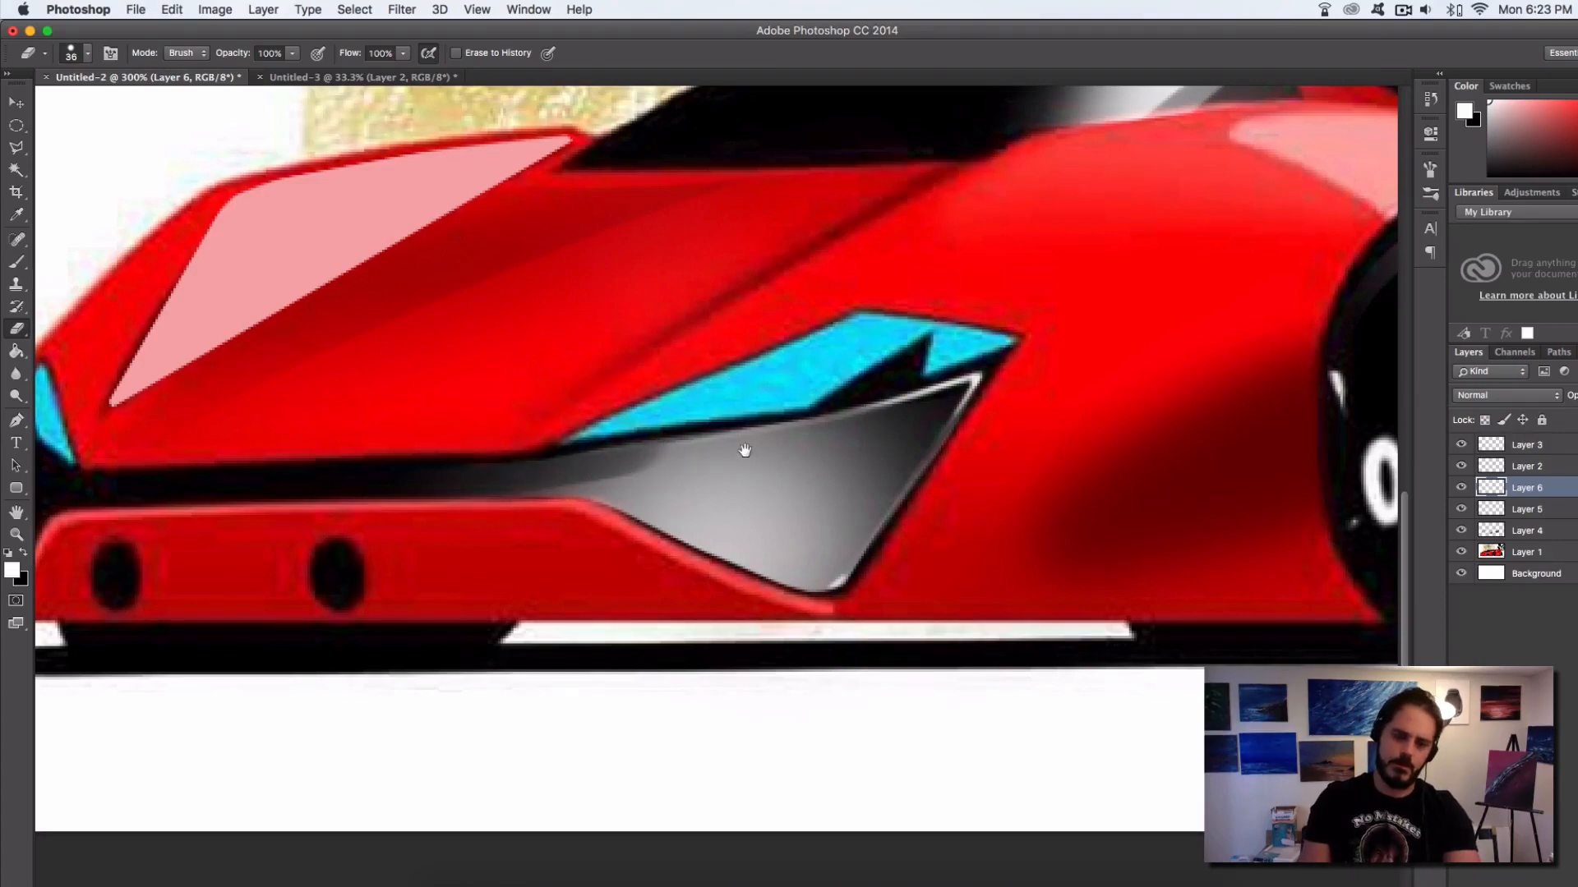
alt+click(715, 461)
alt+click(715, 461)
alt+click(715, 461)
super+click(587, 602)
super+click(587, 603)
super+click(587, 603)
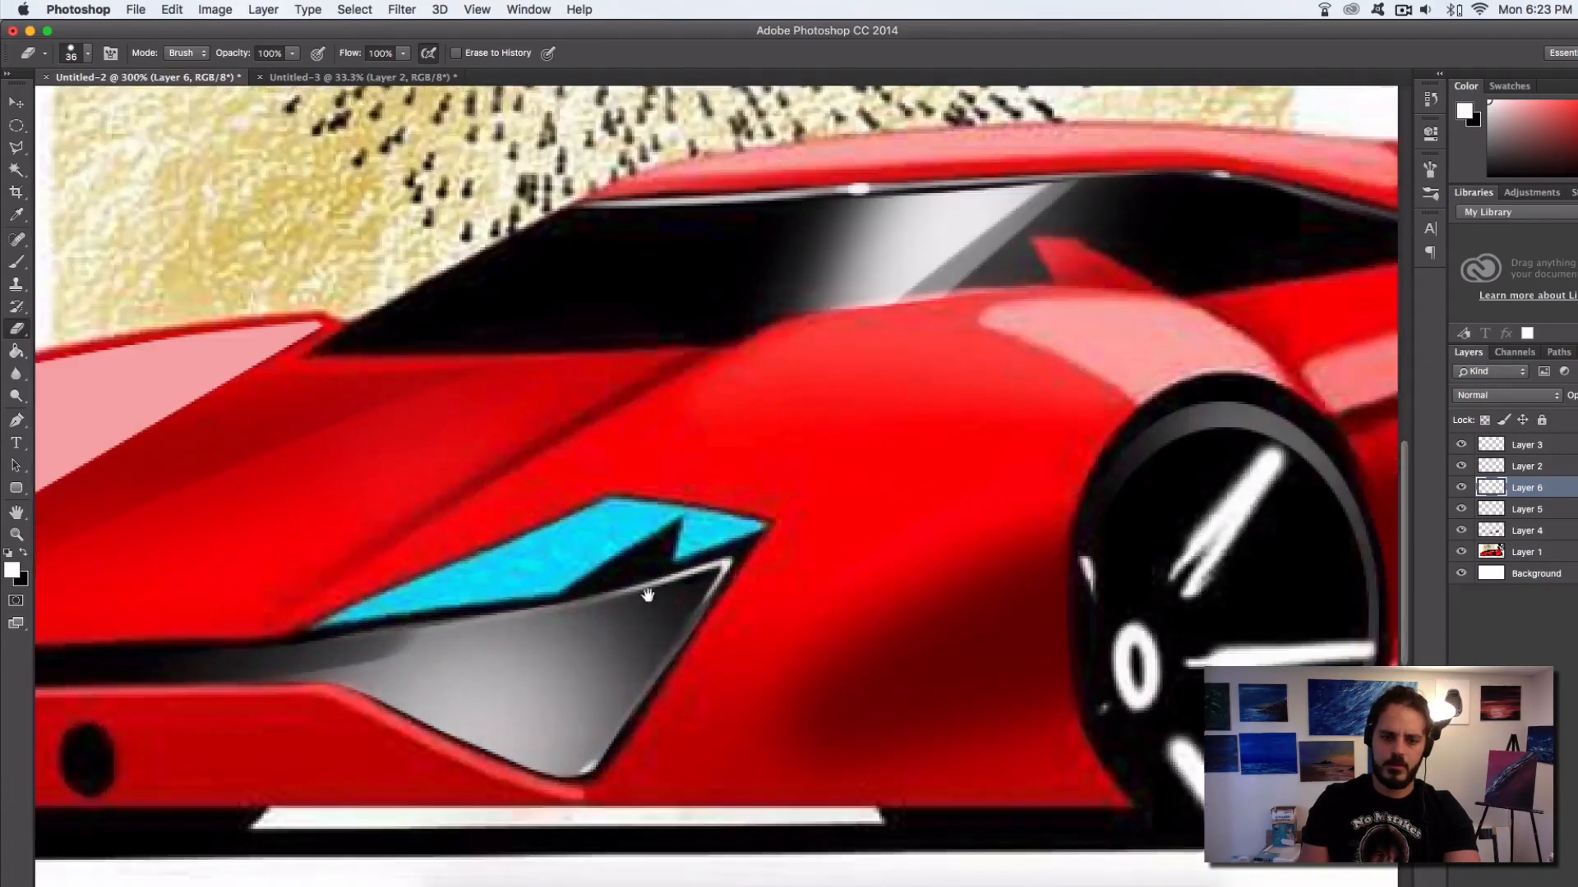
drag(647, 595, 897, 435)
drag(538, 509, 1022, 371)
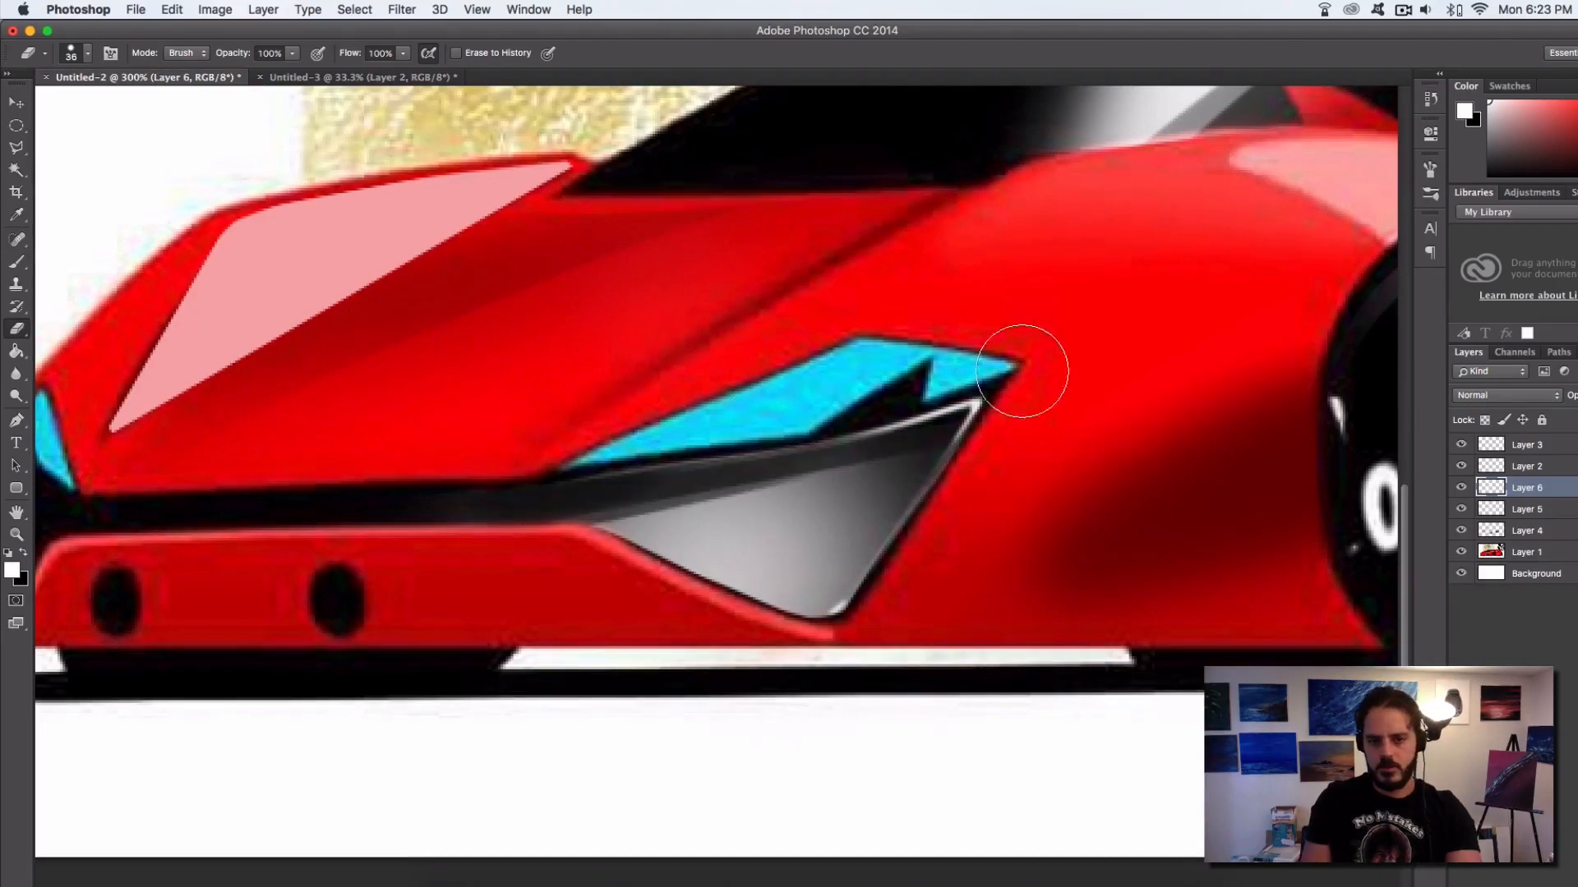
mouse_move(496, 494)
mouse_down()
mouse_move(846, 395)
mouse_move(693, 443)
mouse_up()
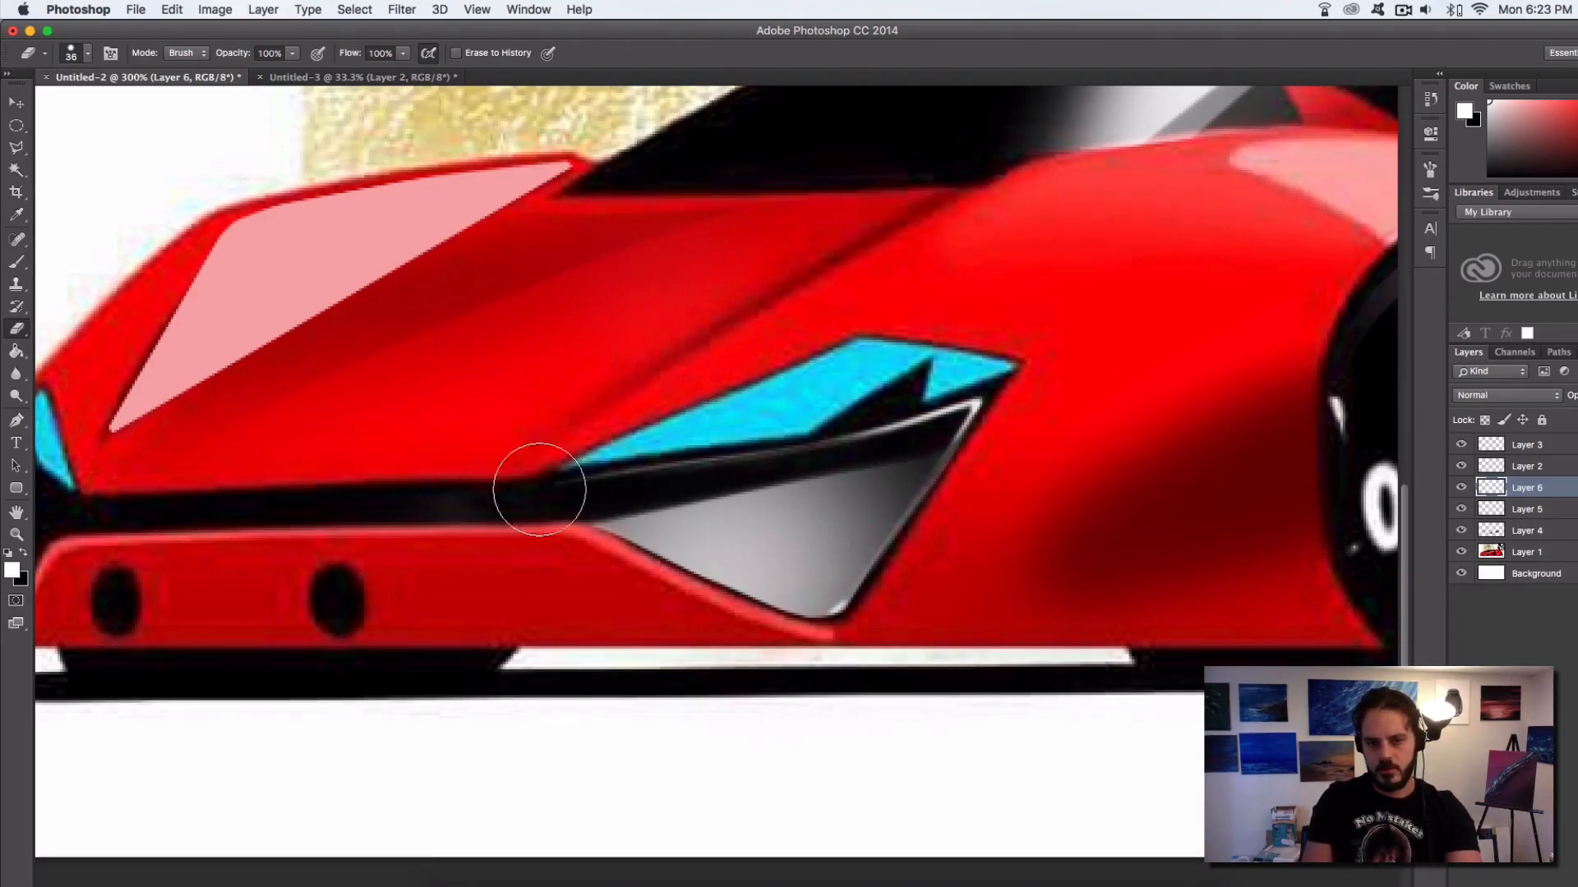
Fade the upper part of the recess glow into black with a 0% hardness eraser, sized 124 px and 73 px
right_click(1031, 358)
click(1147, 704)
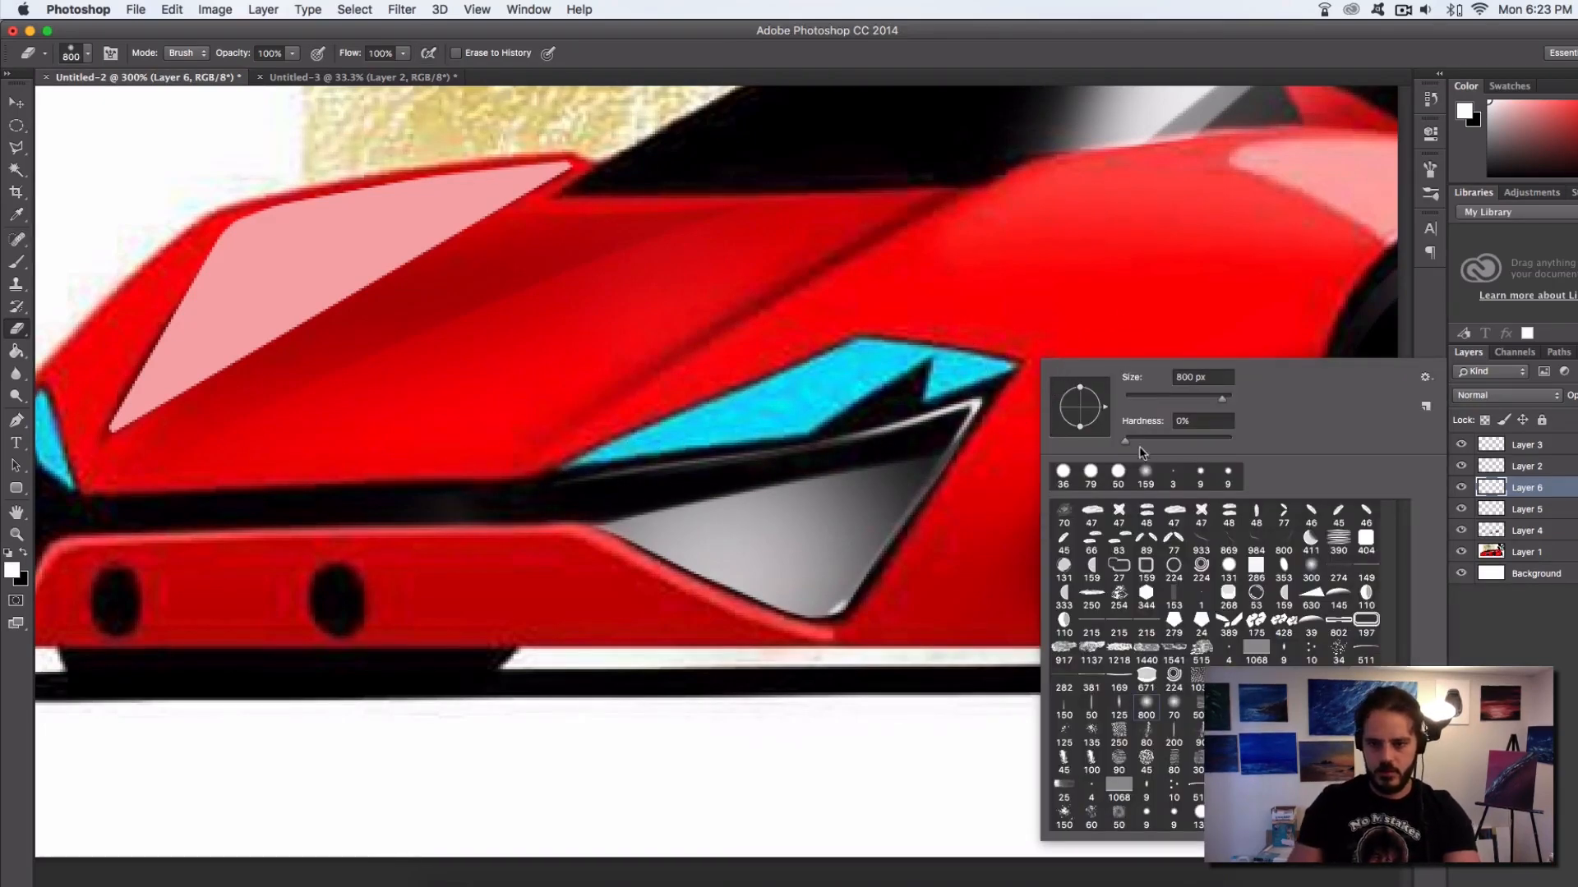
drag(1220, 400, 1185, 400)
drag(936, 430, 730, 400)
right_click(929, 389)
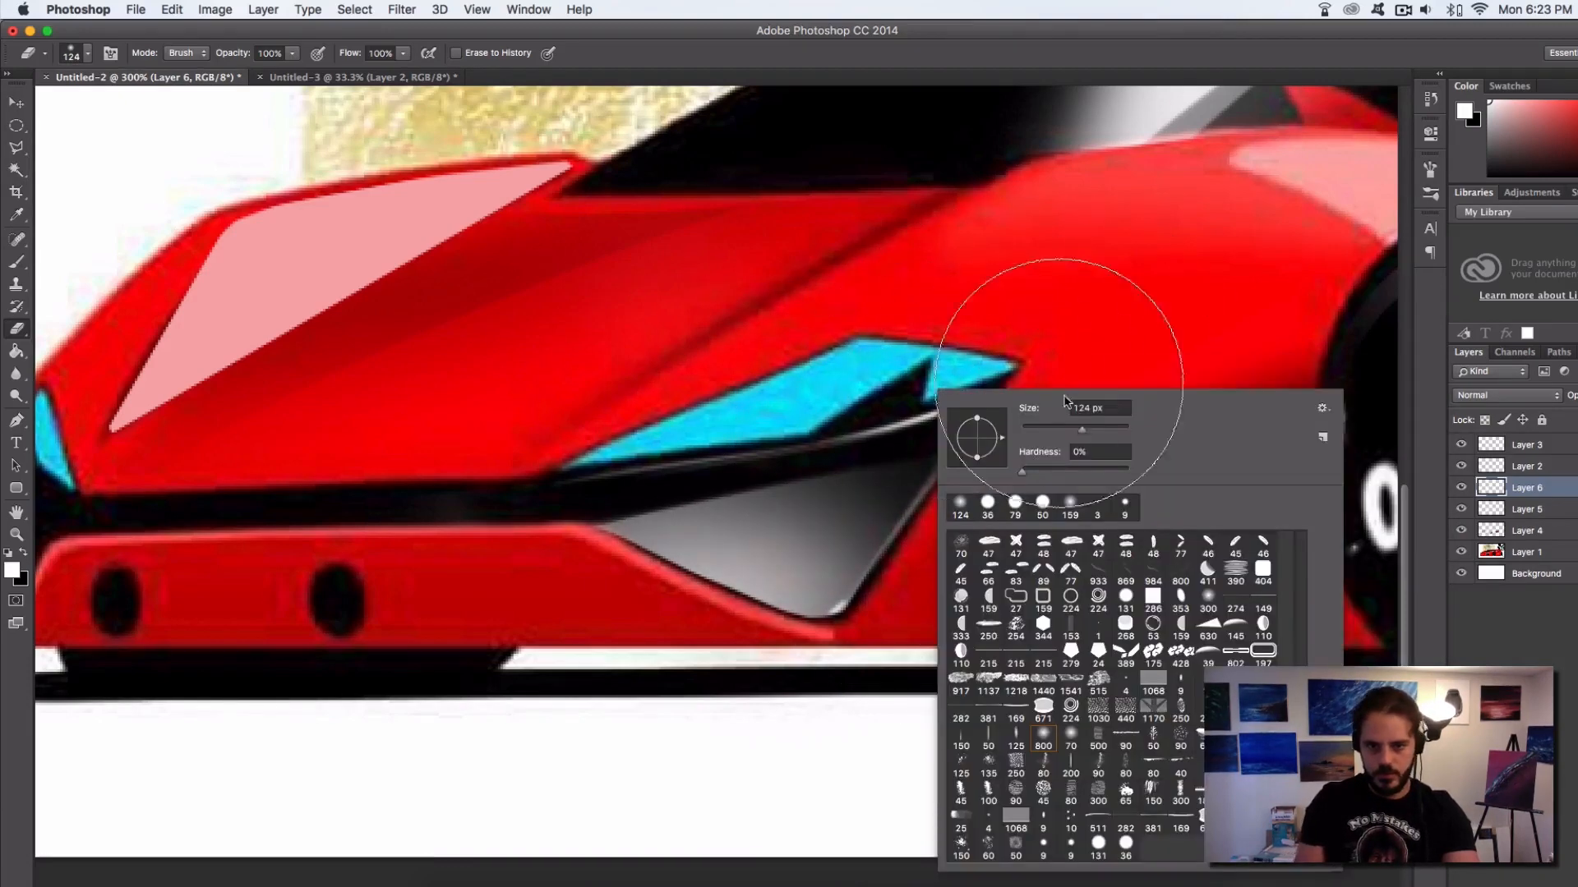
drag(1082, 430, 1066, 432)
mouse_move(616, 441)
mouse_down()
mouse_move(602, 441)
mouse_move(1055, 430)
mouse_up()
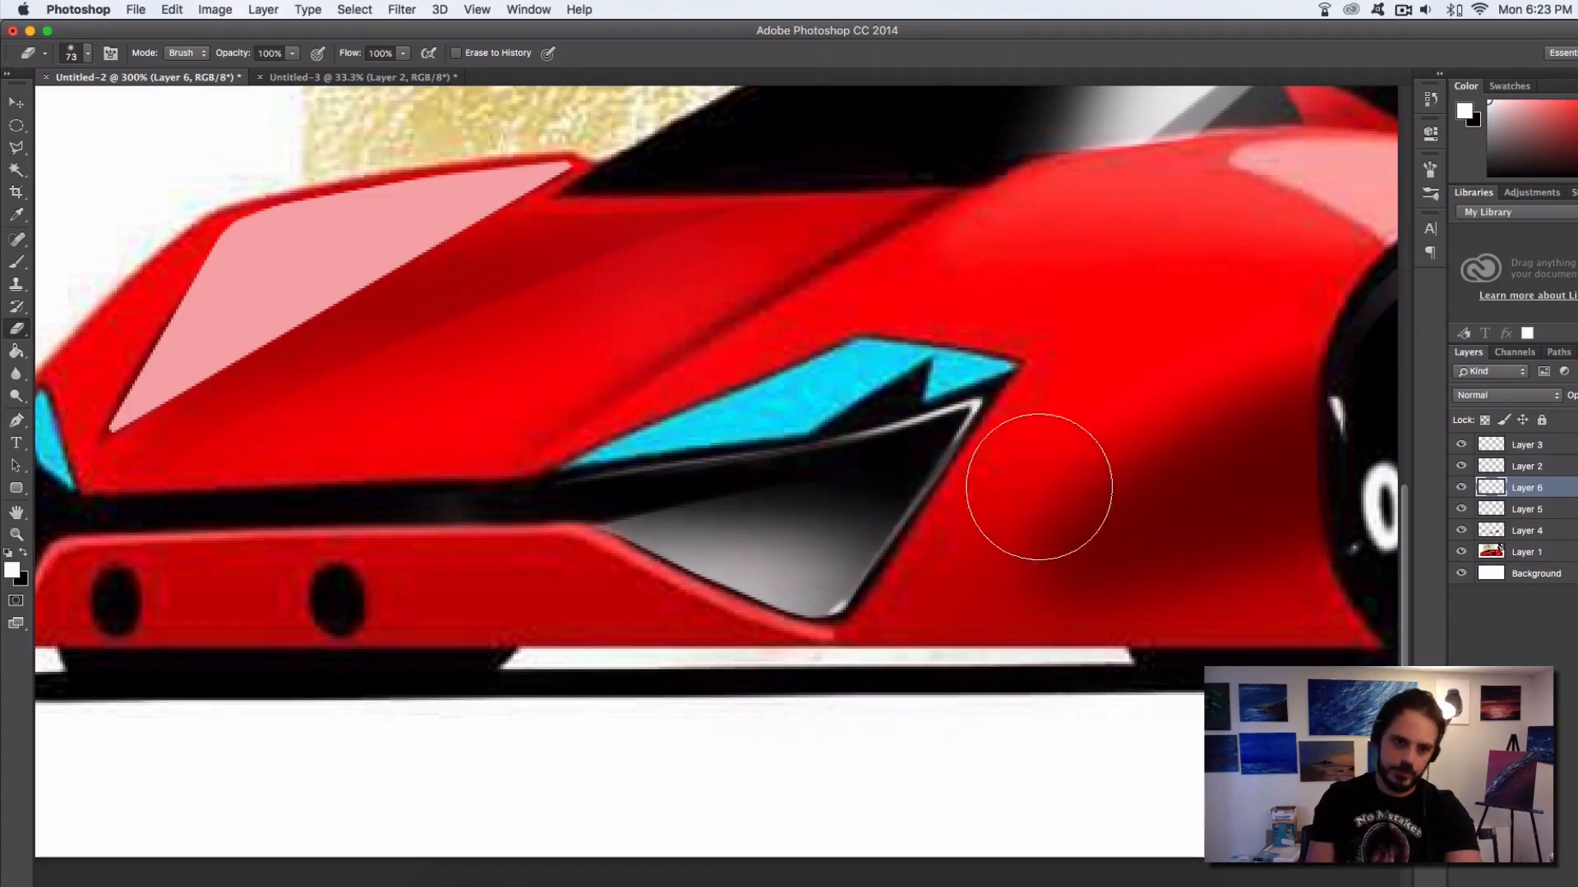
Paint a thin white highlight with a 3 px brush along the recess's lower edge and around its bottom corner up the slanted side
key(super+1)
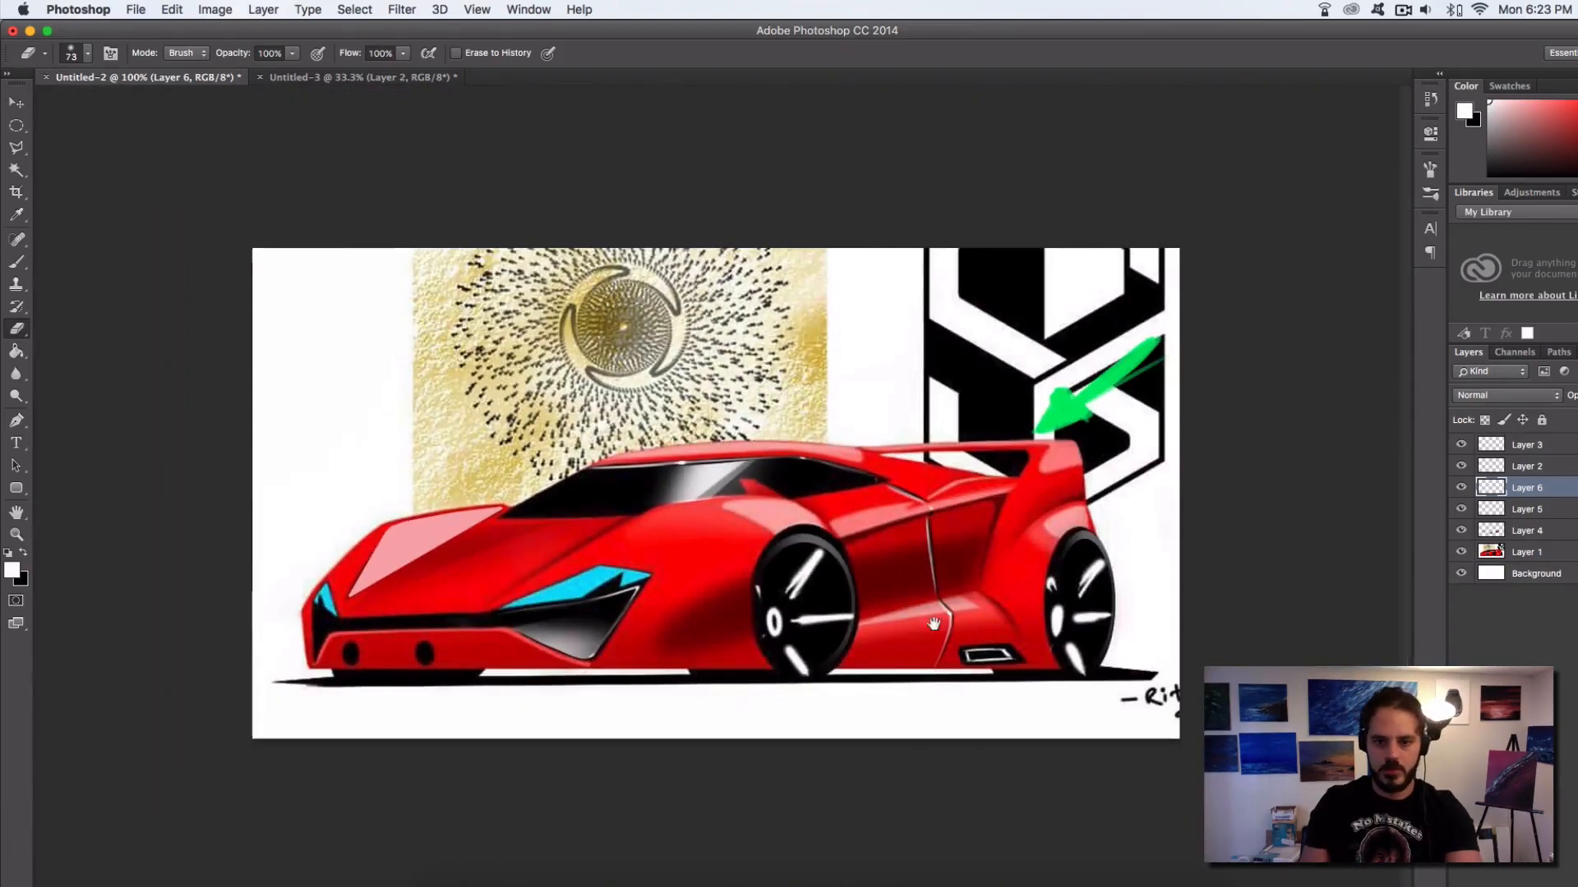
super+click(518, 677)
super+click(547, 670)
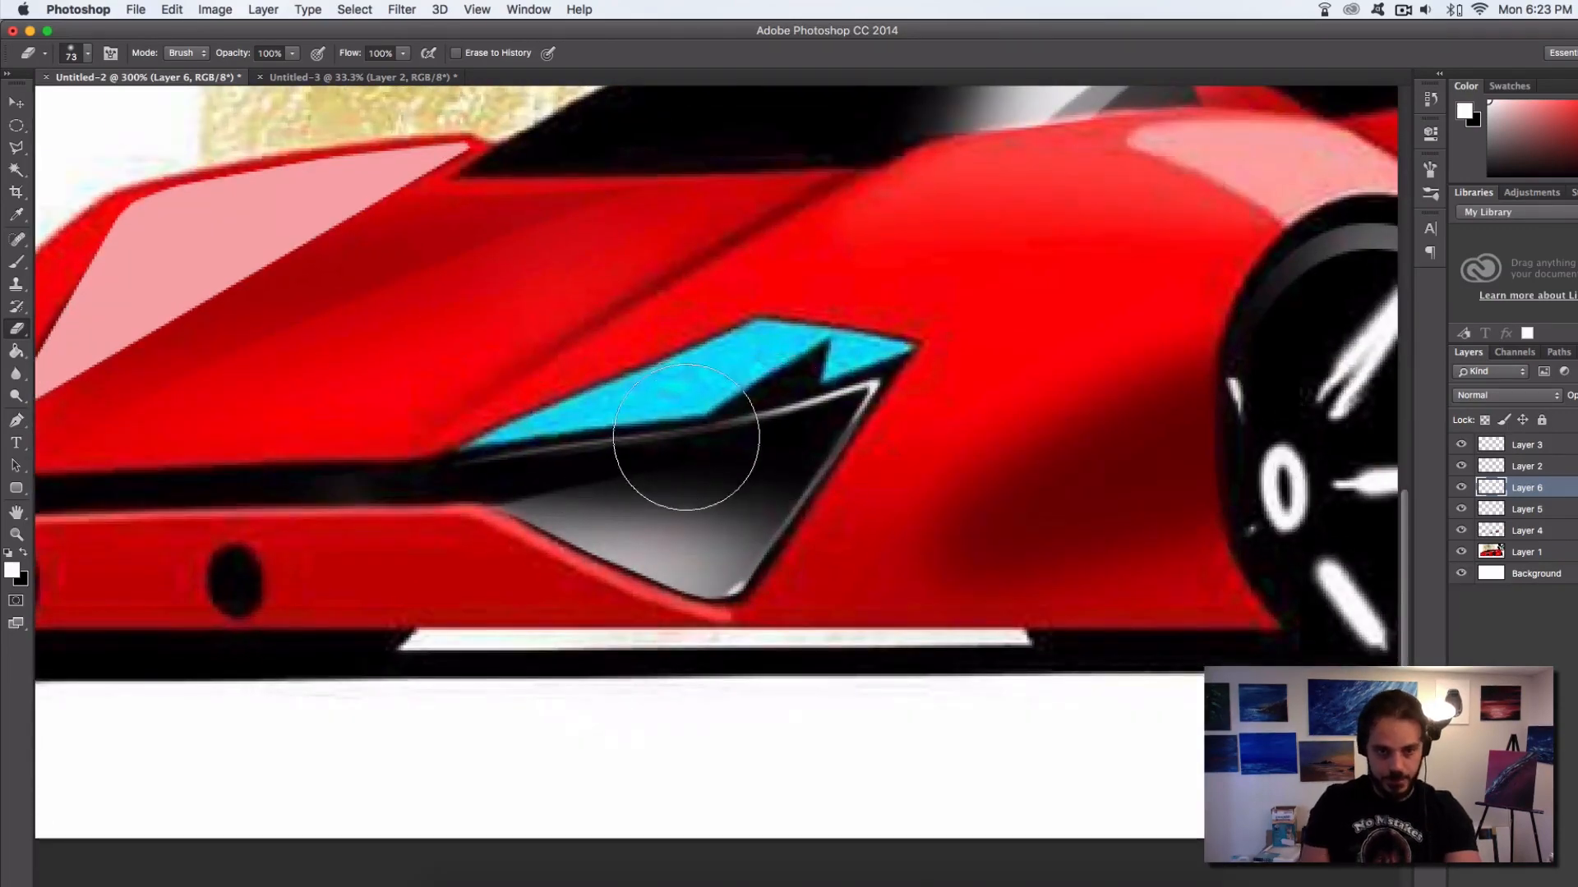
key(b)
right_click(662, 407)
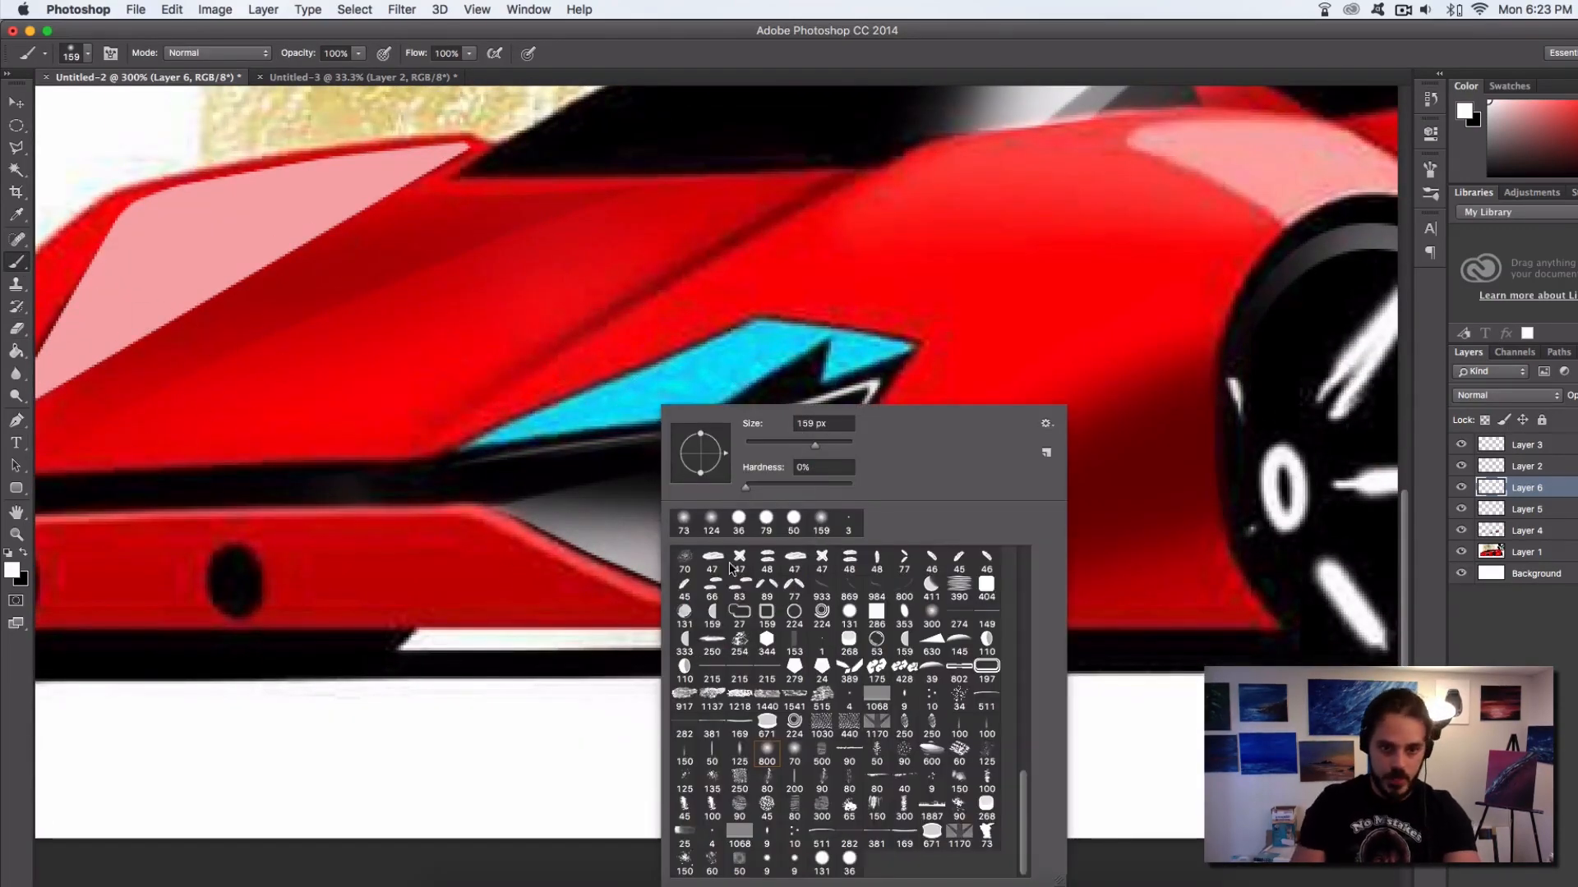
click(794, 863)
click(427, 583)
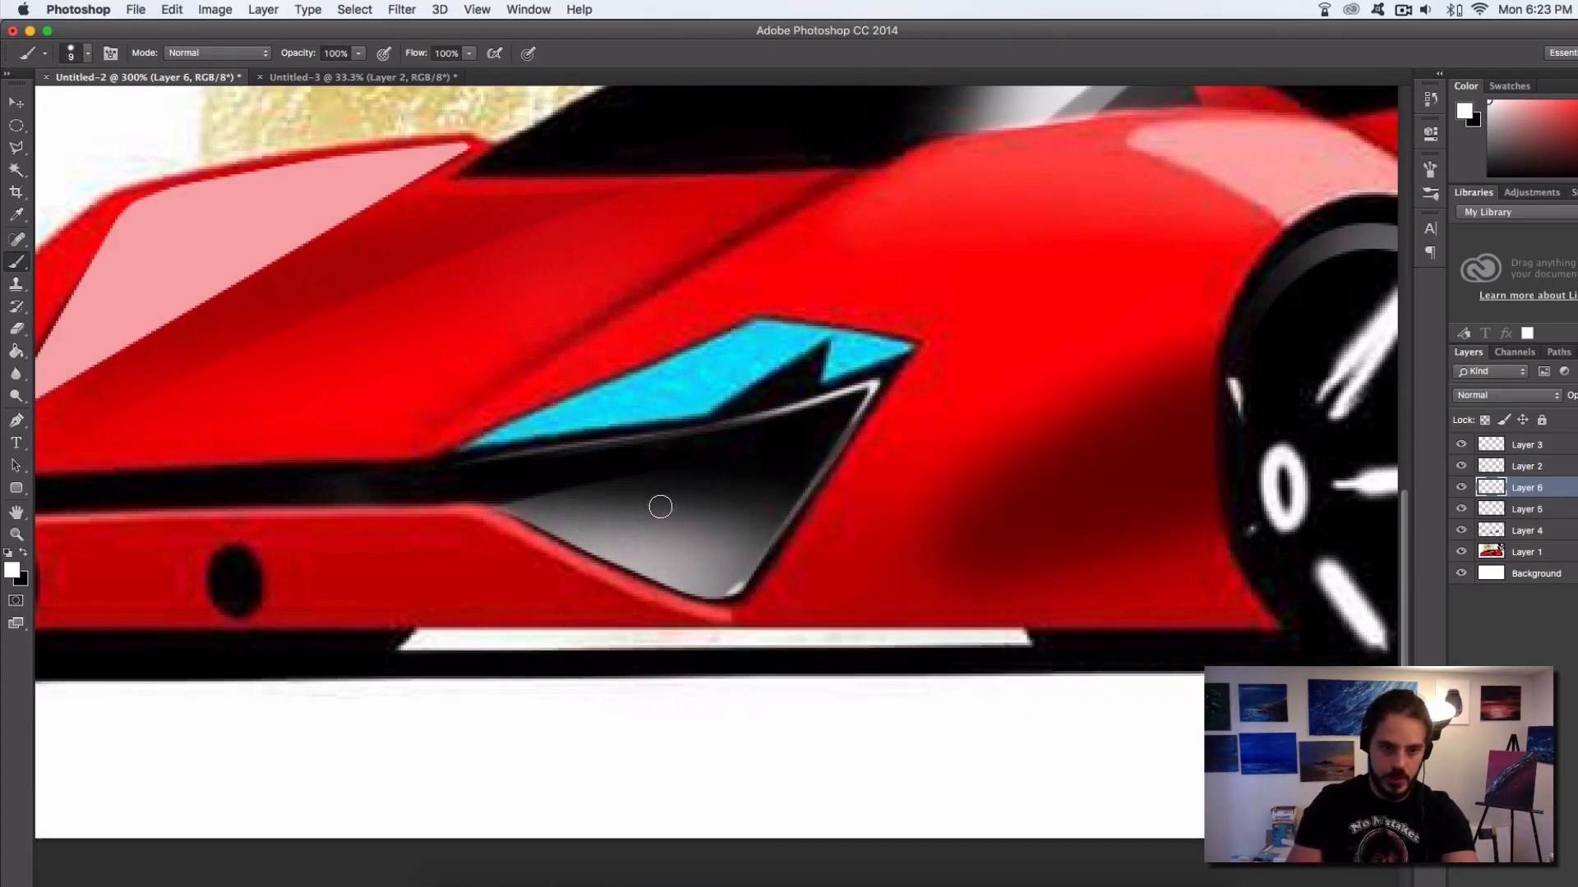
super+click(632, 544)
super+click(632, 544)
drag(676, 536, 653, 537)
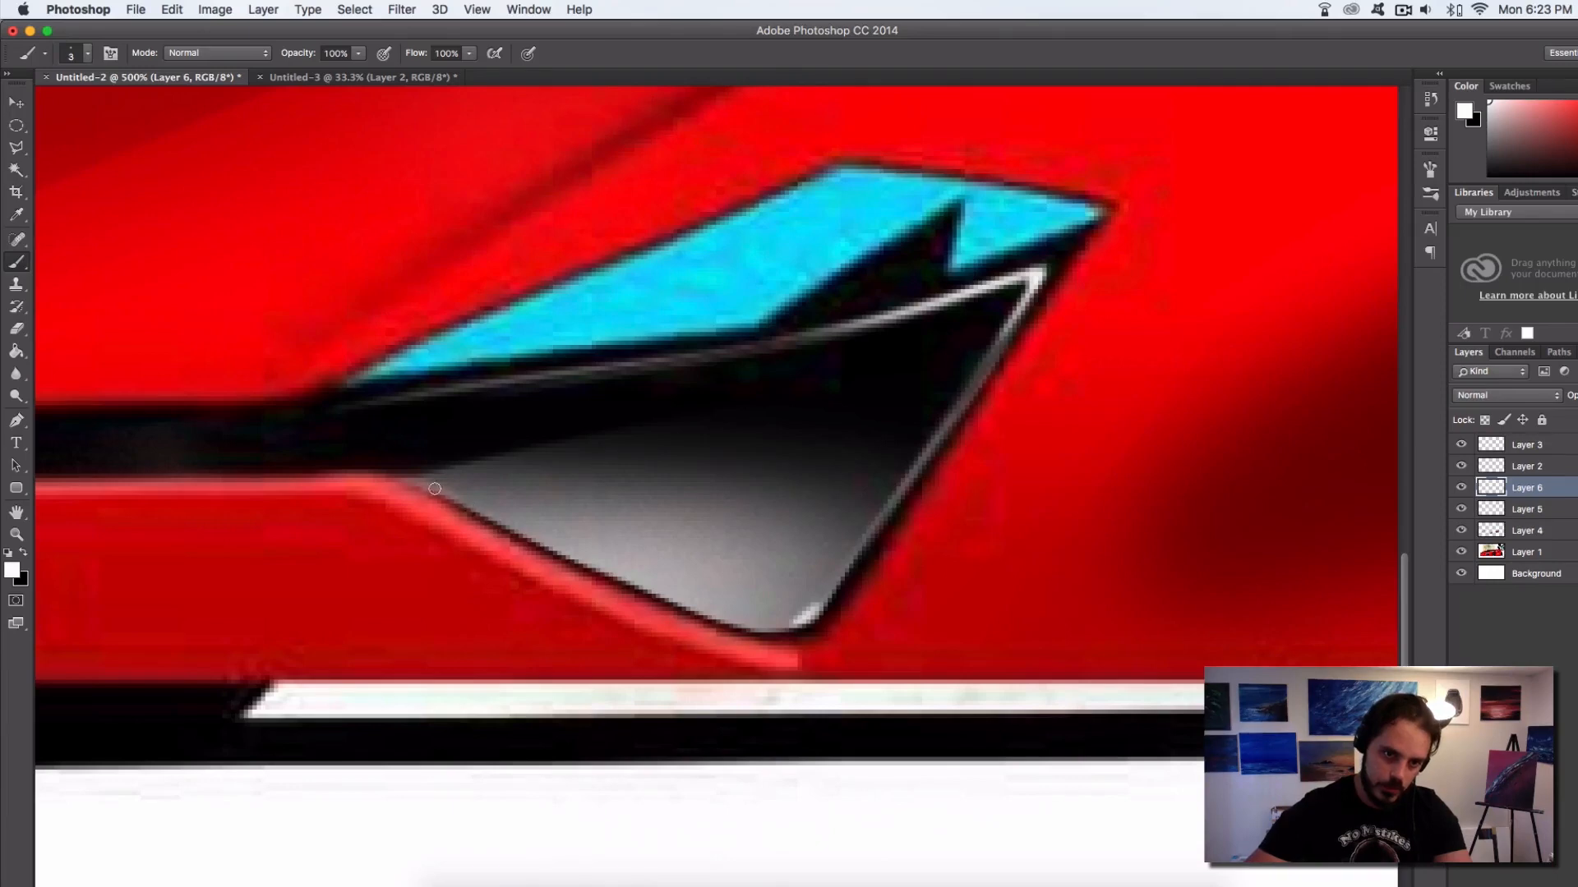
drag(434, 489, 737, 627)
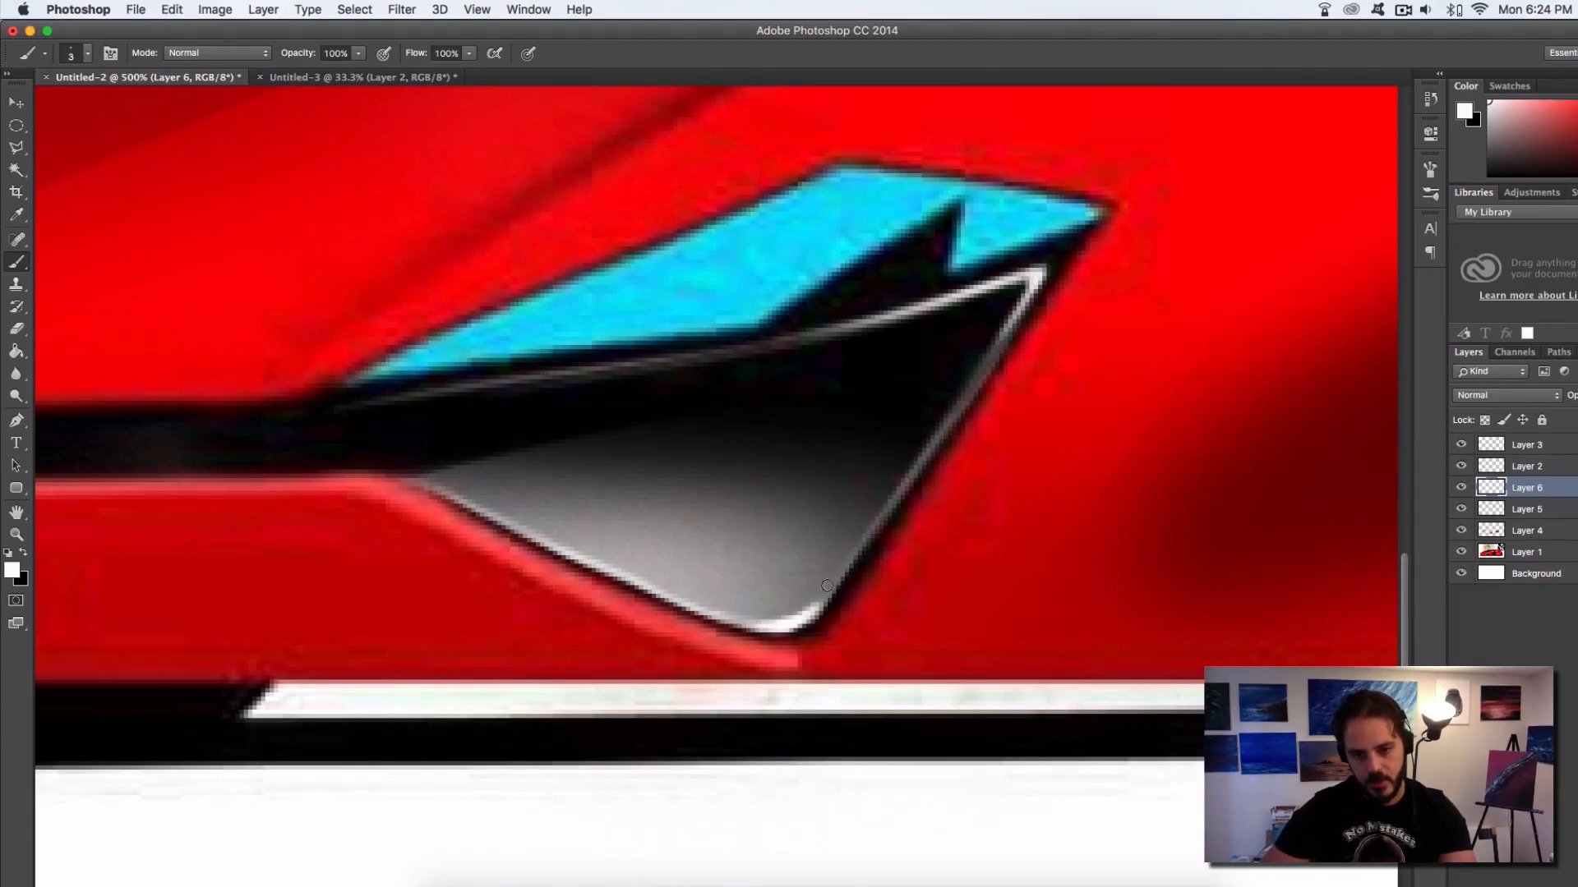
drag(801, 621, 873, 532)
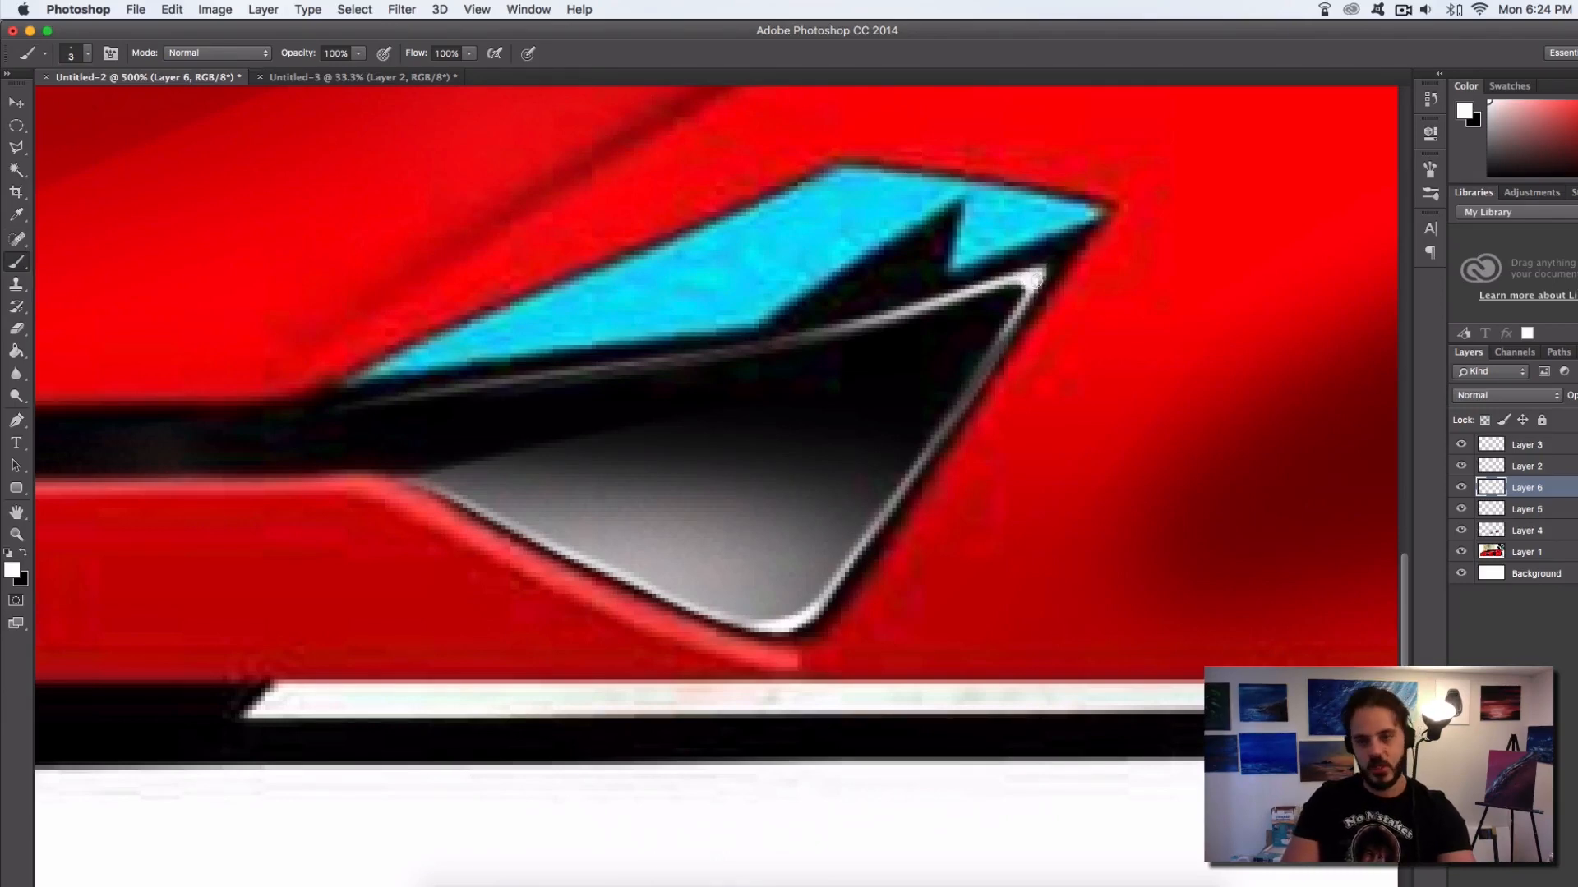
Paint a thin white highlight with the 3 px brush along the upper edge of the cyan headlight
mouse_move(775, 321)
mouse_down()
mouse_move(1112, 285)
mouse_move(1161, 328)
mouse_move(979, 362)
mouse_move(939, 411)
mouse_up()
drag(500, 550, 825, 405)
drag(590, 505, 989, 337)
drag(833, 405, 1020, 329)
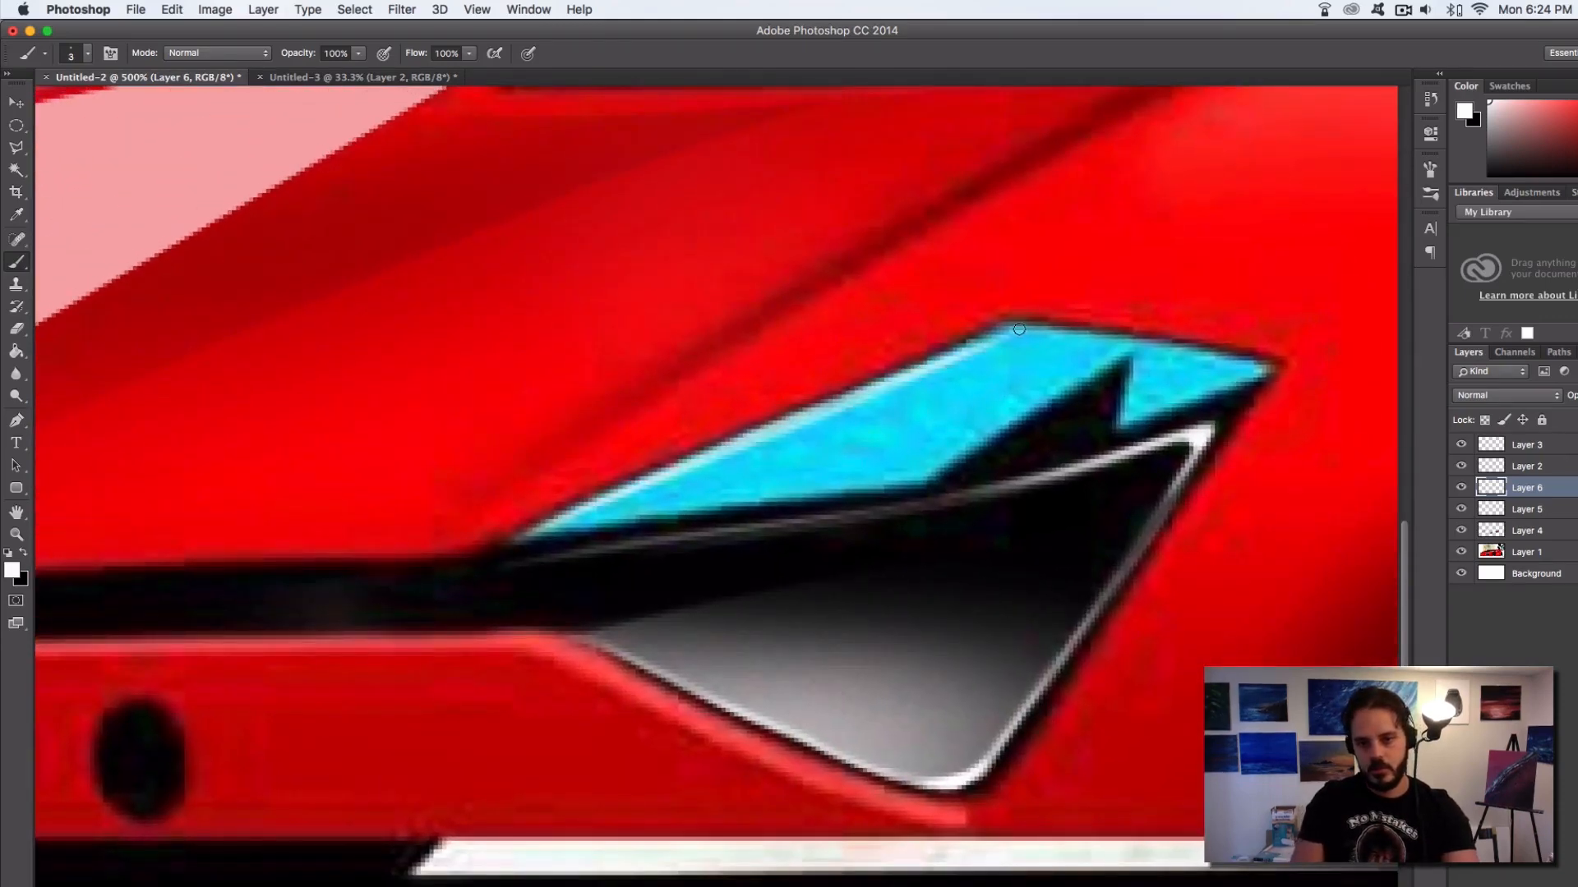
mouse_move(926, 360)
mouse_down()
mouse_move(1025, 327)
mouse_move(1263, 370)
mouse_up()
alt+click(1021, 549)
alt+click(1021, 551)
alt+click(1021, 552)
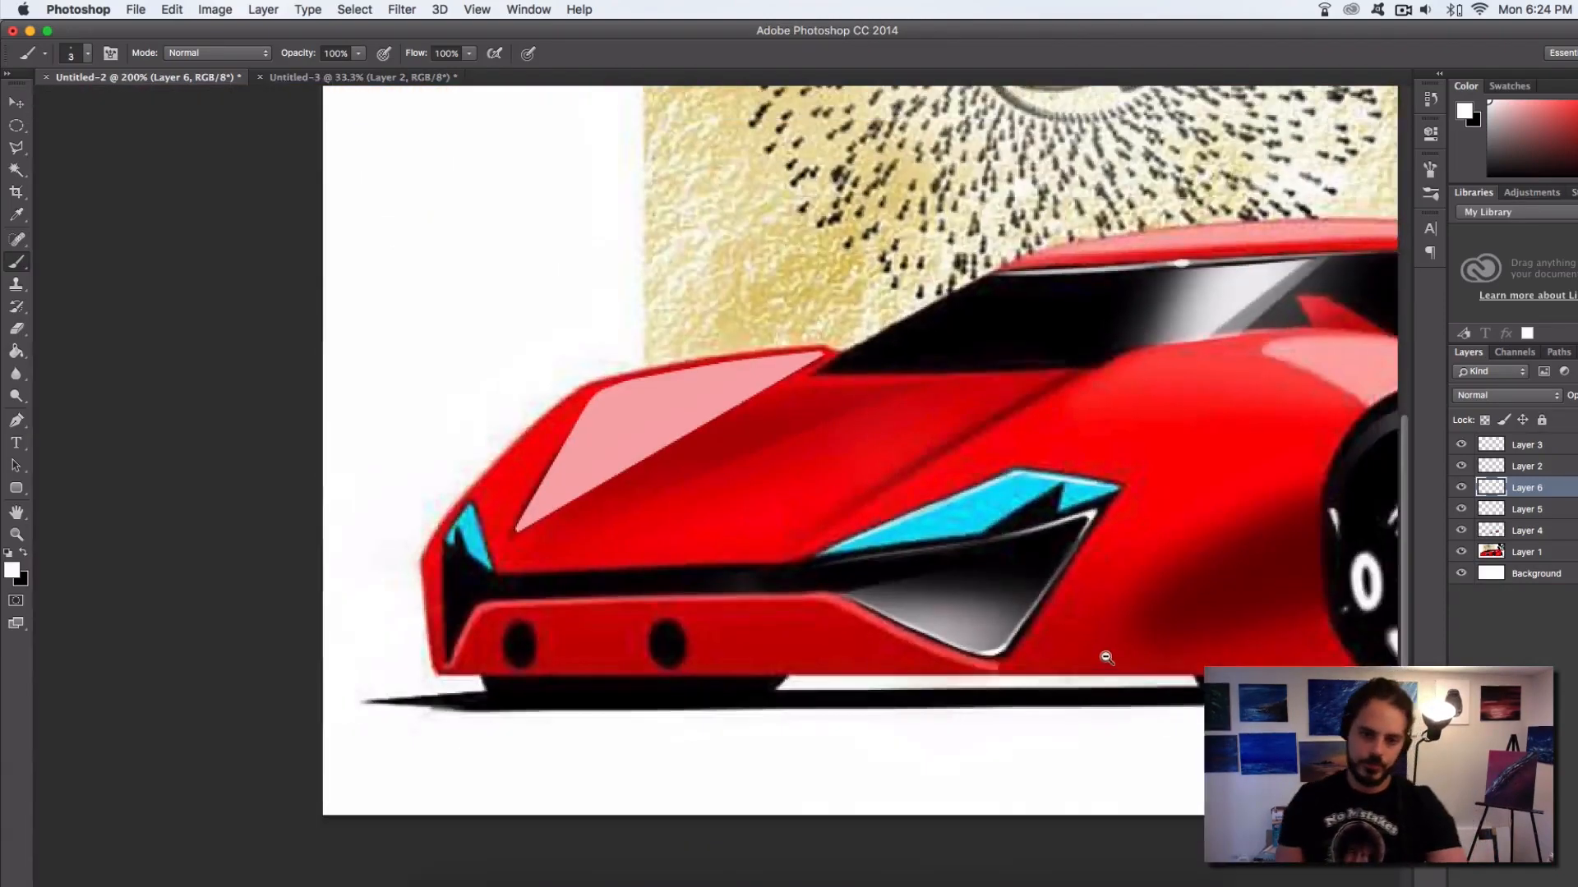
alt+click(1105, 657)
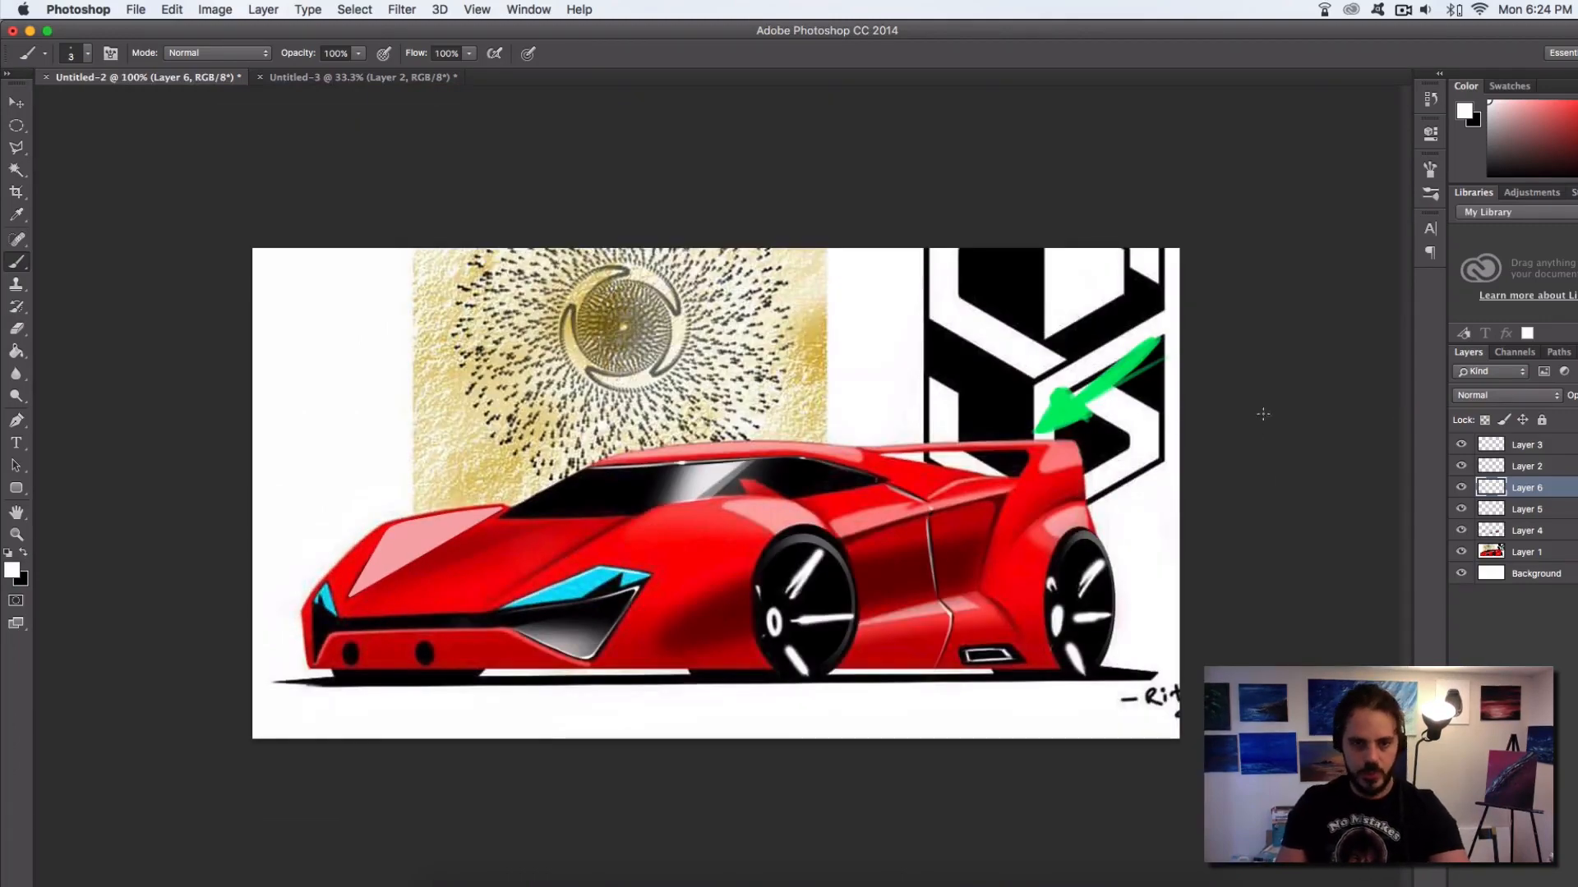
Sample a dark red and softly shade the front fender ahead of the front wheel with a 118 px brush
super+click(1076, 517)
alt+click(752, 635)
drag(999, 451, 1017, 476)
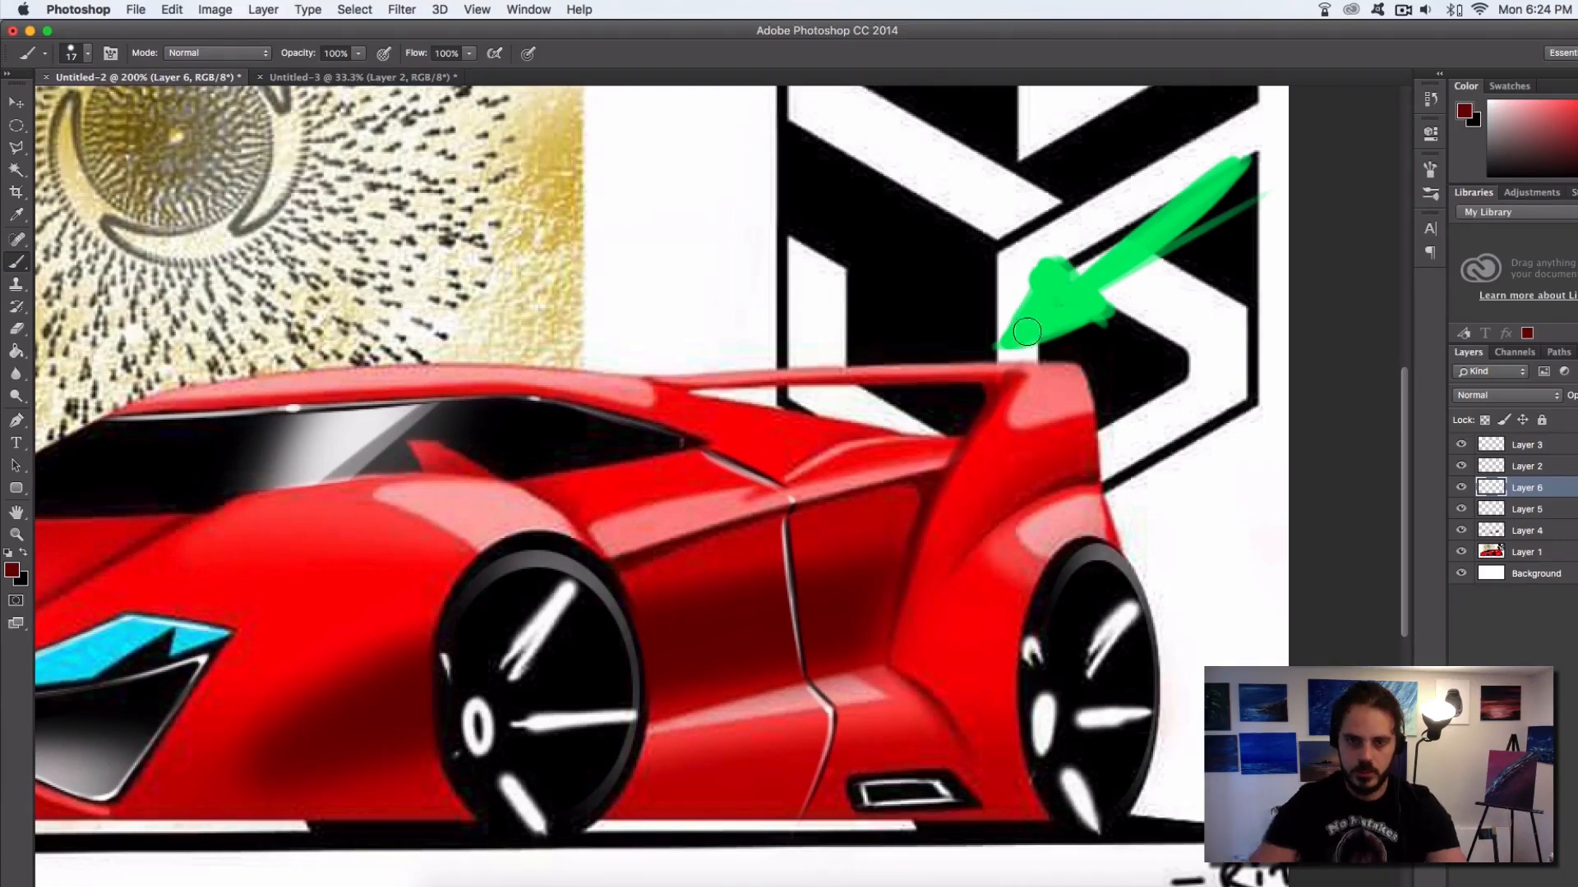
ctrl+alt+click(750, 387)
drag(750, 387, 741, 388)
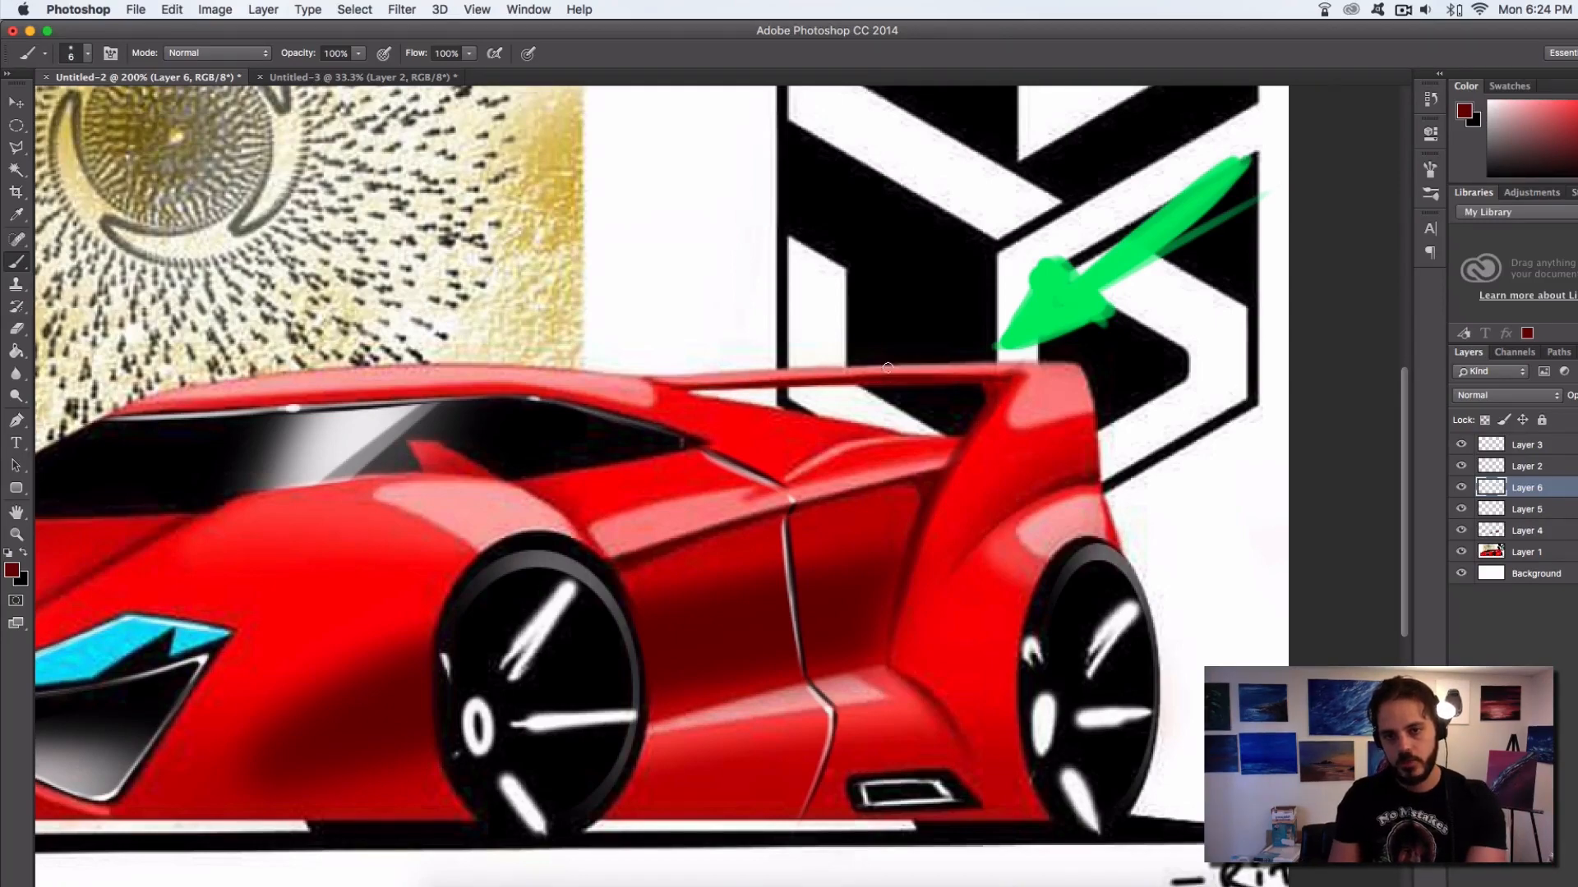
drag(587, 567, 1039, 405)
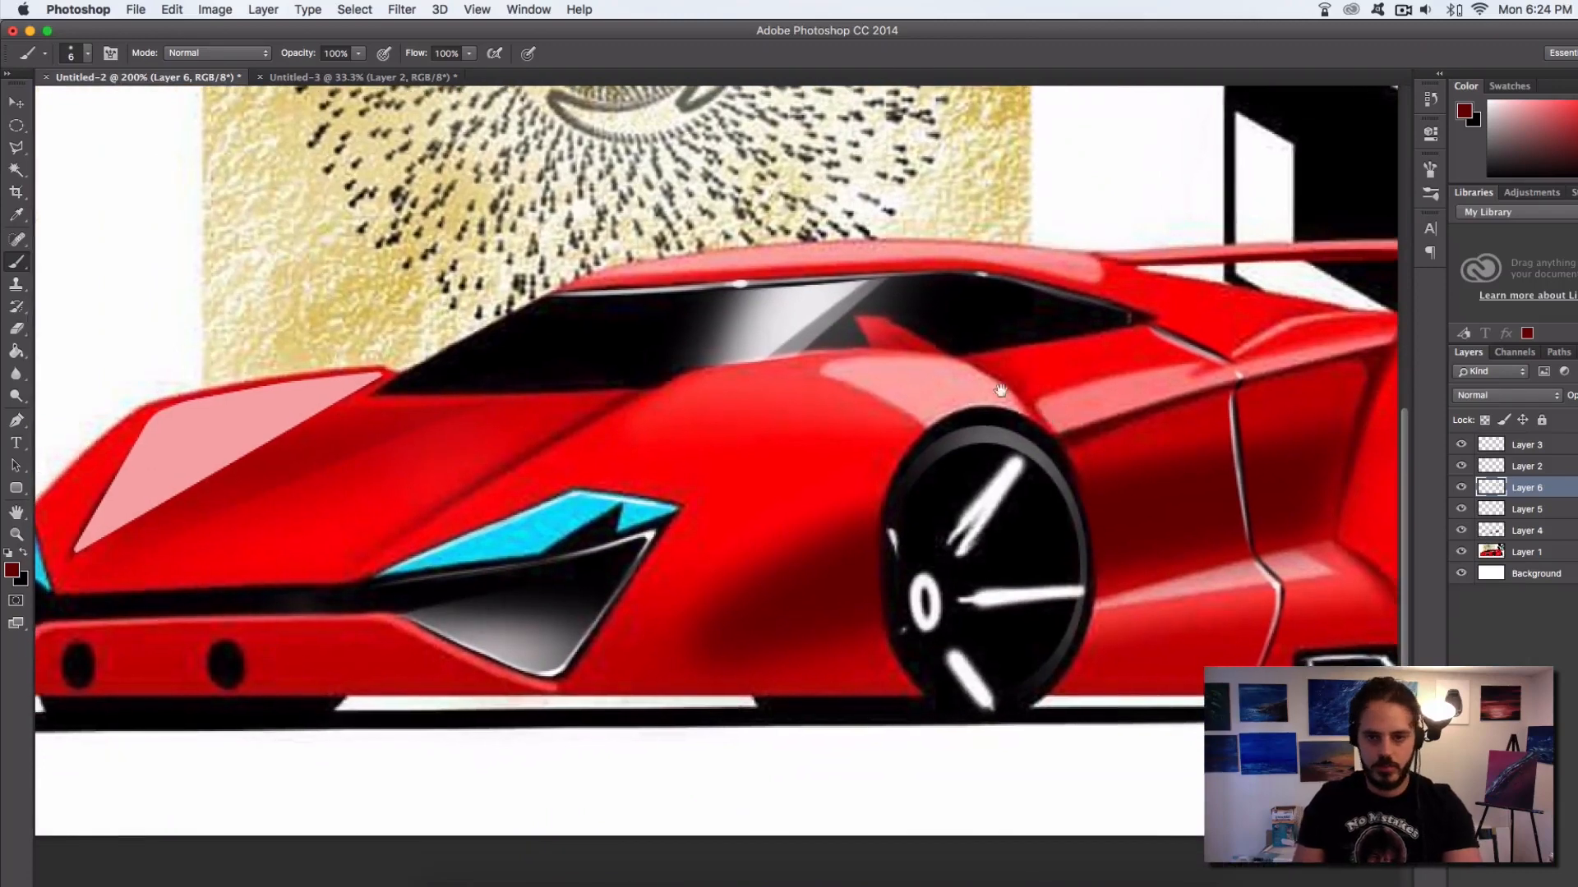
drag(802, 451, 1105, 446)
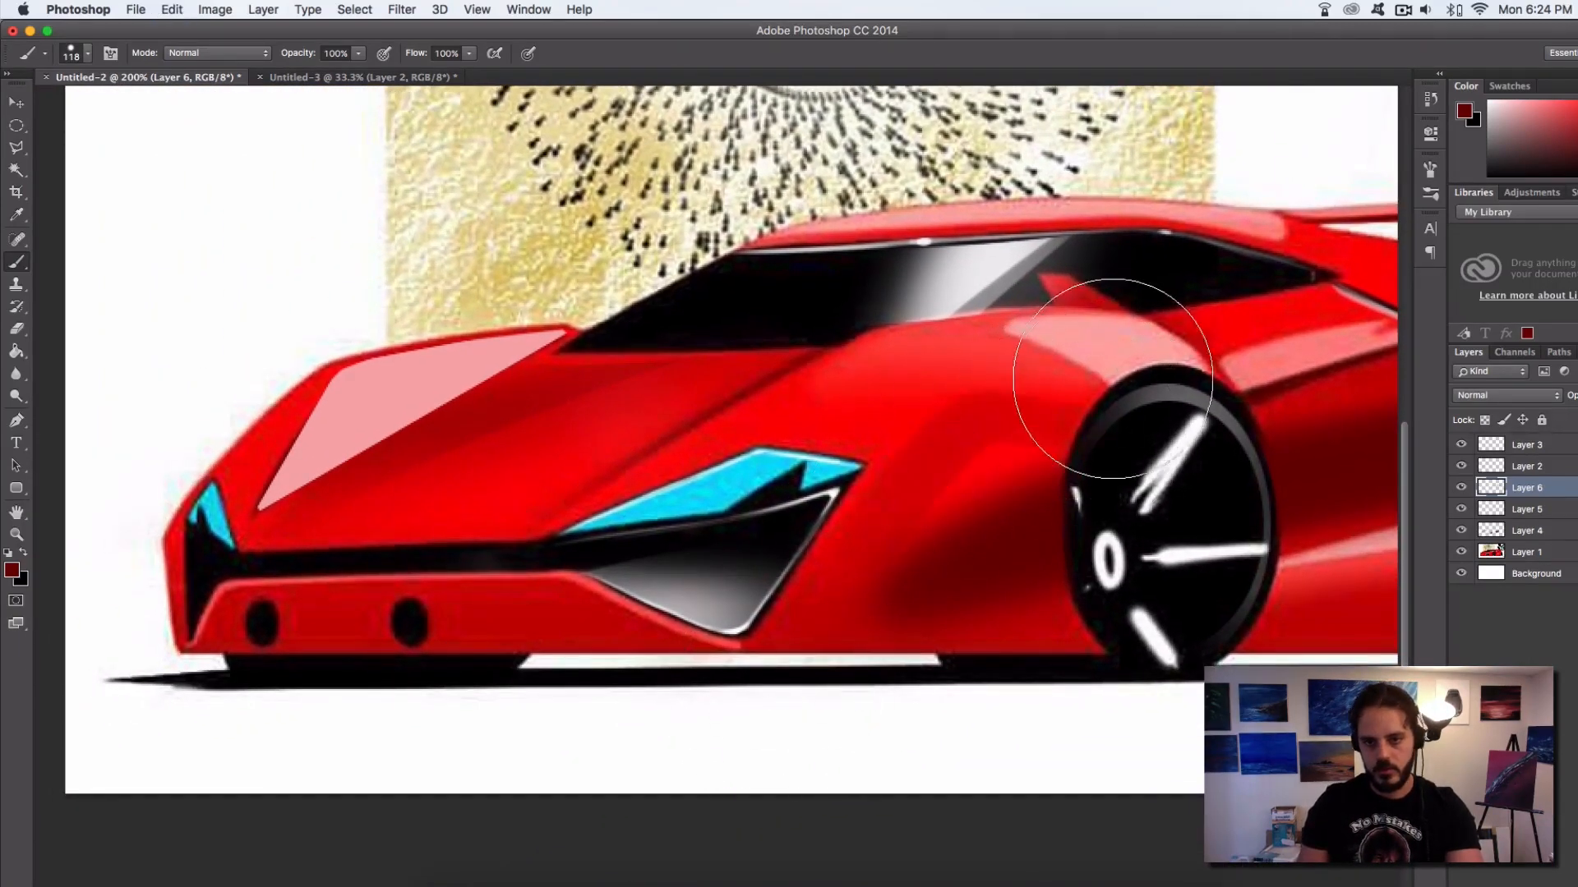
Darken the side panel behind the front wheel with a 90 px brush and the lower sill beneath its highlight with an 18 px brush
scroll(898, 504, right, 8)
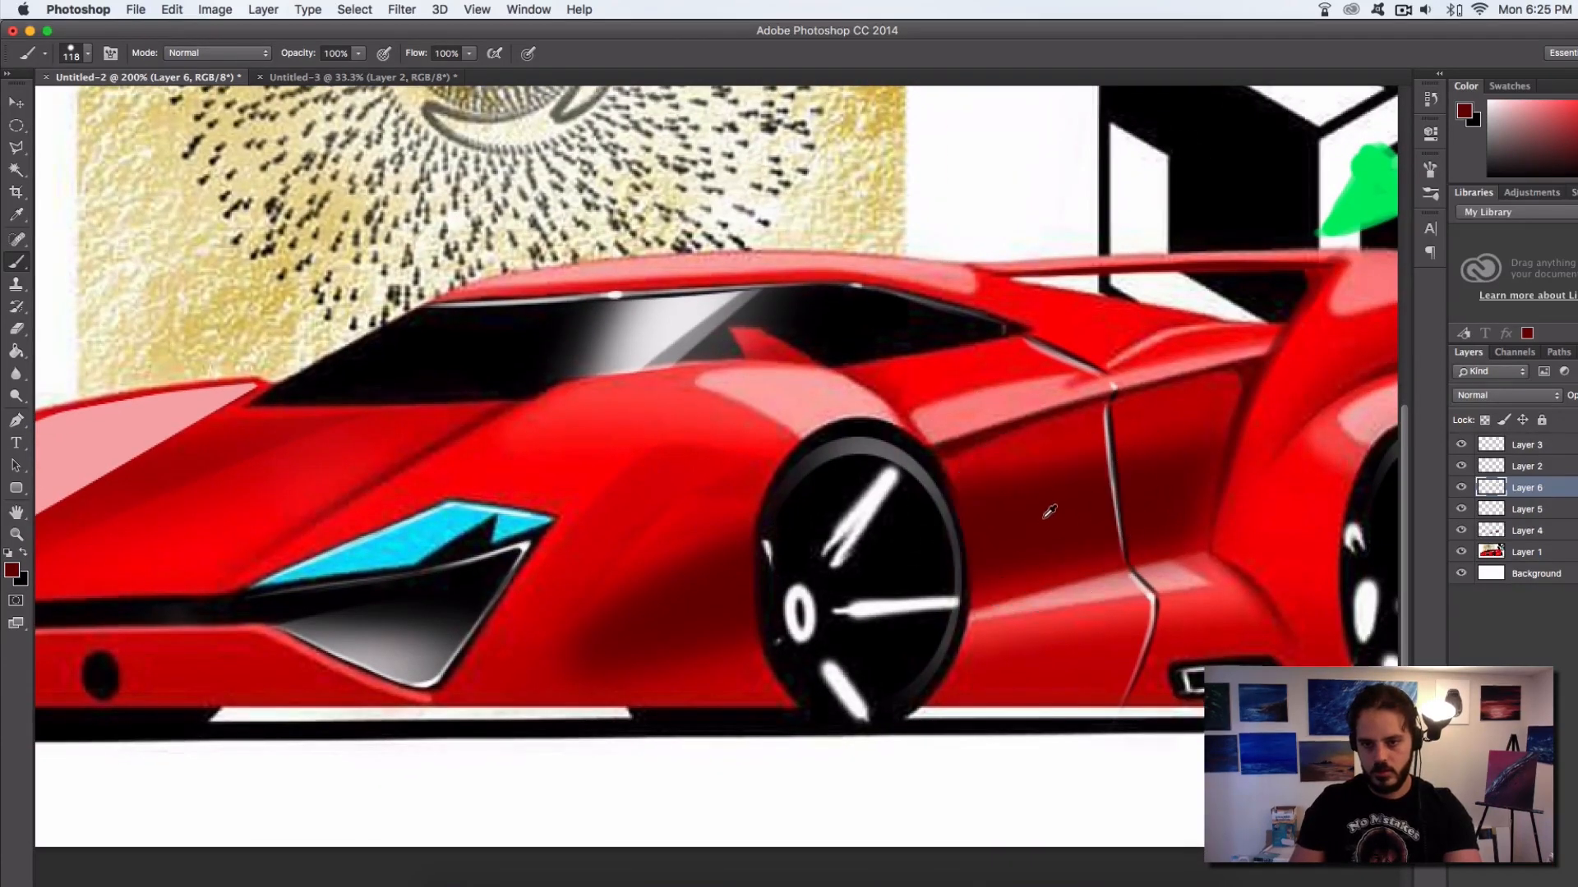
ctrl+alt+drag(1034, 511, 1011, 512)
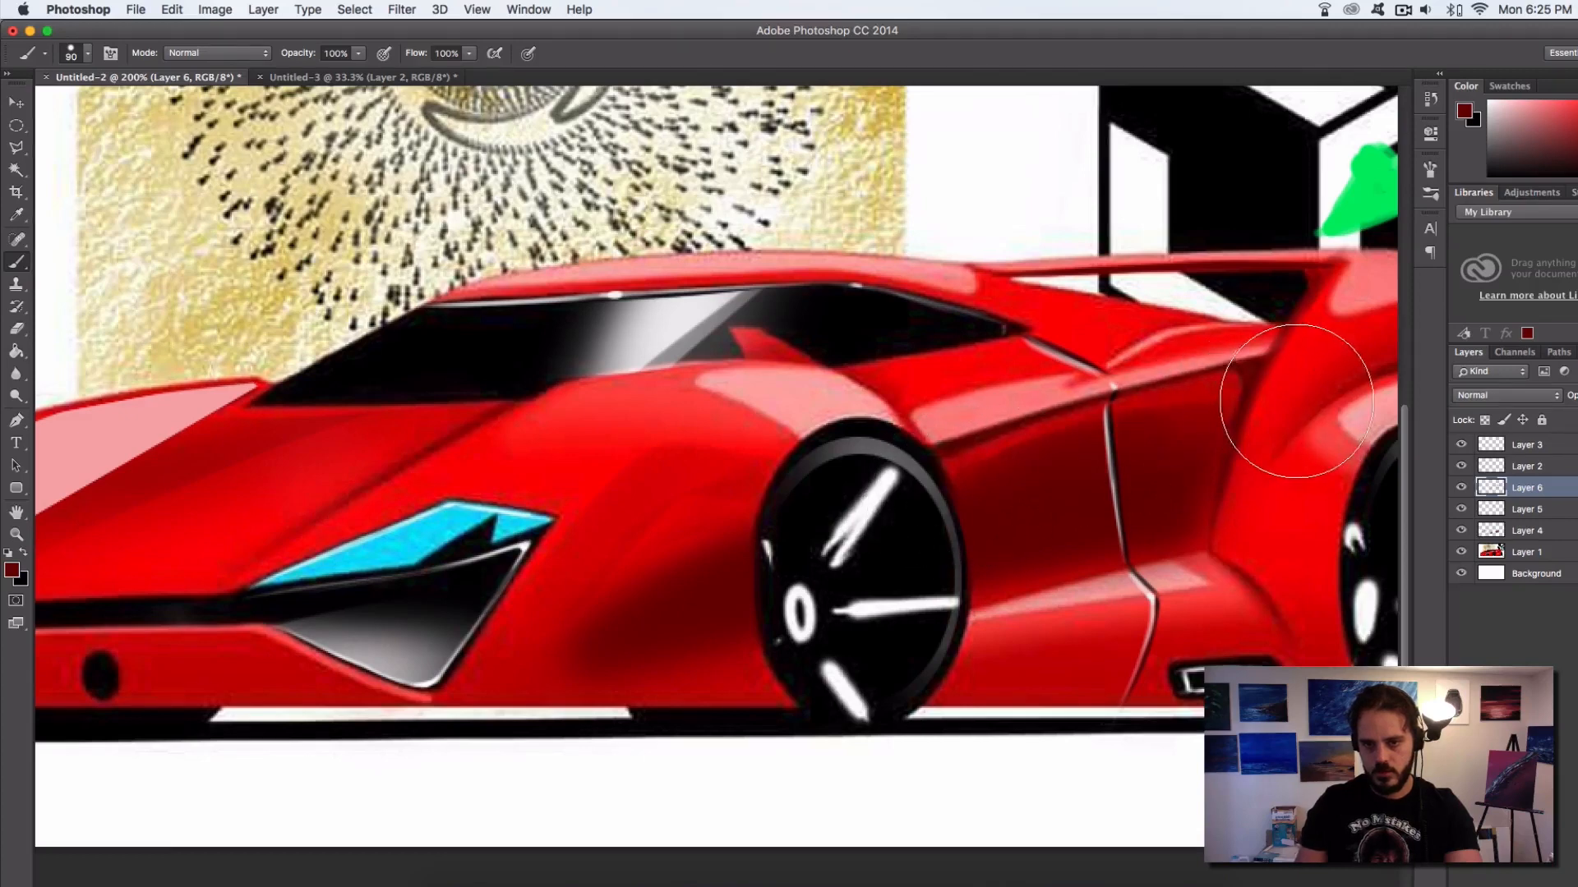
scroll(1017, 496, right, 3)
ctrl+alt+drag(1018, 658, 821, 662)
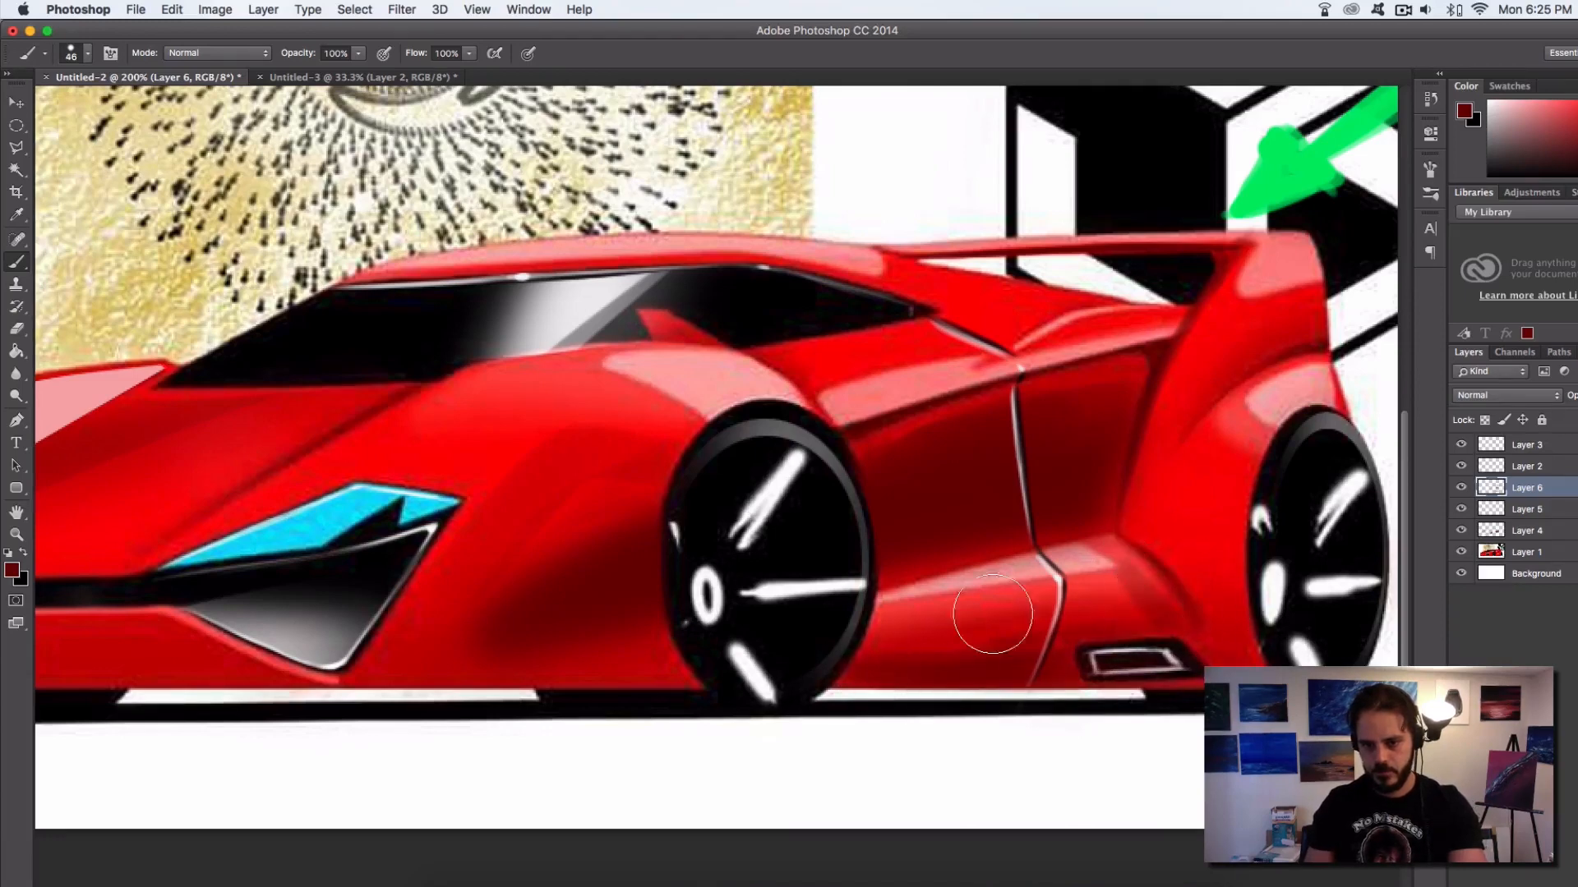
ctrl+alt+drag(990, 633, 865, 626)
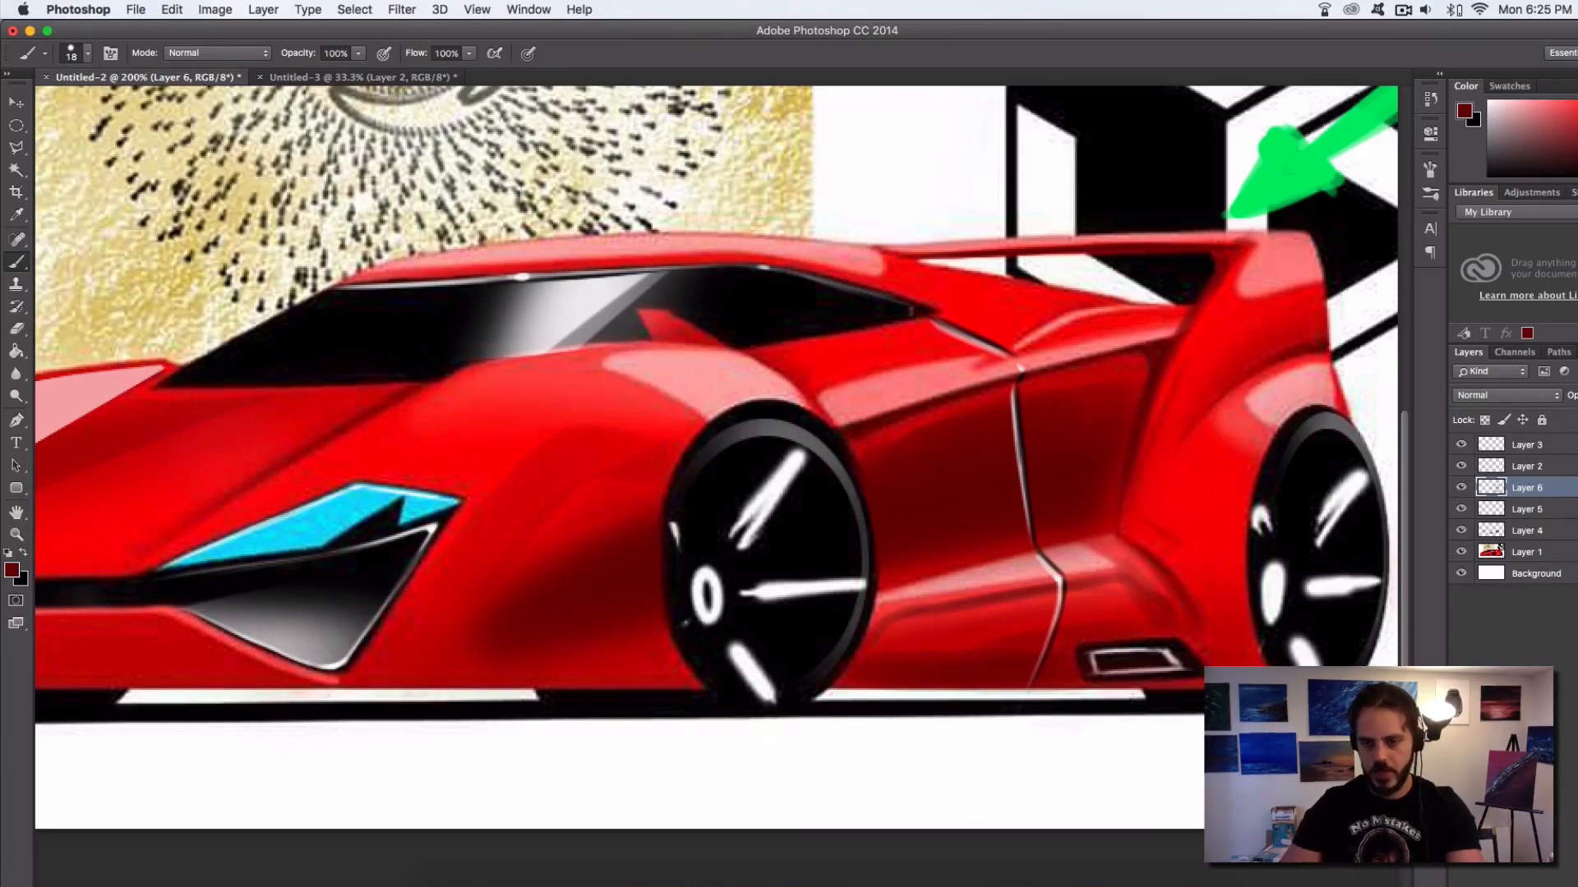
Paint a black curved wheel-well shadow along the lower front of the front wheel with a 12 px brush
key(x)
ctrl+alt+drag(1287, 658, 1257, 662)
alt+click(1278, 664)
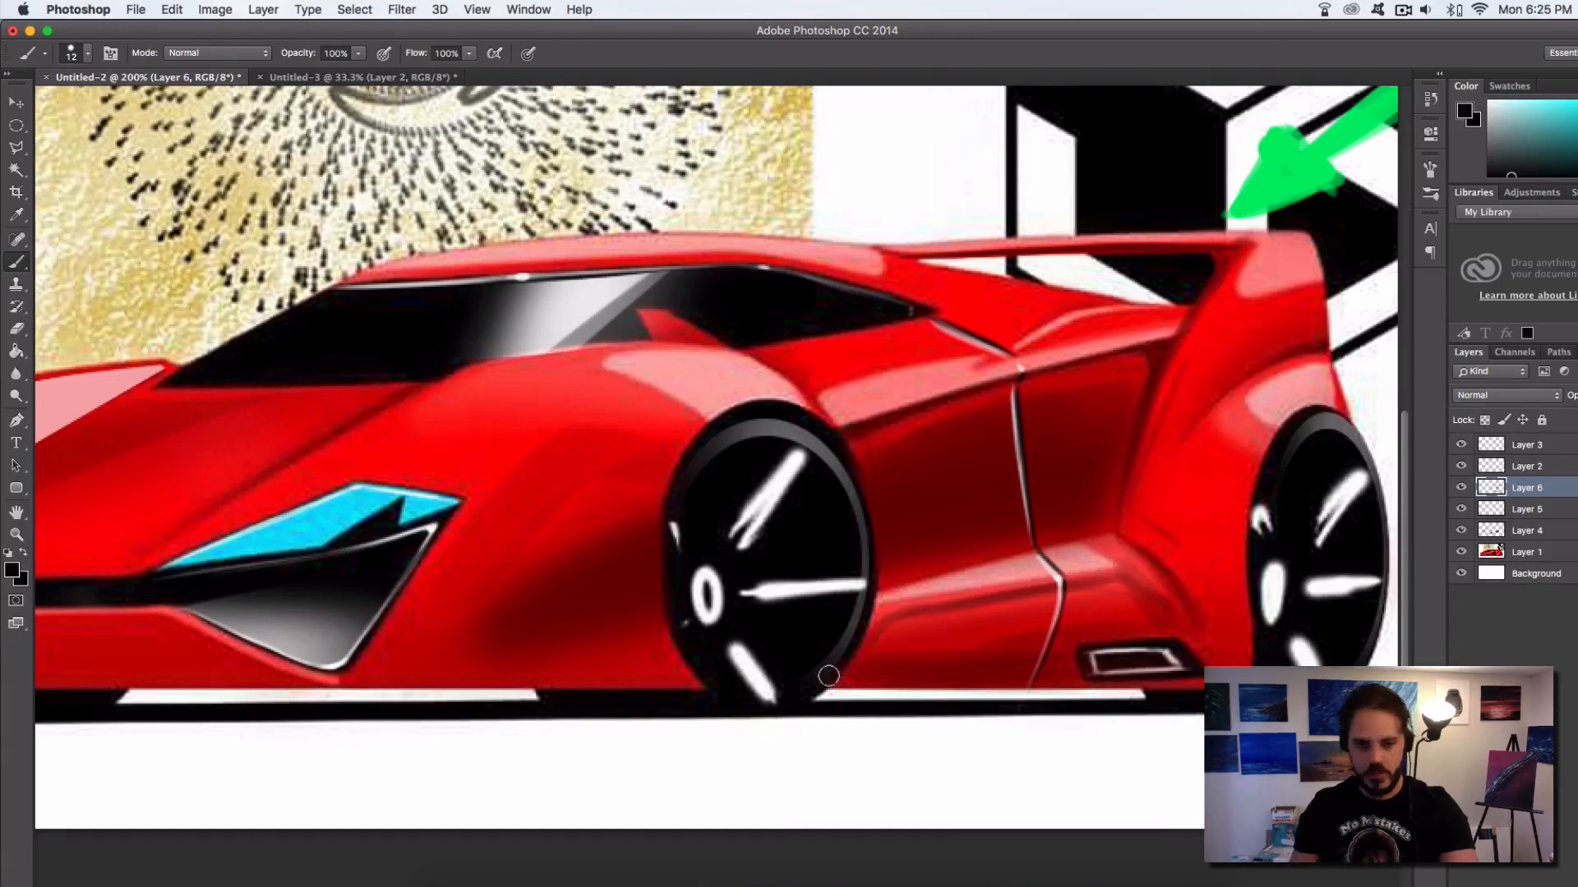
mouse_move(690, 615)
mouse_down()
mouse_move(669, 676)
mouse_move(650, 680)
mouse_move(669, 661)
mouse_move(634, 693)
mouse_move(668, 668)
mouse_move(636, 692)
mouse_up()
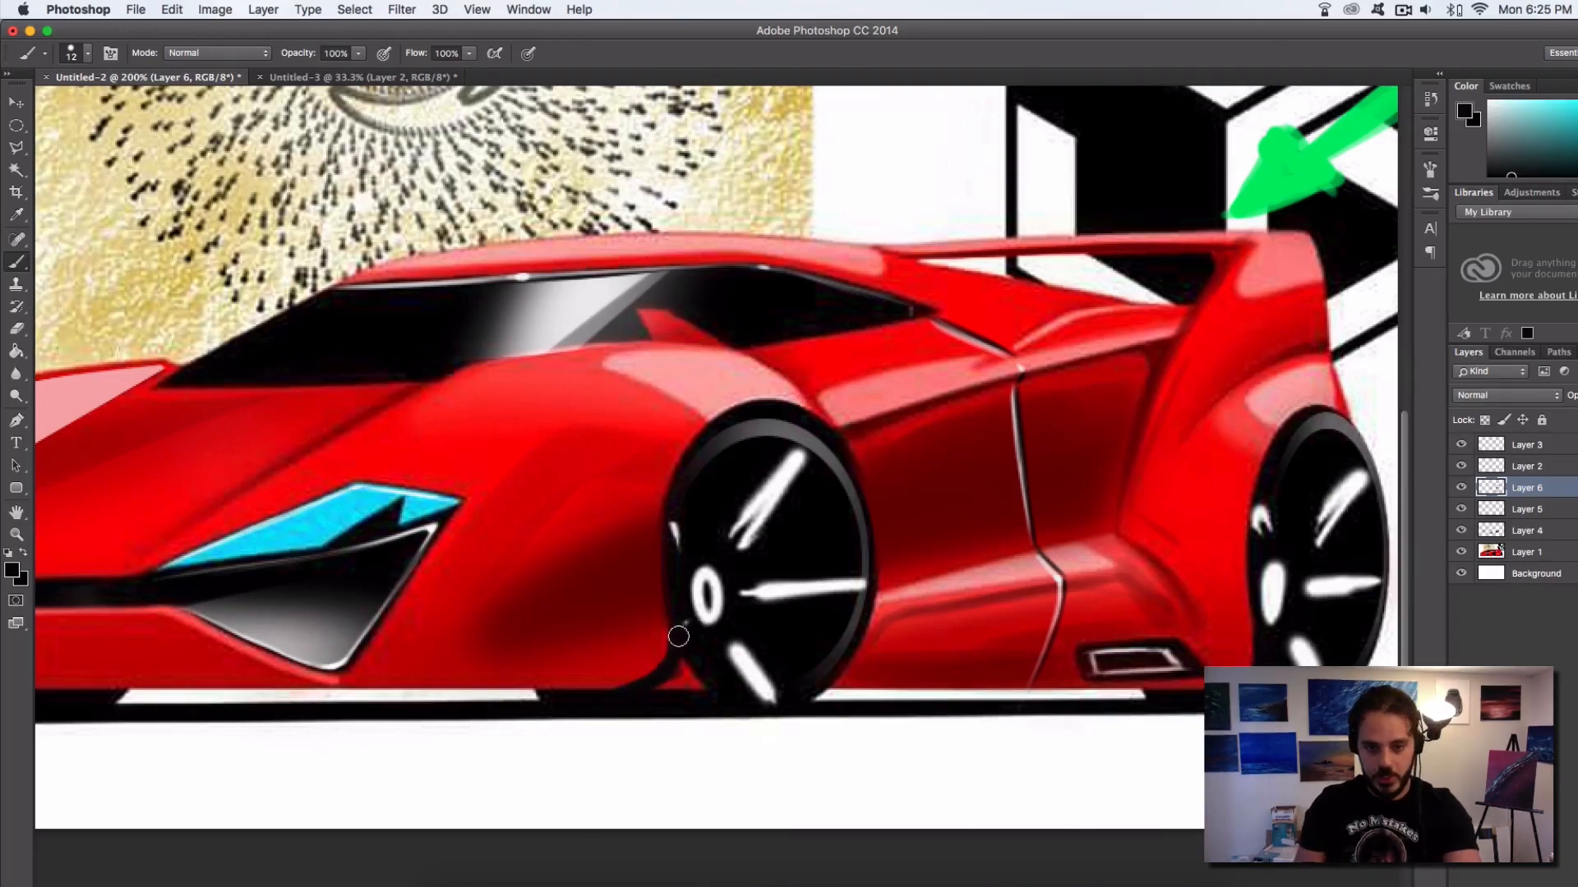
mouse_move(672, 611)
mouse_down()
mouse_move(663, 683)
mouse_move(707, 686)
mouse_move(982, 557)
mouse_up()
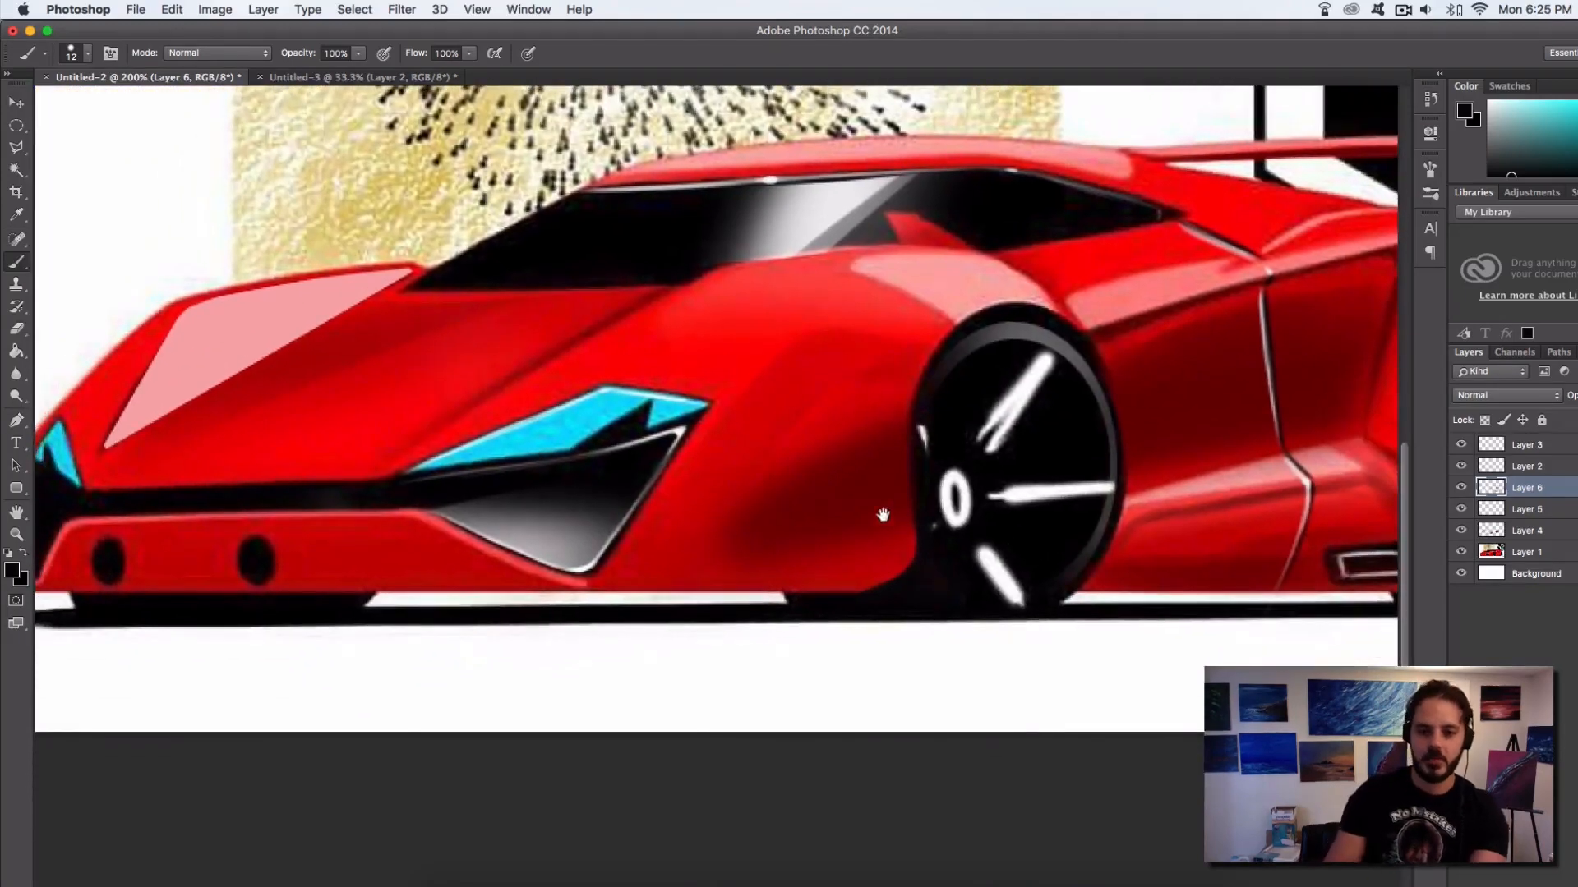
Paint thin white highlights inside the two round black bumper openings with a 3 px brush
drag(584, 521, 934, 492)
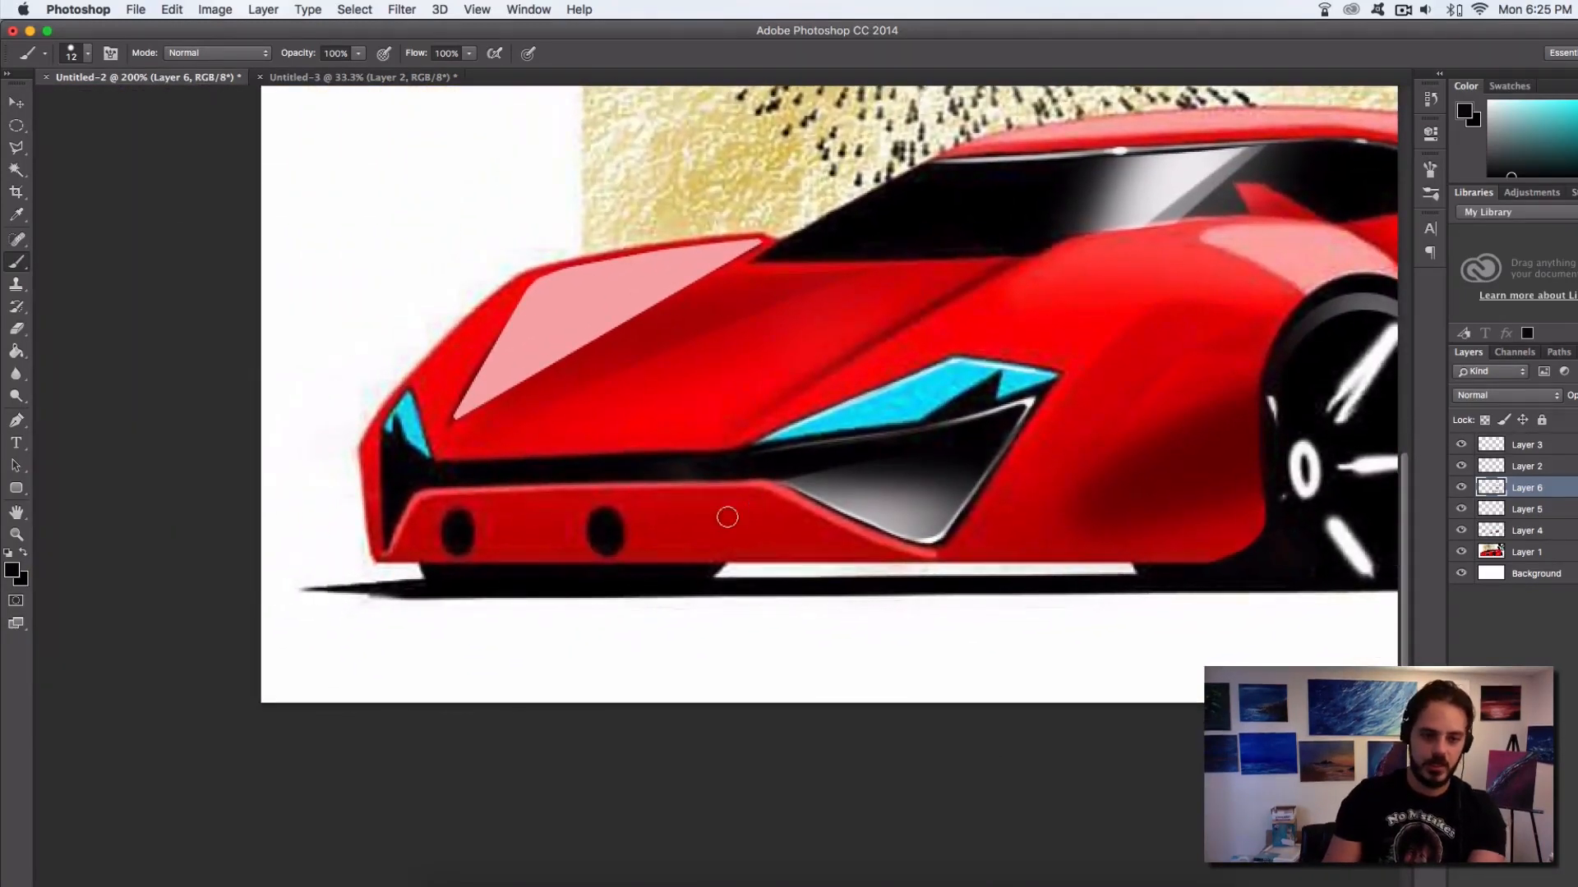
alt+click(720, 659)
drag(623, 532, 603, 544)
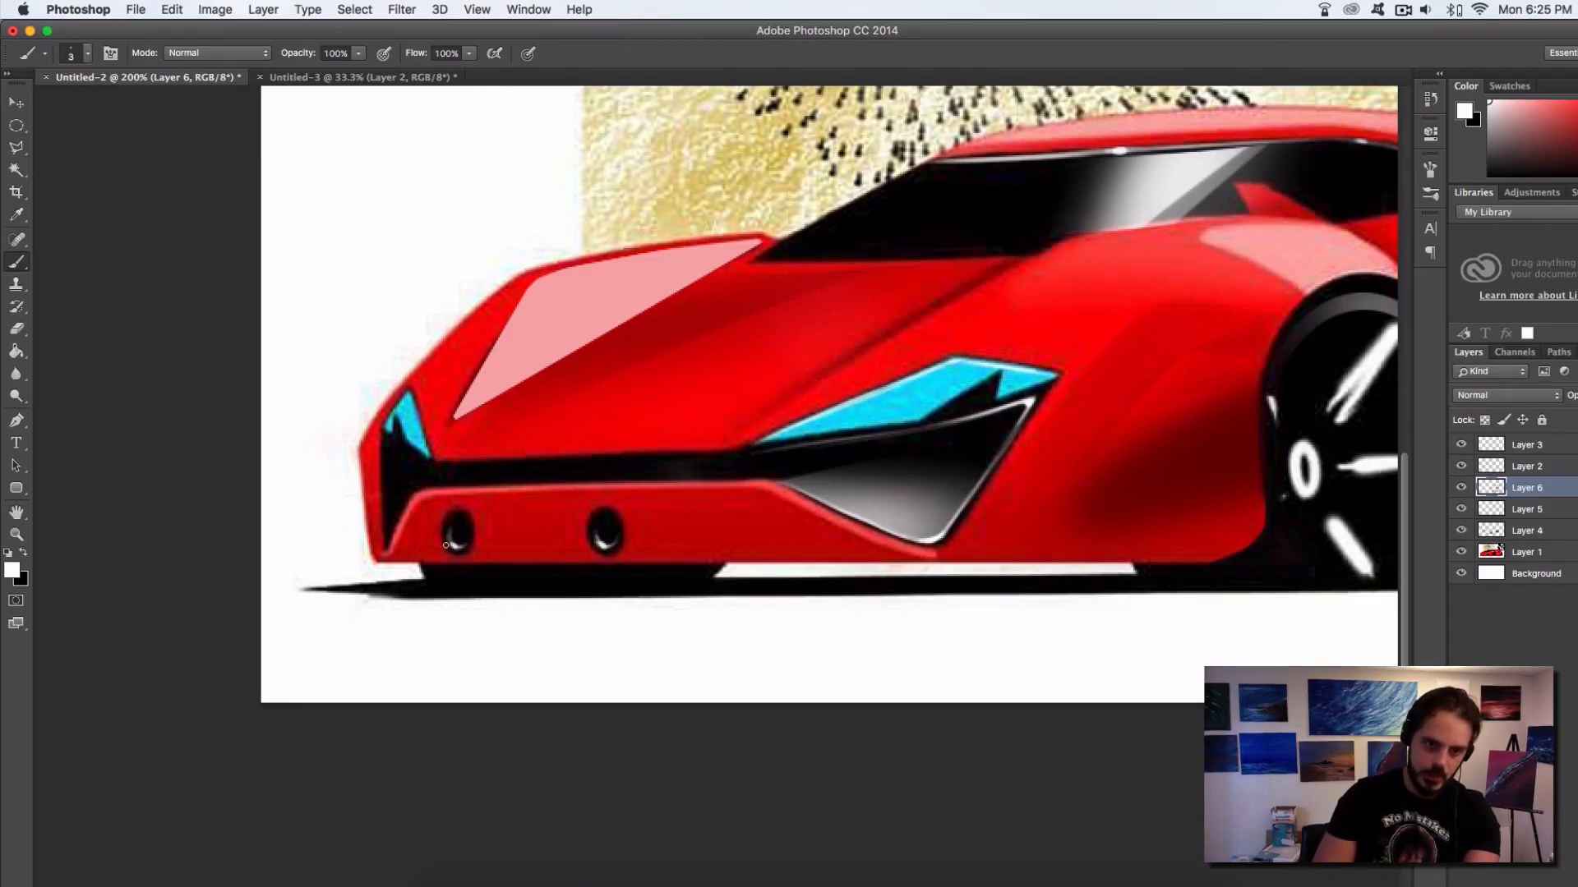
On Layer 3, paint thin white highlights along the edges of the pink hood reflection and the outer front fender with a 7 px brush
alt+super+click(659, 548)
alt+super+click(538, 621)
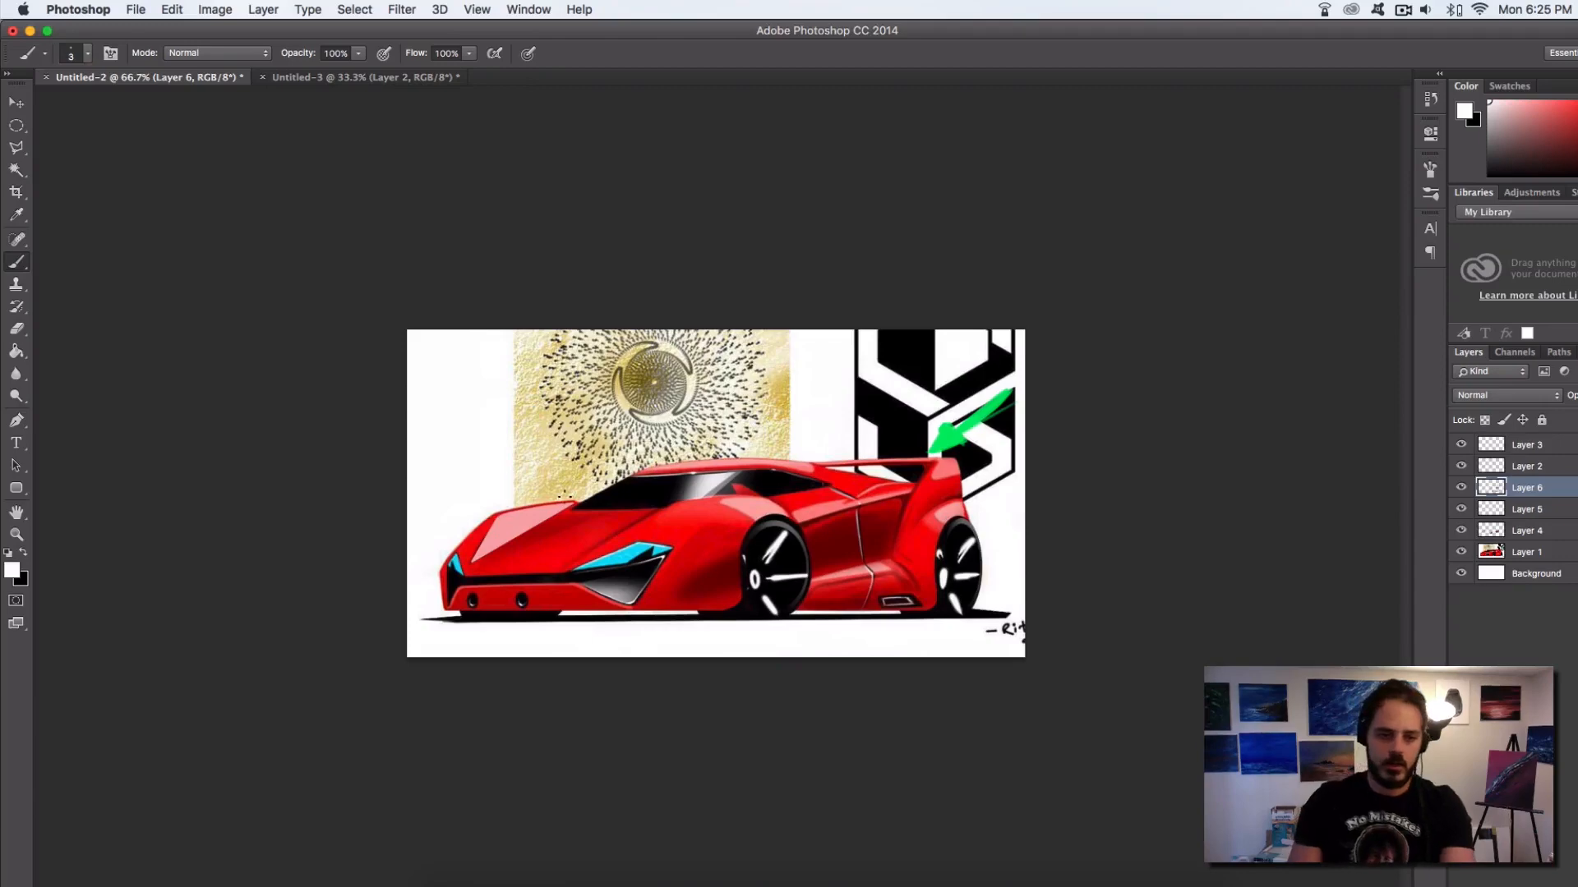
super+click(517, 538)
super+click(518, 539)
drag(519, 559, 761, 410)
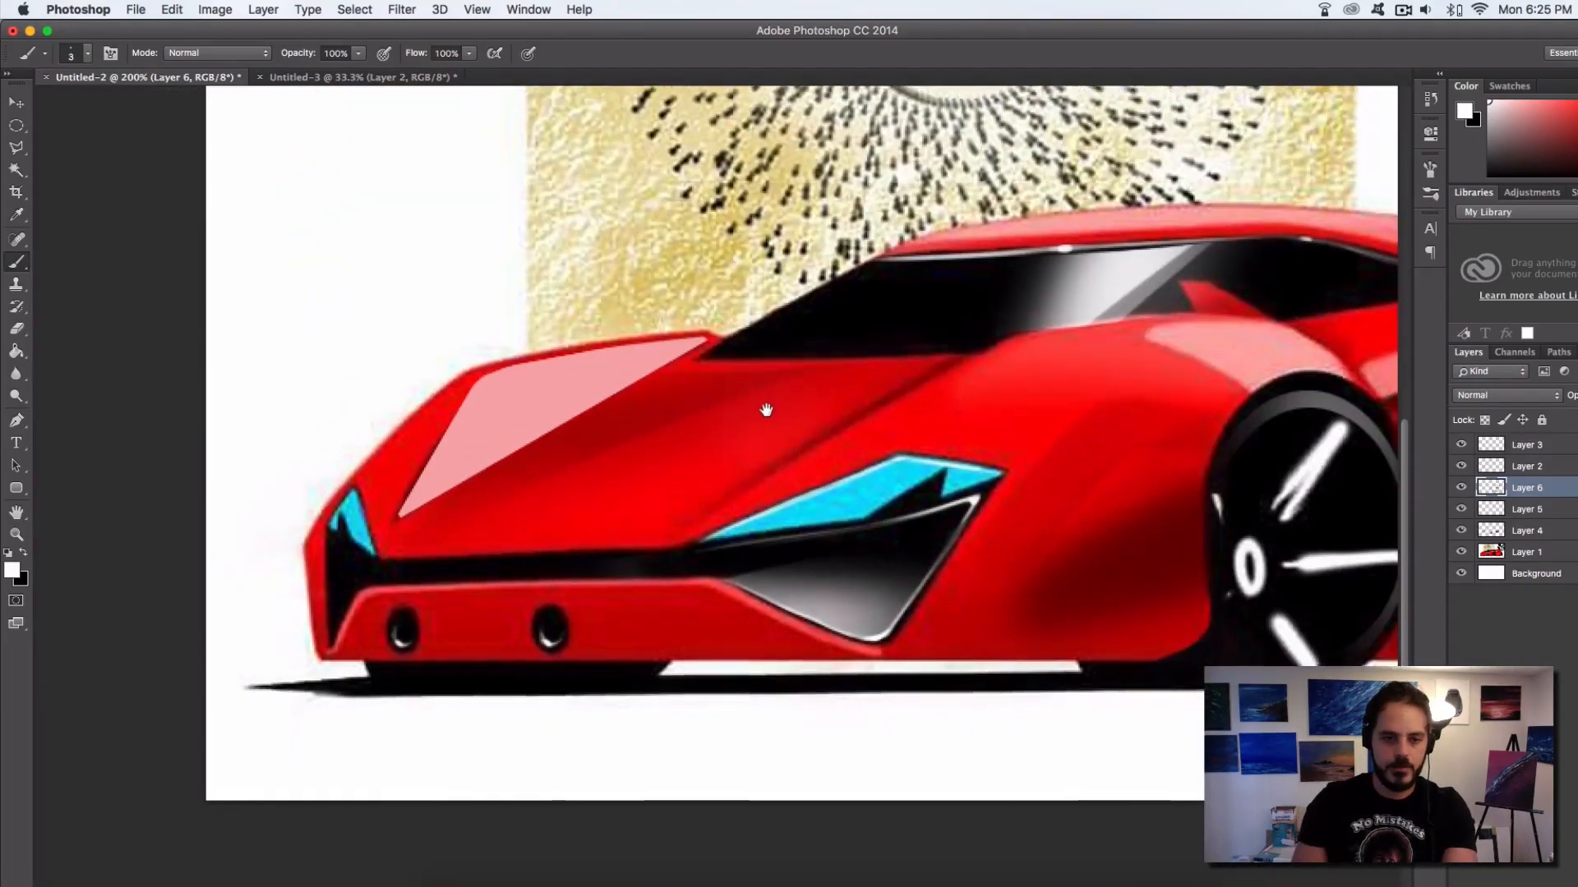
drag(476, 443, 487, 438)
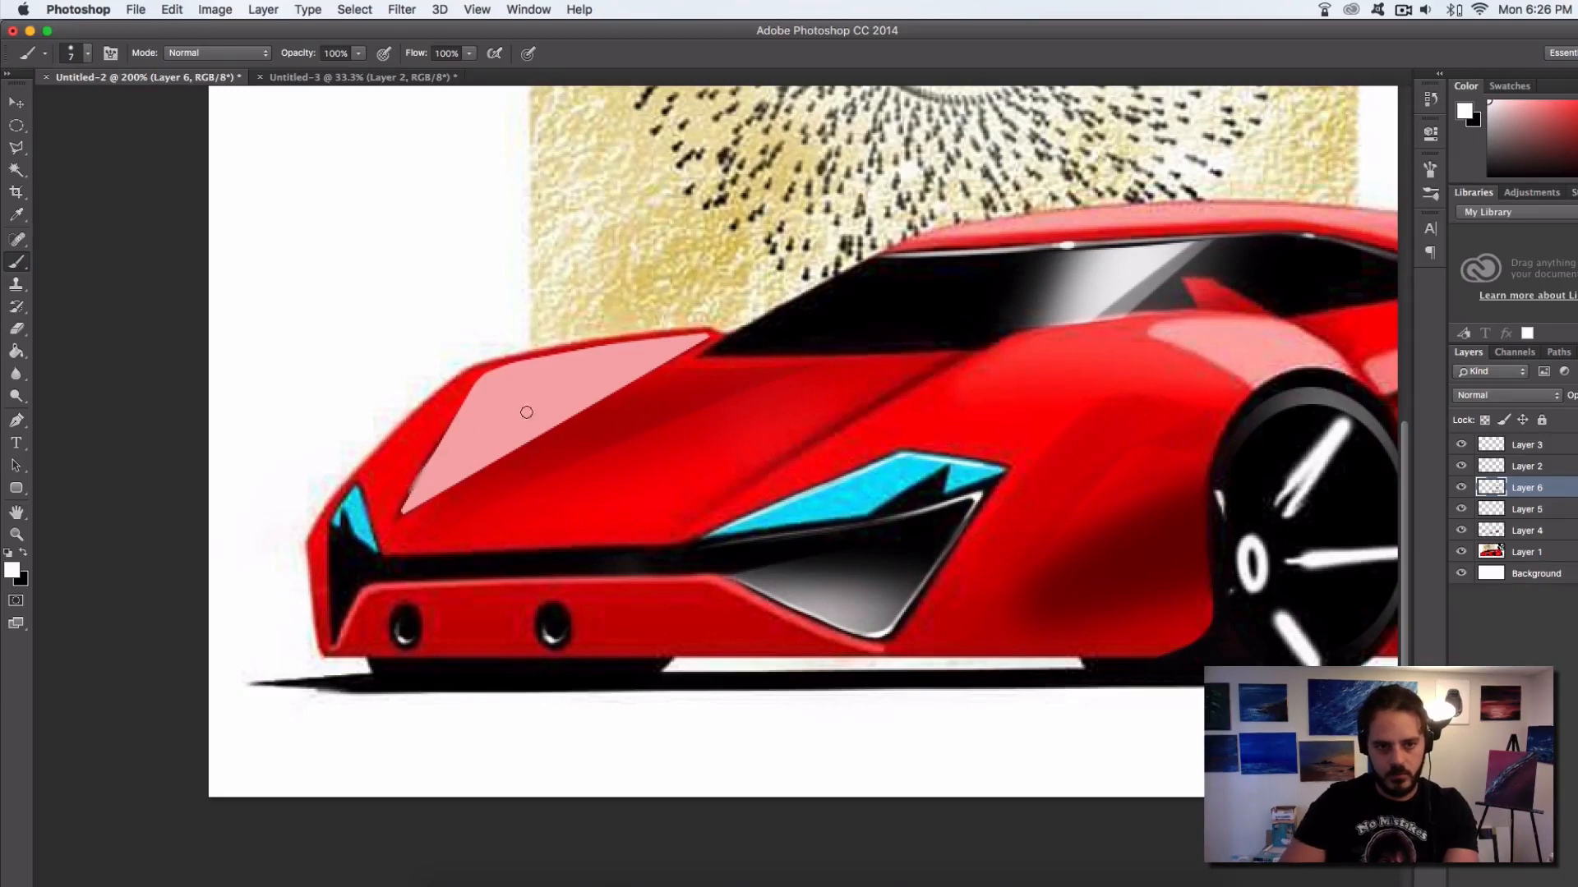
click(1524, 446)
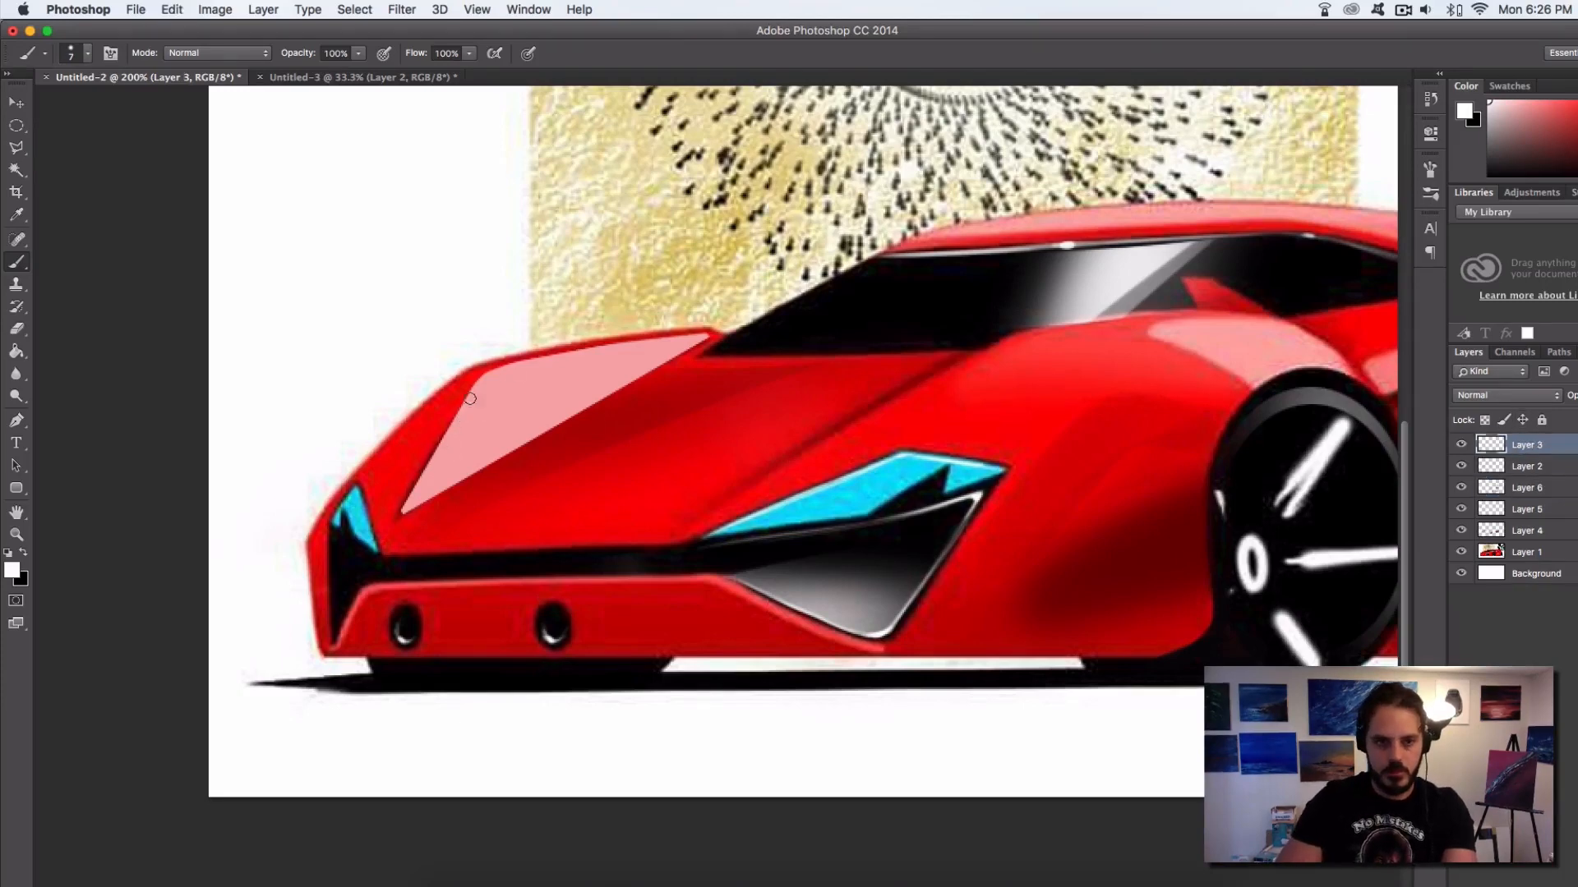
mouse_move(470, 398)
mouse_down()
mouse_move(422, 509)
mouse_move(582, 412)
mouse_up()
mouse_move(415, 503)
mouse_down()
mouse_move(686, 341)
mouse_move(476, 457)
mouse_up()
mouse_move(613, 358)
mouse_down()
mouse_move(558, 375)
mouse_move(686, 336)
mouse_move(446, 398)
mouse_move(539, 374)
mouse_move(334, 506)
mouse_up()
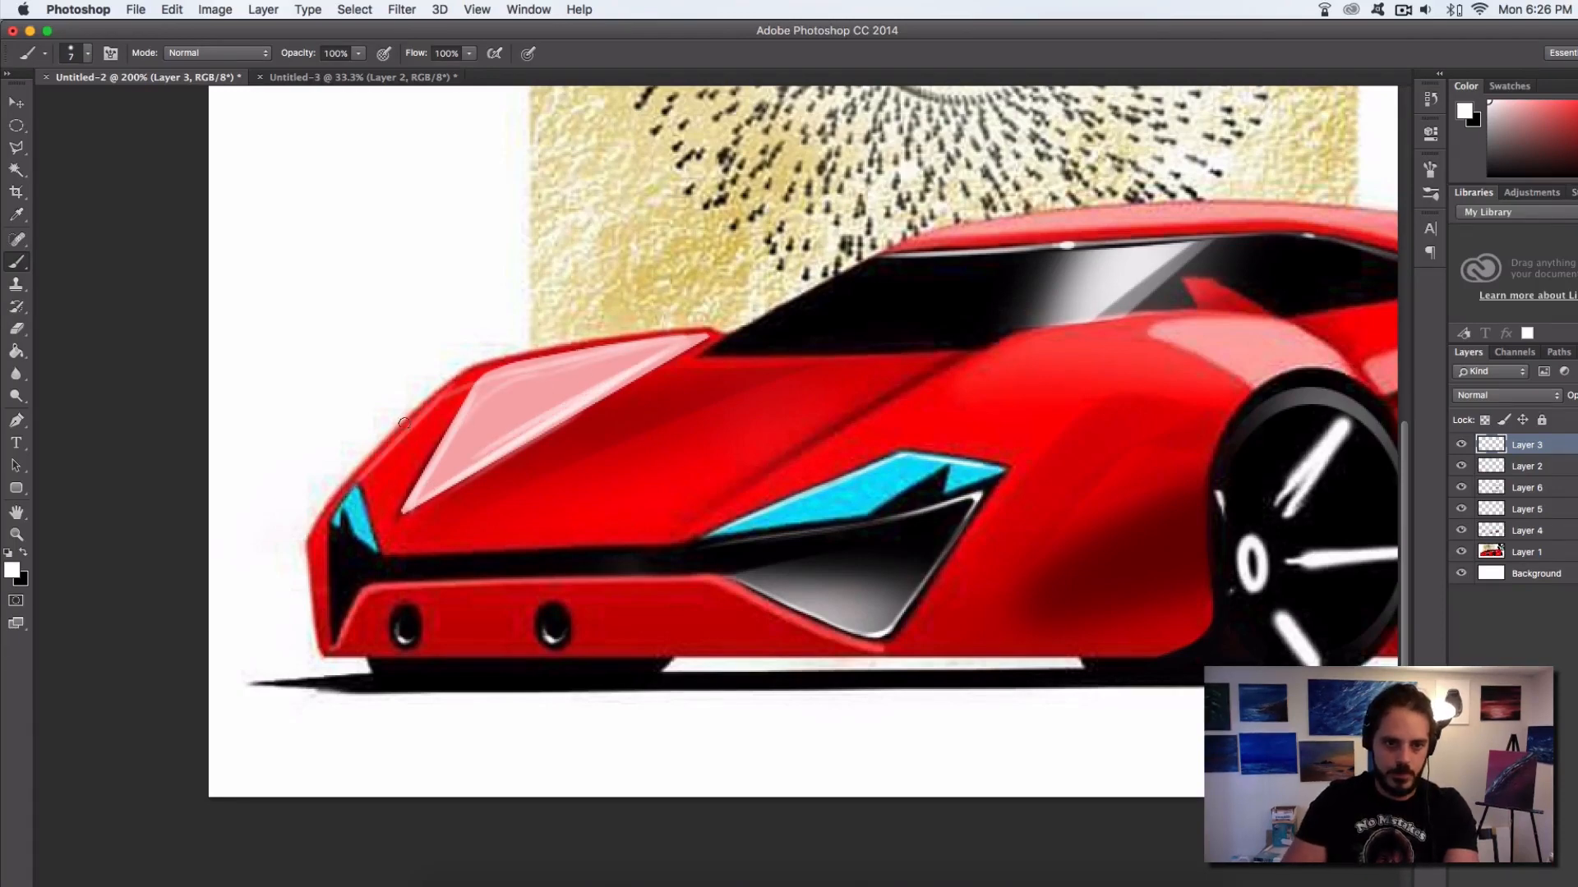
Choose a soft round brush at 49 px and 0% hardness and paint a white haze behind the car's front fender, hood and windshield
right_click(495, 406)
click(602, 739)
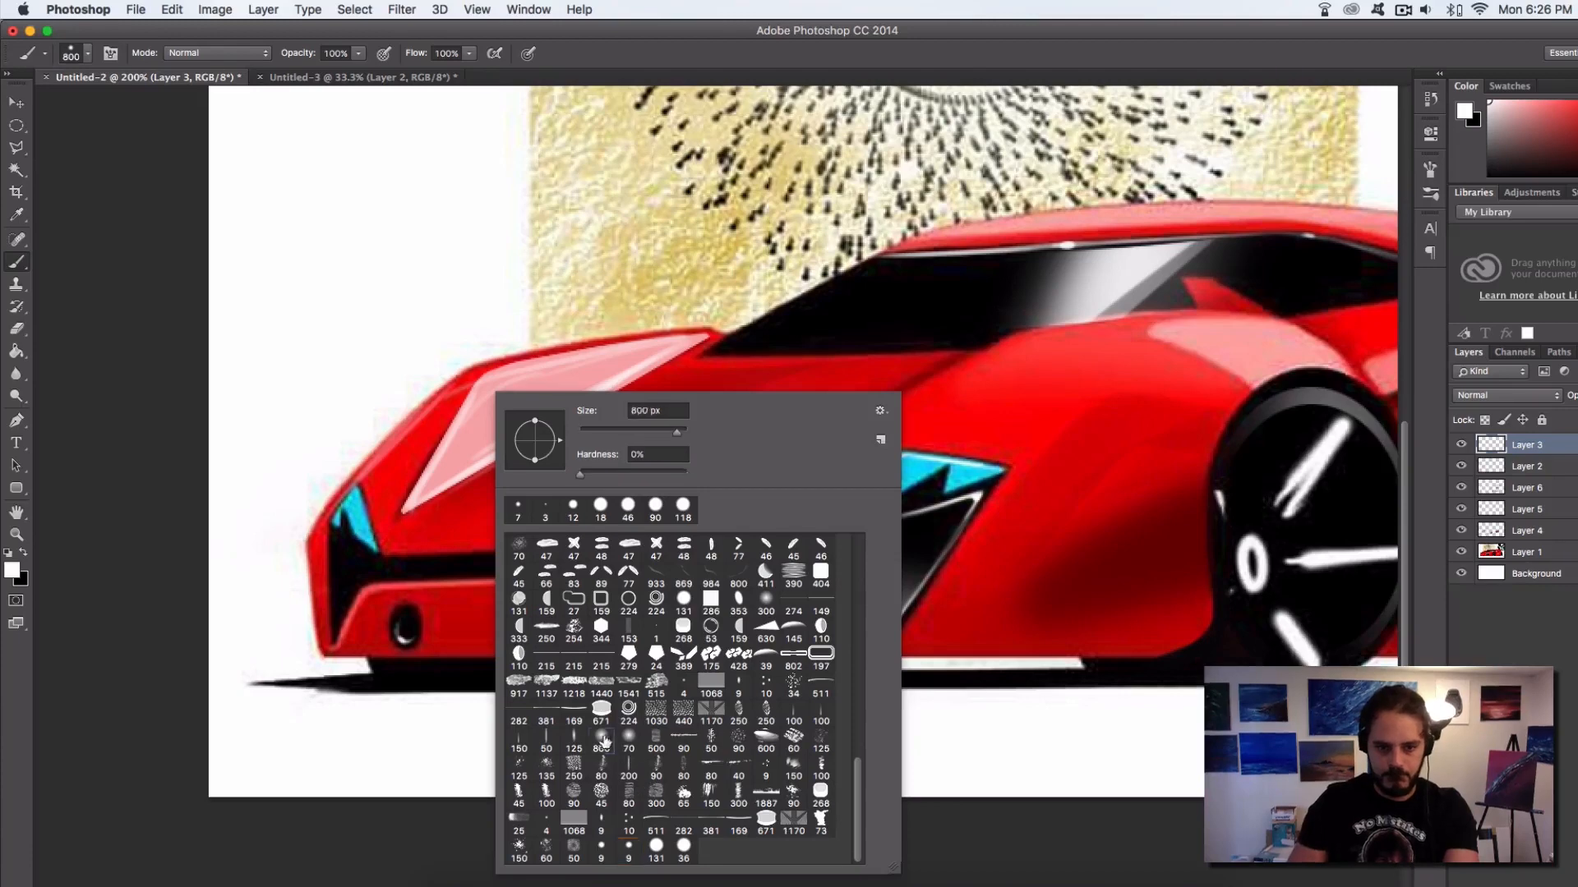
click(621, 432)
click(605, 432)
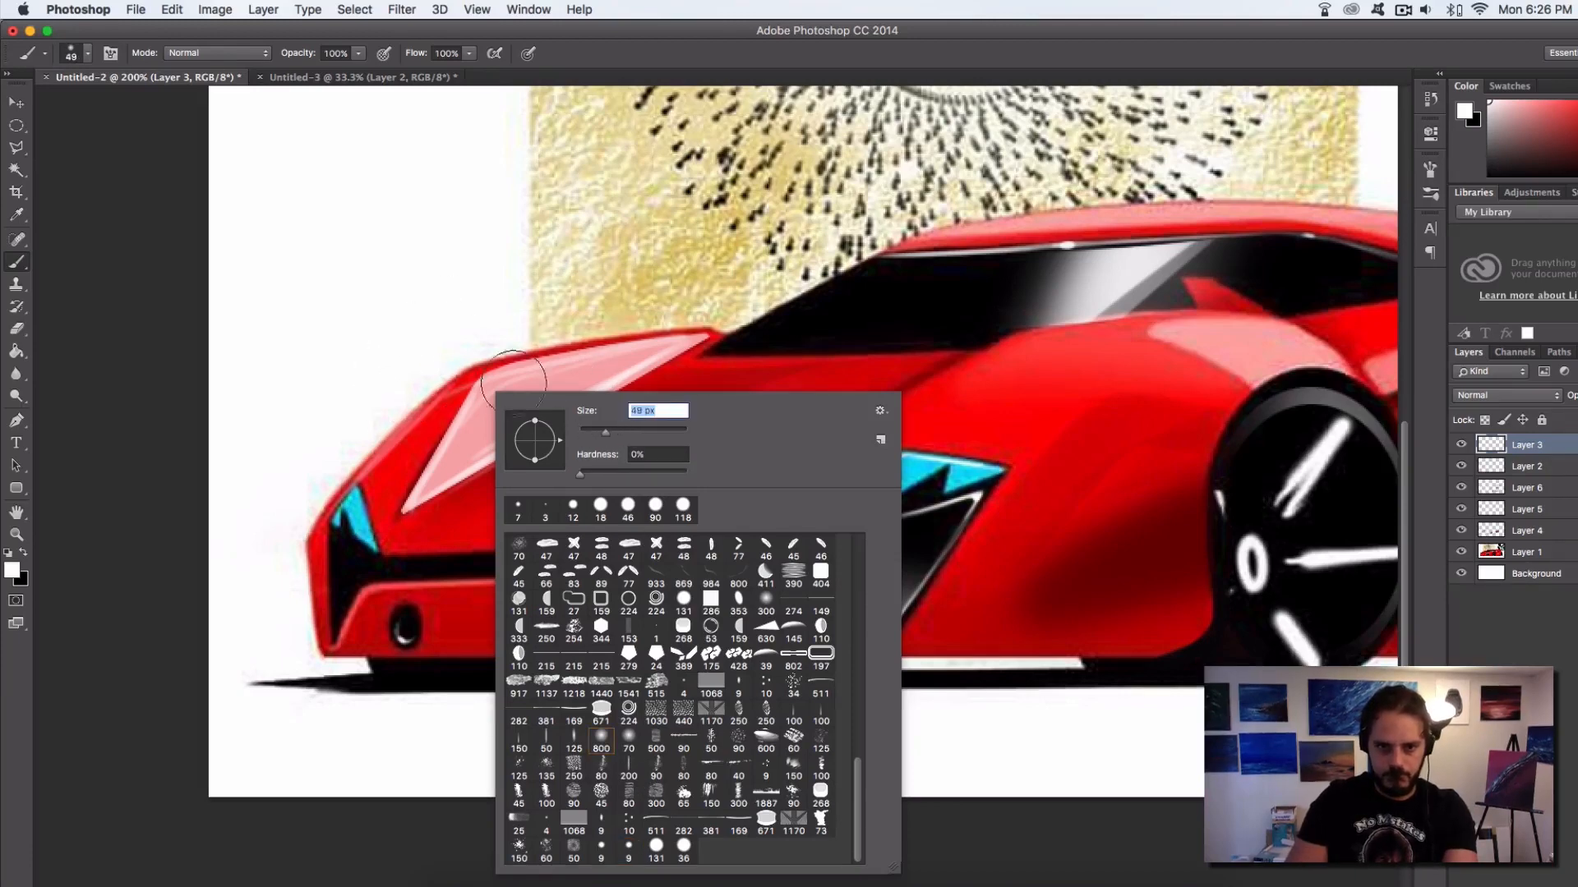
click(396, 386)
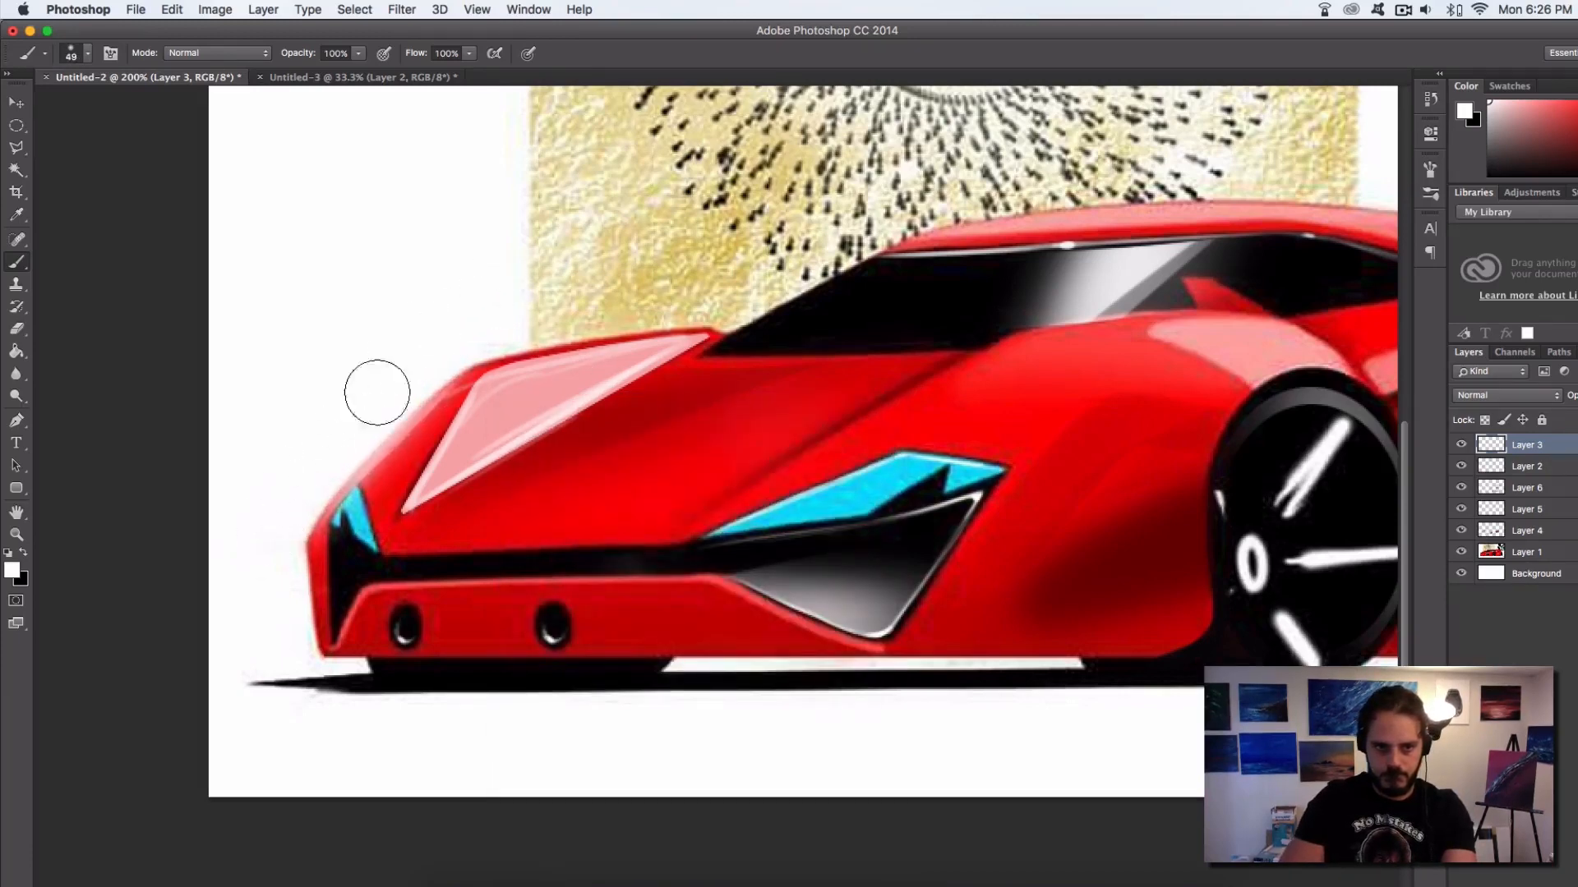
mouse_move(487, 329)
mouse_down()
mouse_move(426, 345)
mouse_move(731, 284)
mouse_up()
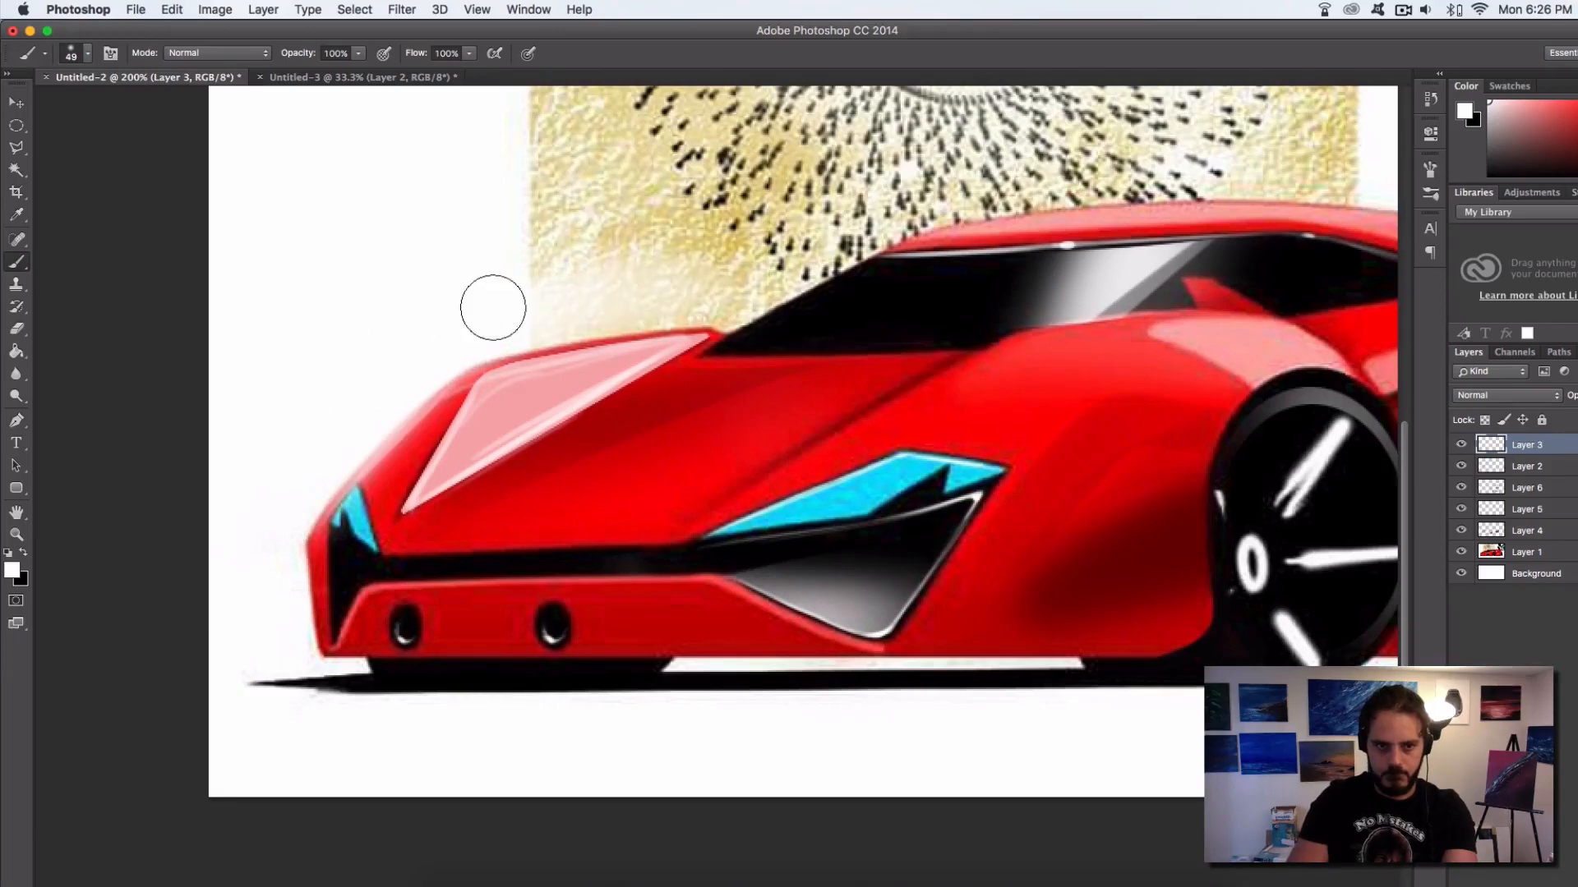
drag(435, 362, 329, 526)
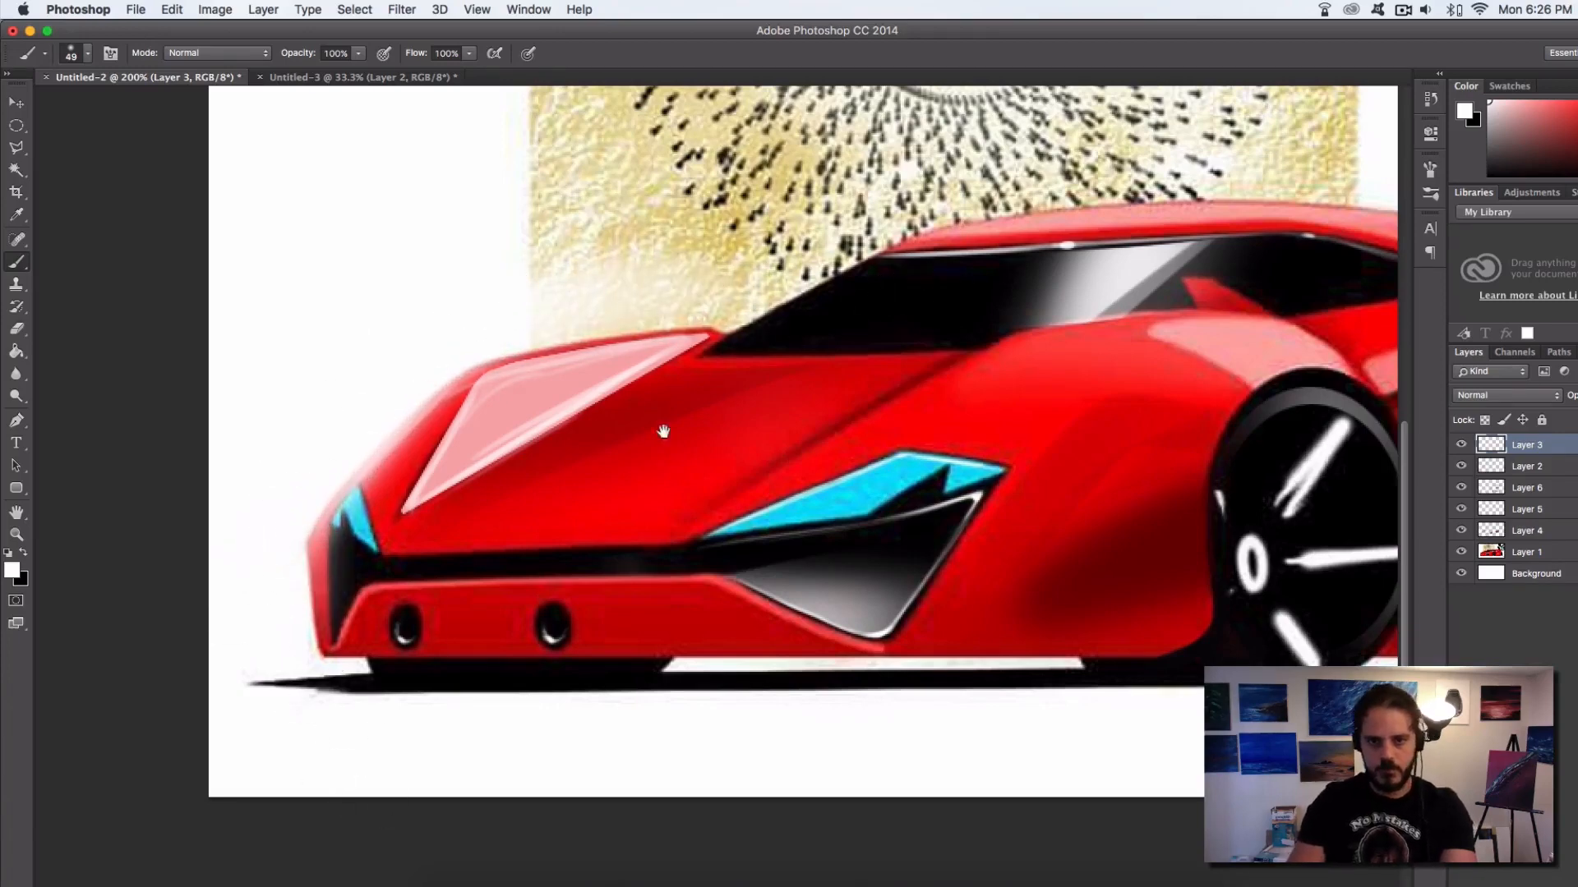
mouse_move(793, 279)
mouse_down()
mouse_move(746, 286)
mouse_move(960, 175)
mouse_move(710, 316)
mouse_move(967, 173)
mouse_move(1069, 165)
mouse_move(731, 259)
mouse_move(1159, 244)
mouse_up()
Merge Layers 2, 4, 5 and 6 into Layer 3, and hide and reshow the merged layer to compare with the original
key(super+minus)
key(super+minus)
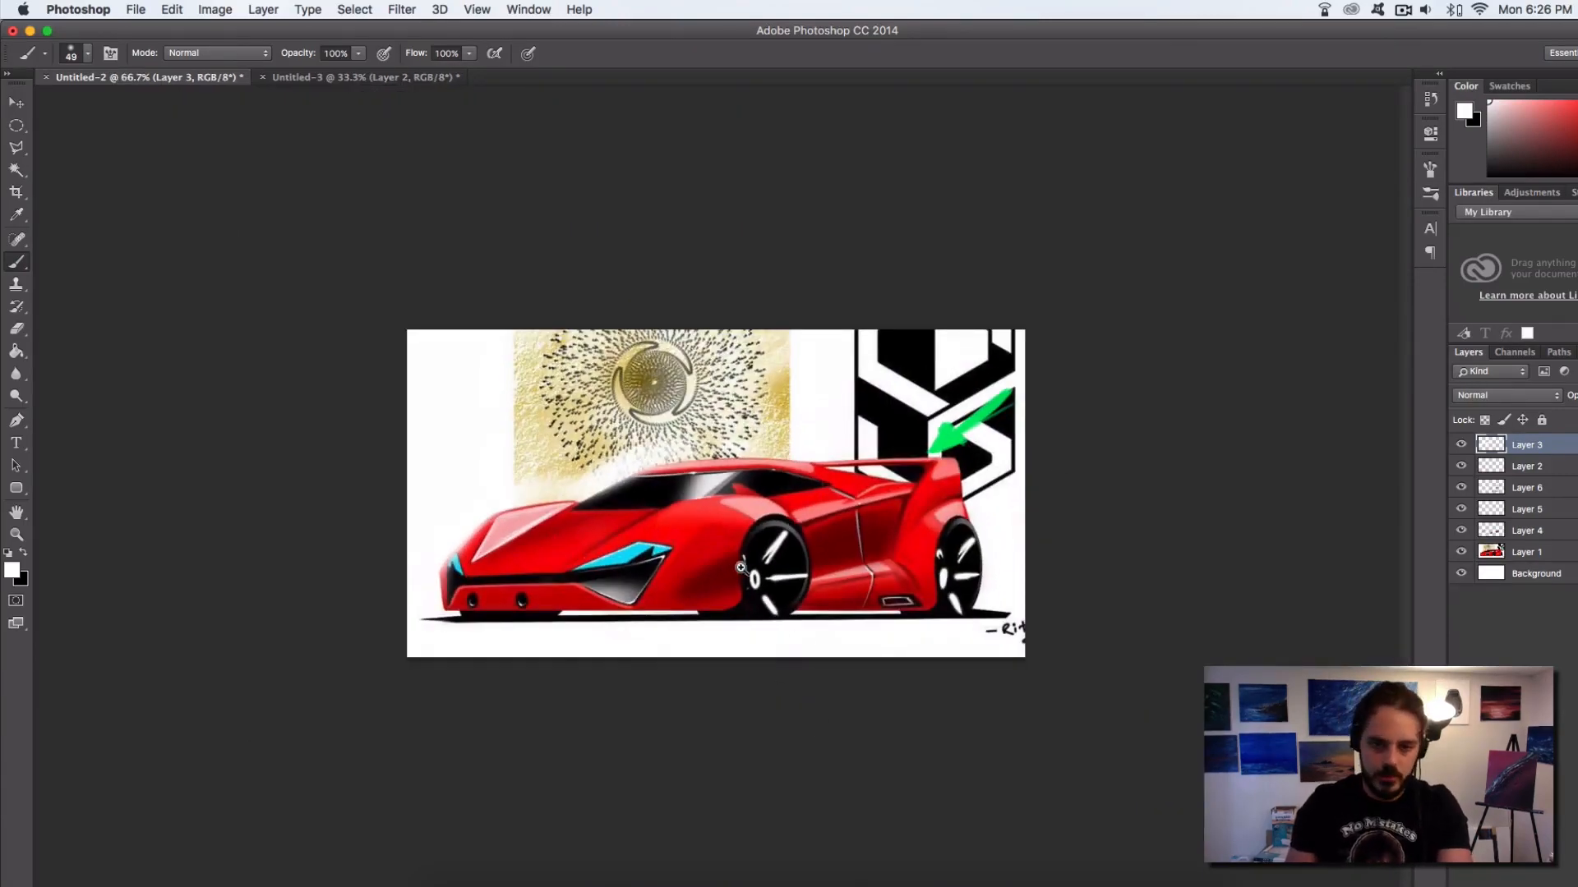
key(super+plus)
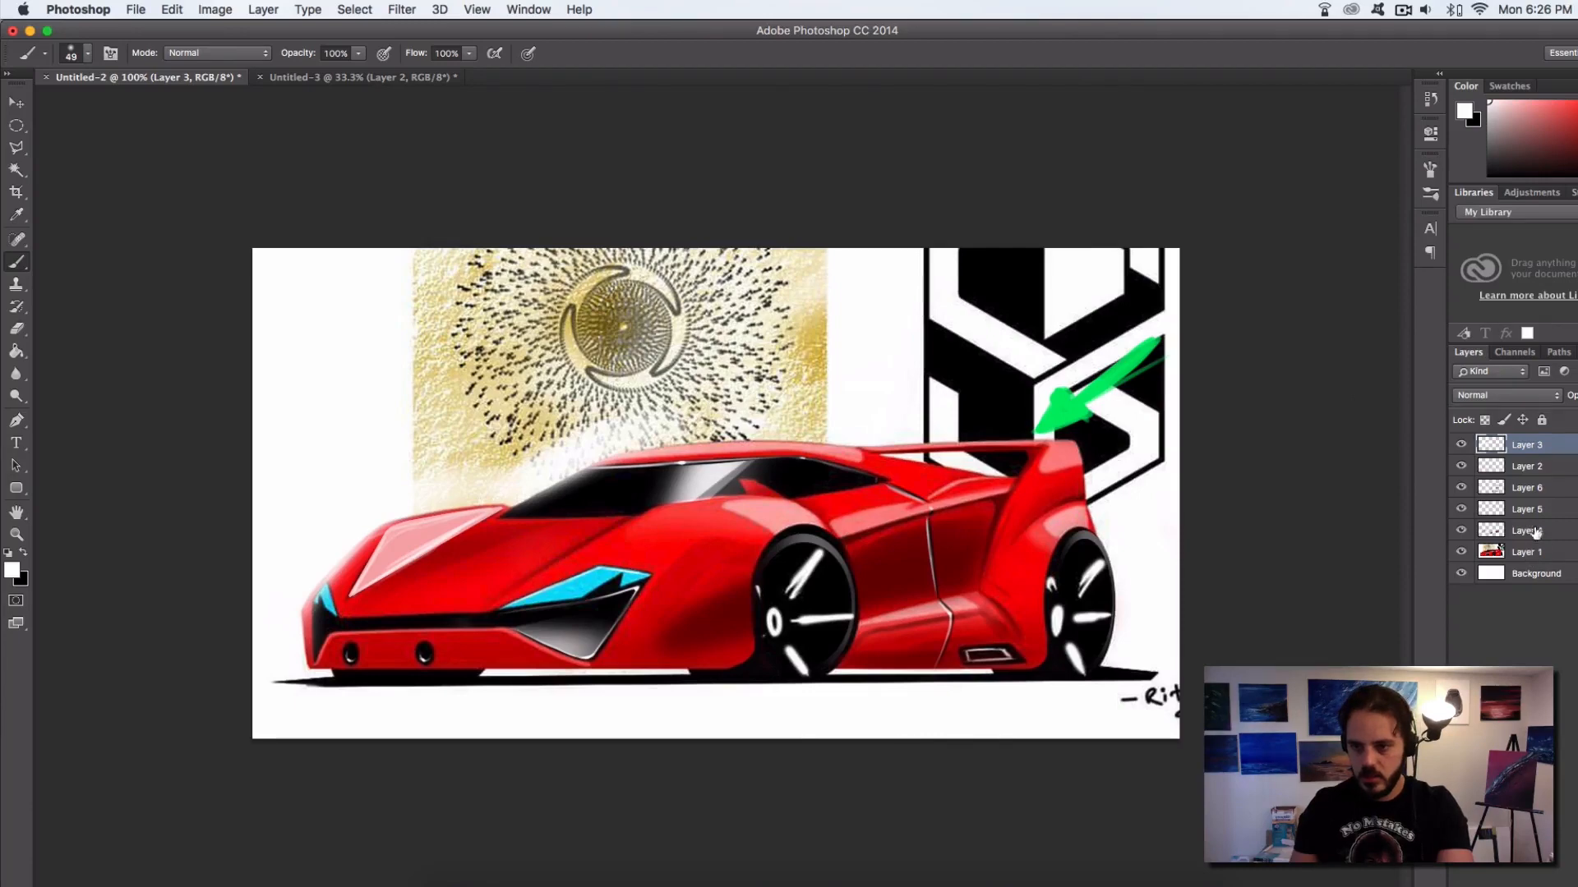
shift+click(1493, 534)
key(super+e)
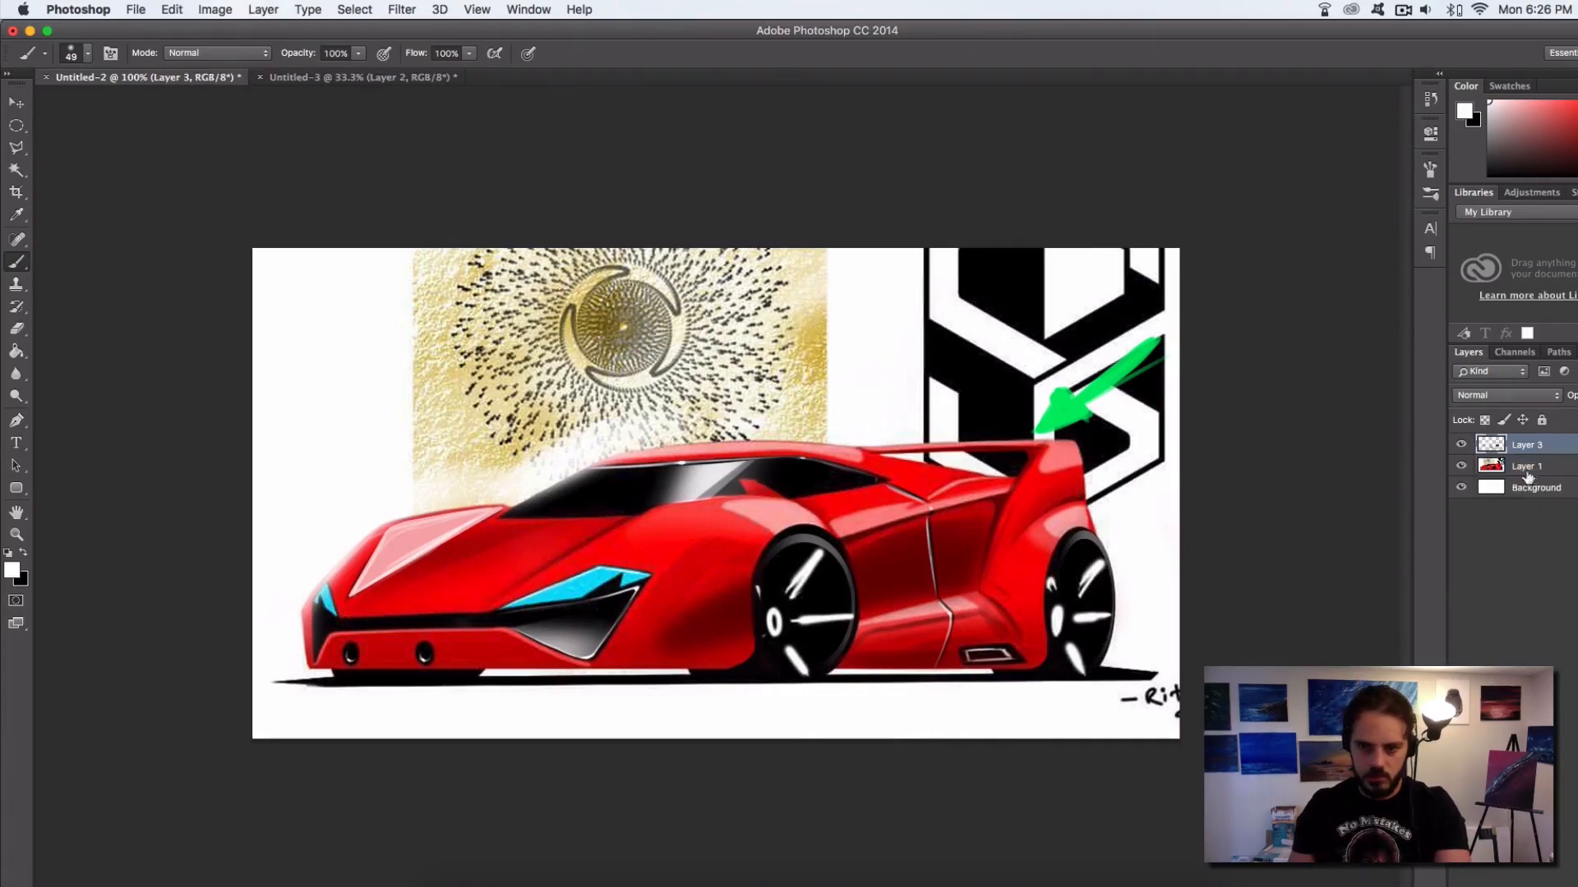
click(1461, 445)
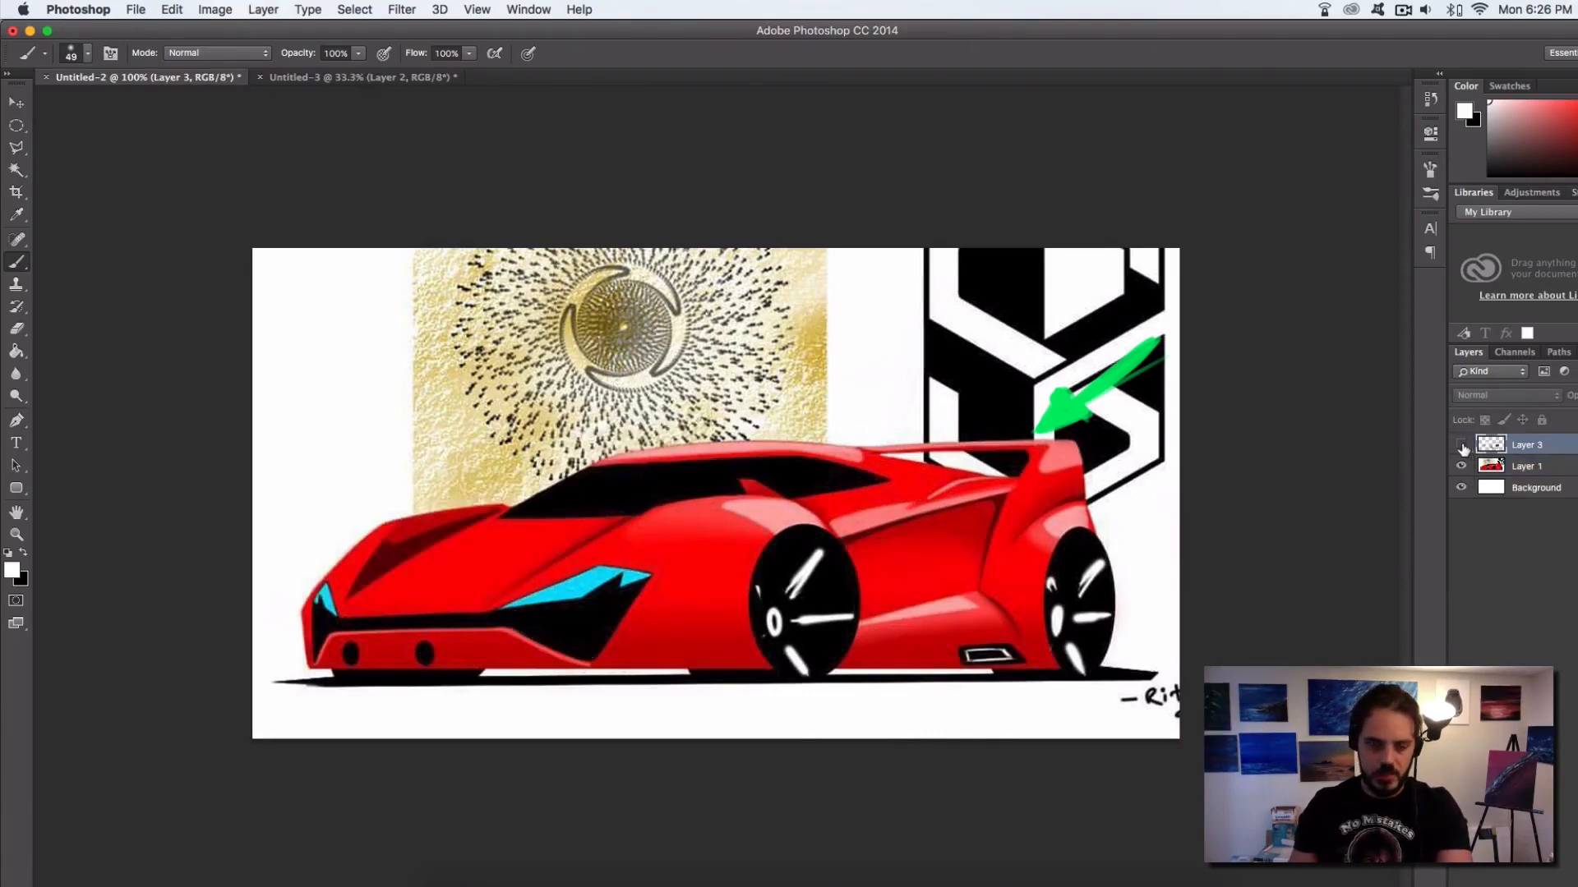
click(1461, 446)
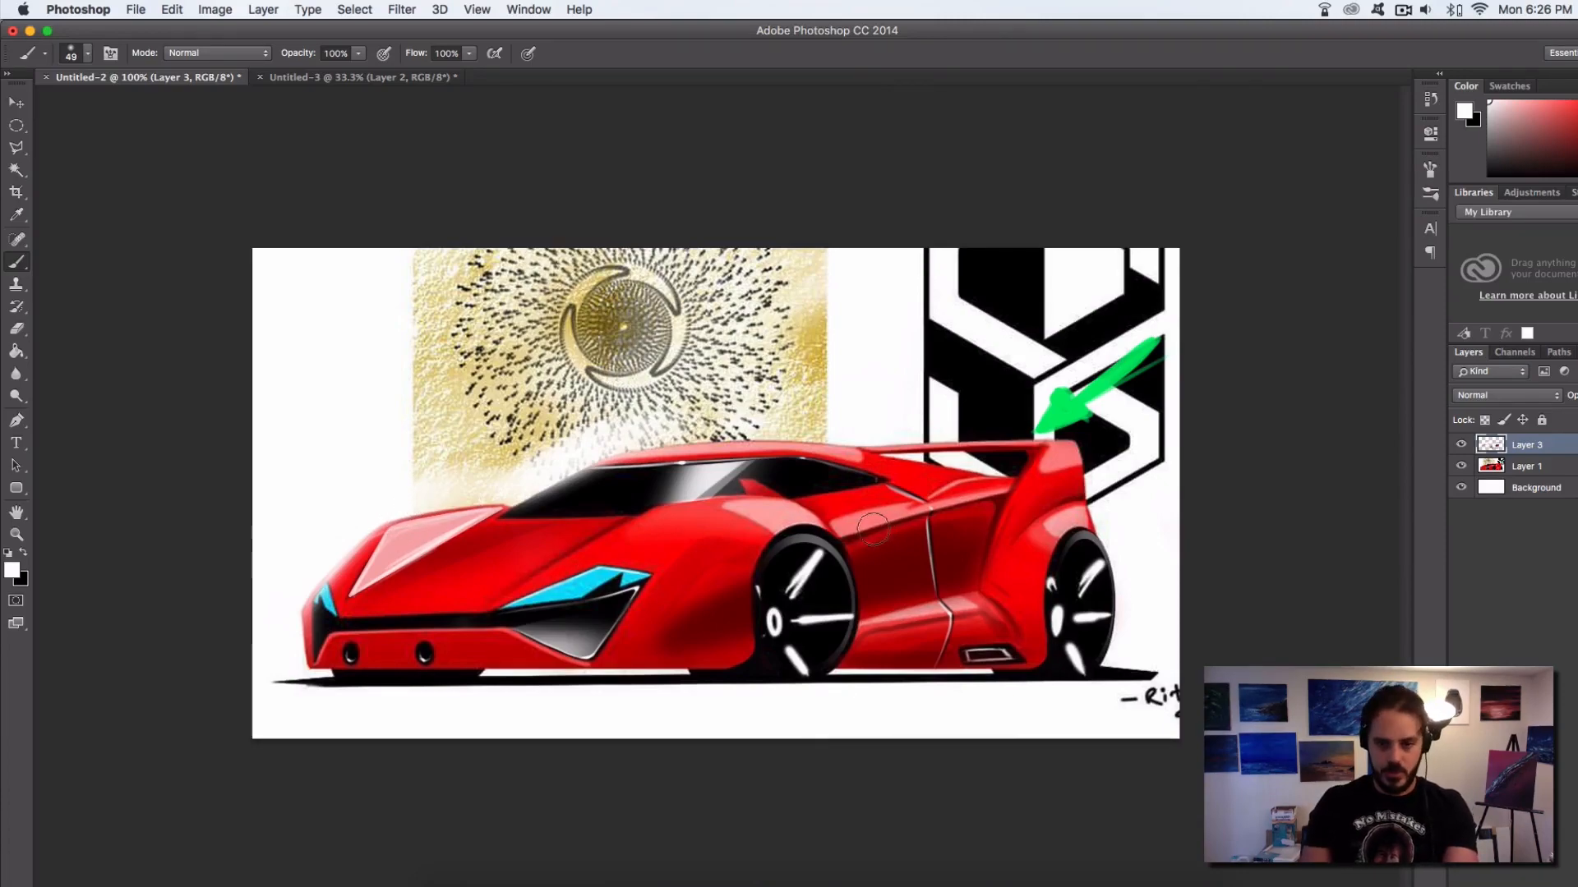
Circle the dark fender shading ahead of the front wheel in white with an 8 px brush, and undo the mark
super+click(882, 557)
super+click(882, 557)
drag(847, 557, 1096, 476)
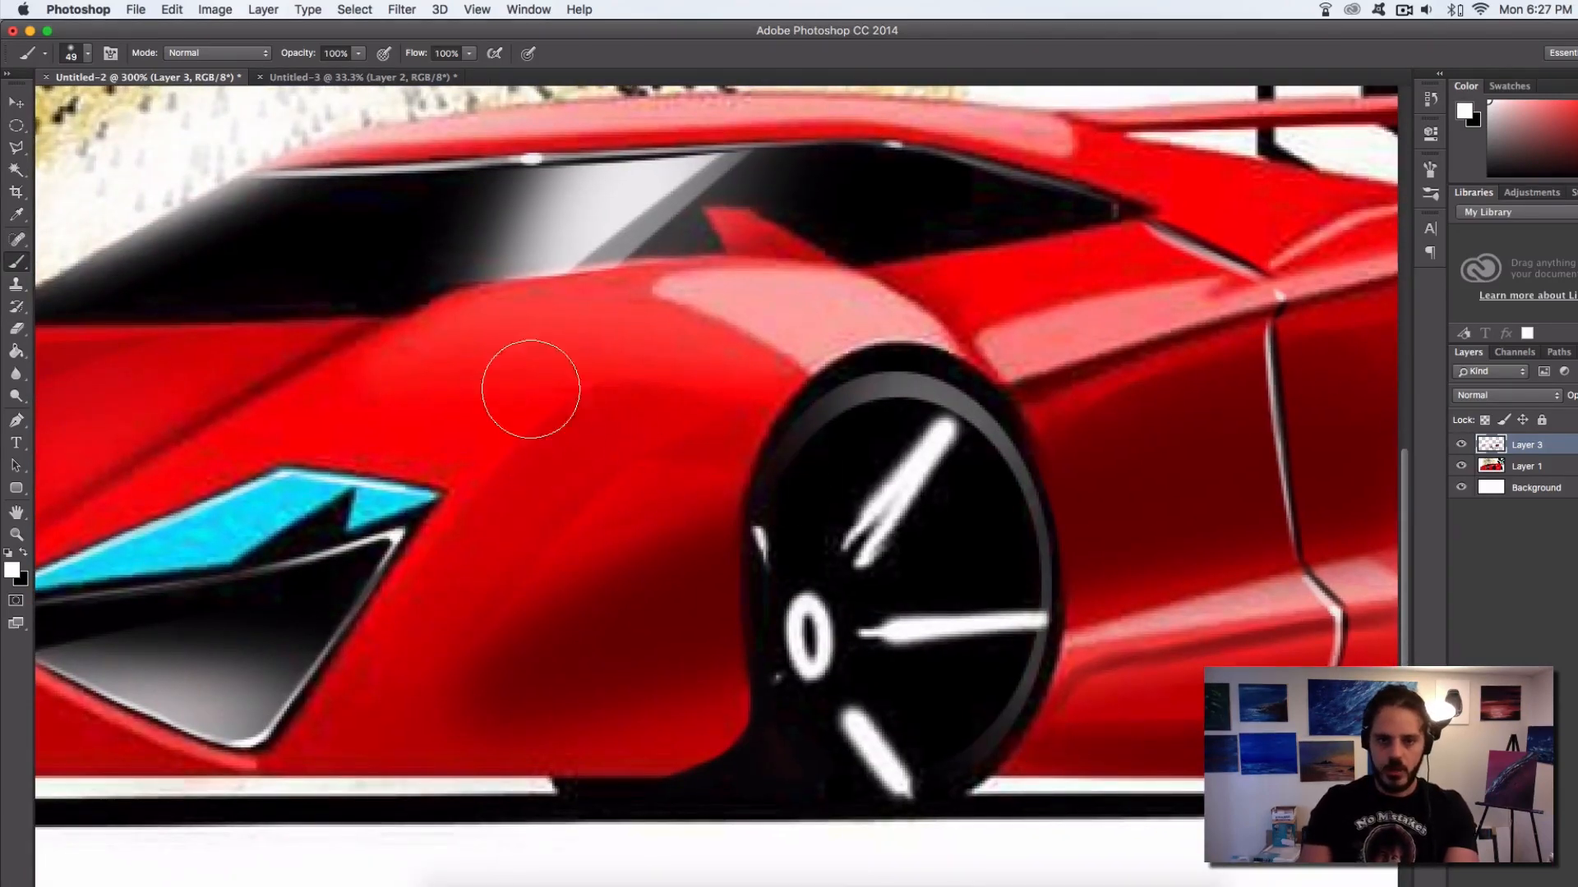
drag(568, 420, 538, 433)
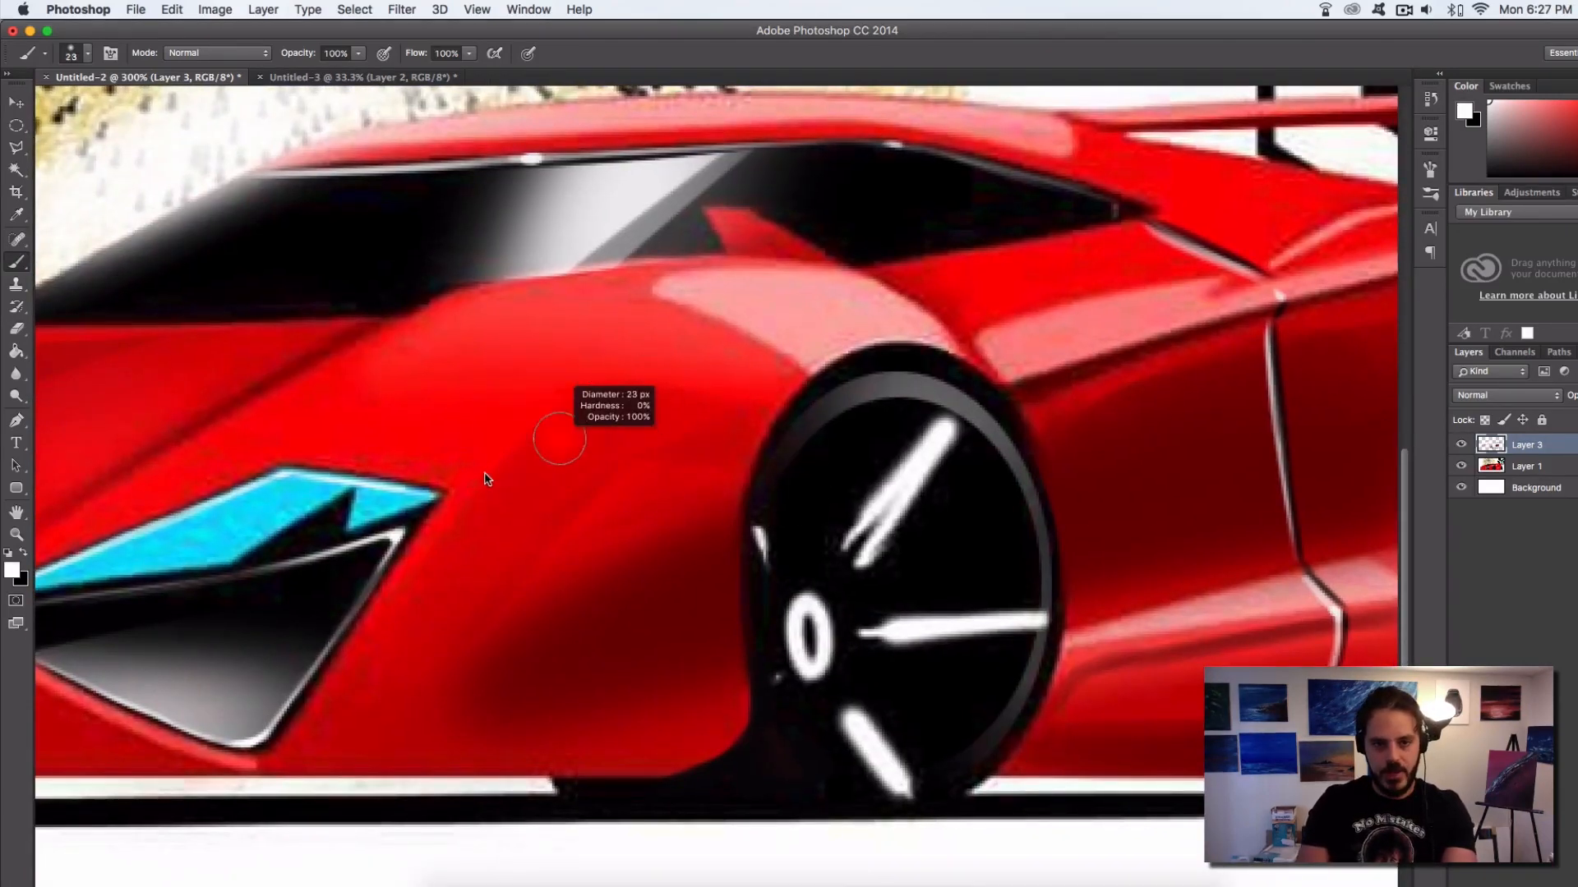
mouse_move(617, 378)
mouse_down()
mouse_move(514, 451)
mouse_move(659, 385)
mouse_move(543, 438)
mouse_up()
key(super+z)
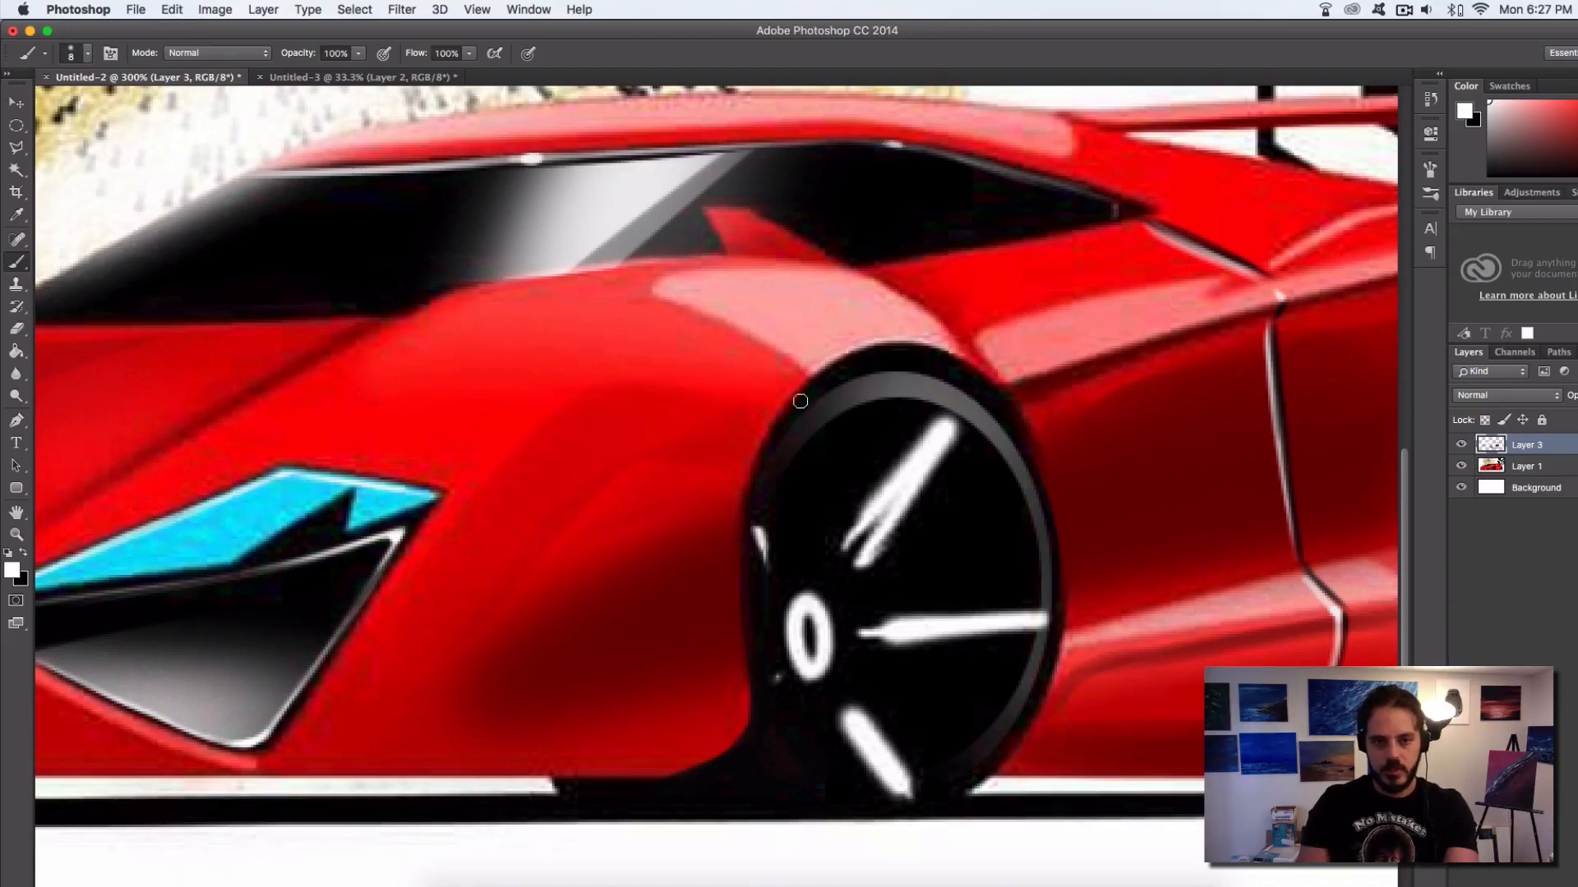
super+click(704, 542)
alt+click(696, 586)
alt+click(715, 595)
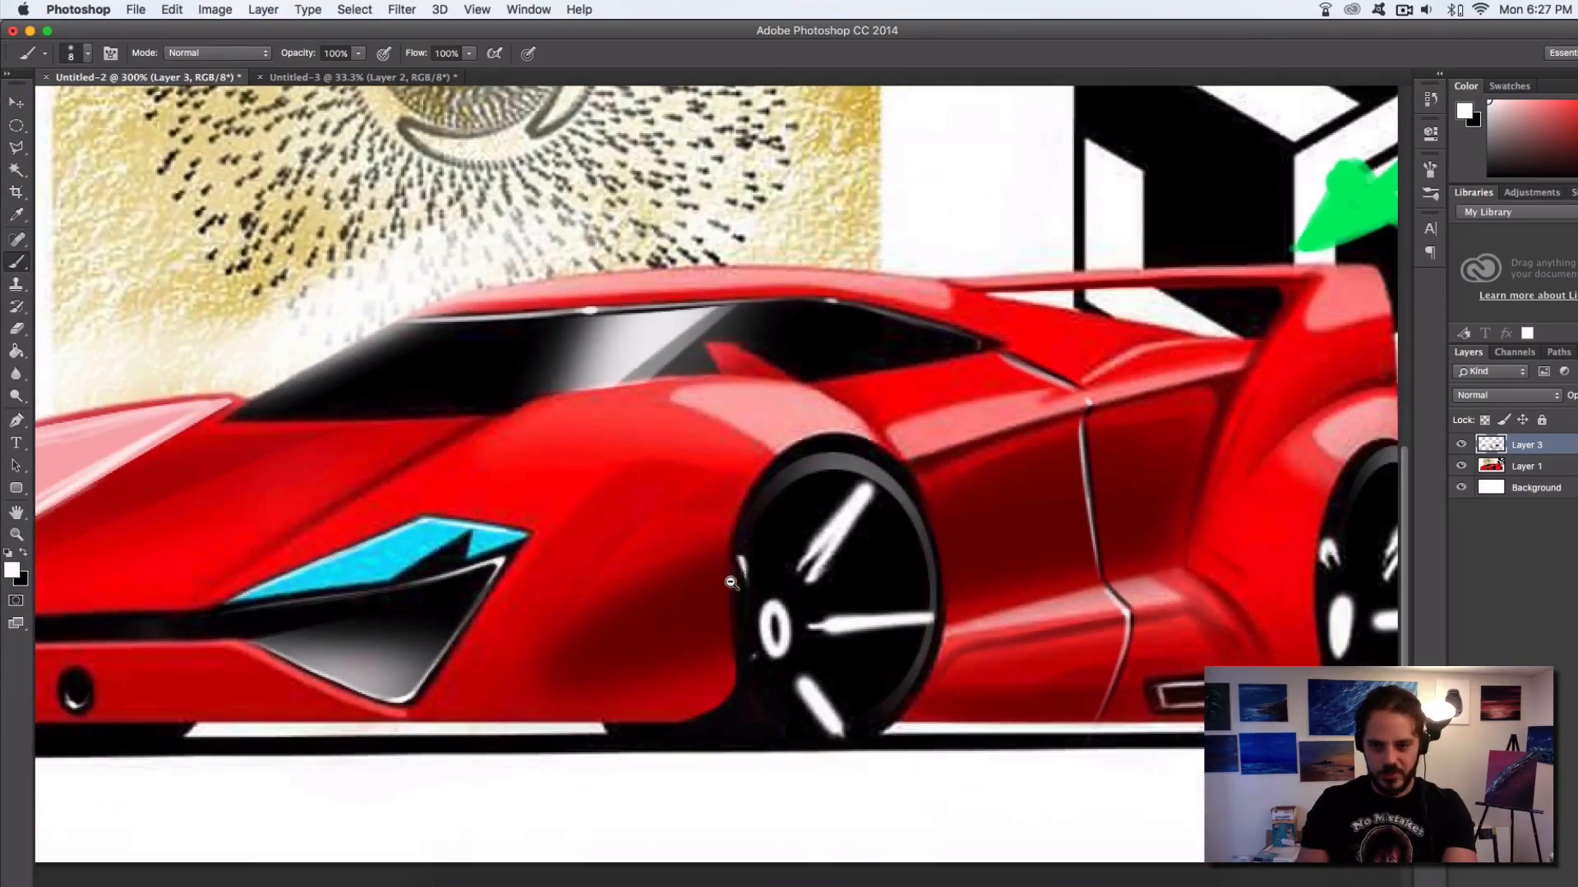
mouse_move(732, 533)
mouse_down()
mouse_move(671, 670)
mouse_move(727, 534)
mouse_up()
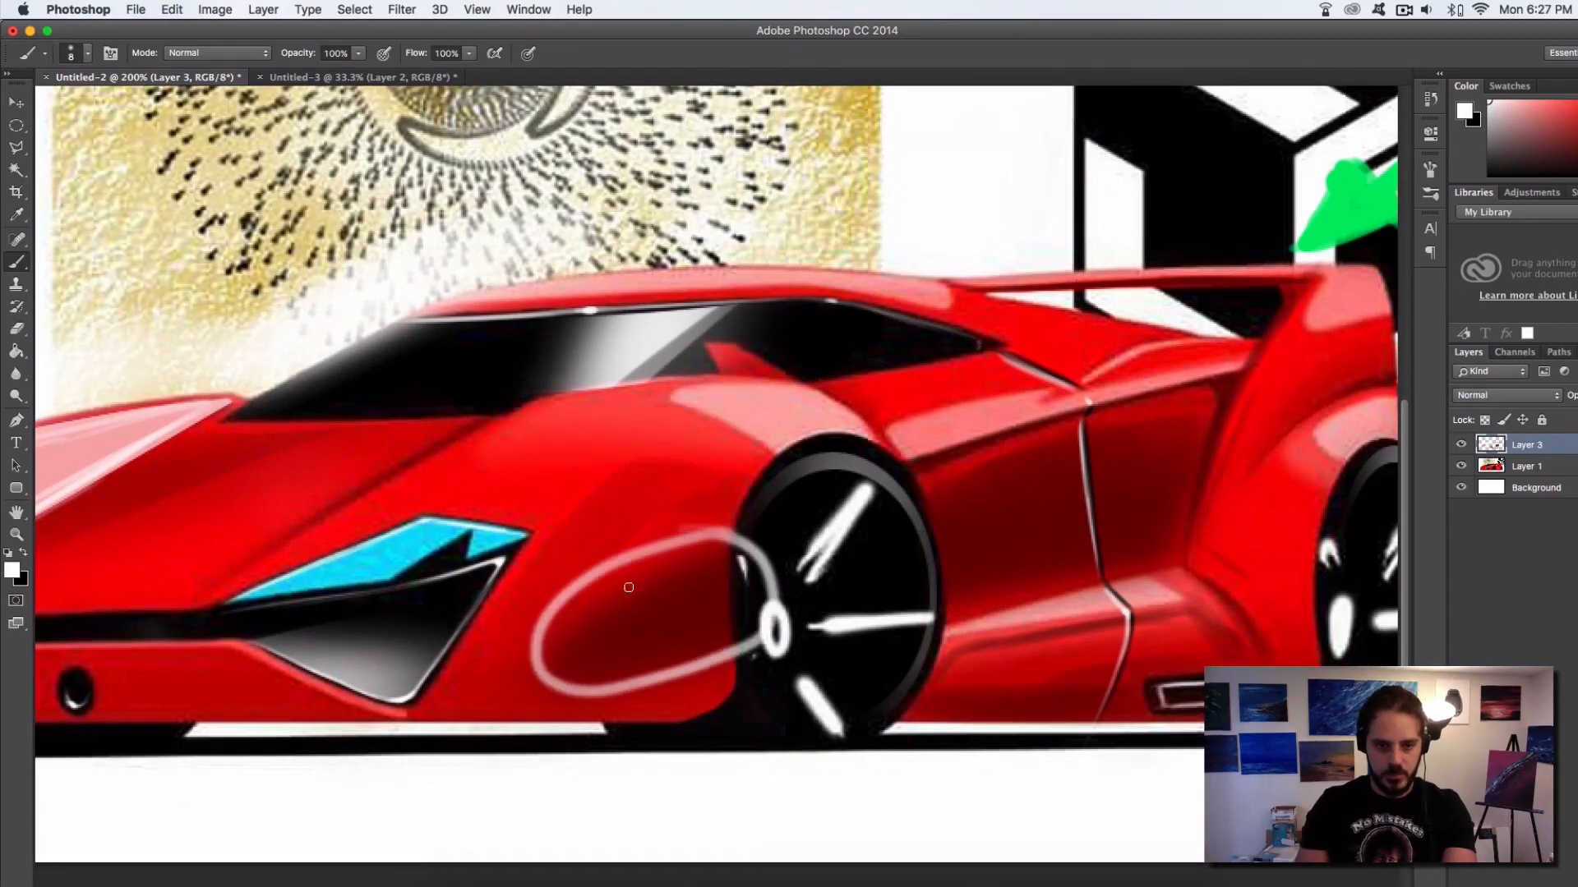
key(super+z)
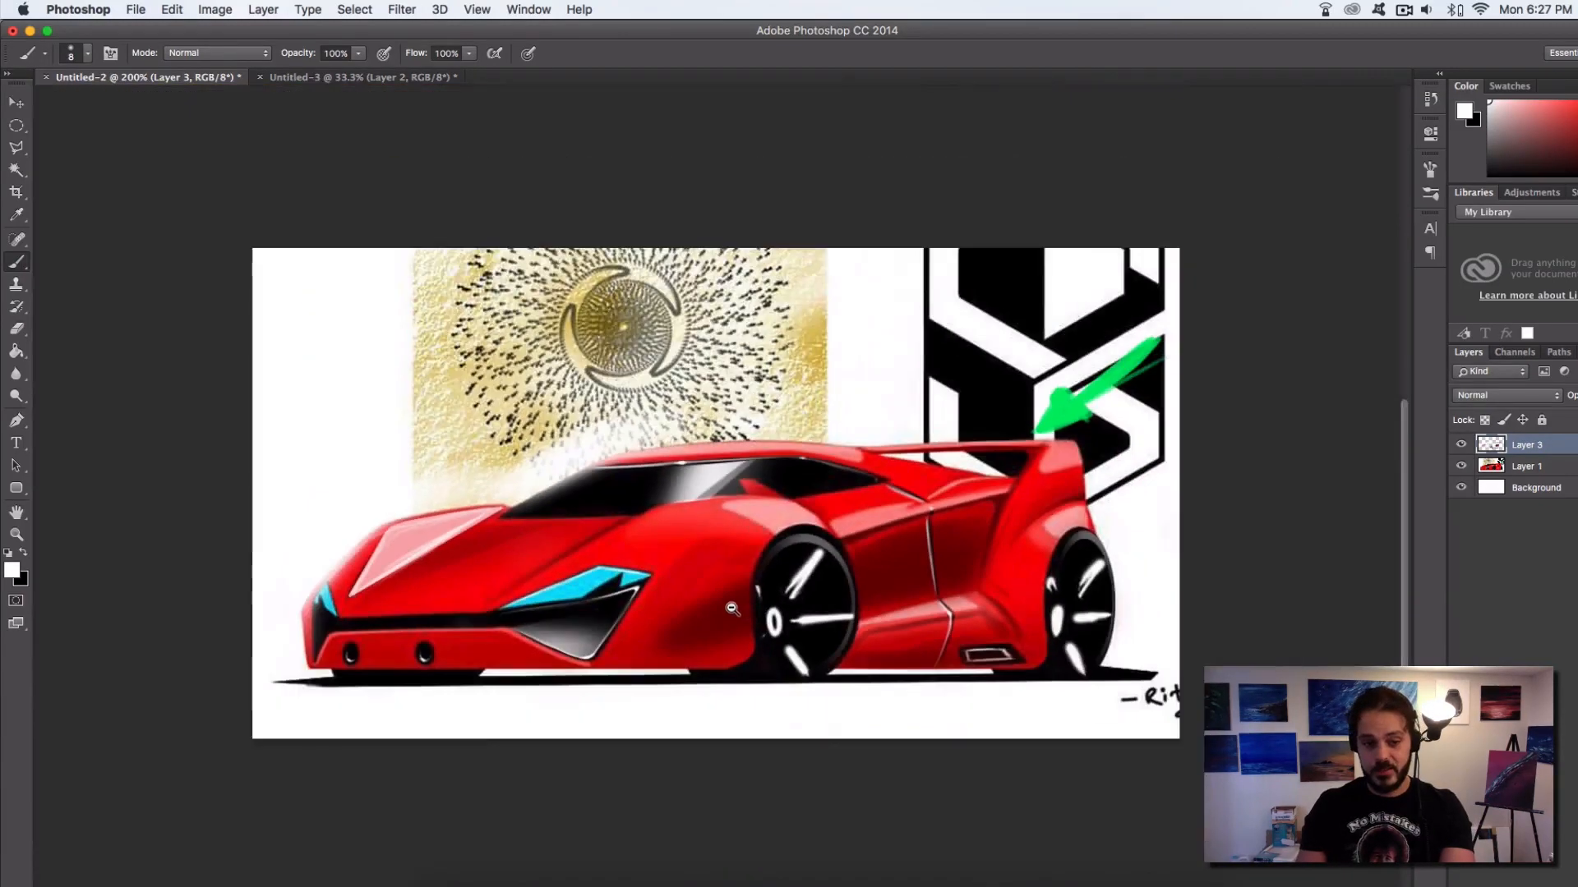
Hide and show Layer 3 repeatedly to compare the whole car before and after the paint-over
alt+click(715, 590)
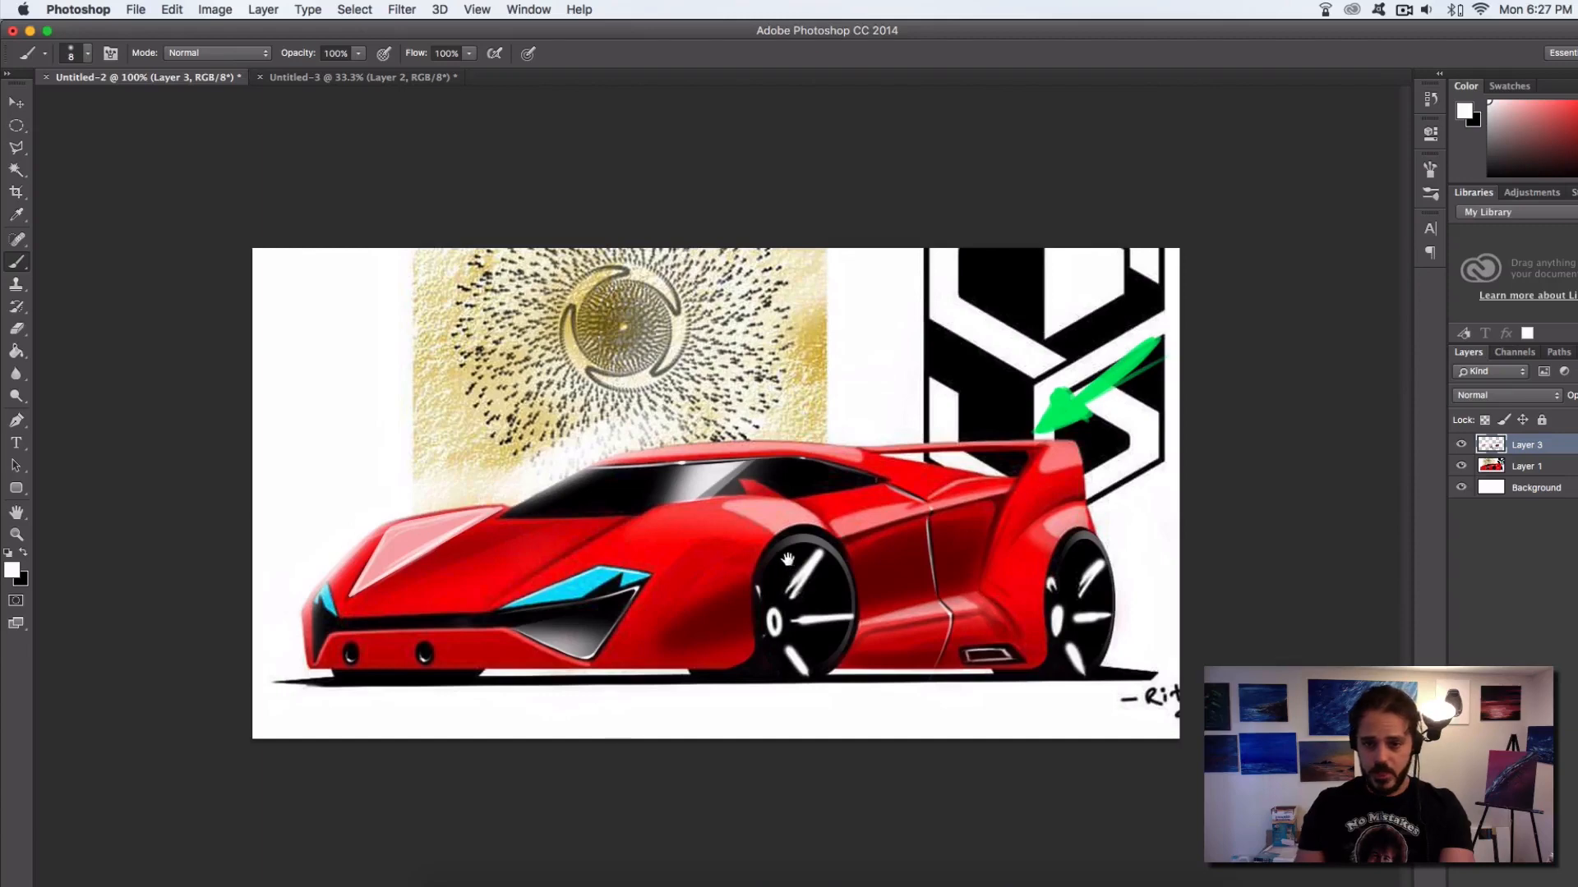
click(1461, 445)
click(1462, 447)
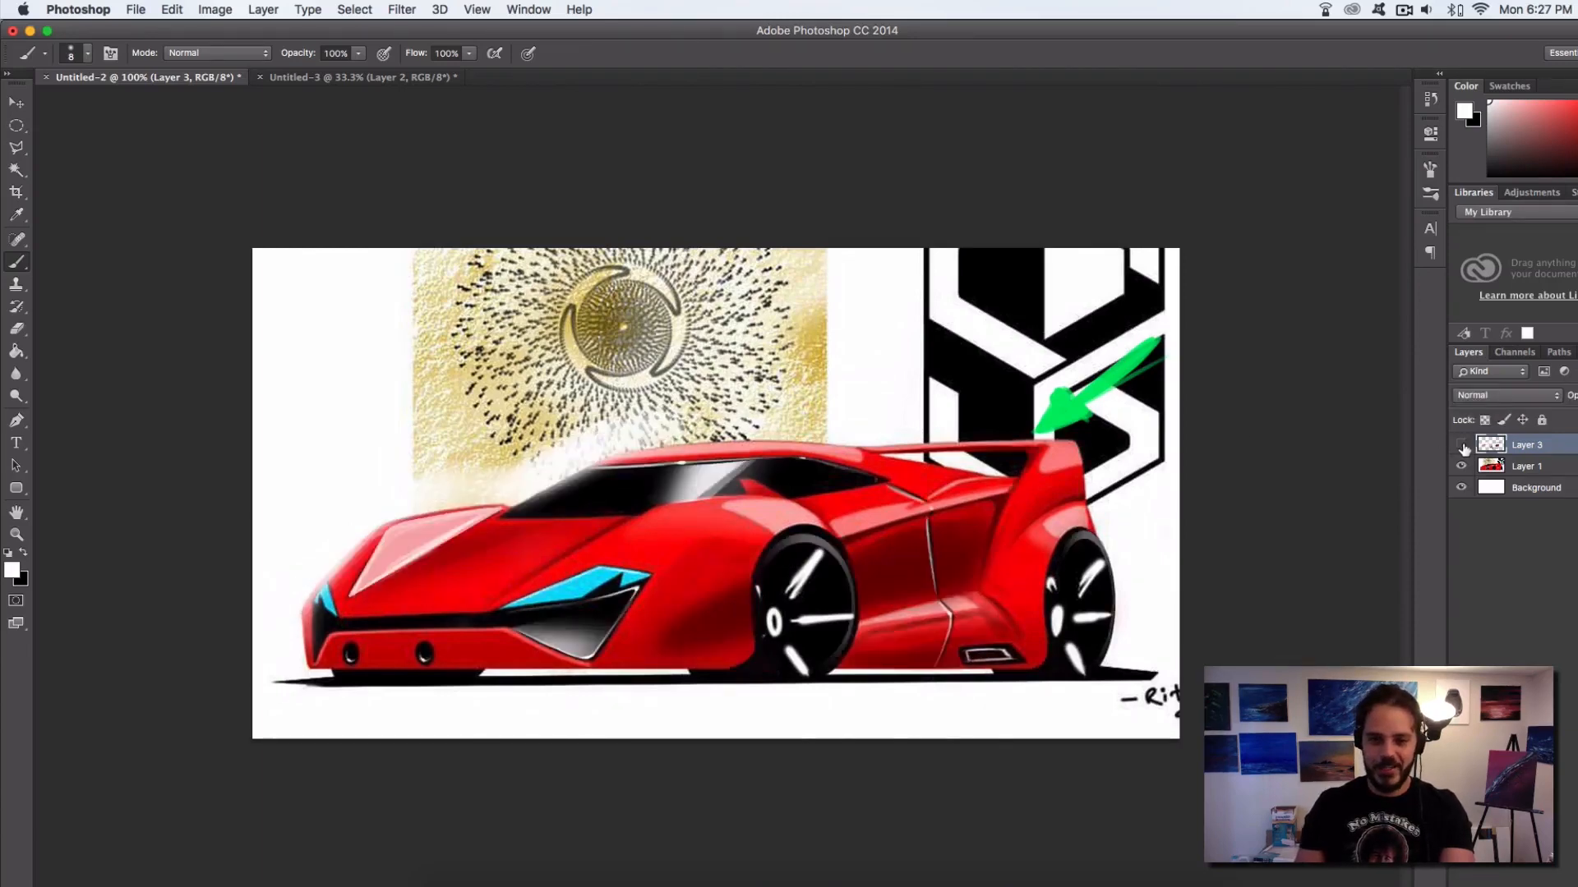
click(1462, 446)
click(1461, 446)
click(1461, 445)
click(1461, 445)
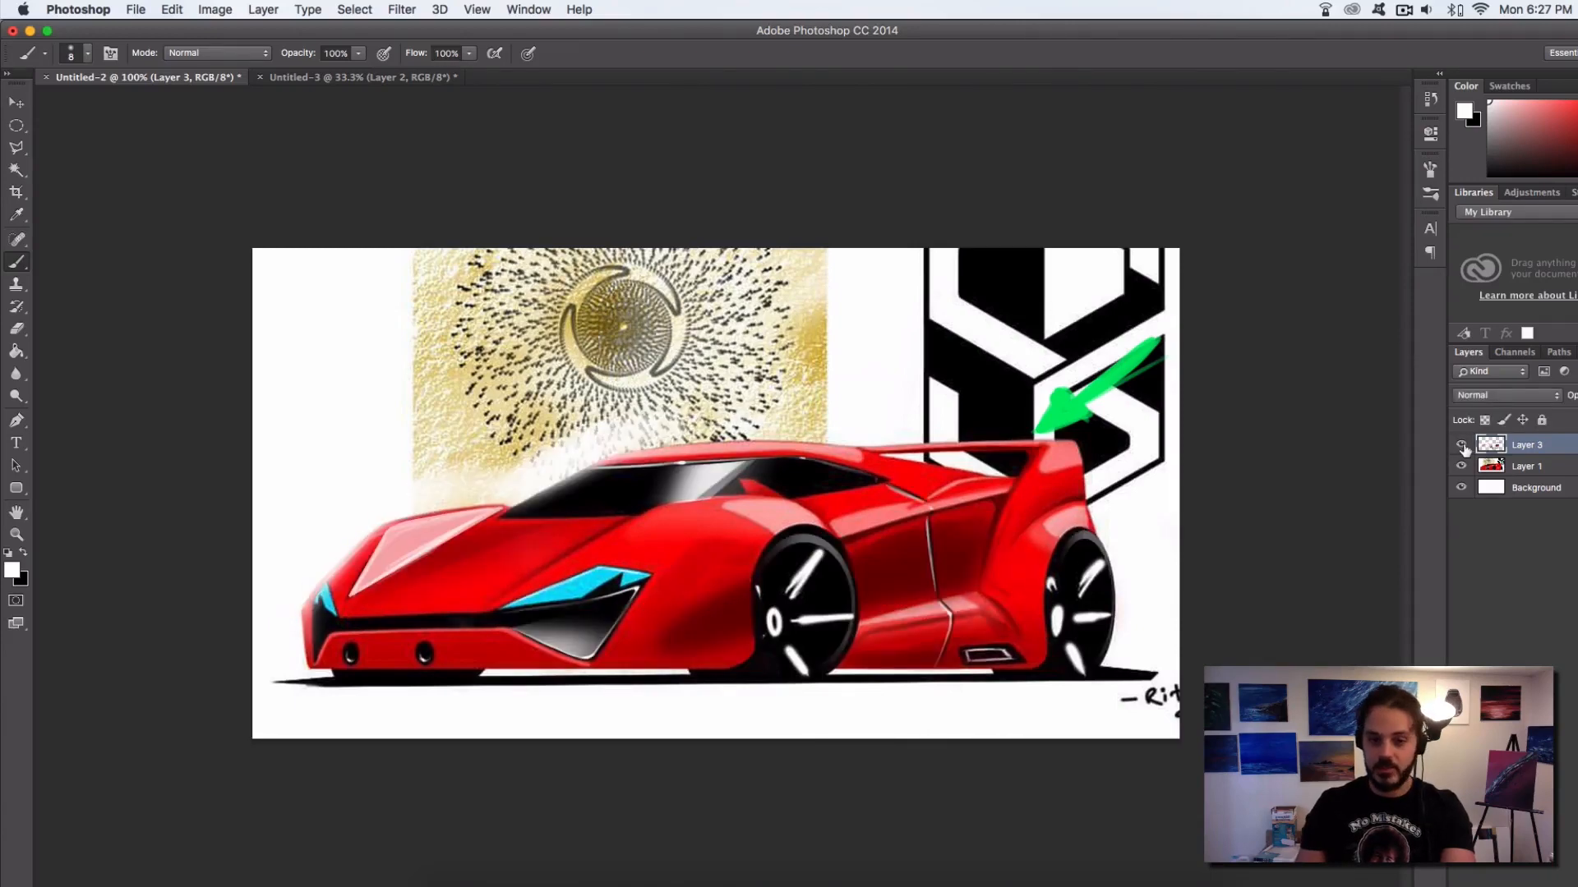
click(1461, 446)
click(1461, 446)
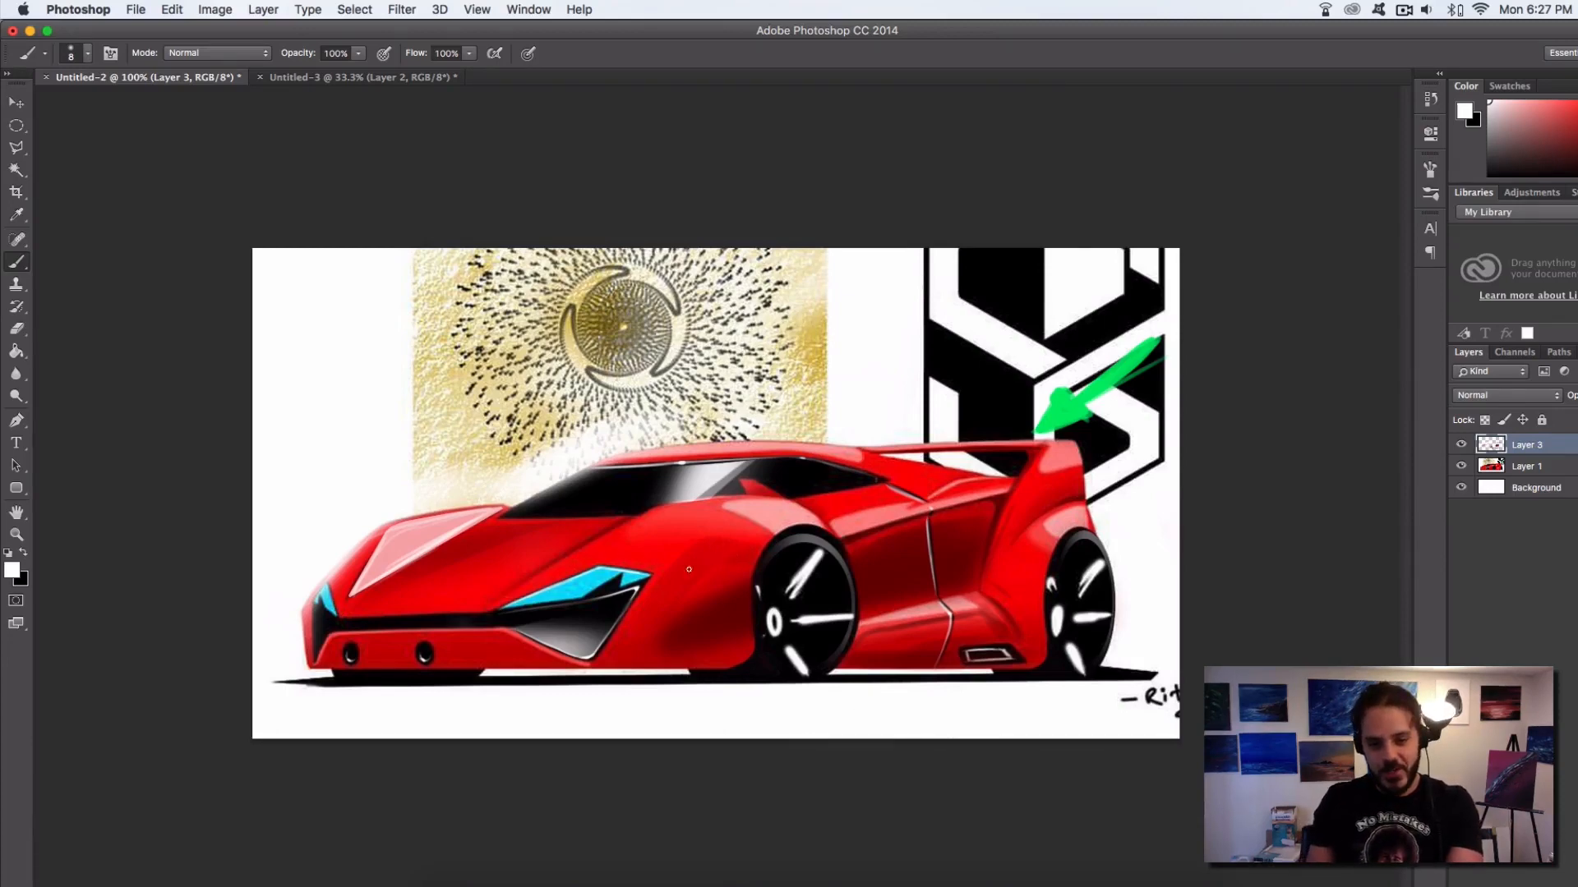
Sample a light pink from the highlight beside the front wheel arch as the painting colour
alt+click(836, 523)
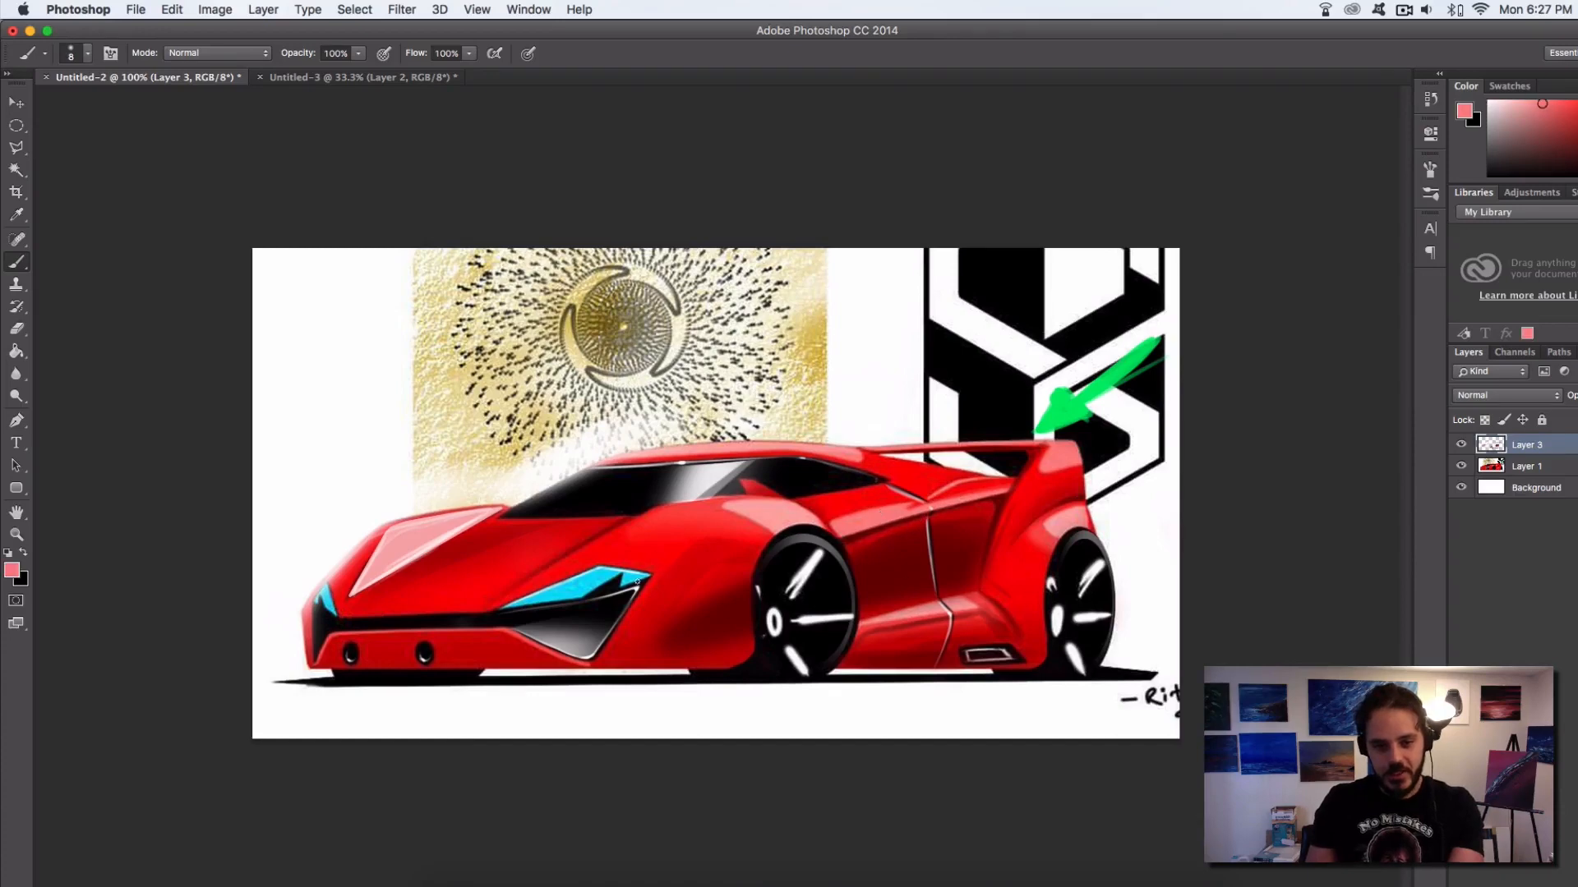